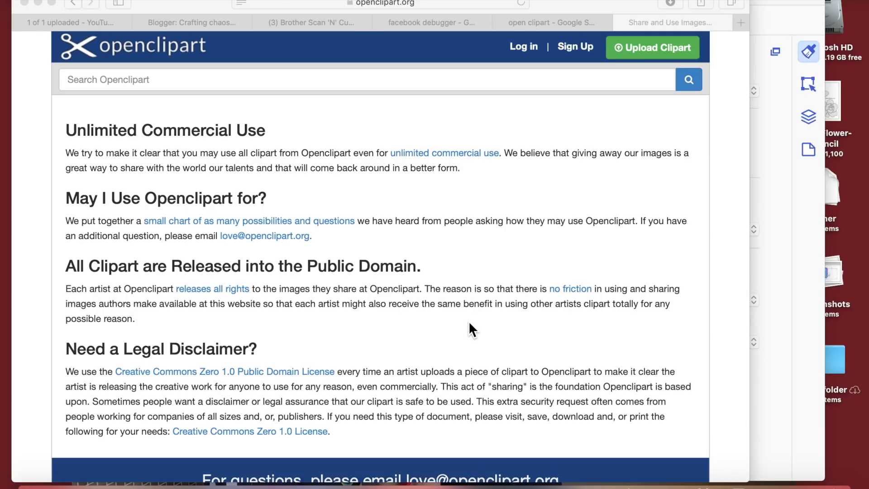
Open the Openclipart home page from the Google results for open clipart
{"action": "scroll", "coordinate": [469, 321], "scroll_direction": "down", "scroll_amount": 2}
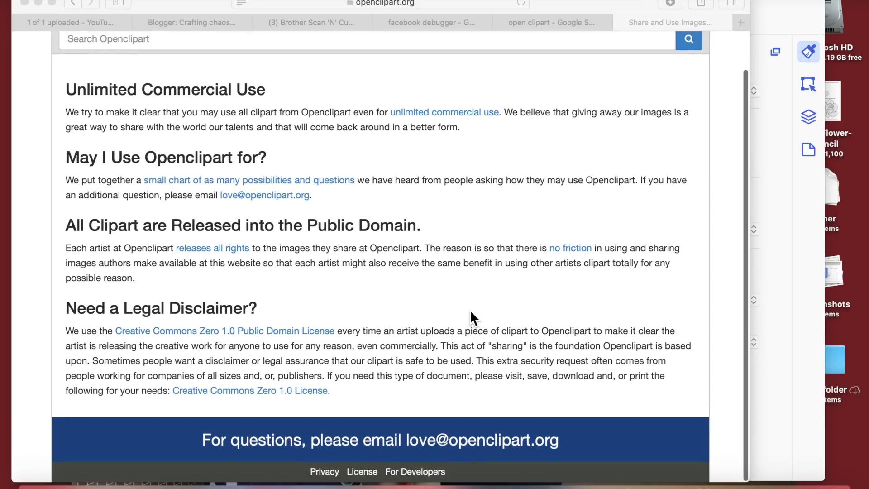
{"action": "scroll", "coordinate": [517, 166], "scroll_direction": "up", "scroll_amount": 2}
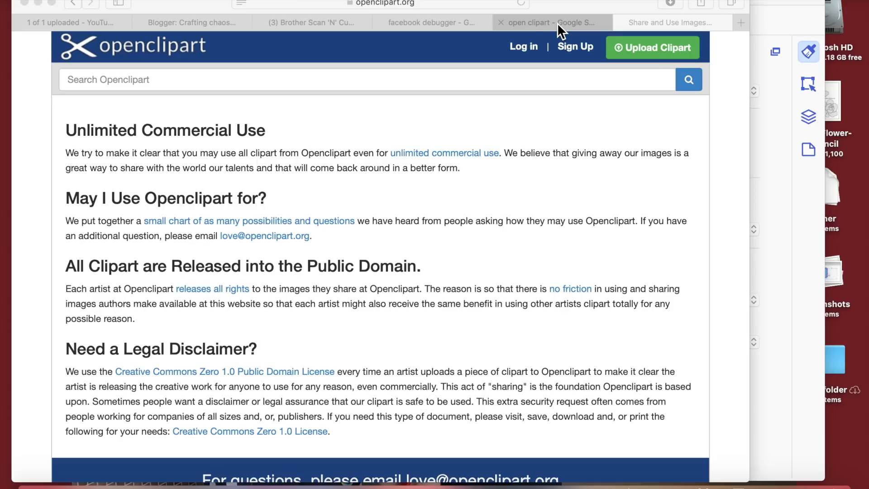
{"action": "left_click", "coordinate": [557, 22]}
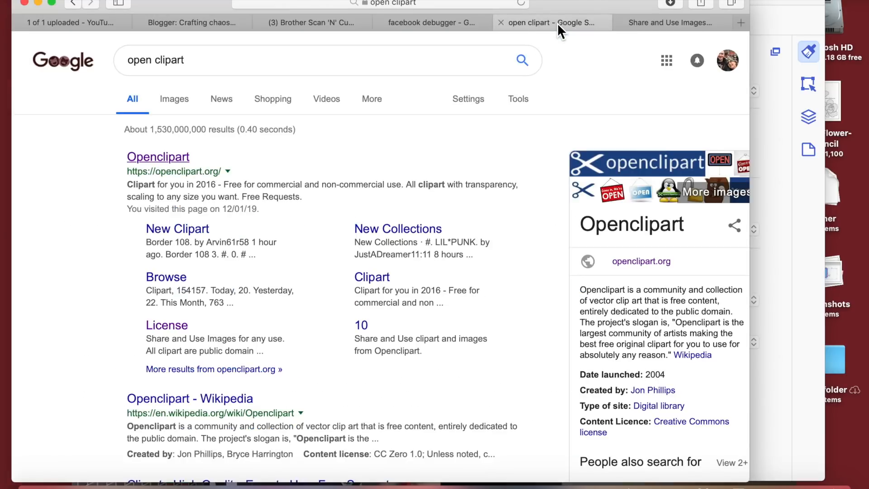
{"action": "left_click", "coordinate": [180, 169]}
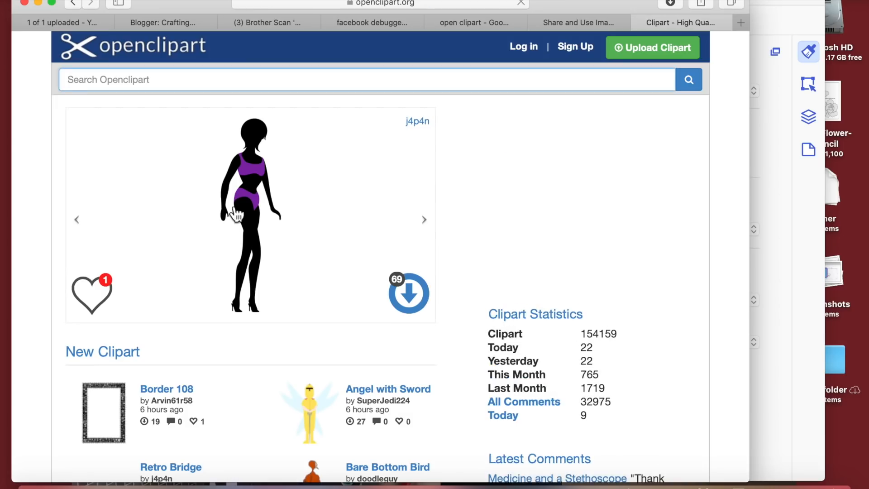
Search Openclipart for "heart jigsaw", correcting the misspelled search term
{"action": "scroll", "coordinate": [257, 245], "scroll_direction": "down", "scroll_amount": 3}
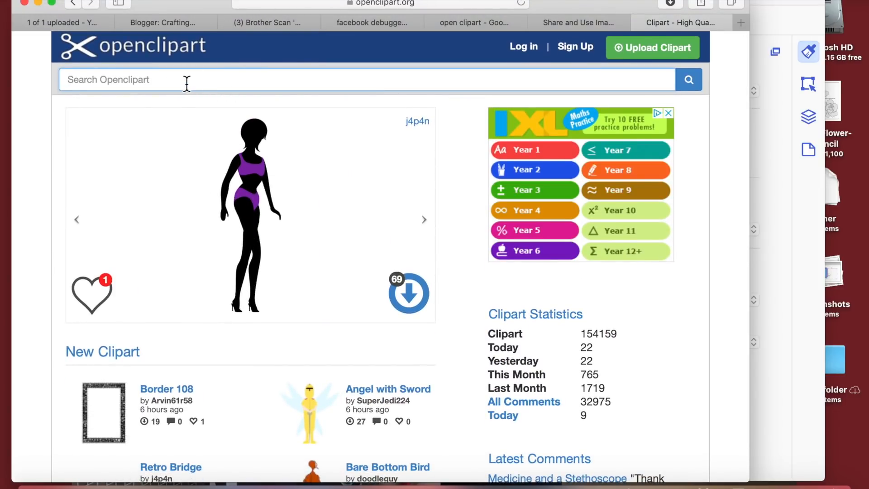
{"action": "type", "text": "heart ji"}
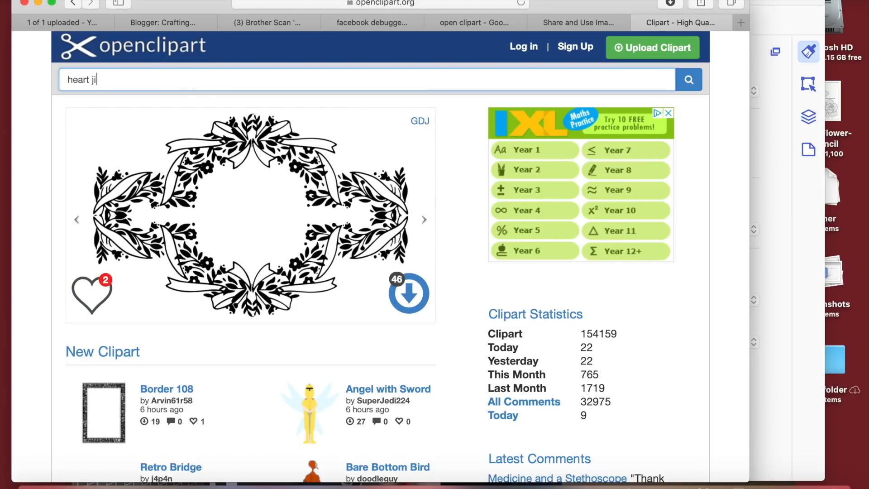
{"action": "type", "text": "gaw"}
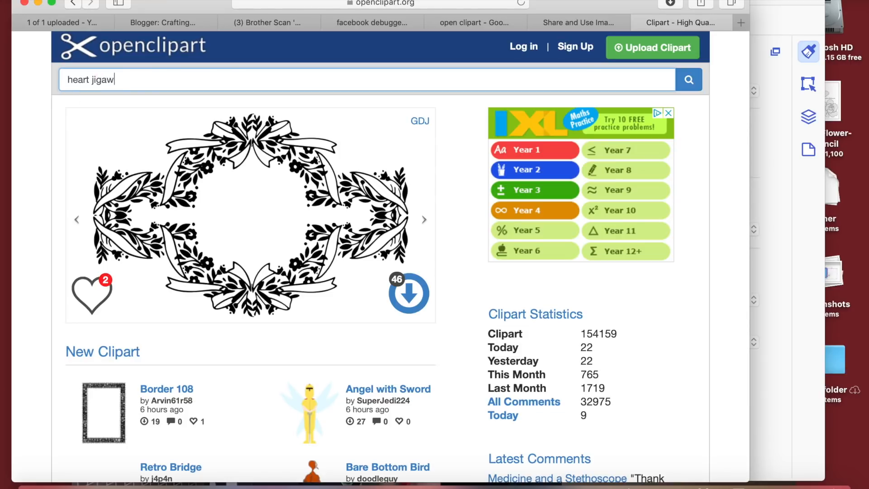
{"action": "key", "text": "Return"}
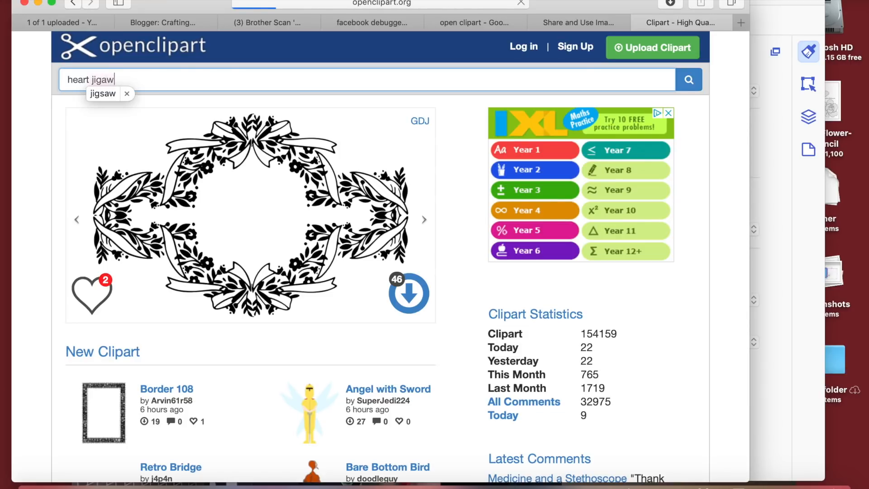
{"action": "left_click", "coordinate": [105, 84]}
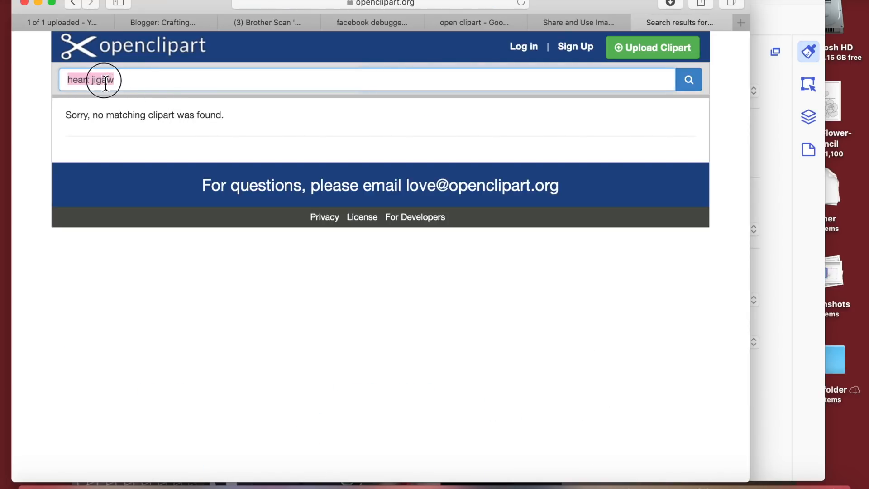
{"action": "type", "text": "s"}
{"action": "key", "text": "Return"}
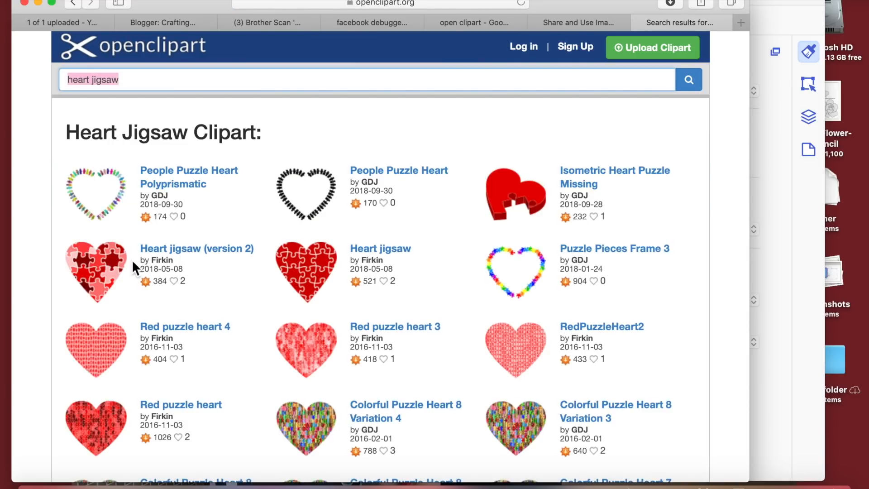
Open the "Heart jigsaw (version 2)" clipart and download it as a medium PNG image
{"action": "left_click", "coordinate": [162, 250]}
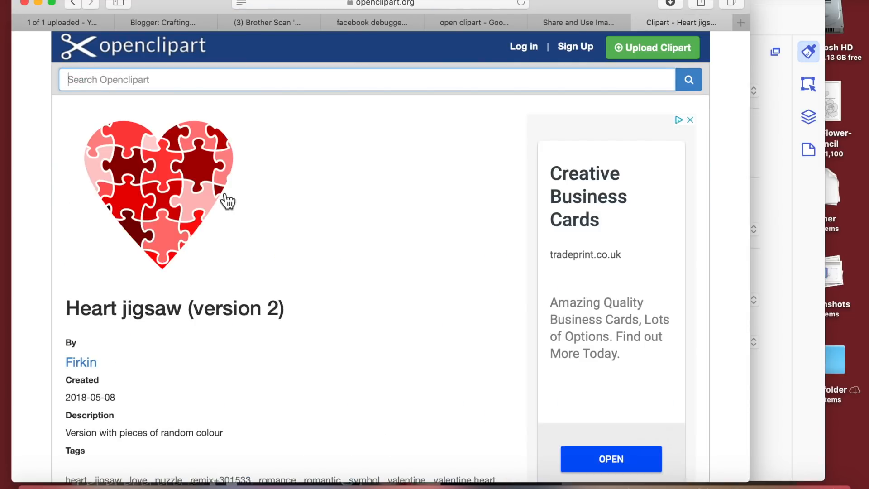
{"action": "scroll", "coordinate": [183, 197], "scroll_direction": "down", "scroll_amount": 15}
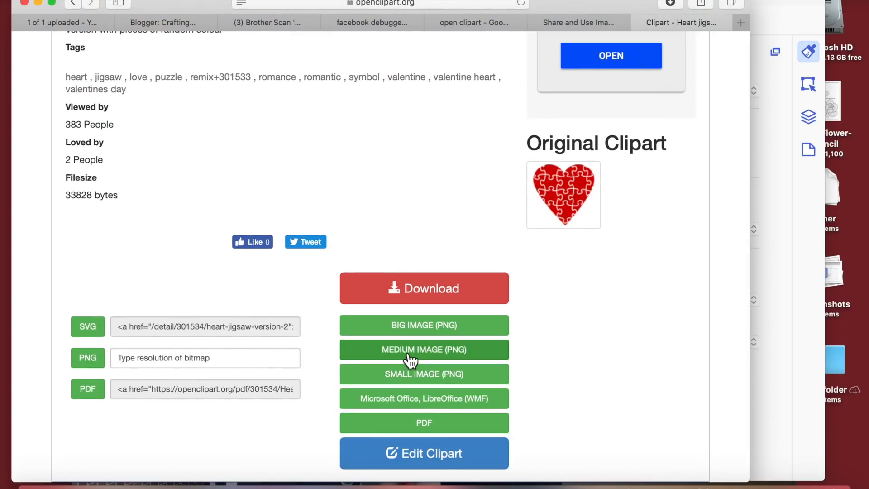
{"action": "left_click", "coordinate": [410, 360]}
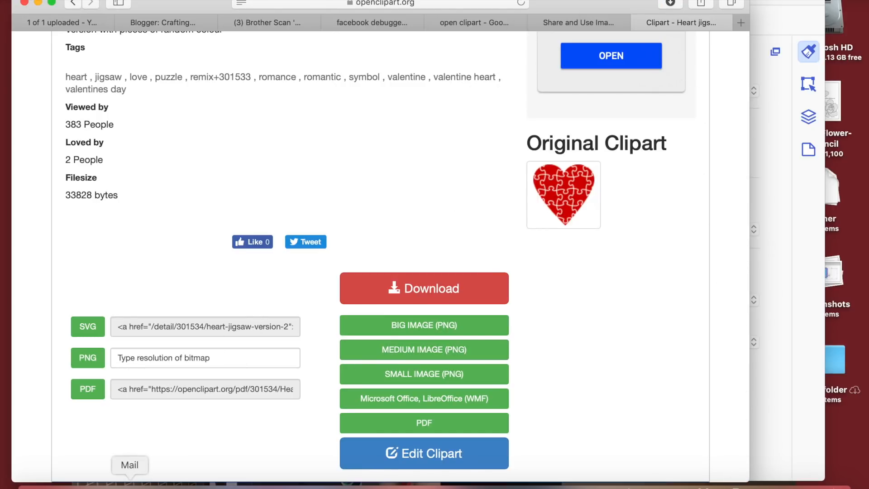
Switch to Brother CanvasWorkspace and widen its window to span the full width of the screen
{"action": "left_click", "coordinate": [688, 485]}
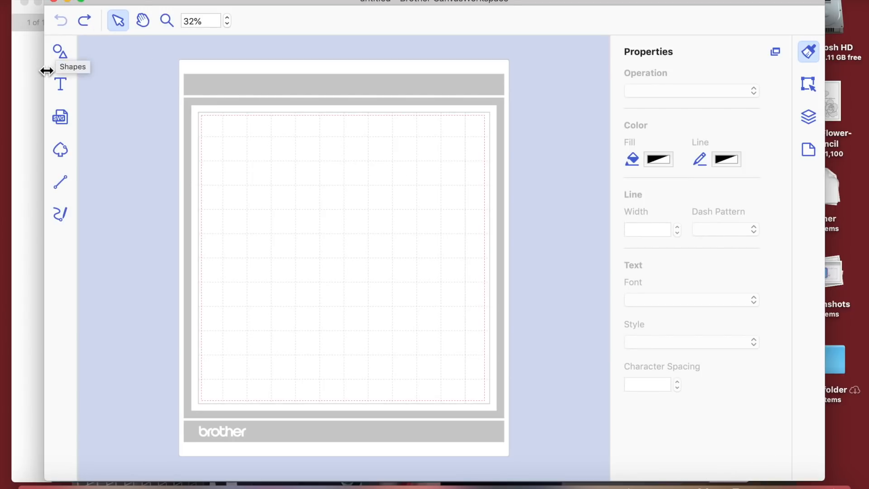
{"action": "left_click_drag", "start_coordinate": [45, 69], "coordinate": [0, 69]}
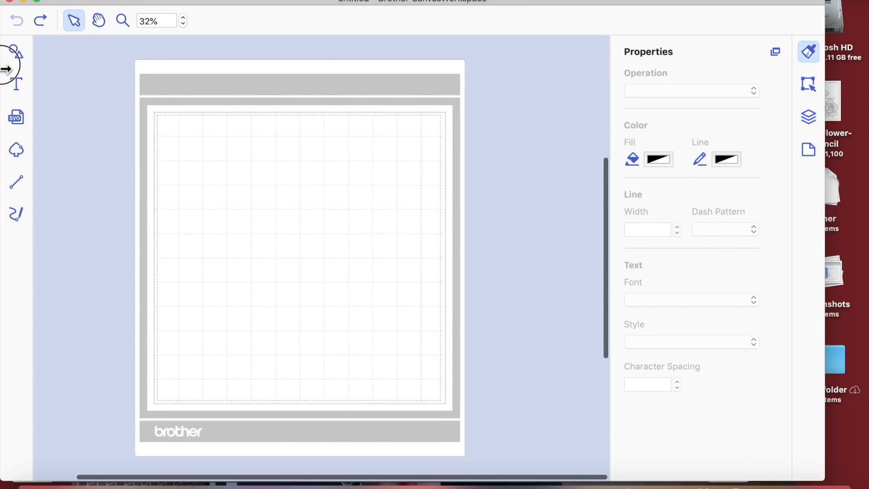
{"action": "left_click", "coordinate": [159, 1]}
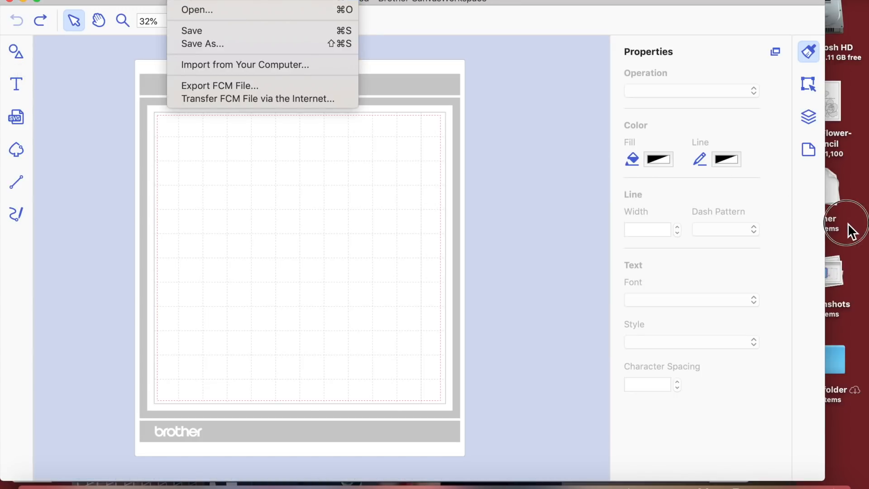
{"action": "left_click", "coordinate": [825, 226]}
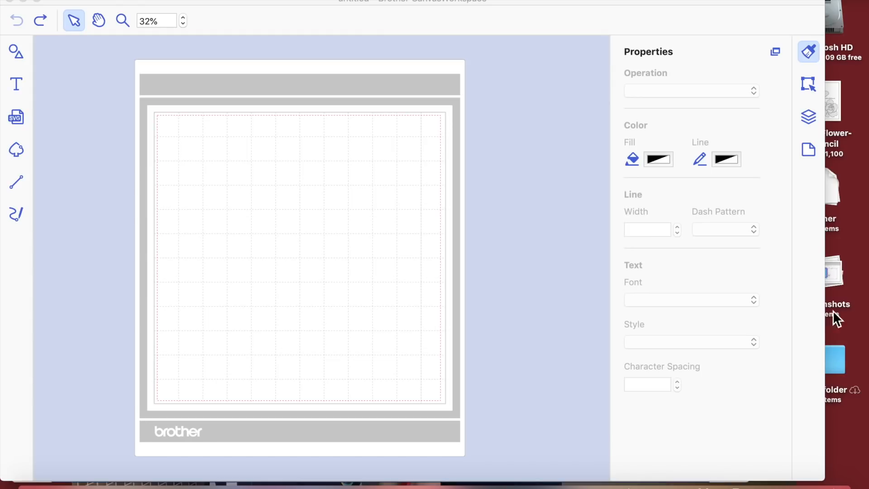
{"action": "left_click", "coordinate": [816, 445]}
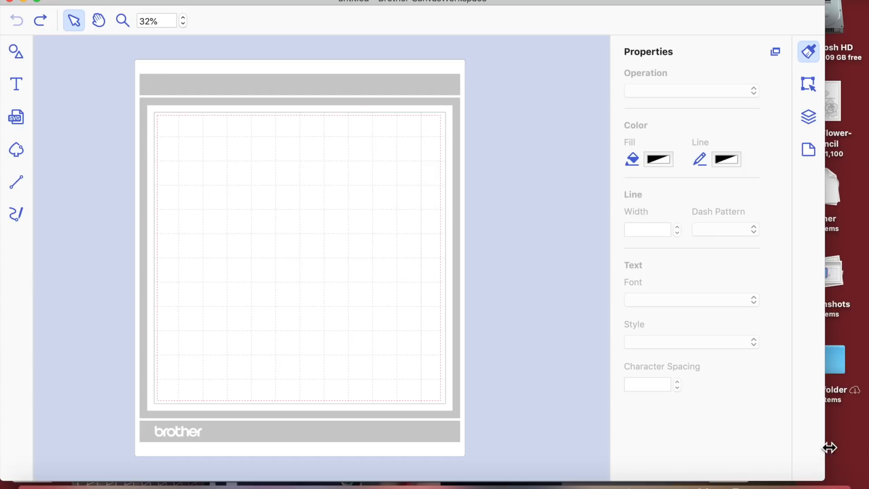
{"action": "left_click_drag", "start_coordinate": [823, 444], "coordinate": [867, 444]}
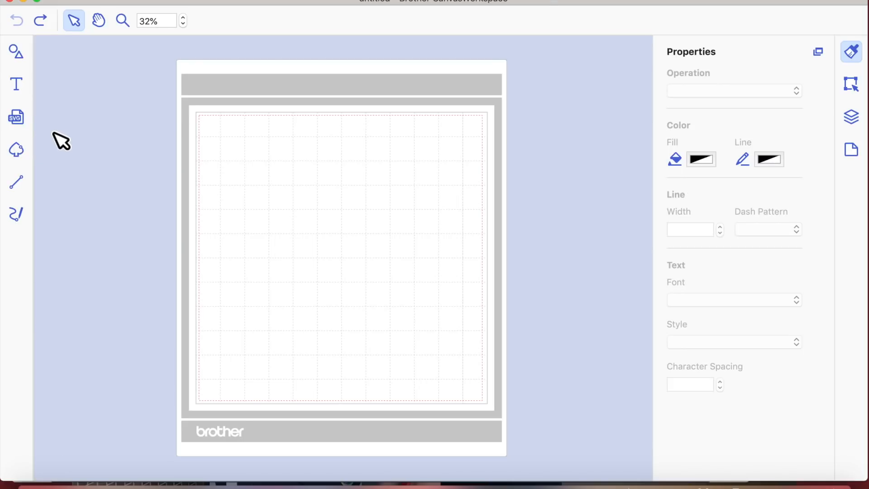
{"action": "left_click", "coordinate": [19, 150]}
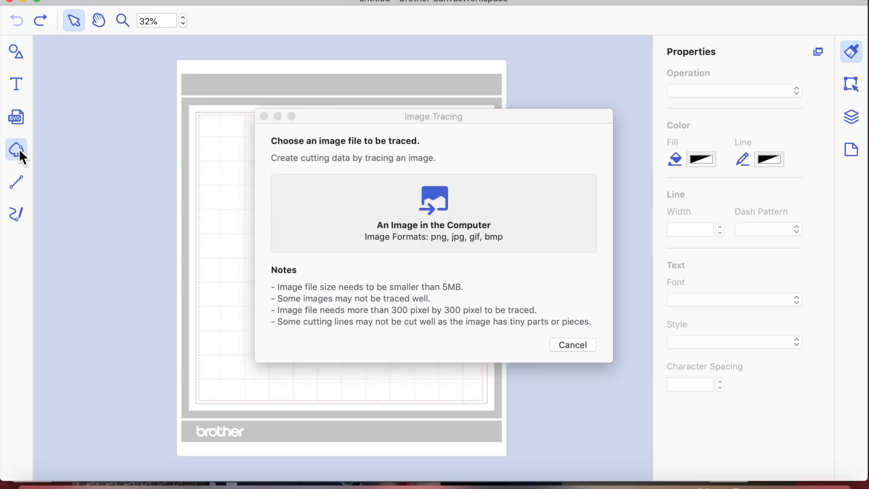
{"action": "left_click", "coordinate": [437, 209]}
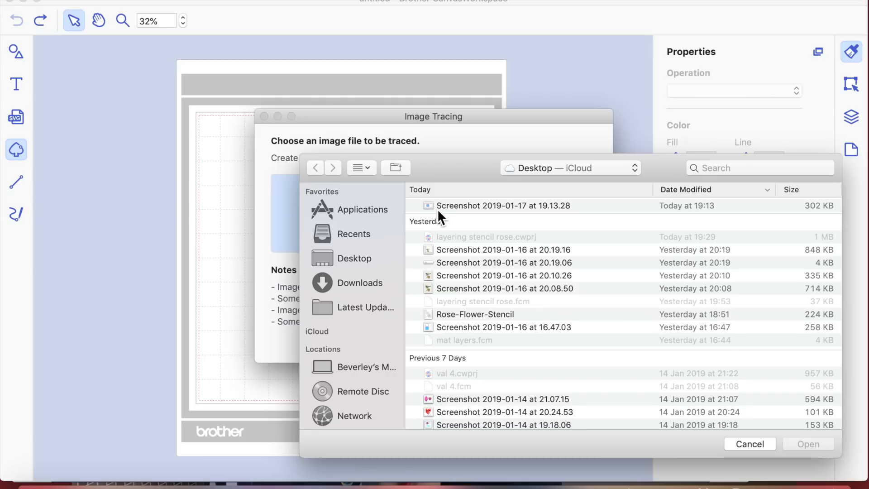
{"action": "left_click", "coordinate": [360, 283]}
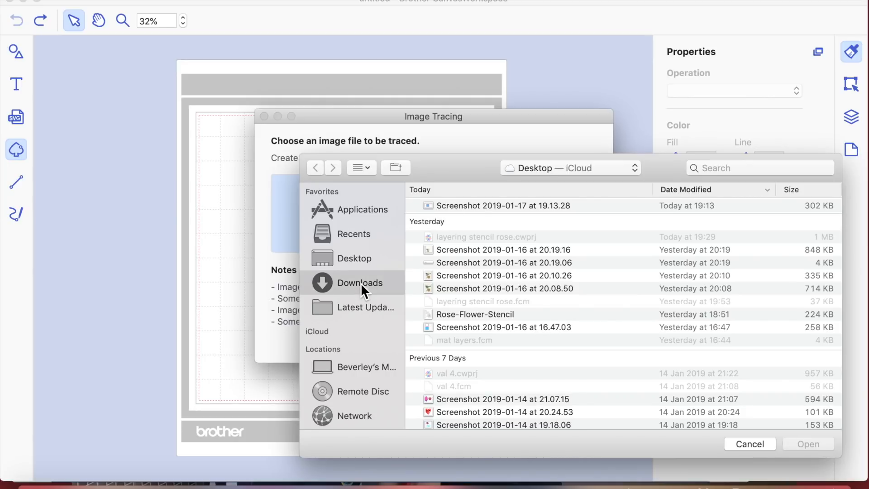
{"action": "left_click", "coordinate": [484, 217]}
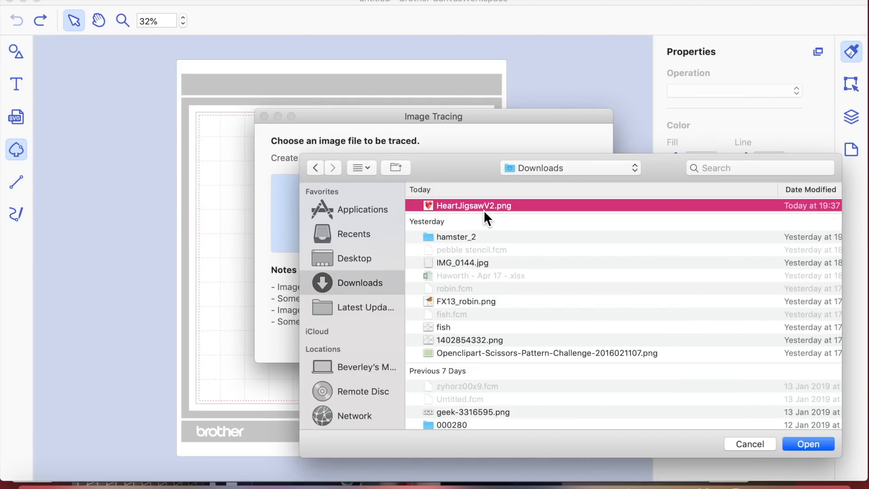
{"action": "double_click", "coordinate": [483, 217]}
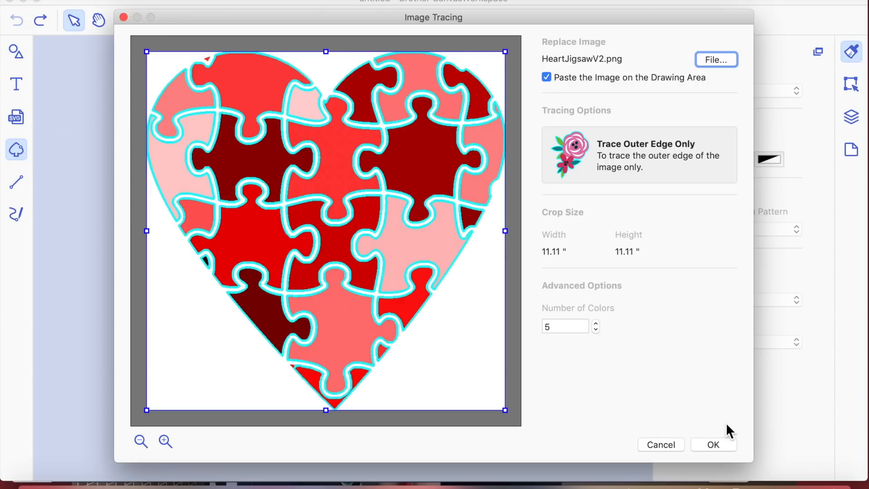
{"action": "left_click", "coordinate": [661, 444]}
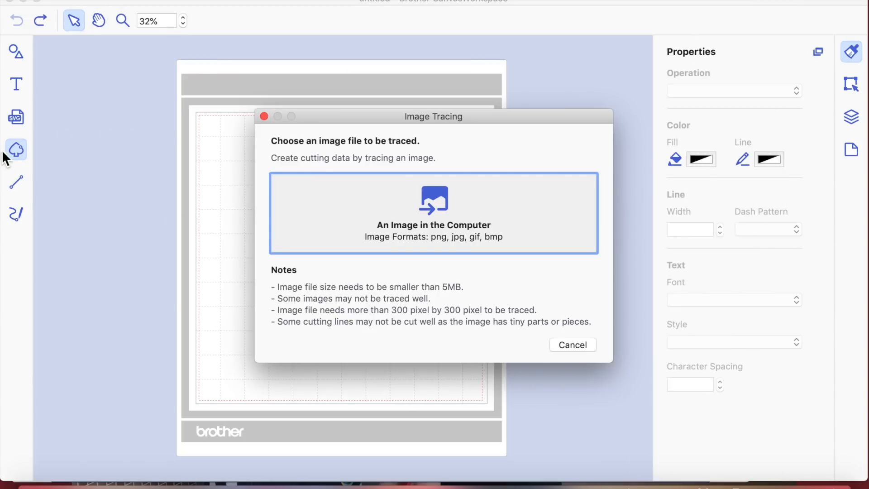
{"action": "left_click", "coordinate": [584, 345]}
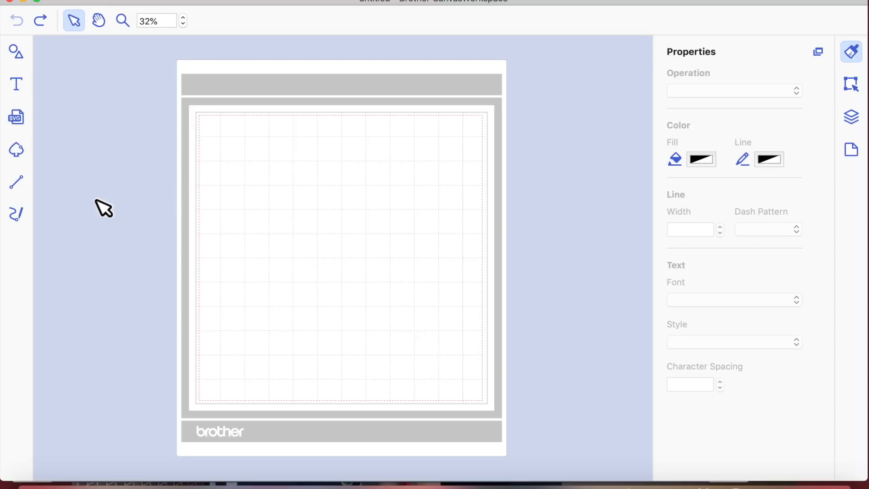
Load HeartJigsawV2.png from the Downloads folder into Image Tracing
{"action": "left_click", "coordinate": [18, 151]}
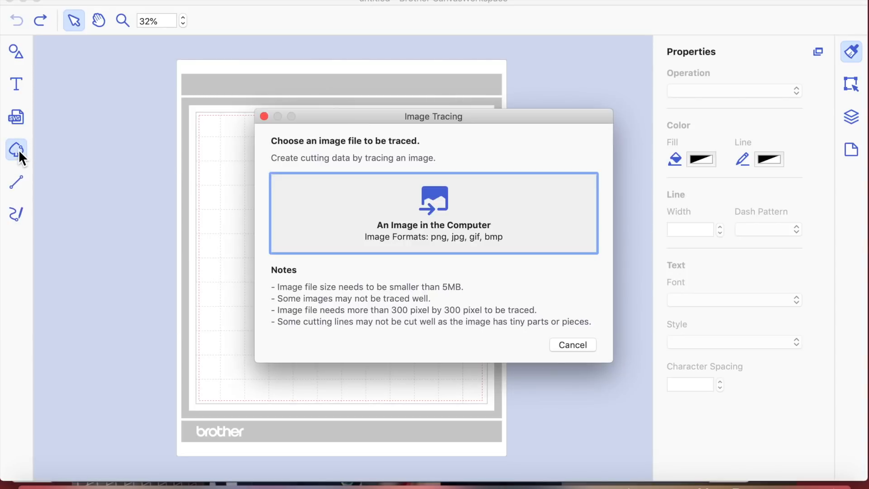
{"action": "left_click", "coordinate": [438, 208]}
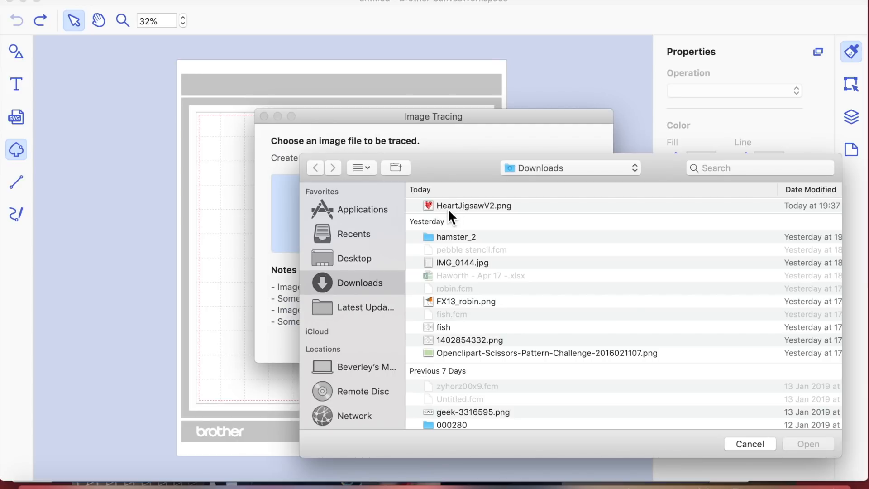
{"action": "left_click", "coordinate": [463, 204]}
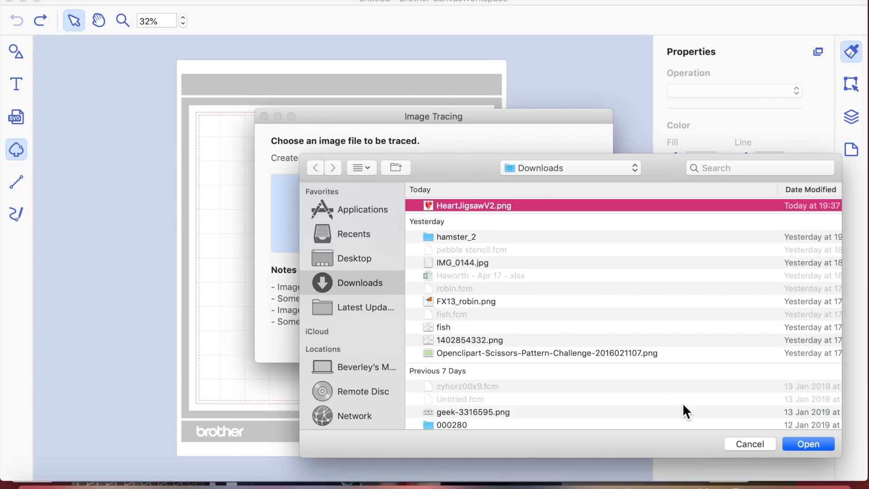
{"action": "left_click", "coordinate": [818, 447]}
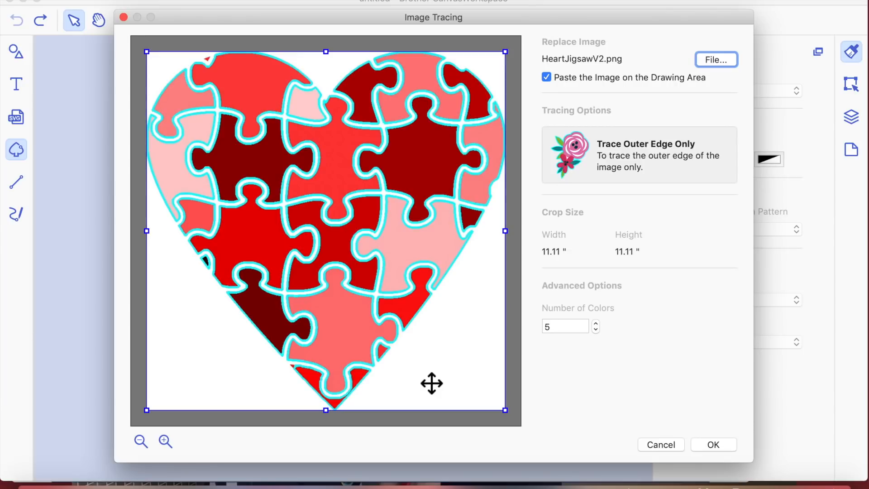
Compare Trace Areas by Color with Trace Outer Edge Only, and place the heart on the mat using Trace Outer Edge Only
{"action": "left_click", "coordinate": [691, 168]}
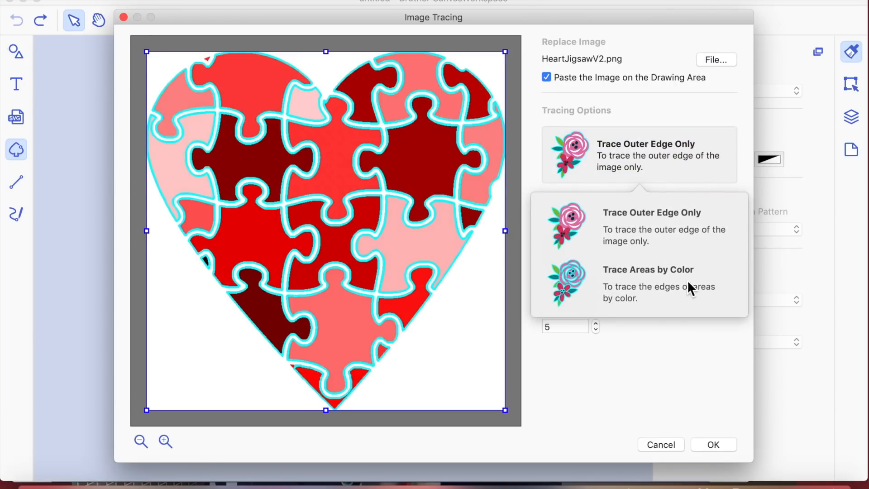
{"action": "left_click", "coordinate": [670, 279]}
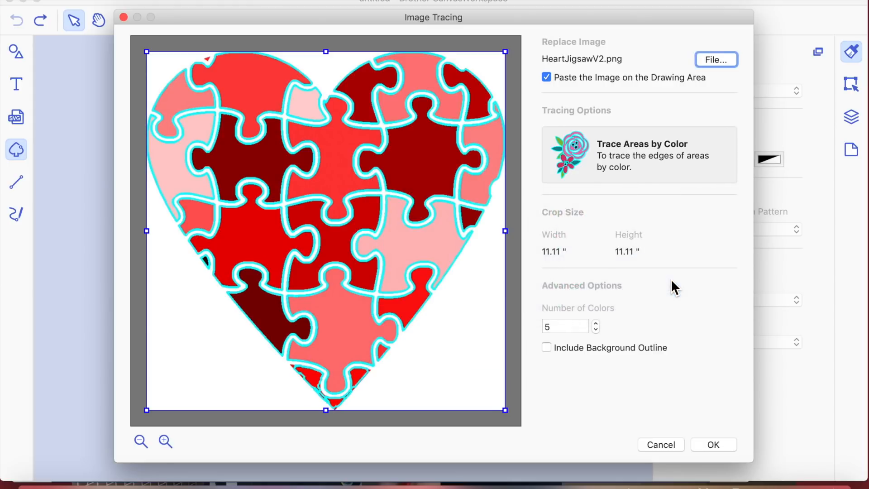
{"action": "left_click", "coordinate": [644, 169]}
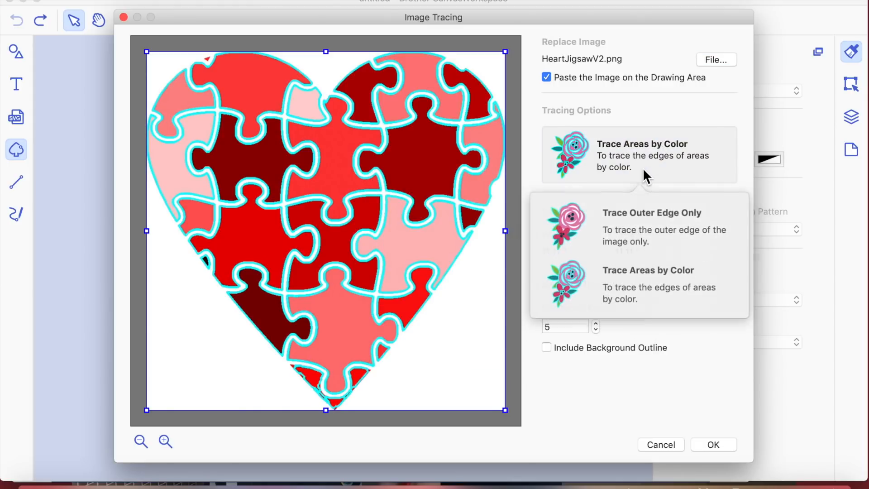
{"action": "left_click", "coordinate": [638, 225]}
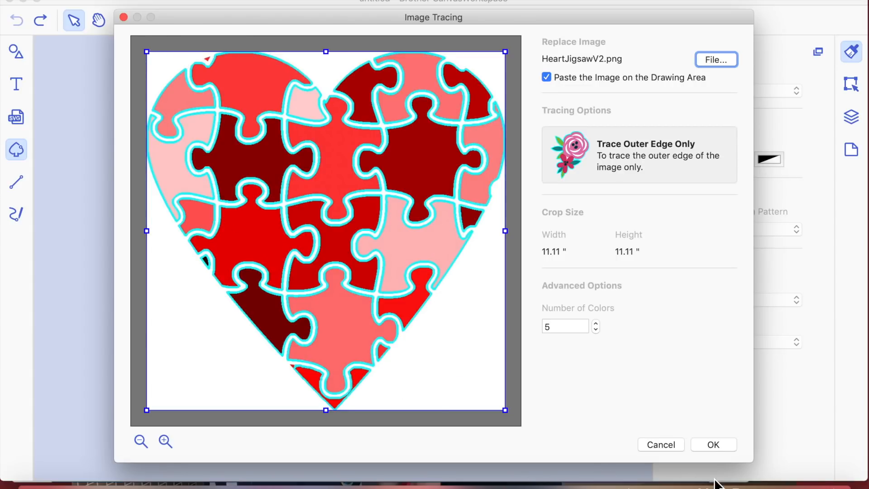
{"action": "left_click", "coordinate": [715, 441]}
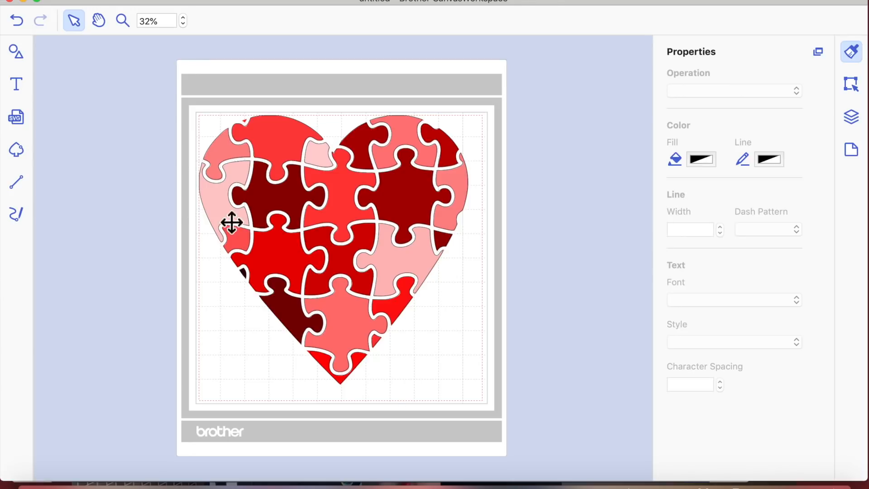
Try to shrink the traced heart on the mat from its upper corner
{"action": "left_click", "coordinate": [305, 213]}
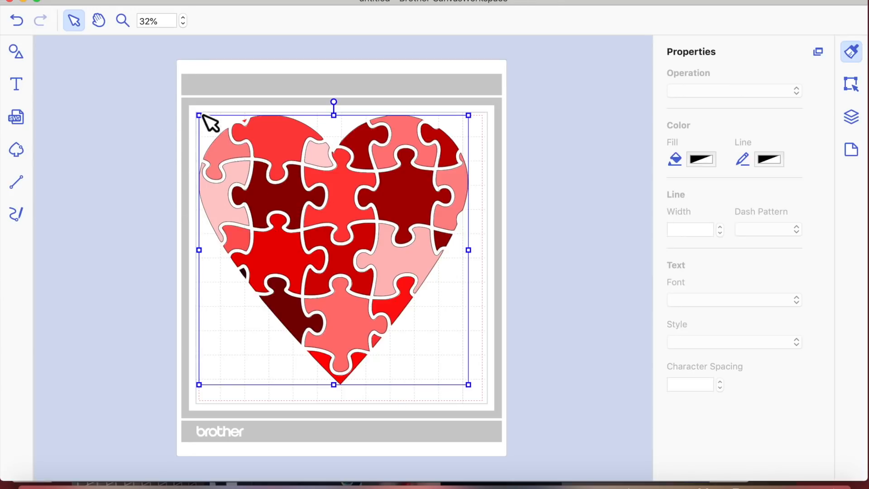
{"action": "left_click", "coordinate": [554, 244]}
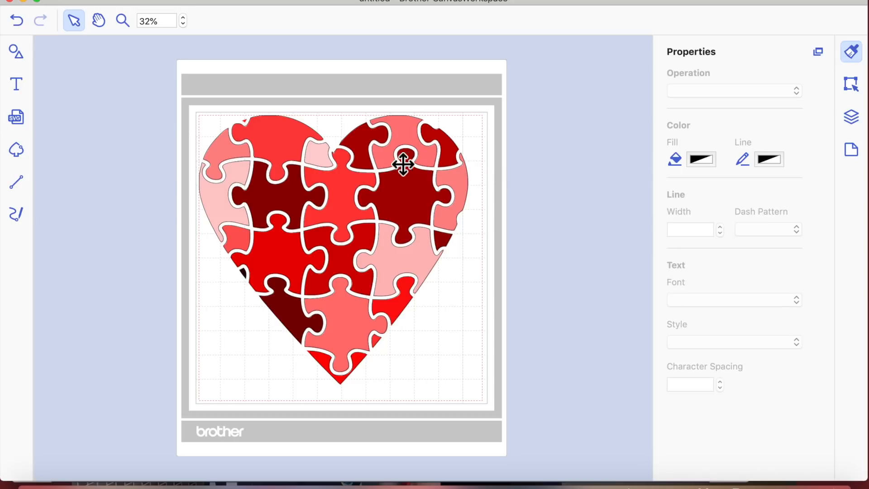
{"action": "left_click", "coordinate": [392, 191]}
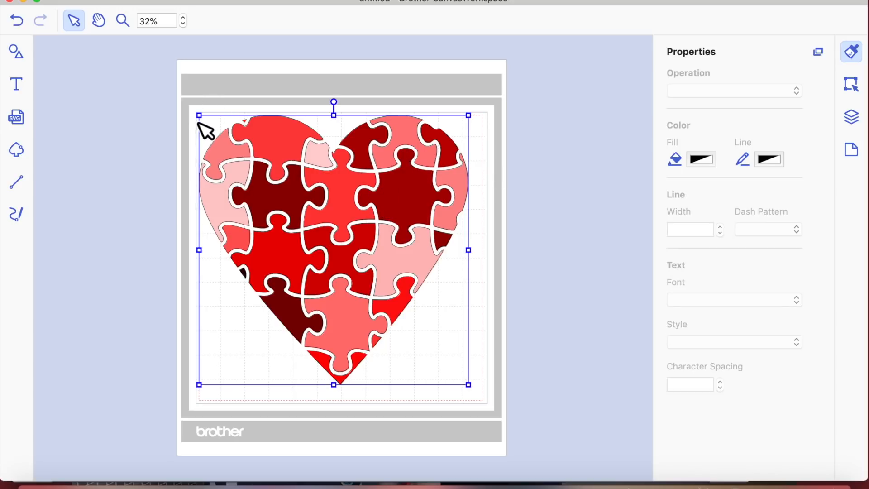
{"action": "left_click_drag", "start_coordinate": [199, 116], "coordinate": [240, 129]}
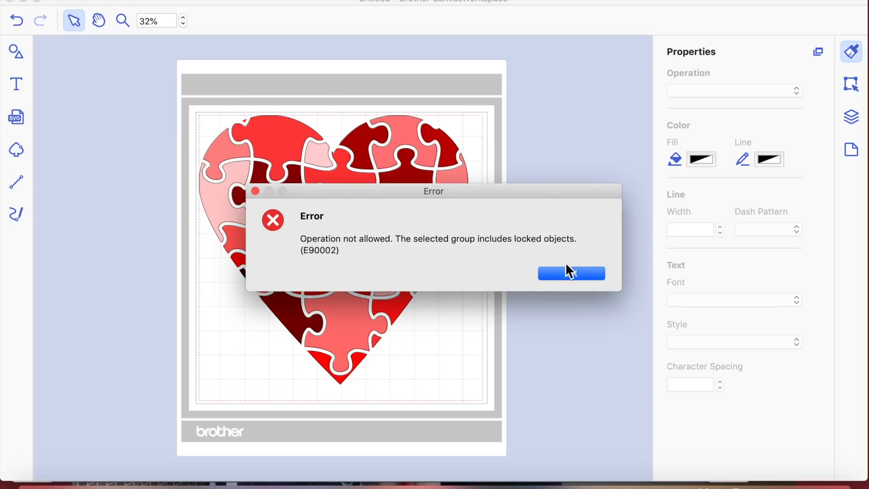
{"action": "left_click", "coordinate": [587, 272]}
{"action": "left_click", "coordinate": [349, 171]}
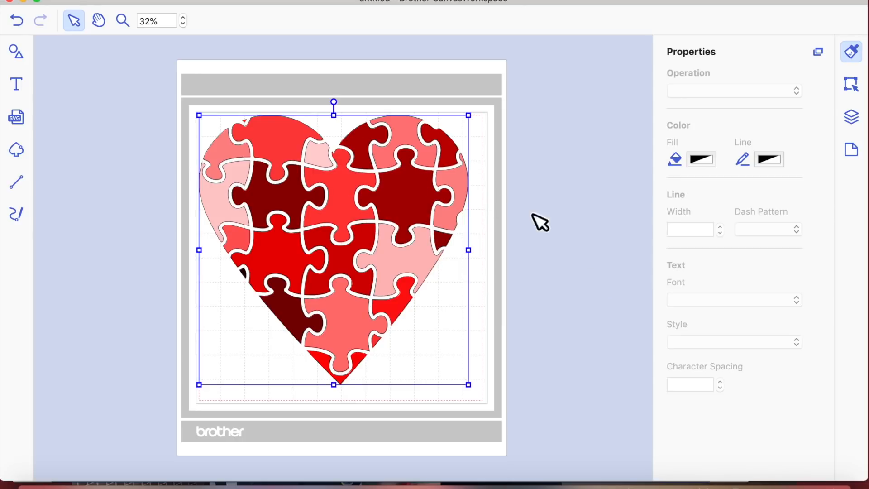
Ungroup the traced heart into its separate puzzle shapes
{"action": "left_click", "coordinate": [850, 116]}
{"action": "right_click", "coordinate": [744, 82]}
{"action": "left_click", "coordinate": [769, 177]}
Unlock the IMAGE layer of the coloured heart and delete it, keeping only the traced puzzle shapes
{"action": "scroll", "coordinate": [769, 178], "scroll_direction": "down", "scroll_amount": 5}
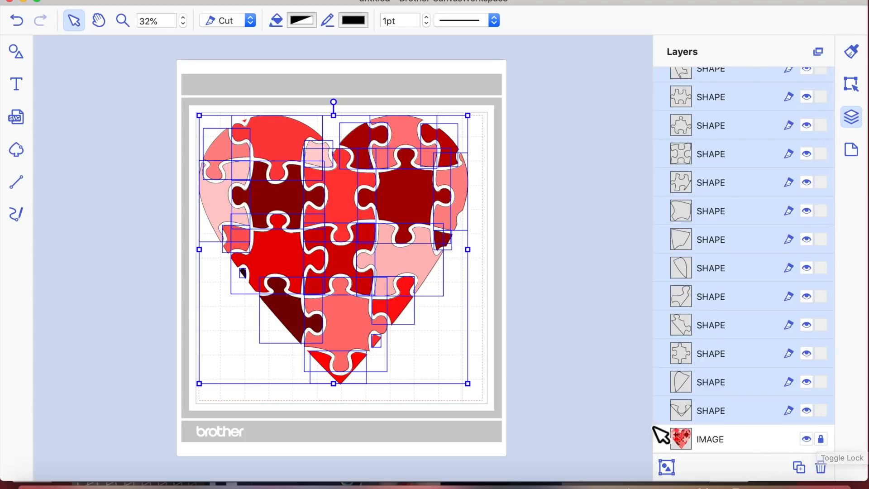
{"action": "left_click", "coordinate": [607, 402]}
{"action": "left_click", "coordinate": [821, 439]}
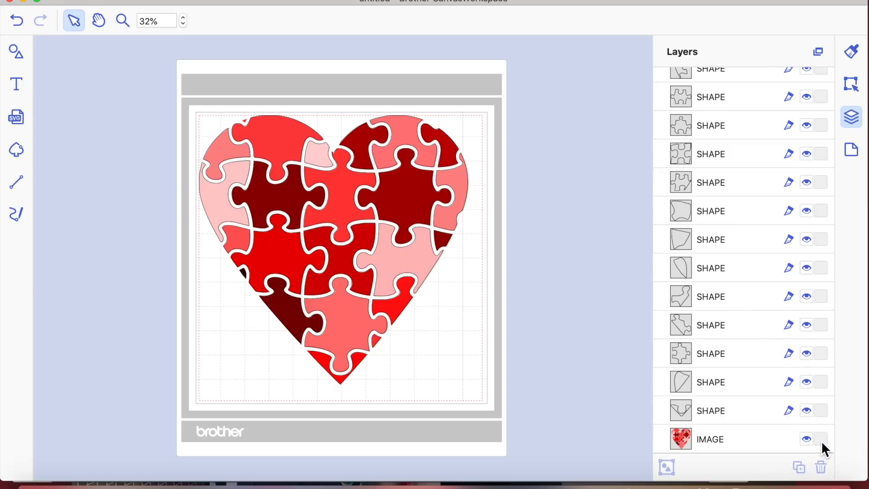
{"action": "left_click", "coordinate": [726, 436]}
{"action": "right_click", "coordinate": [724, 437]}
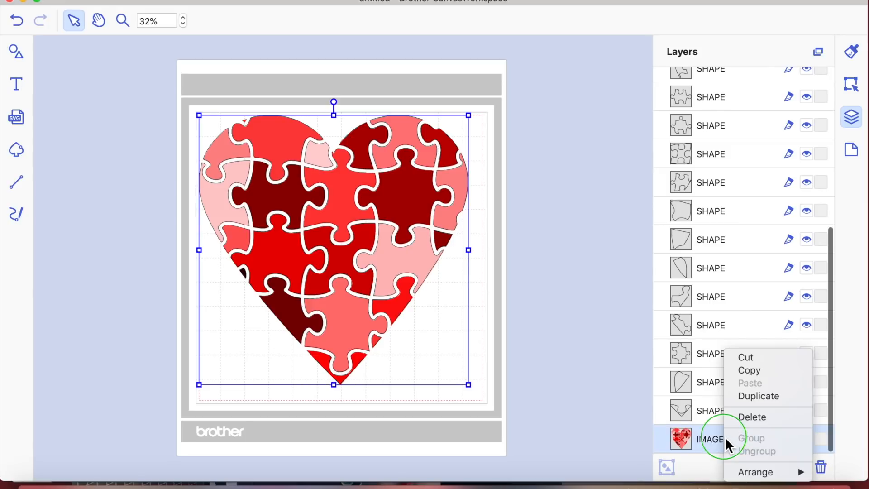
{"action": "left_click", "coordinate": [751, 416]}
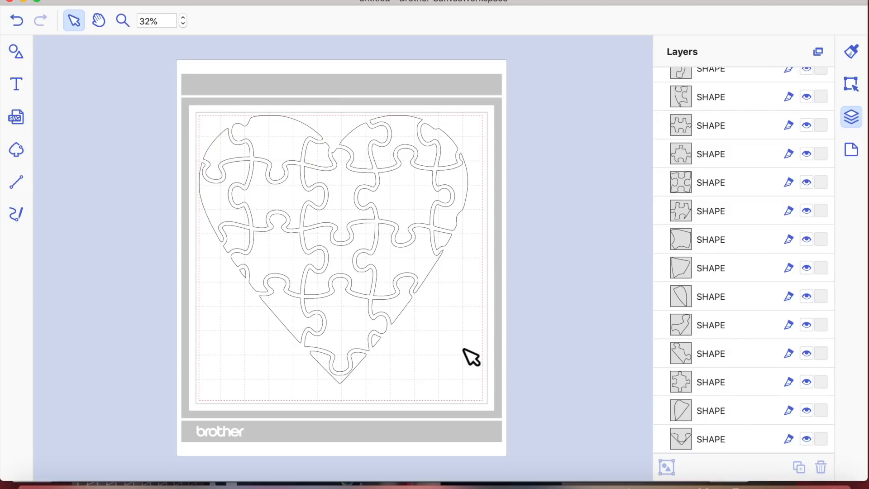
Select all the puzzle piece outlines on the mat and group them
{"action": "left_click_drag", "start_coordinate": [164, 89], "coordinate": [481, 407]}
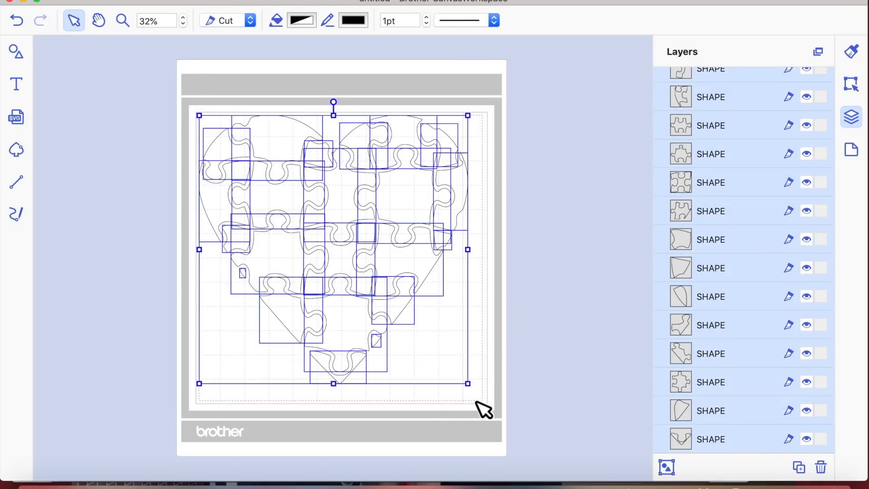
{"action": "right_click", "coordinate": [342, 262]}
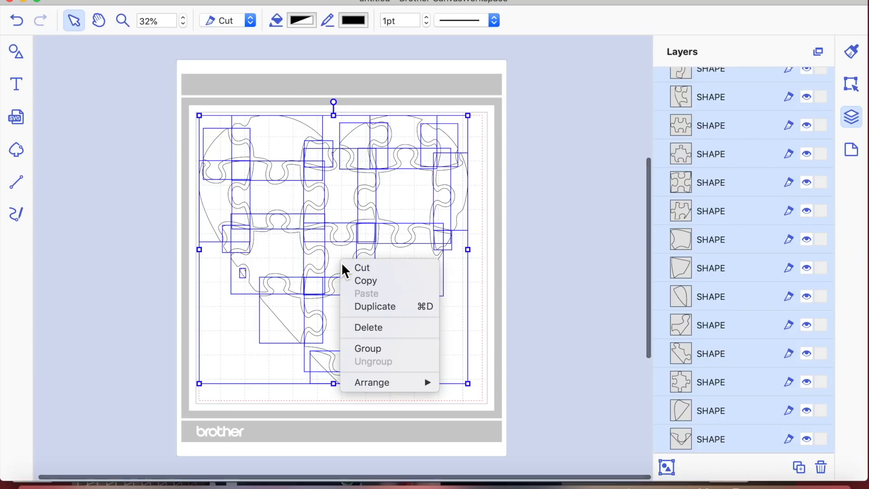
{"action": "left_click", "coordinate": [373, 349]}
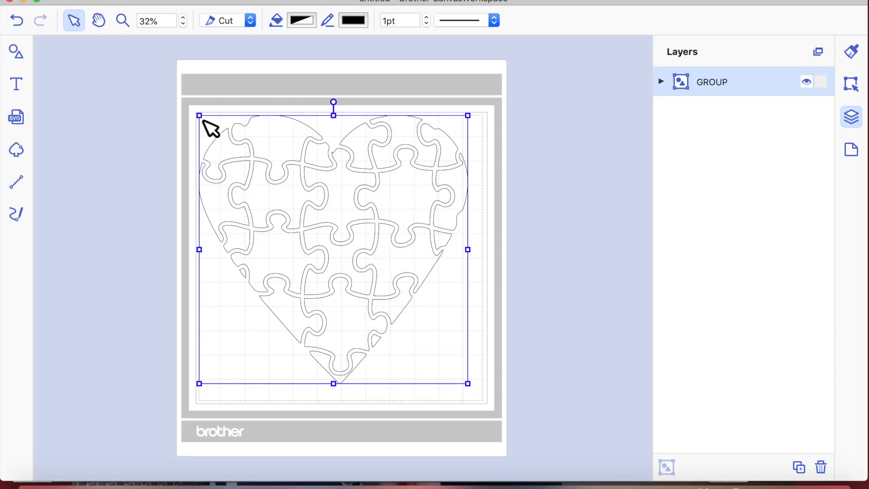
Shrink the grouped puzzle heart proportionally to about 3.53" by 3.52" and move it to the mat's upper middle
{"action": "left_click_drag", "start_coordinate": [204, 120], "coordinate": [387, 265]}
{"action": "left_click_drag", "start_coordinate": [443, 337], "coordinate": [315, 220]}
{"action": "left_click", "coordinate": [375, 314]}
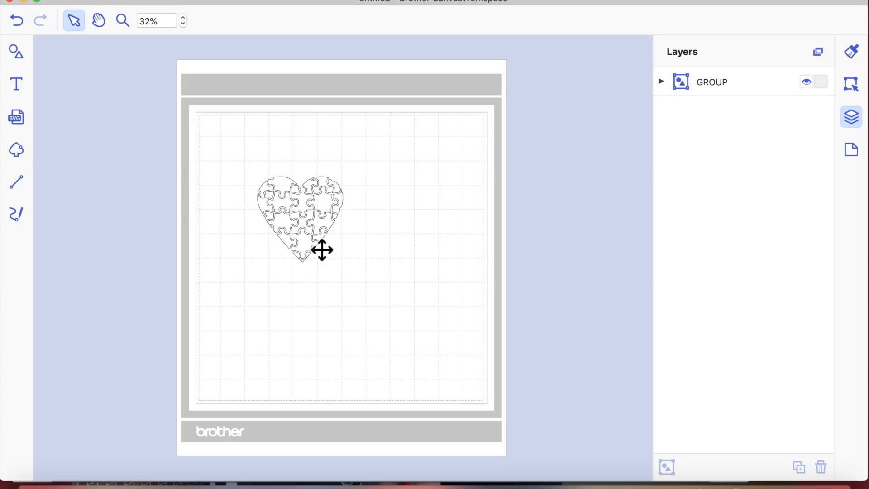
Try an outward offset line with 0.12" spacing around the grouped puzzle heart, and undo it
{"action": "left_click", "coordinate": [295, 204]}
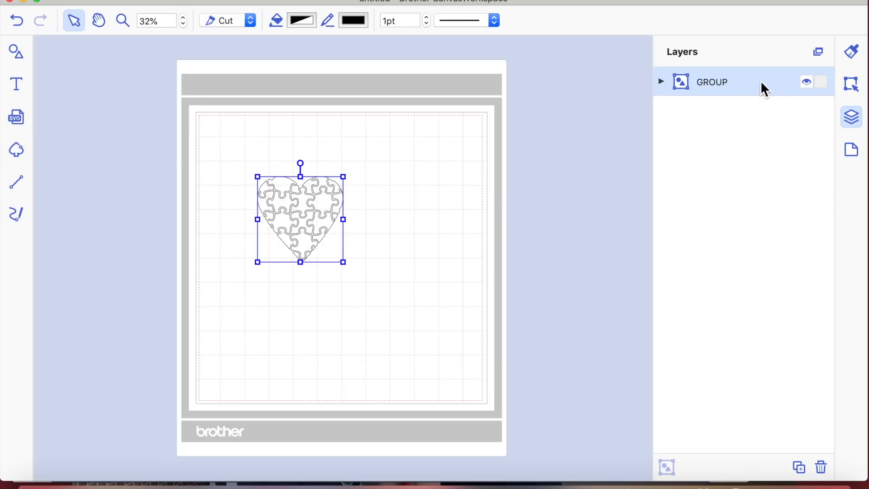
{"action": "left_click", "coordinate": [855, 85]}
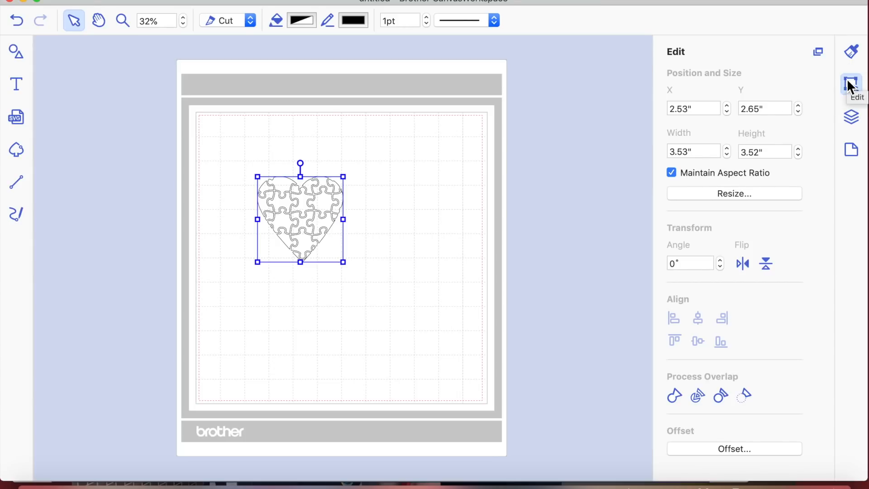
{"action": "left_click", "coordinate": [692, 449]}
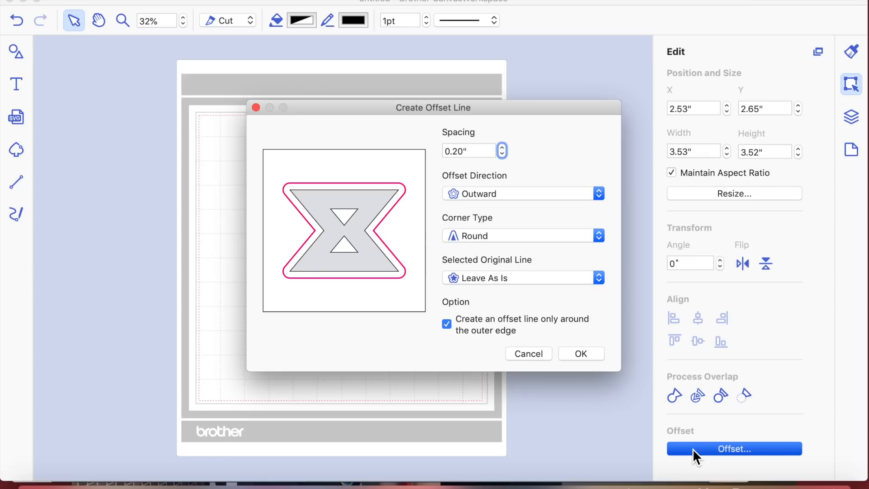
{"action": "left_click", "coordinate": [502, 154]}
{"action": "left_click", "coordinate": [502, 154]}
{"action": "left_click", "coordinate": [581, 353]}
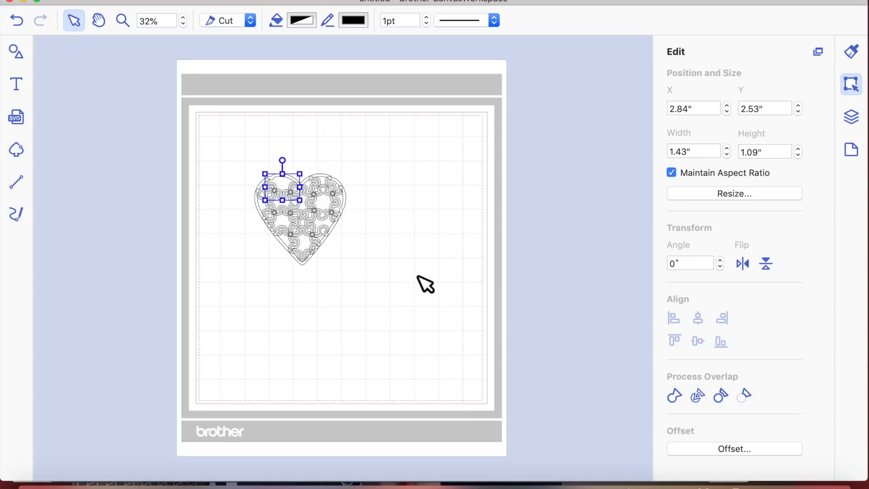
{"action": "left_click", "coordinate": [17, 21]}
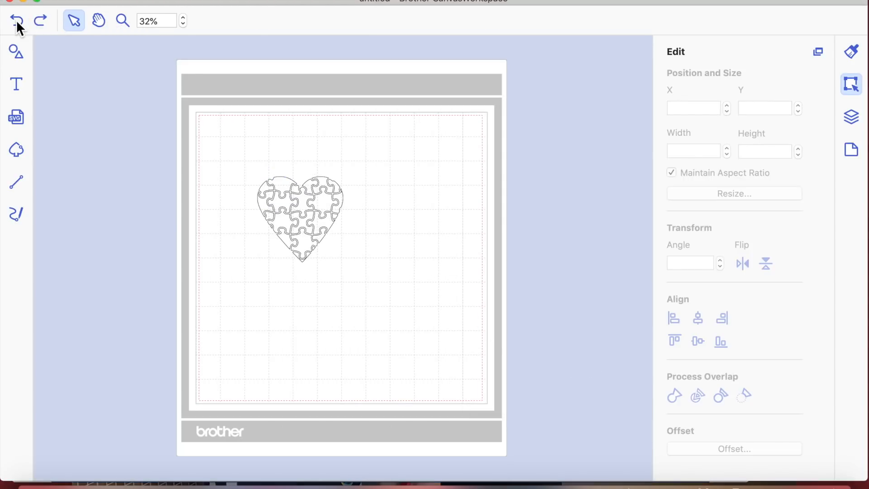
Duplicate the grouped puzzle heart and place the copy beside the original, to its right
{"action": "left_click", "coordinate": [314, 215]}
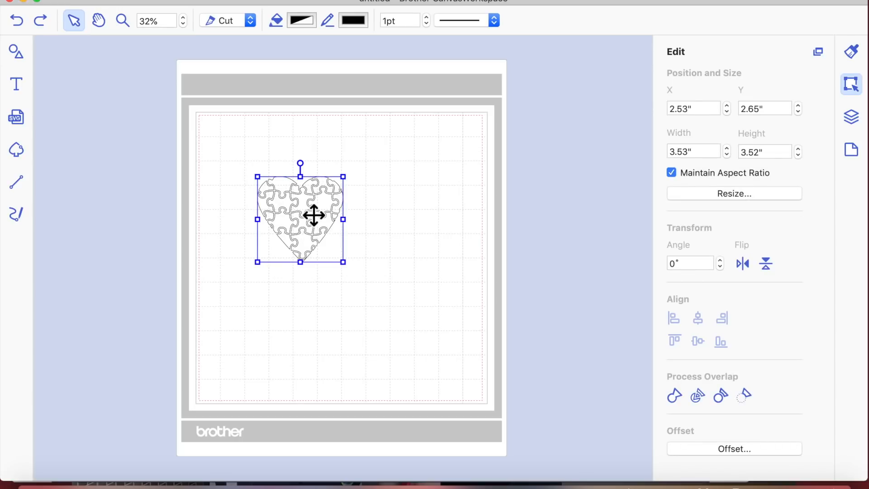
{"action": "double_click", "coordinate": [312, 214]}
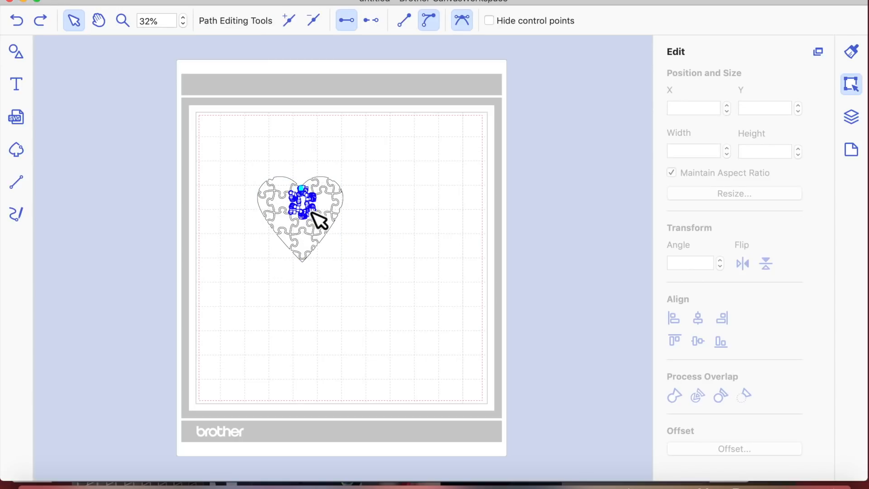
{"action": "left_click", "coordinate": [390, 273]}
{"action": "left_click_drag", "start_coordinate": [256, 151], "coordinate": [414, 300]}
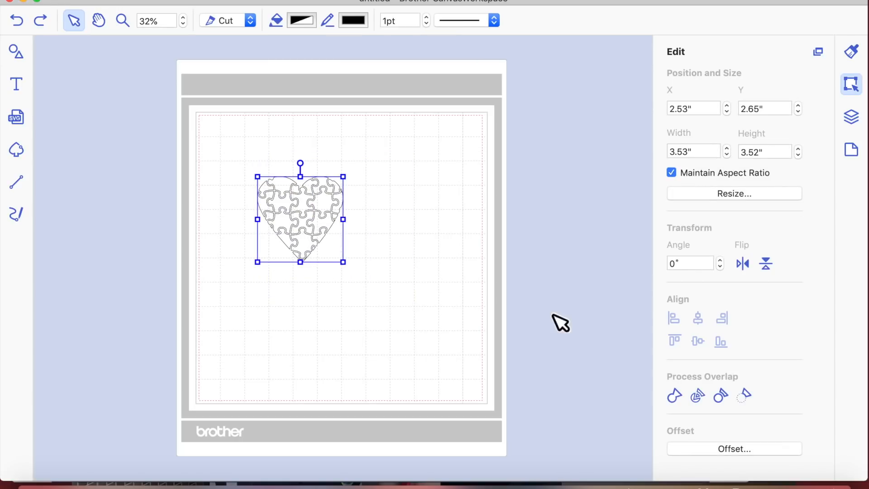
{"action": "left_click", "coordinate": [855, 120]}
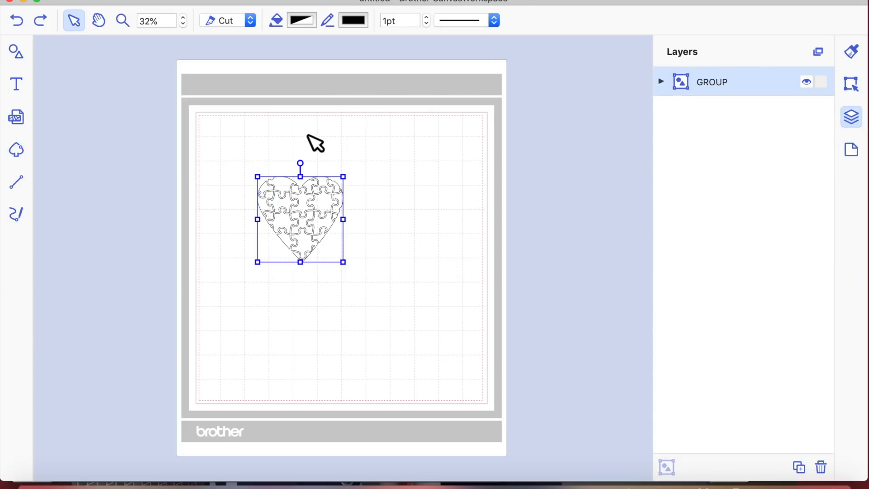
{"action": "key", "text": "super+d"}
{"action": "left_click_drag", "start_coordinate": [312, 242], "coordinate": [421, 225]}
{"action": "right_click", "coordinate": [302, 210]}
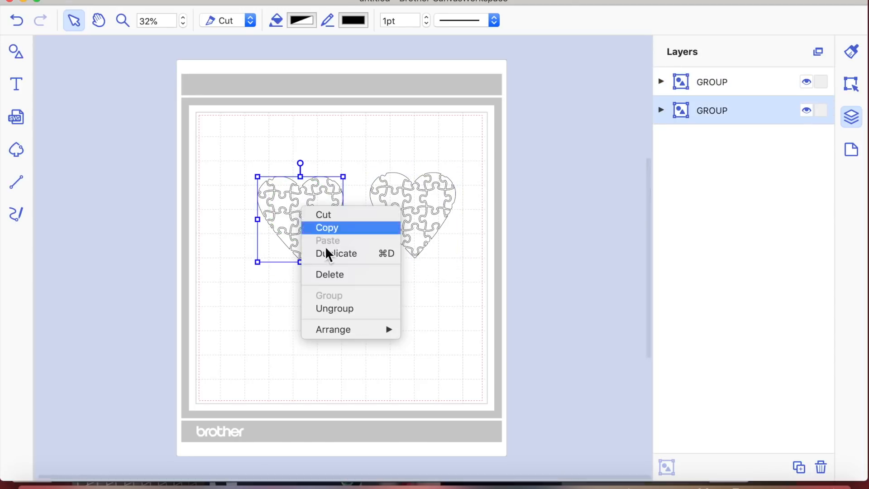
{"action": "left_click", "coordinate": [396, 348]}
{"action": "left_click", "coordinate": [398, 347]}
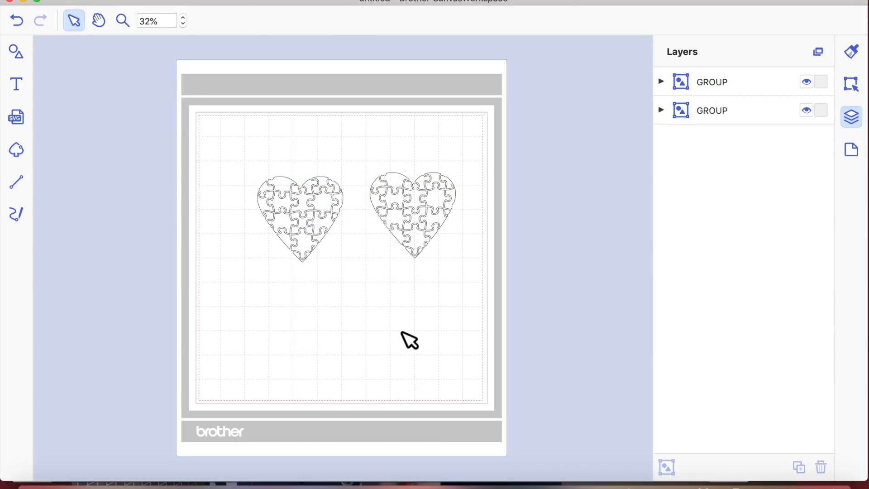
Create an outward offset line around the left puzzle heart with 0.12" spacing, round corners and the outer-edge-only option
{"action": "left_click", "coordinate": [304, 213]}
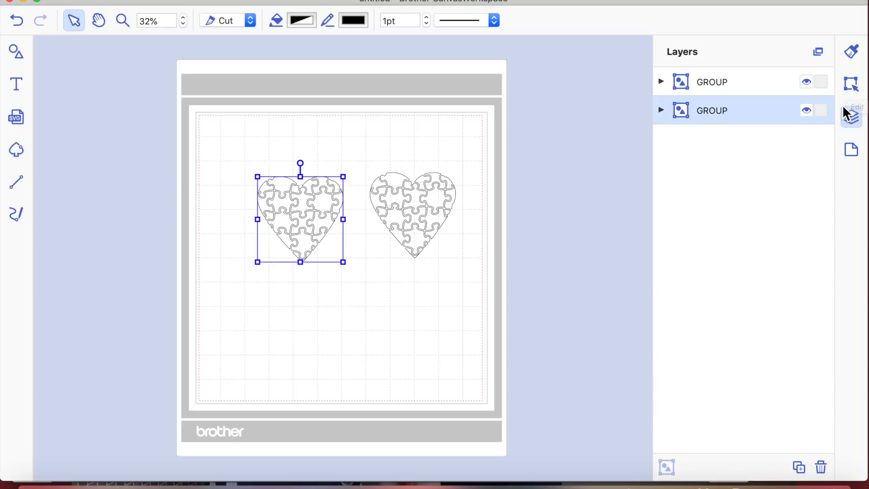
{"action": "left_click", "coordinate": [851, 83]}
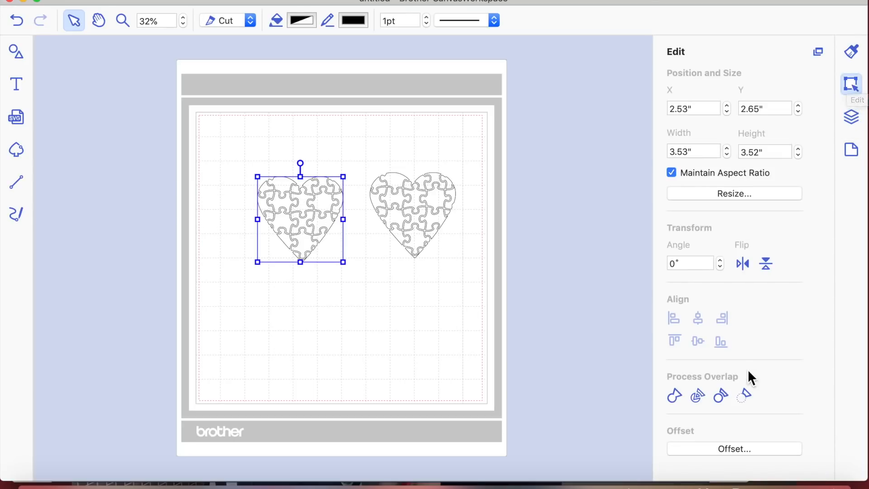
{"action": "left_click", "coordinate": [732, 447]}
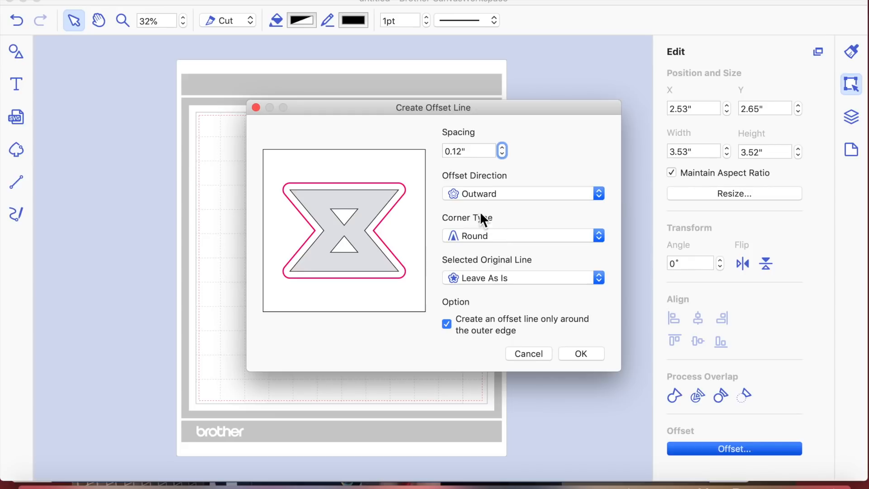
{"action": "left_click", "coordinate": [581, 357]}
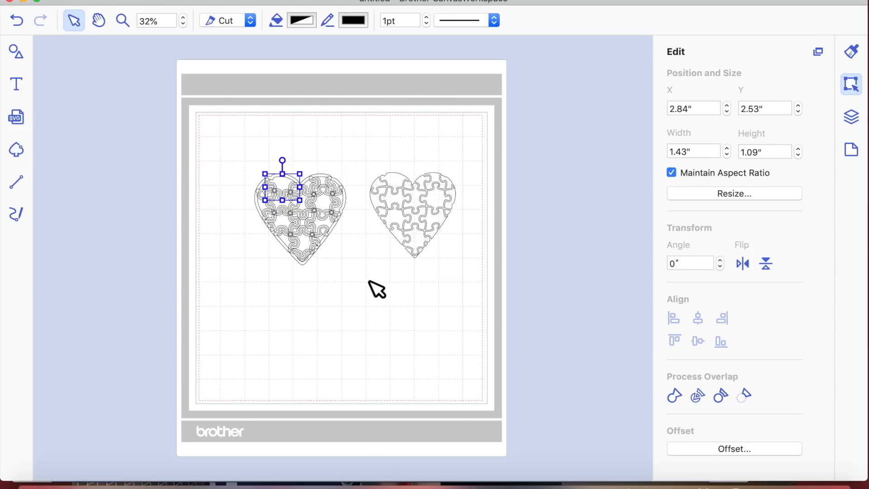
Weld all lines of the left heart into one solid outline and reposition it beside the puzzle heart
{"action": "left_click_drag", "start_coordinate": [229, 130], "coordinate": [358, 285]}
{"action": "left_click", "coordinate": [680, 395]}
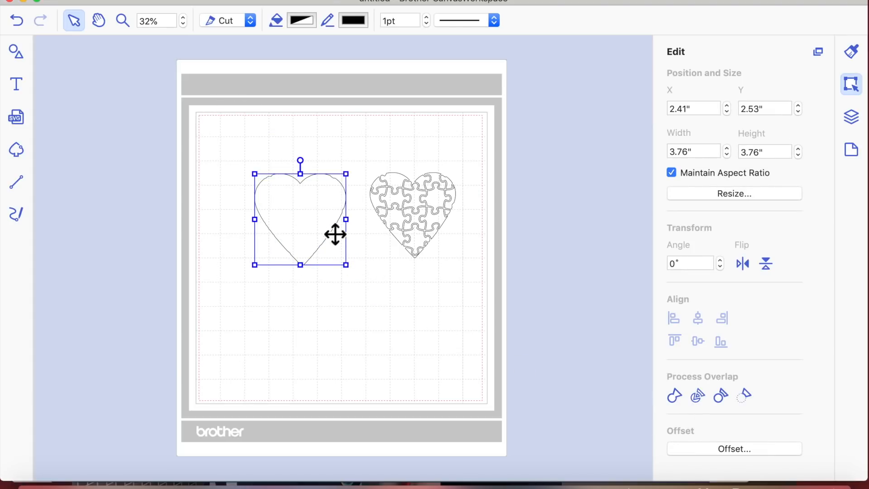
{"action": "left_click_drag", "start_coordinate": [333, 225], "coordinate": [305, 231]}
{"action": "left_click", "coordinate": [332, 289]}
{"action": "left_click", "coordinate": [297, 232]}
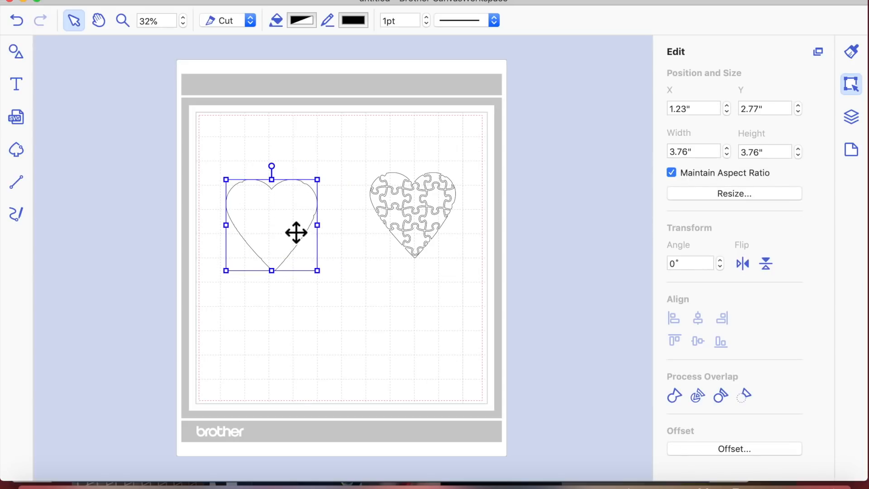
{"action": "left_click_drag", "start_coordinate": [278, 232], "coordinate": [307, 223]}
Create a 0.12" outward offset line around the solid heart and move the new larger outline below it
{"action": "left_click", "coordinate": [716, 448]}
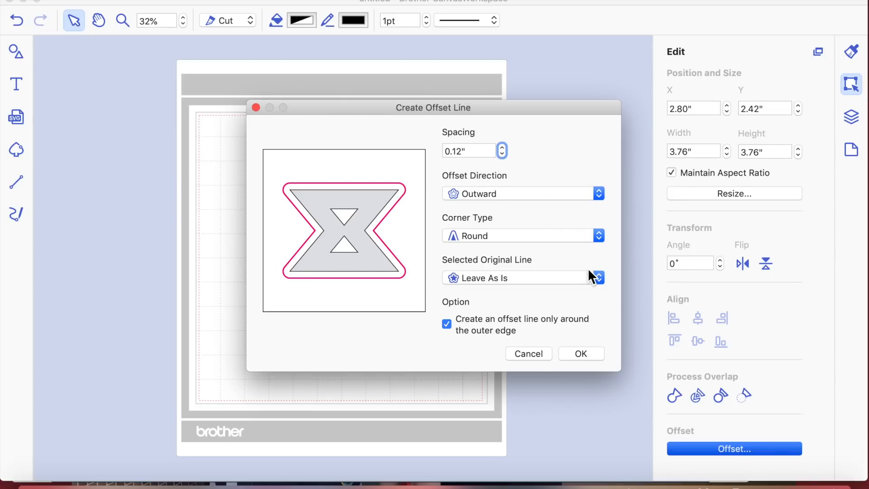
{"action": "left_click", "coordinate": [584, 354]}
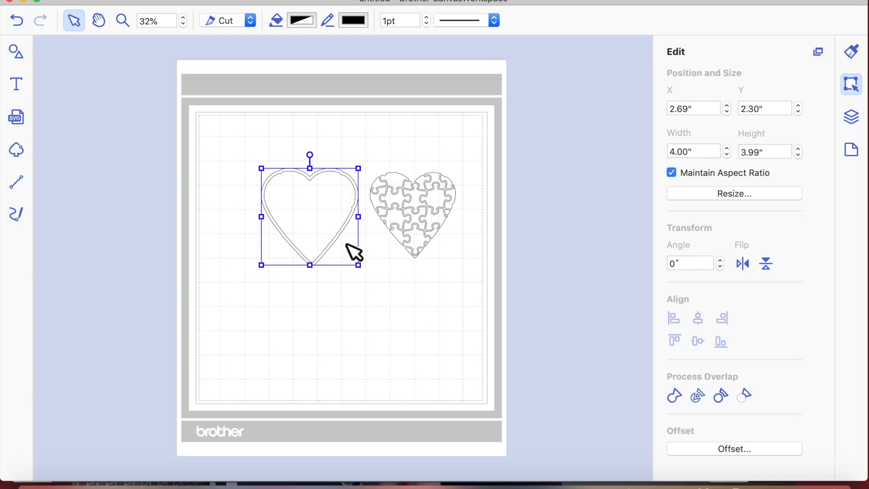
{"action": "left_click_drag", "start_coordinate": [340, 244], "coordinate": [306, 336]}
Create another 0.12" outward offset line around the 4.00" wide heart at the lower part of the mat
{"action": "left_click", "coordinate": [714, 447]}
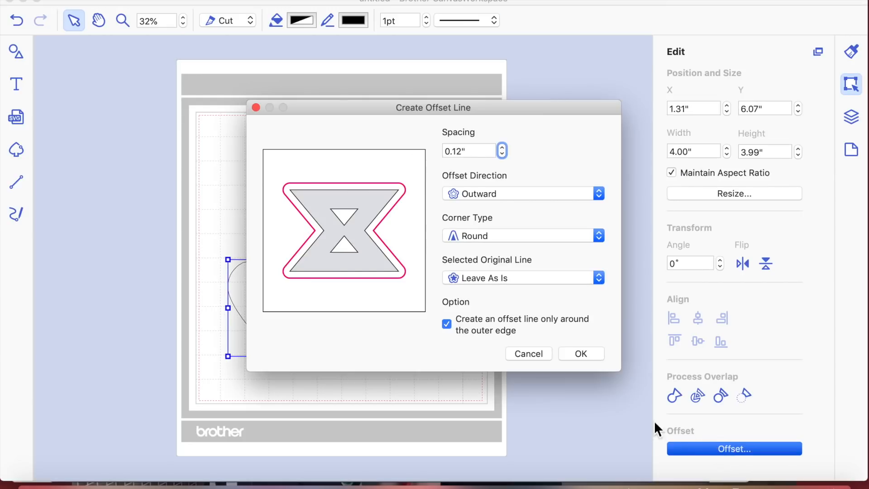
{"action": "left_click", "coordinate": [582, 352]}
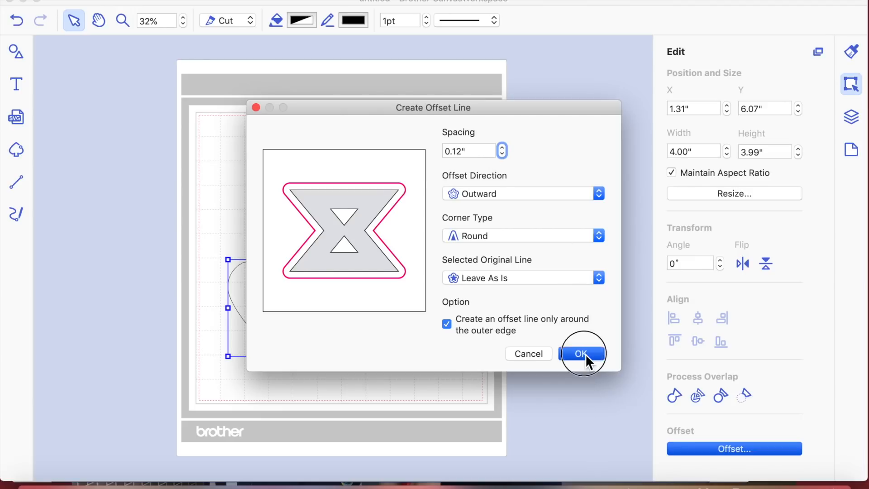
{"action": "left_click", "coordinate": [347, 334]}
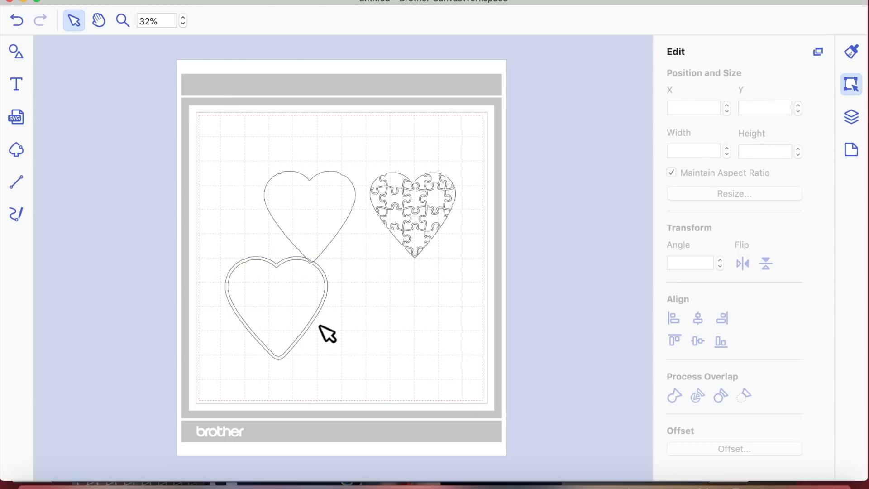
Move the largest heart outline around the puzzle heart and delete the two smaller solid hearts
{"action": "left_click_drag", "start_coordinate": [315, 330], "coordinate": [450, 236]}
{"action": "left_click", "coordinate": [338, 228]}
{"action": "key", "text": "Delete"}
{"action": "left_click", "coordinate": [287, 291]}
{"action": "key", "text": "Delete"}
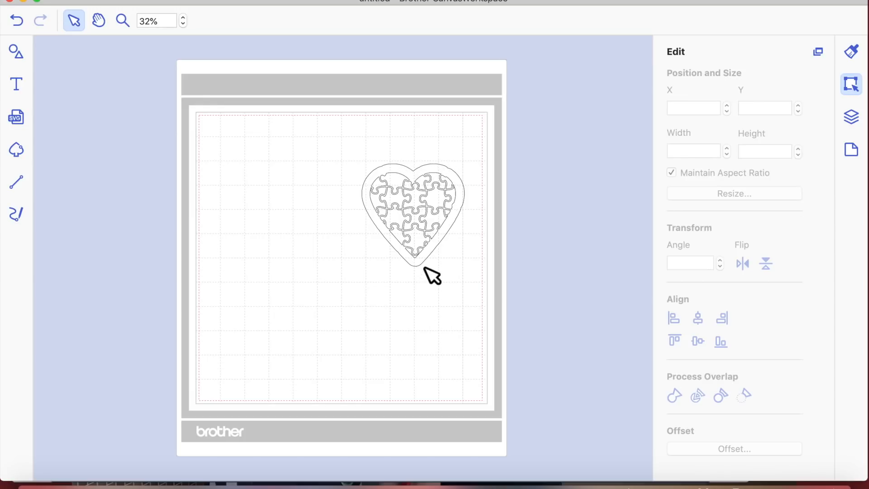
Move the heart outline to the left half of the mat, place the puzzle heart inside it, and align both by center and middle
{"action": "left_click_drag", "start_coordinate": [424, 269], "coordinate": [304, 267]}
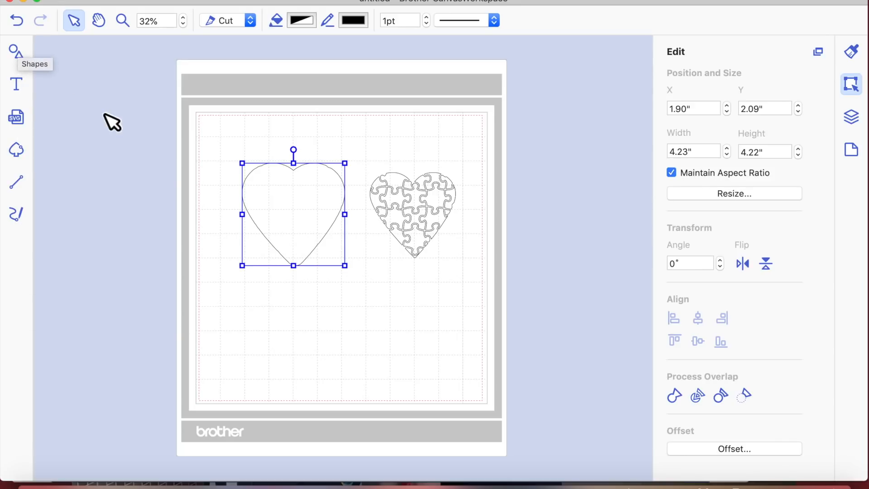
{"action": "left_click", "coordinate": [414, 216]}
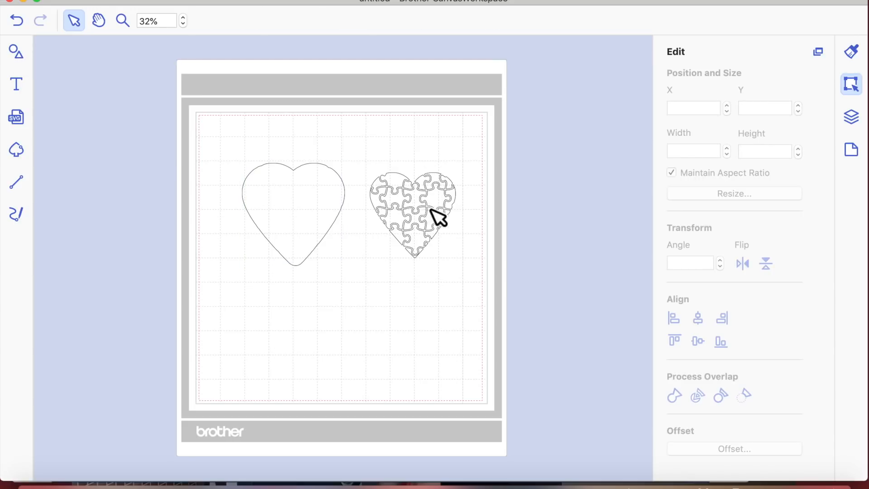
{"action": "left_click", "coordinate": [431, 214]}
{"action": "left_click_drag", "start_coordinate": [431, 215], "coordinate": [310, 213]}
{"action": "left_click_drag", "start_coordinate": [229, 145], "coordinate": [393, 280]}
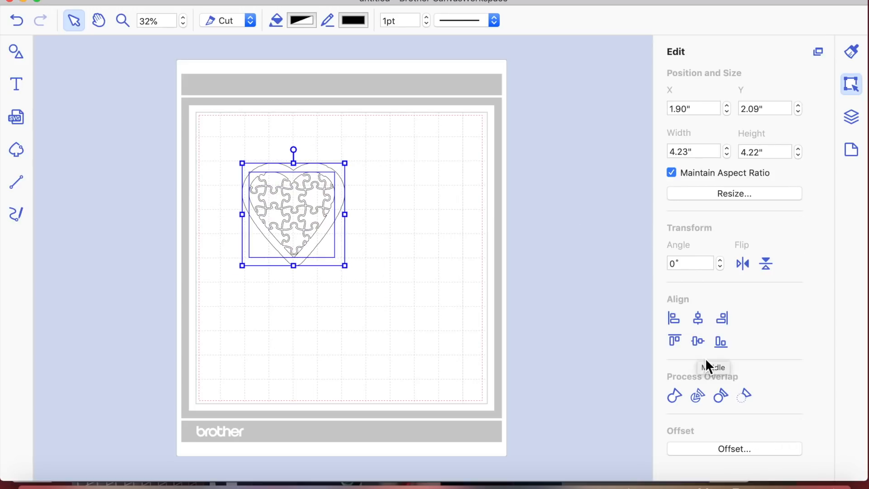
{"action": "left_click", "coordinate": [698, 318]}
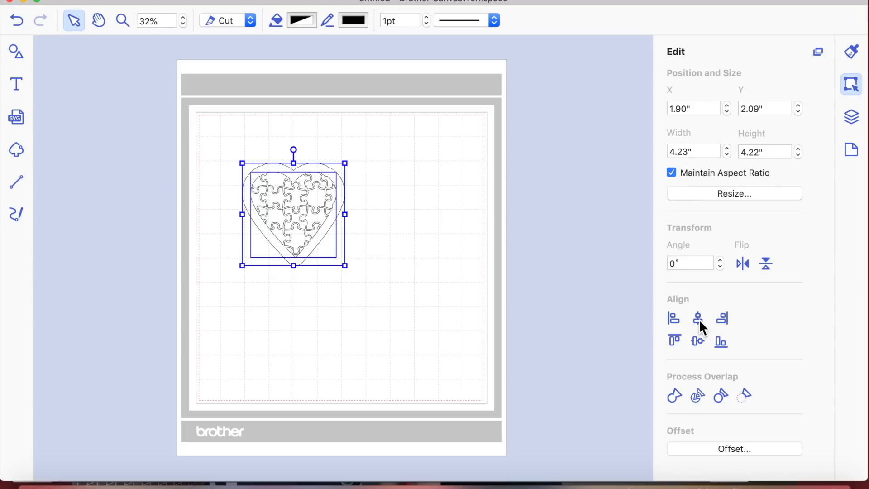
{"action": "left_click", "coordinate": [699, 342]}
{"action": "left_click", "coordinate": [384, 291]}
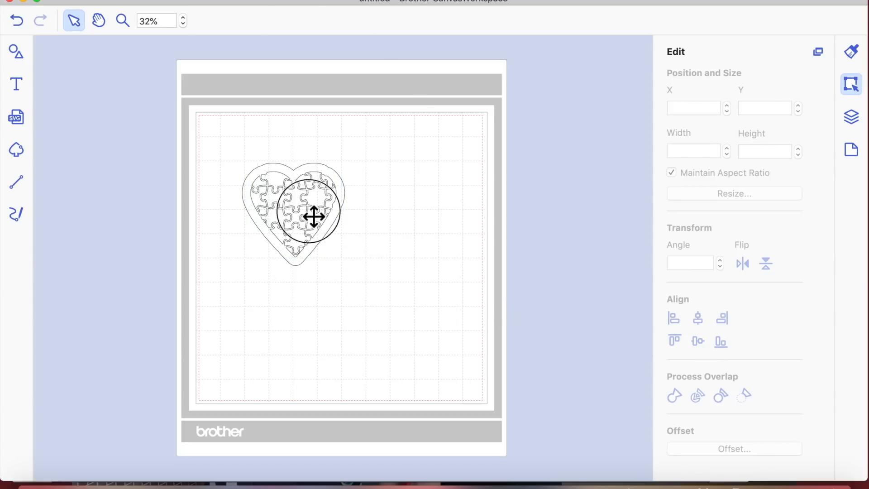
Try to move the heart outline below the puzzle group in the layer order, and undo the change
{"action": "left_click", "coordinate": [312, 218]}
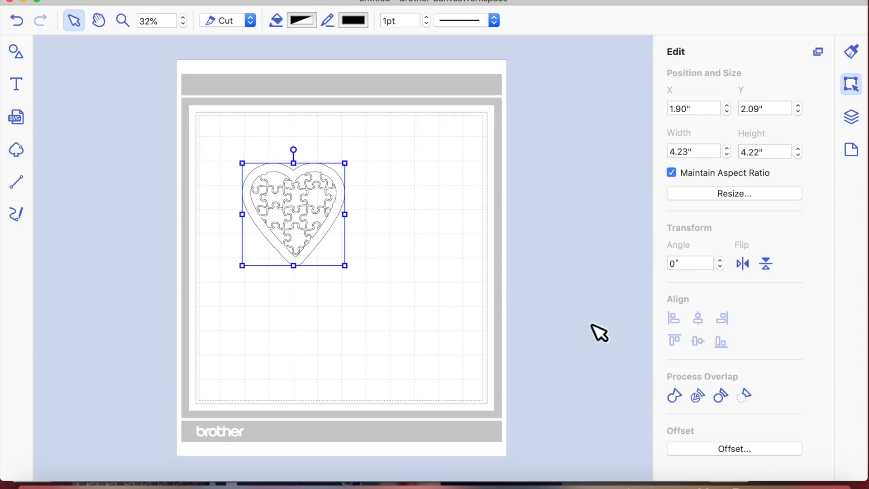
{"action": "left_click", "coordinate": [852, 117]}
{"action": "left_click_drag", "start_coordinate": [751, 86], "coordinate": [751, 141]}
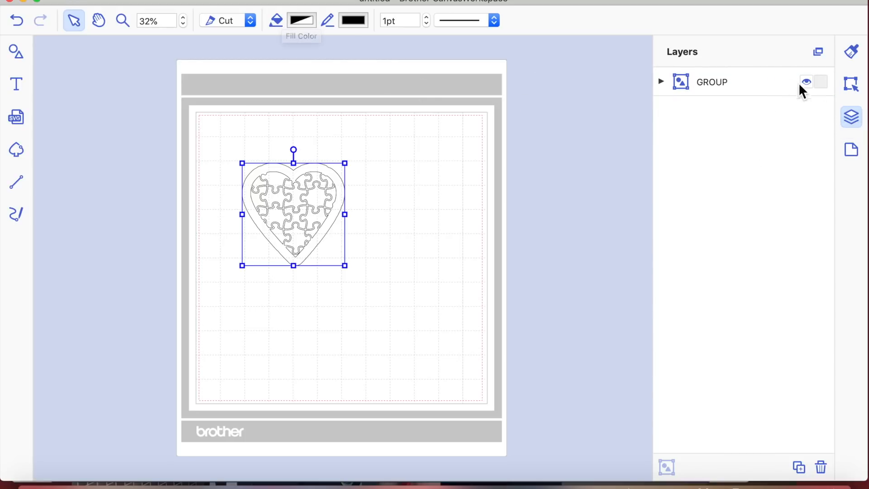
{"action": "left_click", "coordinate": [20, 23]}
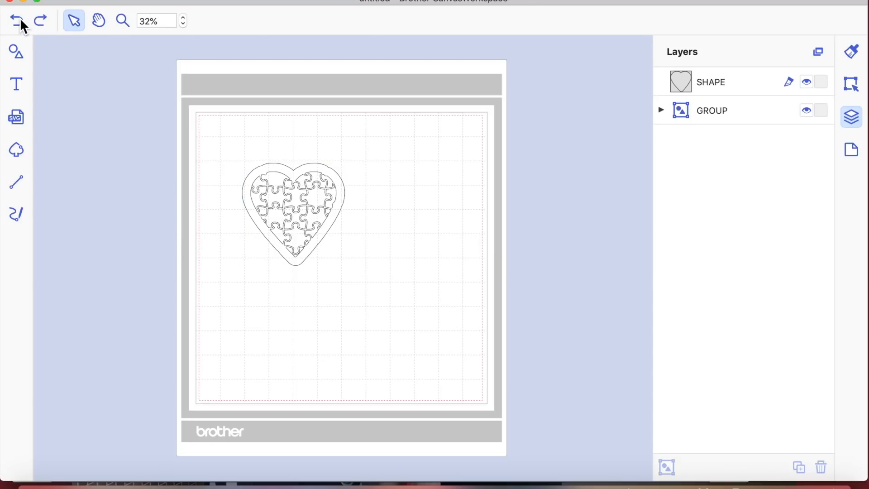
Move the heart outline's layer into the puzzle group and ungroup everything into separate shapes
{"action": "left_click_drag", "start_coordinate": [737, 82], "coordinate": [735, 141]}
{"action": "left_click", "coordinate": [708, 82]}
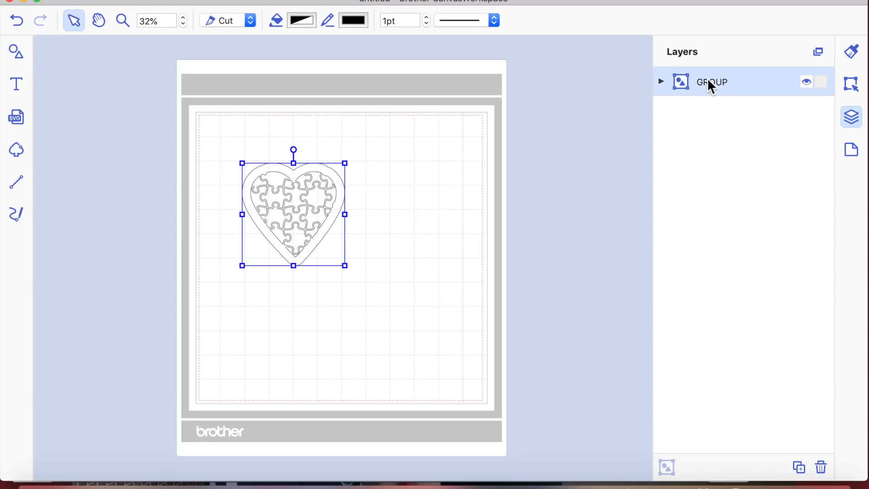
{"action": "double_click", "coordinate": [708, 80]}
{"action": "right_click", "coordinate": [707, 79]}
{"action": "left_click", "coordinate": [694, 178]}
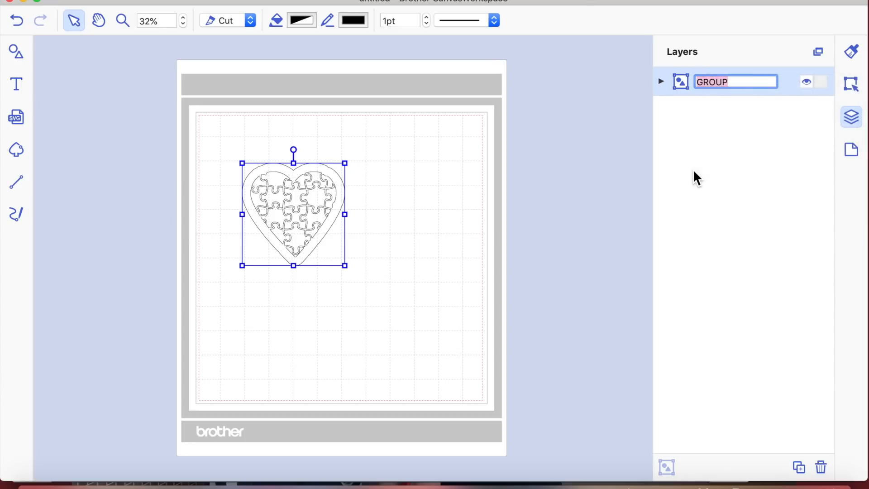
{"action": "left_click", "coordinate": [781, 97]}
{"action": "right_click", "coordinate": [704, 82]}
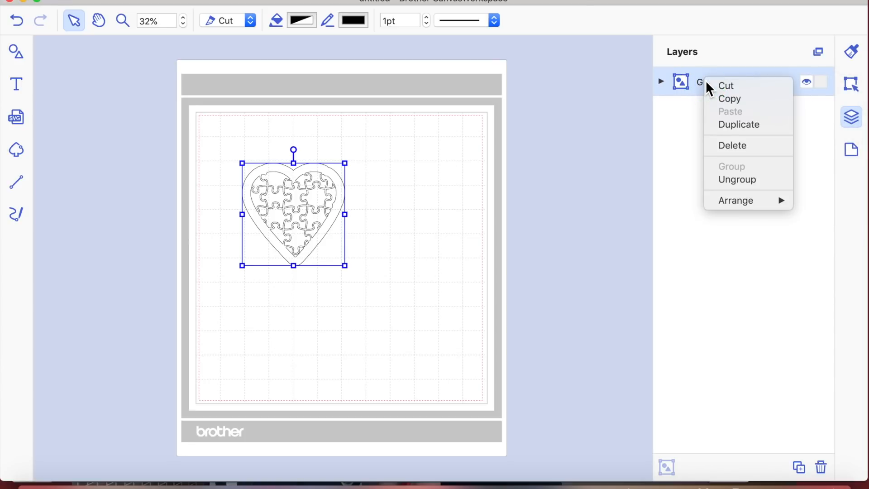
{"action": "left_click", "coordinate": [747, 179]}
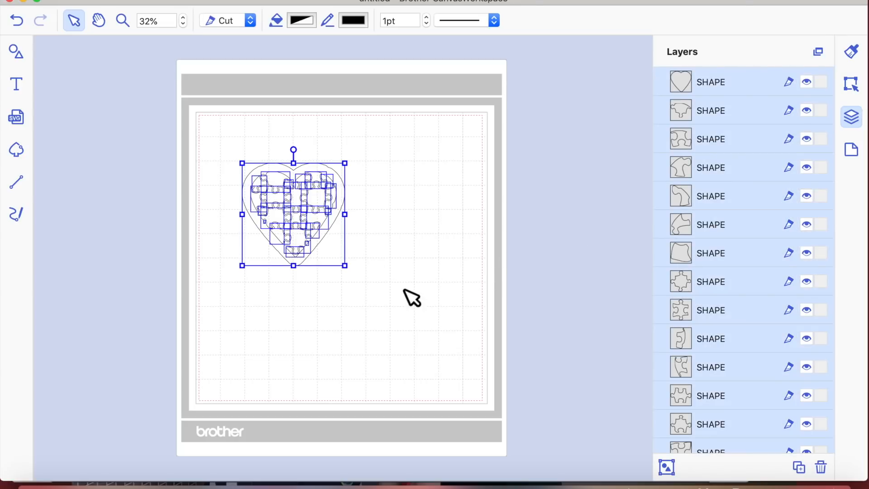
Try to move the heart outline's layer to the end of the layer list
{"action": "scroll", "coordinate": [789, 313], "scroll_direction": "down", "scroll_amount": 4}
{"action": "scroll", "coordinate": [788, 309], "scroll_direction": "up", "scroll_amount": 3}
{"action": "left_click", "coordinate": [564, 165]}
{"action": "left_click_drag", "start_coordinate": [734, 102], "coordinate": [750, 465]}
{"action": "scroll", "coordinate": [726, 316], "scroll_direction": "down", "scroll_amount": 5}
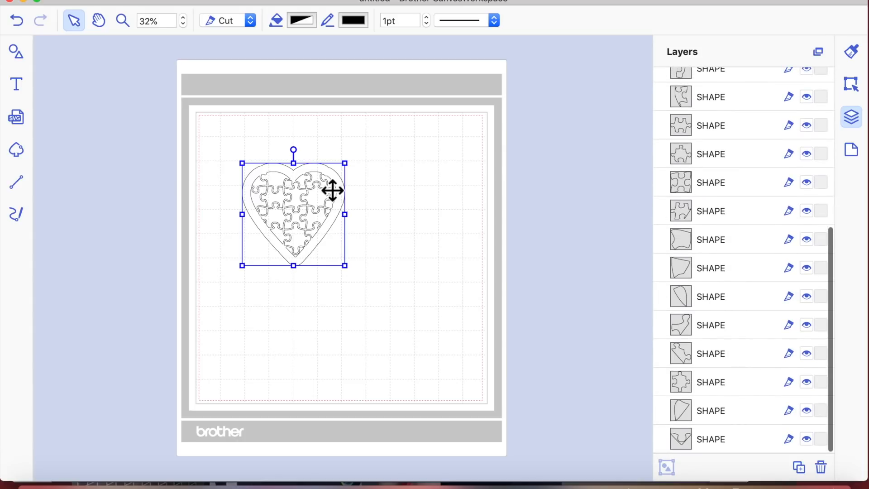
{"action": "scroll", "coordinate": [776, 330], "scroll_direction": "down", "scroll_amount": 1}
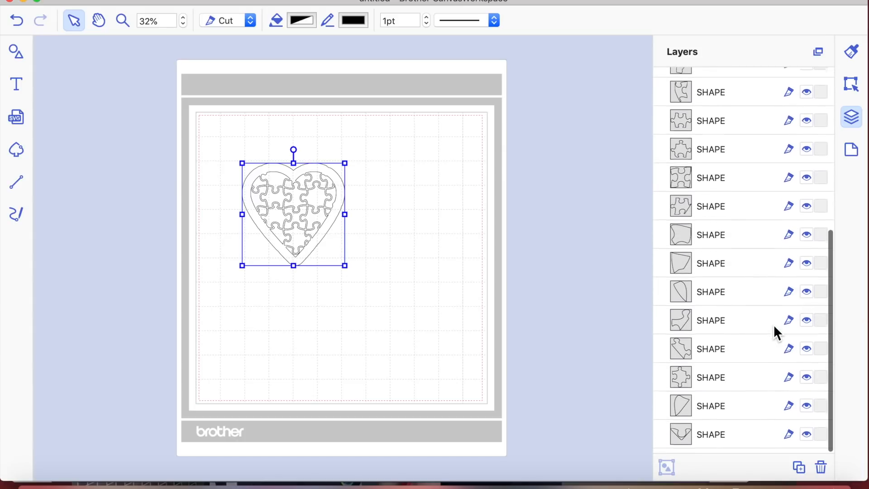
Arrange the large heart outline behind all the puzzle pieces
{"action": "scroll", "coordinate": [773, 324], "scroll_direction": "up", "scroll_amount": 6}
{"action": "double_click", "coordinate": [720, 83]}
{"action": "right_click", "coordinate": [315, 253]}
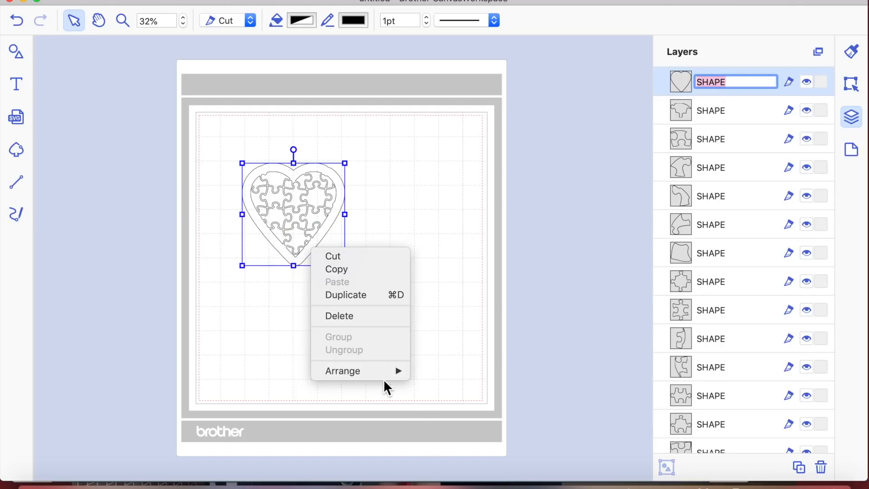
{"action": "mouse_move", "coordinate": [383, 370]}
{"action": "left_click", "coordinate": [460, 409]}
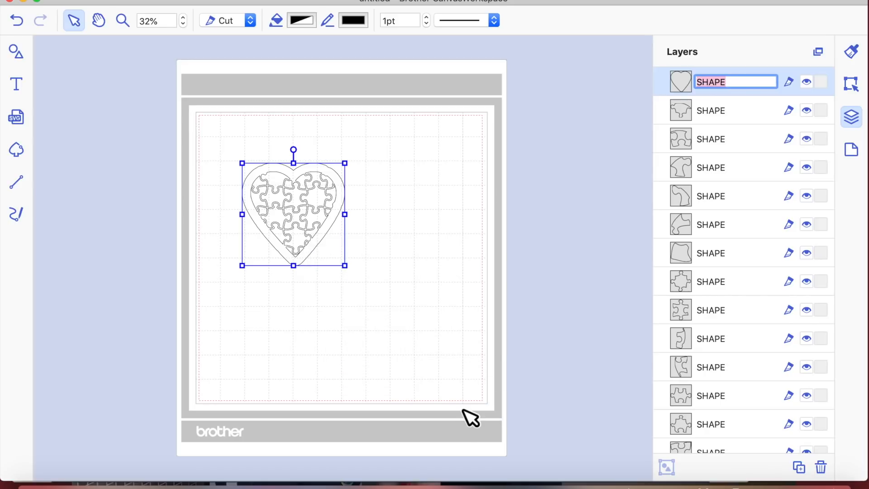
{"action": "scroll", "coordinate": [466, 320], "scroll_direction": "down", "scroll_amount": 2}
{"action": "scroll", "coordinate": [763, 351], "scroll_direction": "down", "scroll_amount": 10}
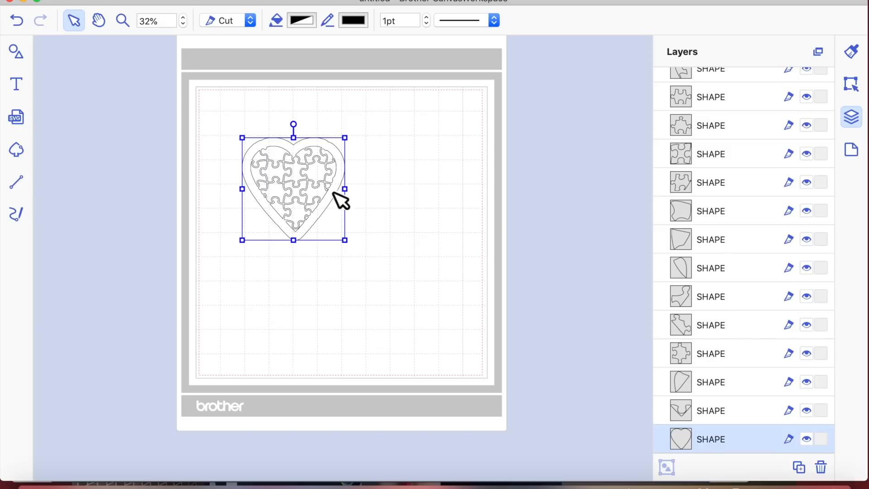
Hide the large heart outline and group all the puzzle pieces
{"action": "left_click", "coordinate": [807, 437]}
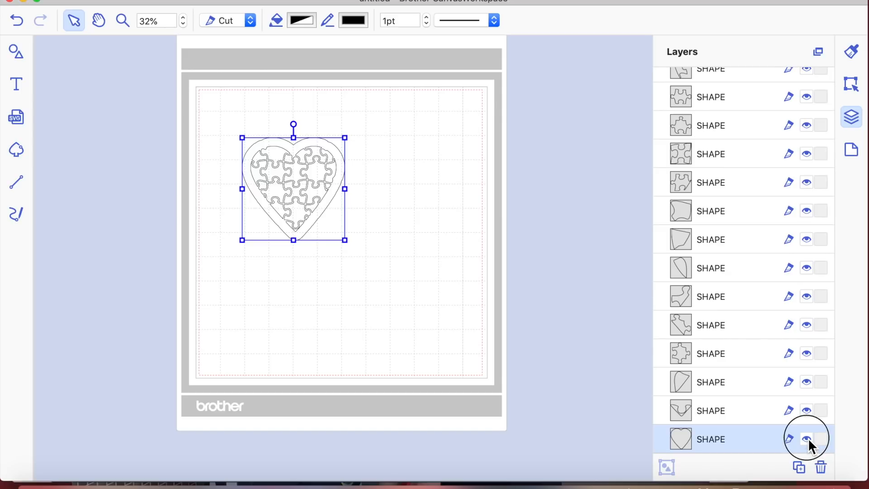
{"action": "left_click_drag", "start_coordinate": [228, 129], "coordinate": [373, 268]}
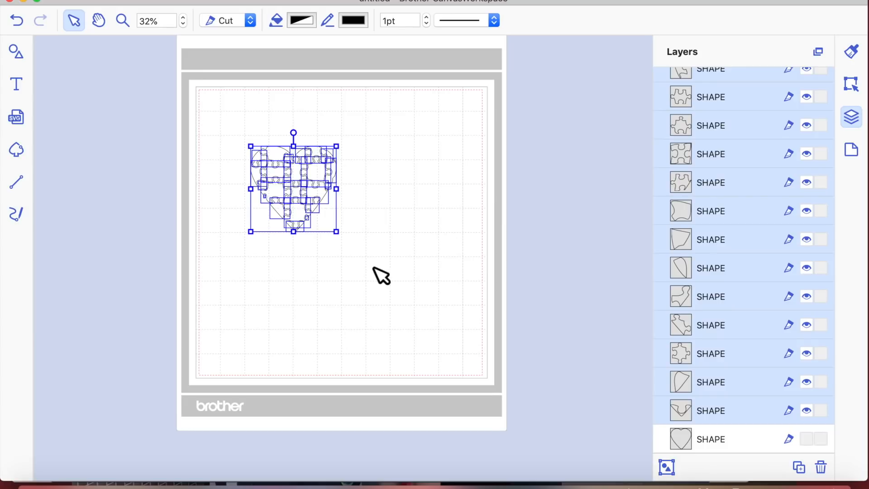
{"action": "right_click", "coordinate": [291, 193]}
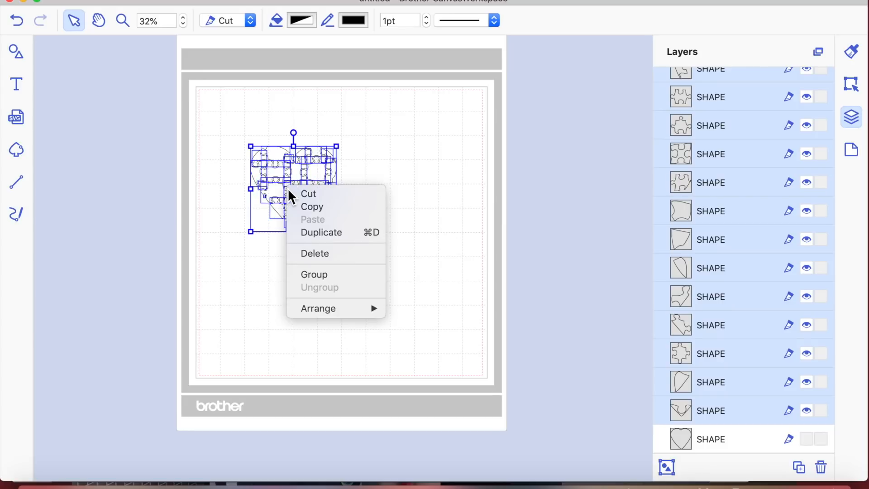
{"action": "left_click", "coordinate": [344, 279]}
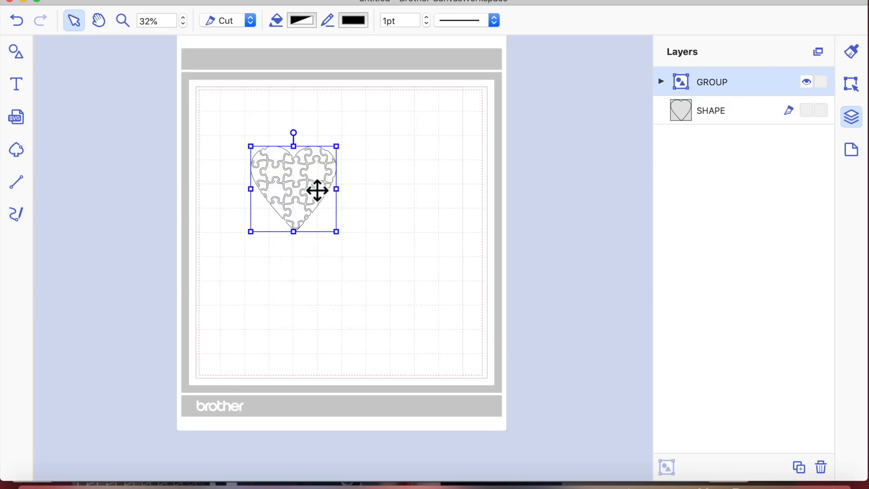
Duplicate the puzzle group and park the copy off the mat, beside its right edge
{"action": "key", "text": "super+d"}
{"action": "left_click_drag", "start_coordinate": [314, 188], "coordinate": [417, 169]}
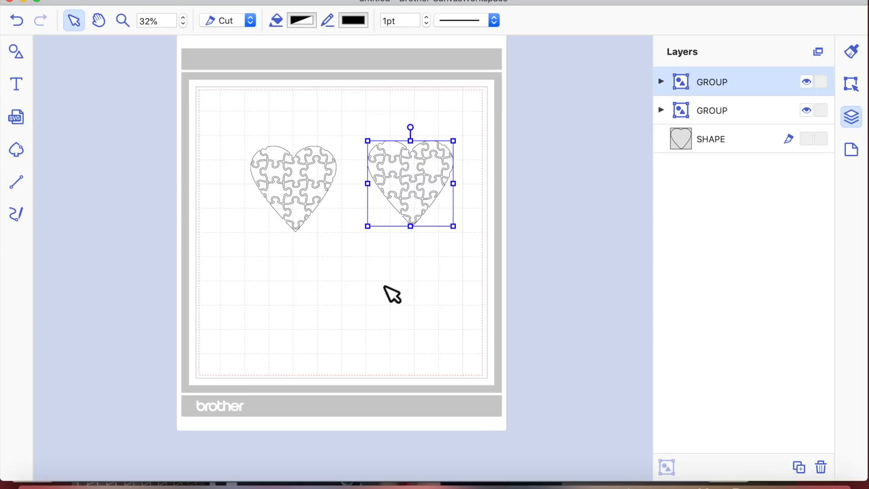
{"action": "left_click_drag", "start_coordinate": [413, 198], "coordinate": [572, 186]}
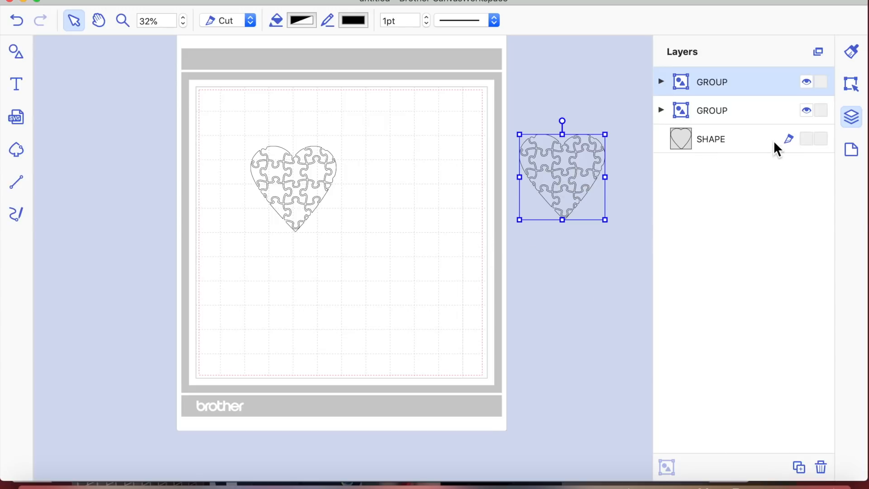
Show the hidden heart outline again and subtract the puzzle group inside it from the heart shape
{"action": "left_click", "coordinate": [749, 139]}
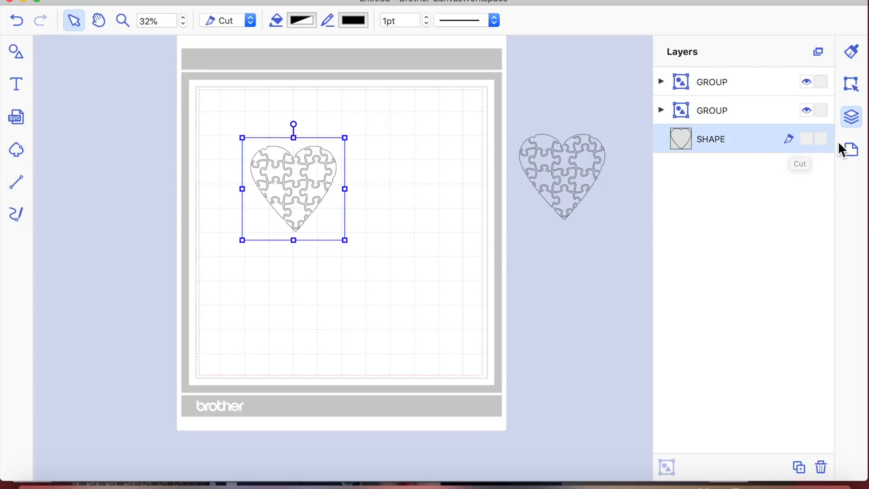
{"action": "left_click", "coordinate": [820, 139]}
{"action": "left_click", "coordinate": [806, 140]}
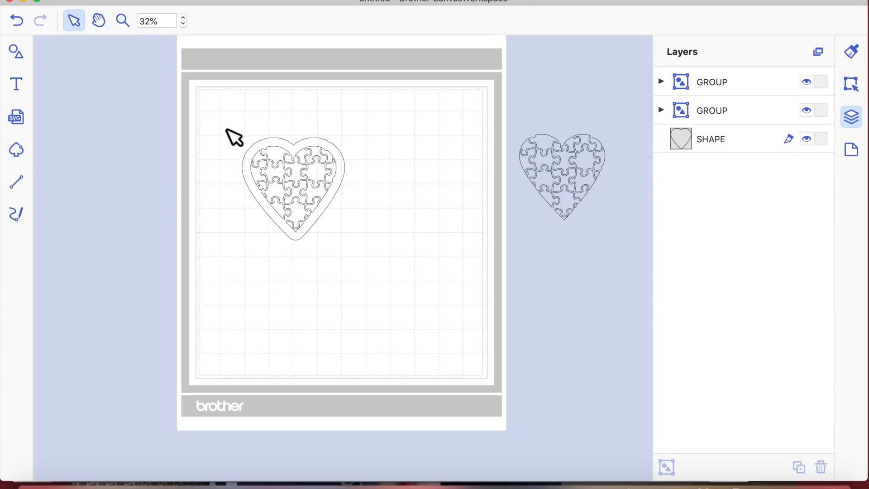
{"action": "left_click", "coordinate": [292, 148]}
{"action": "left_click", "coordinate": [301, 190]}
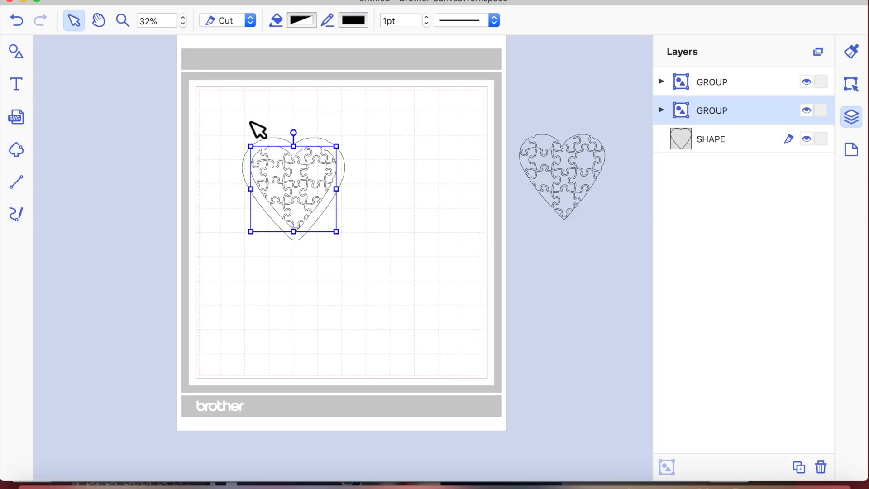
{"action": "left_click_drag", "start_coordinate": [195, 103], "coordinate": [380, 271]}
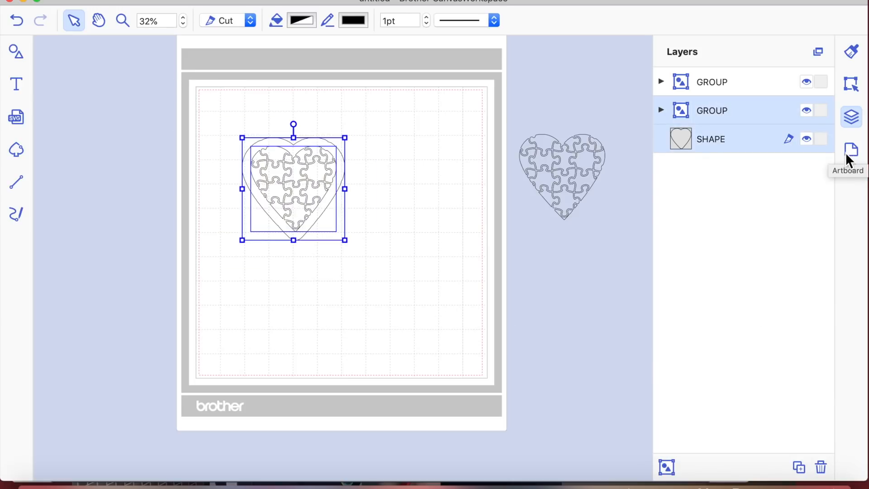
{"action": "left_click", "coordinate": [852, 85]}
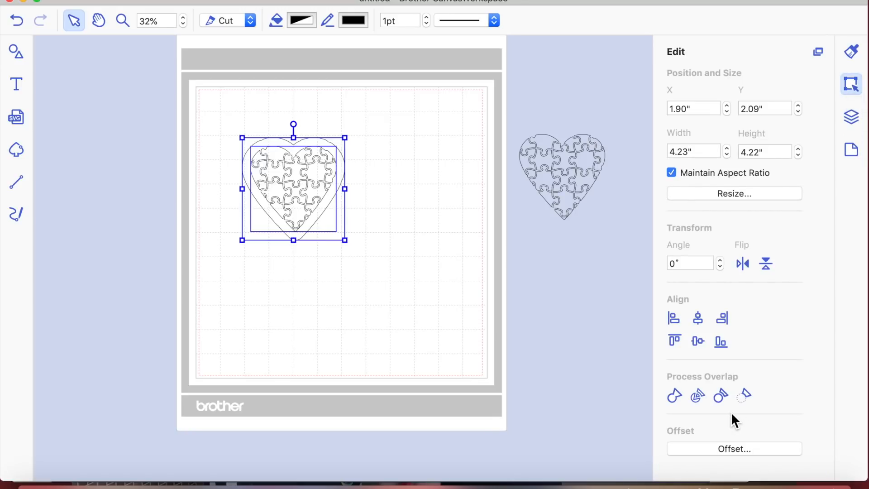
{"action": "left_click", "coordinate": [745, 395]}
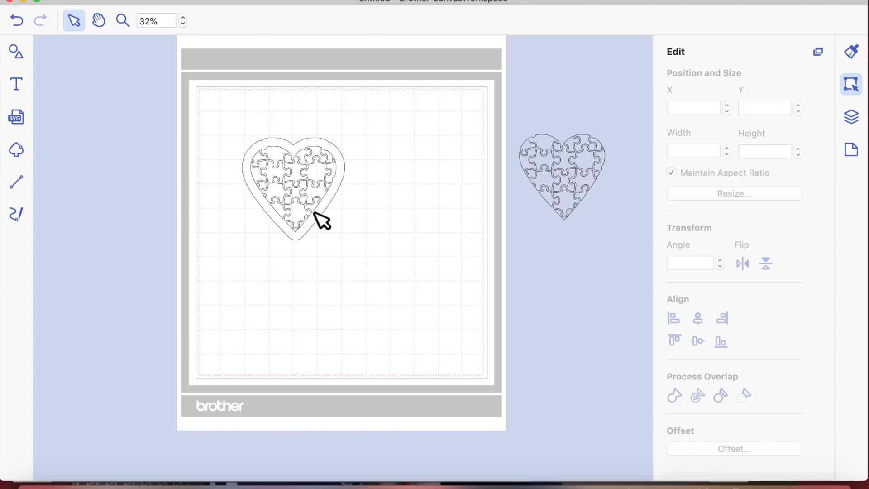
Fill the resulting heart frame with the Strawberry color and deselect it
{"action": "left_click", "coordinate": [323, 222]}
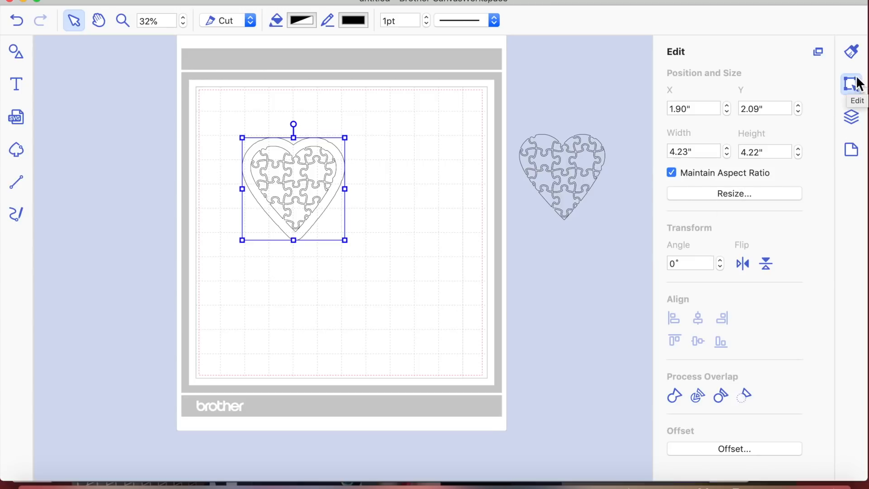
{"action": "left_click", "coordinate": [850, 53]}
{"action": "left_click", "coordinate": [702, 161]}
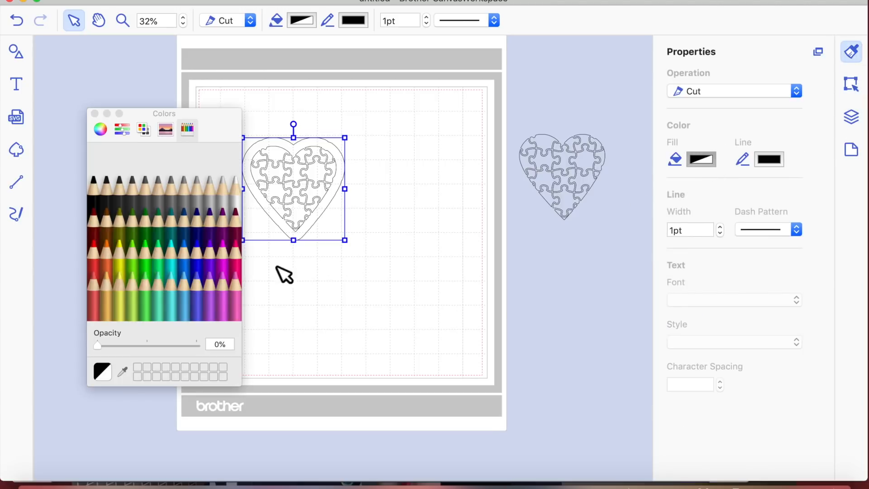
{"action": "left_click", "coordinate": [236, 262]}
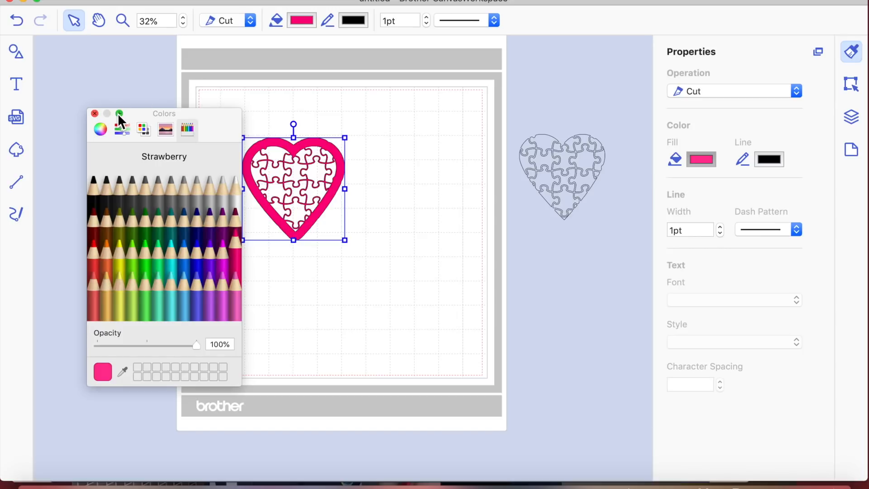
{"action": "left_click", "coordinate": [94, 113]}
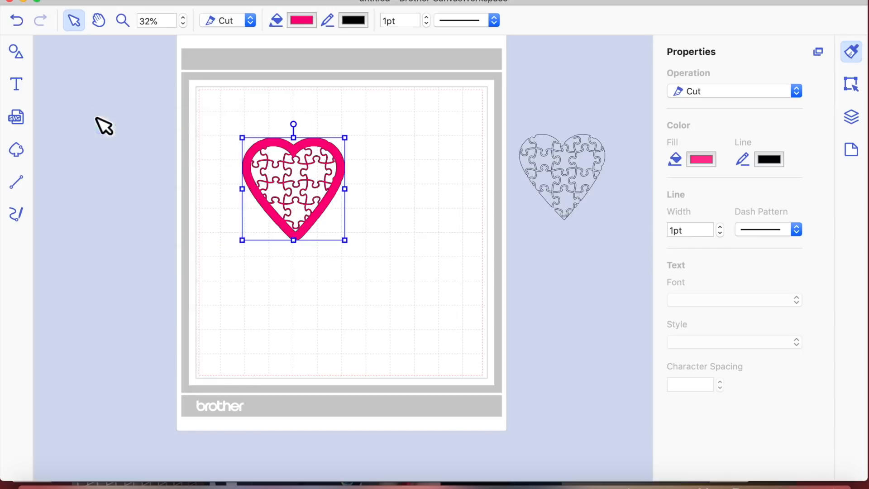
{"action": "double_click", "coordinate": [319, 233]}
{"action": "left_click", "coordinate": [448, 339]}
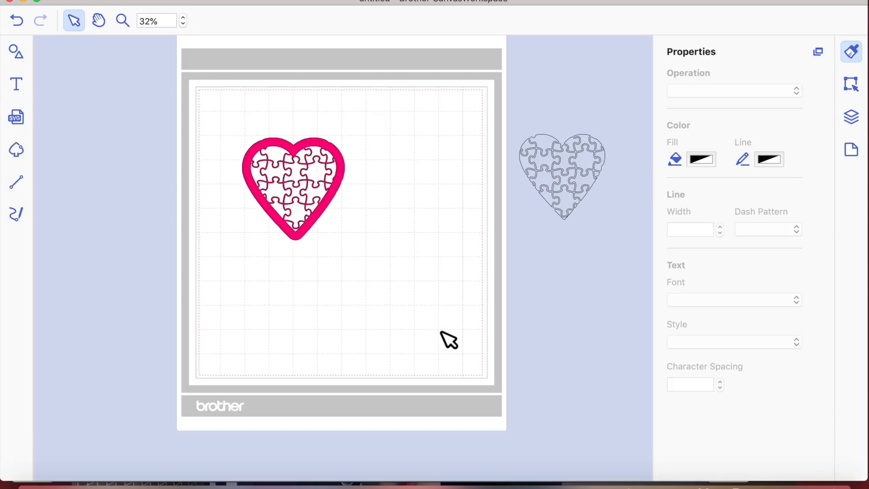
Shift the pink heart frame slightly toward the mat's centre and place the parked puzzle group over its interior
{"action": "left_click_drag", "start_coordinate": [287, 153], "coordinate": [317, 160]}
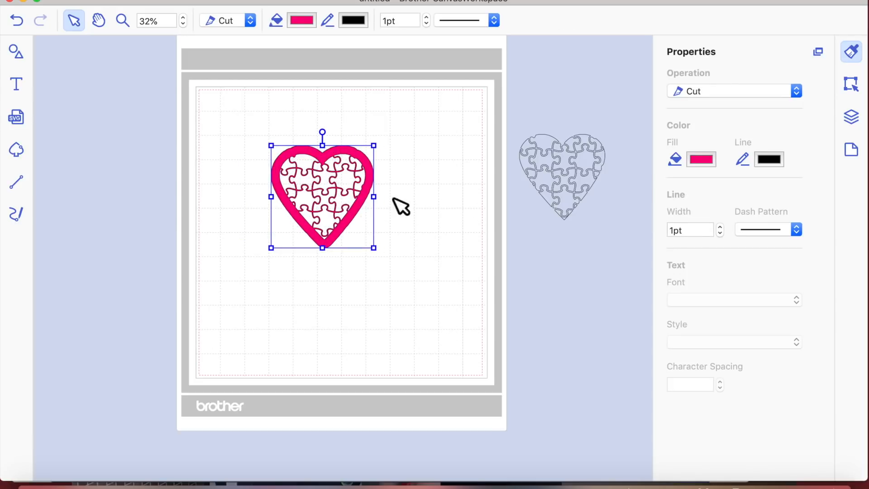
{"action": "left_click", "coordinate": [183, 18]}
{"action": "left_click", "coordinate": [183, 18]}
{"action": "scroll", "coordinate": [279, 230], "scroll_direction": "up", "scroll_amount": 3}
{"action": "left_click", "coordinate": [328, 200]}
{"action": "left_click", "coordinate": [325, 231]}
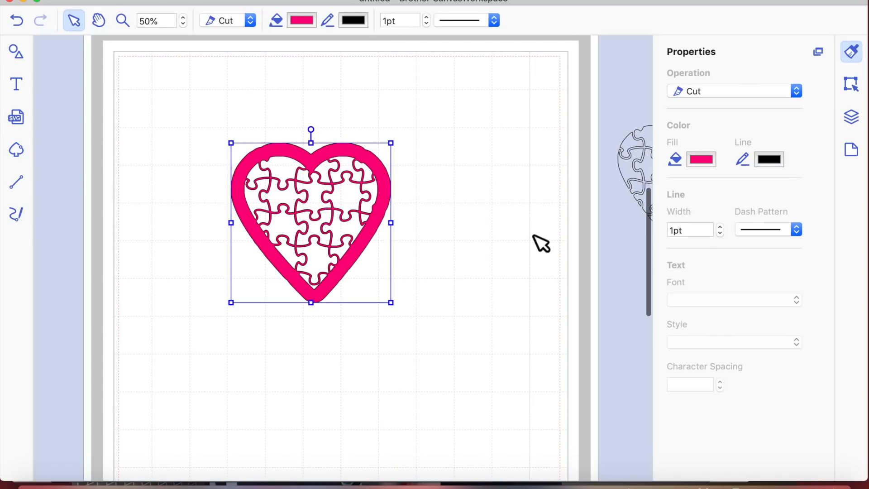
{"action": "left_click_drag", "start_coordinate": [636, 213], "coordinate": [329, 217]}
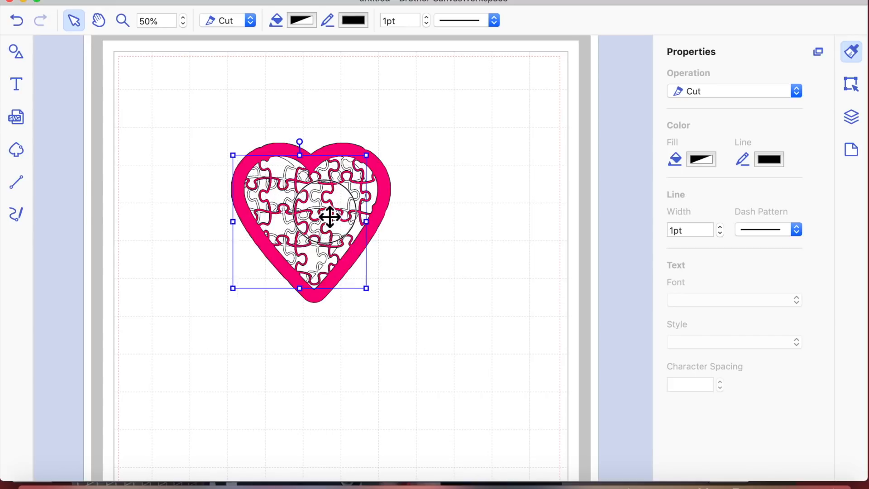
{"action": "left_click", "coordinate": [517, 256]}
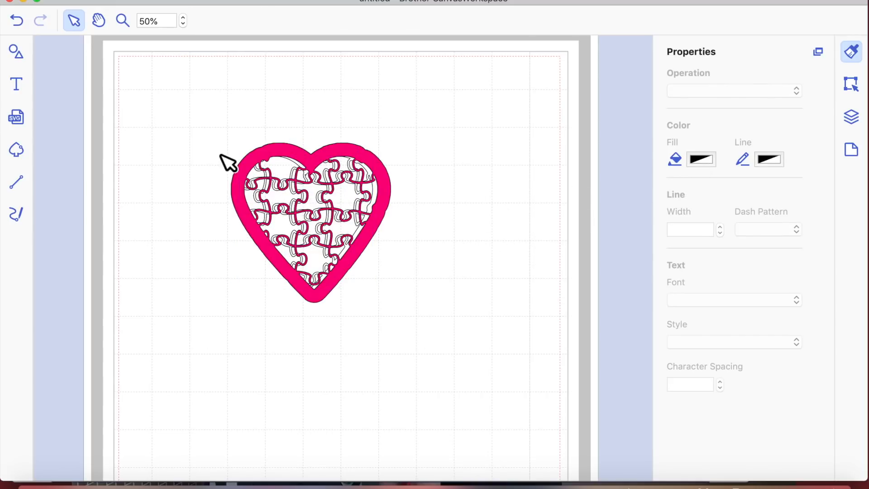
Select the pink heart frame together with the overlaid puzzle pieces and group them
{"action": "left_click", "coordinate": [205, 110]}
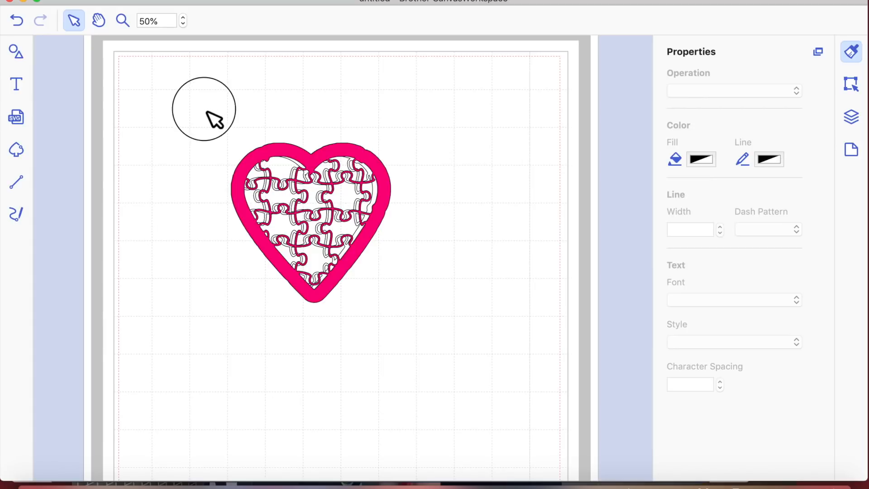
{"action": "left_click_drag", "start_coordinate": [207, 112], "coordinate": [412, 301]}
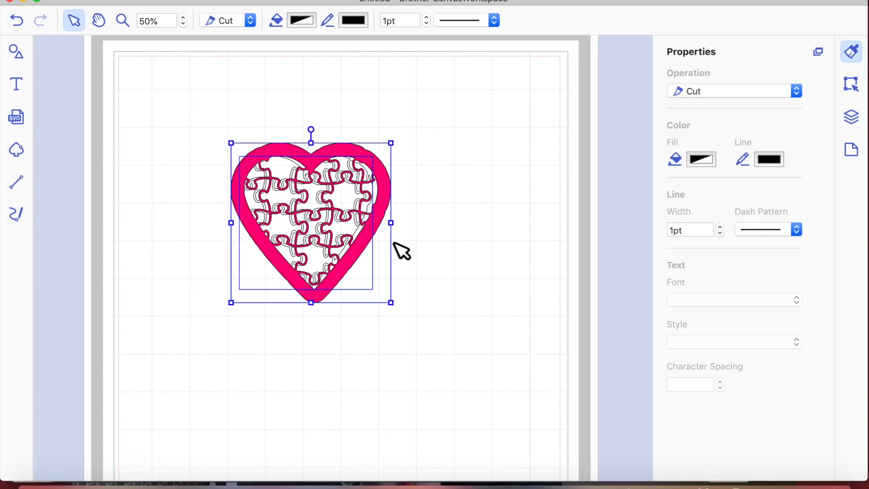
{"action": "left_click", "coordinate": [427, 319]}
{"action": "left_click", "coordinate": [340, 259]}
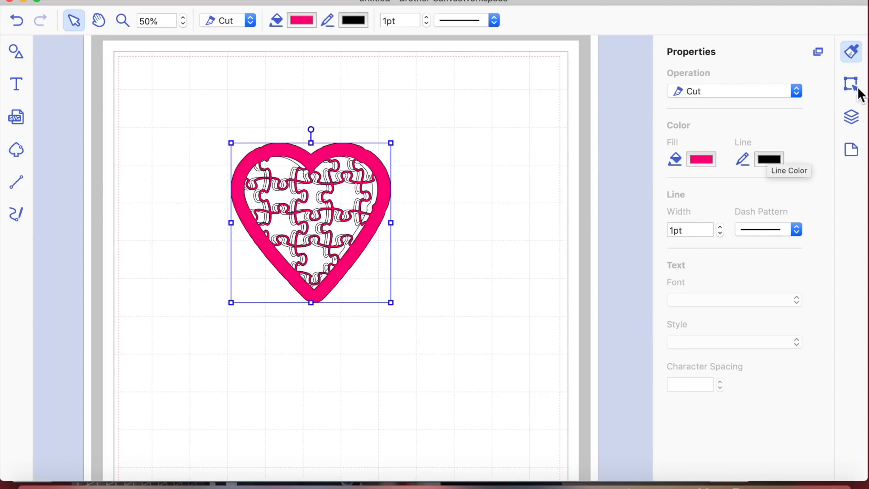
{"action": "left_click", "coordinate": [397, 316]}
{"action": "left_click_drag", "start_coordinate": [161, 72], "coordinate": [421, 341]}
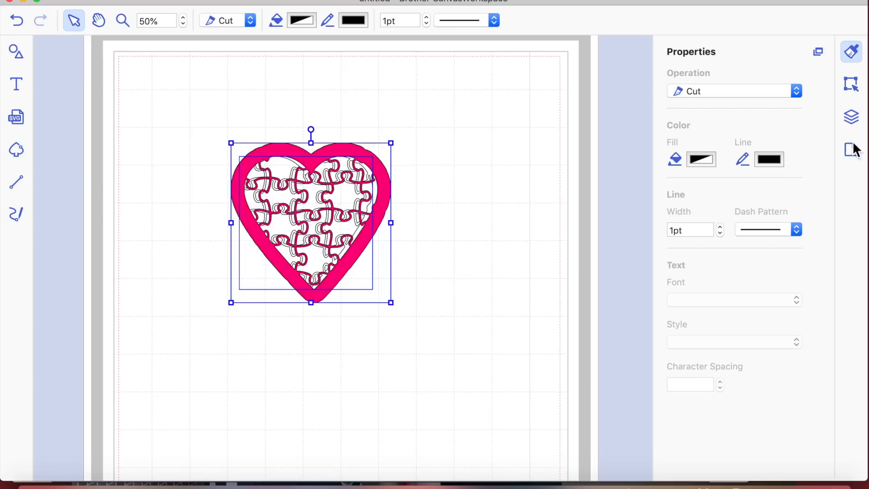
{"action": "right_click", "coordinate": [355, 205]}
{"action": "left_click", "coordinate": [388, 292]}
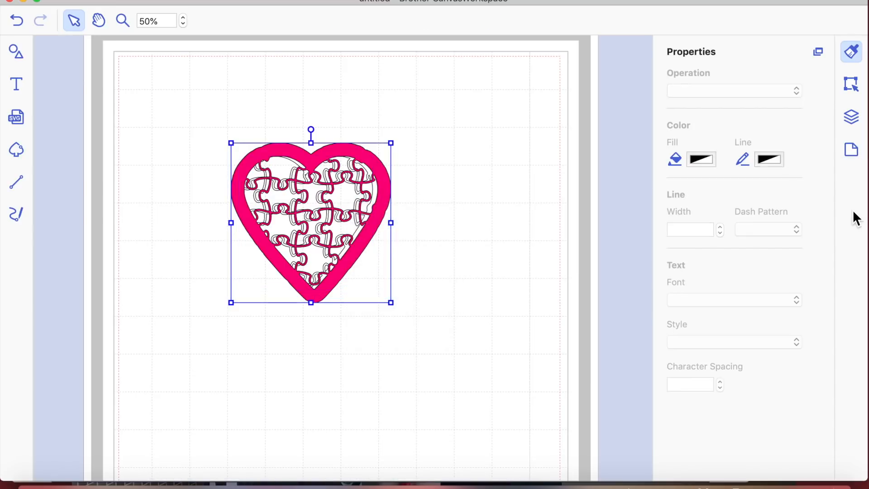
Resize the grouped frame and puzzle to 5.5 inches wide, keeping proportions, and shift the group slightly on the mat
{"action": "left_click", "coordinate": [851, 85]}
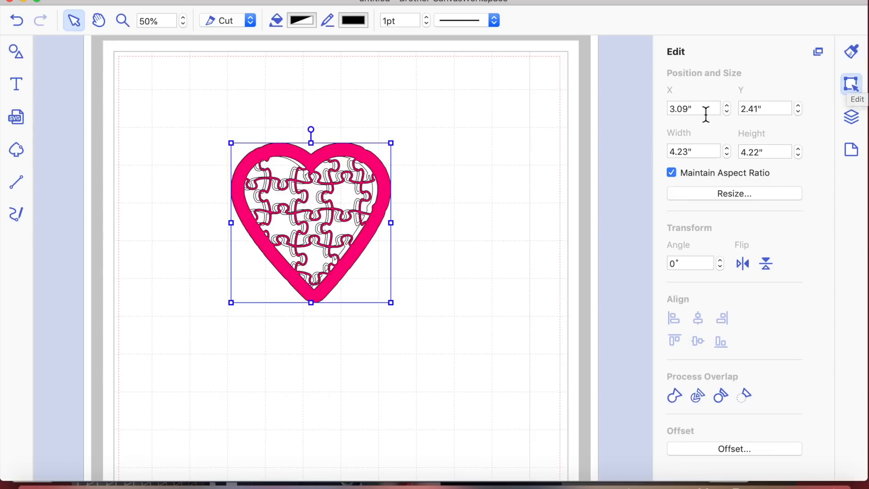
{"action": "left_click_drag", "start_coordinate": [706, 111], "coordinate": [637, 108]}
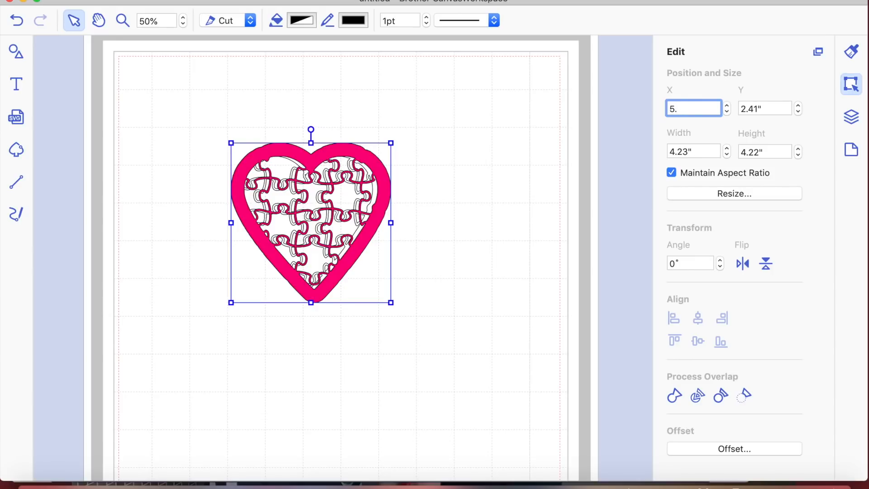
{"action": "left_click_drag", "start_coordinate": [699, 152], "coordinate": [610, 151]}
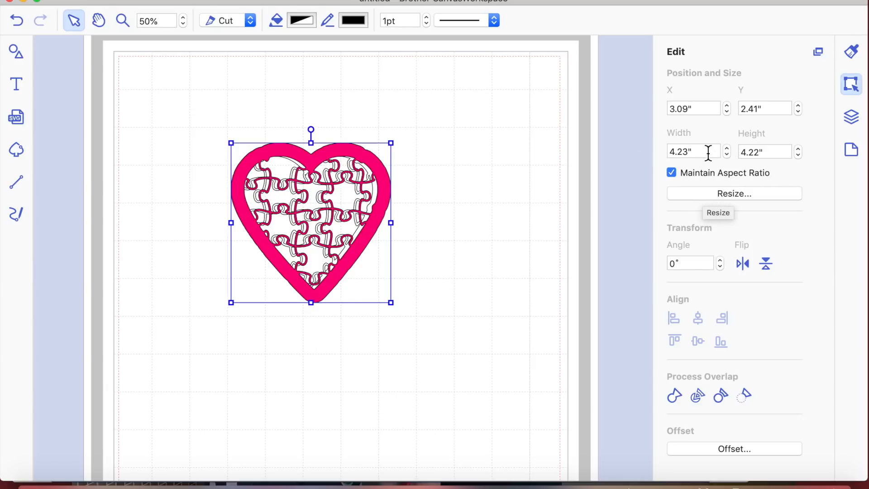
{"action": "left_click_drag", "start_coordinate": [710, 151], "coordinate": [634, 150]}
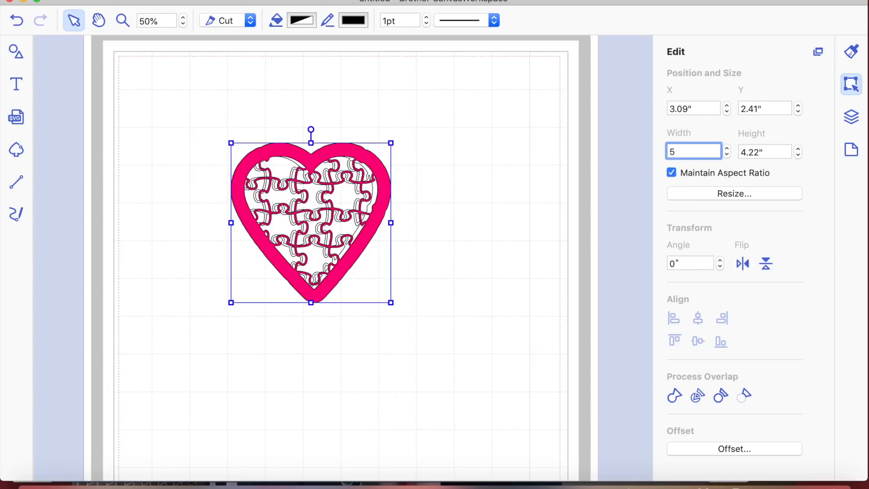
{"action": "type", "text": "5.5"}
{"action": "key", "text": "Return"}
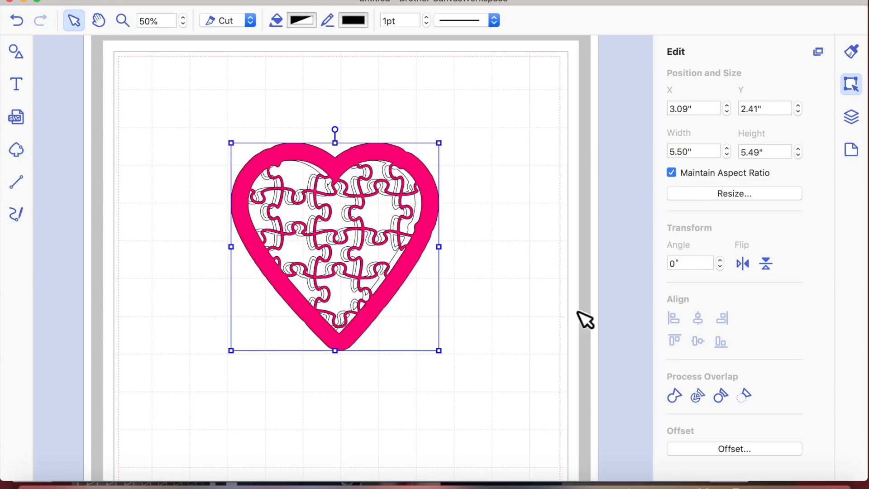
{"action": "left_click", "coordinate": [477, 221]}
{"action": "mouse_move", "coordinate": [427, 238]}
{"action": "left_mouse_down"}
{"action": "mouse_move", "coordinate": [508, 237]}
{"action": "mouse_move", "coordinate": [419, 247]}
{"action": "left_mouse_up"}
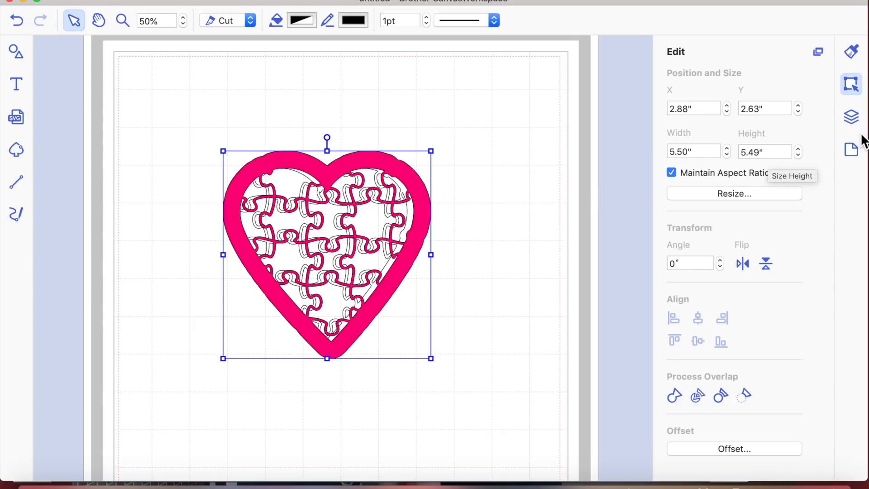
Ungroup the frame and puzzle pieces and place them side by side on the mat, with the frame on the left
{"action": "right_click", "coordinate": [422, 218]}
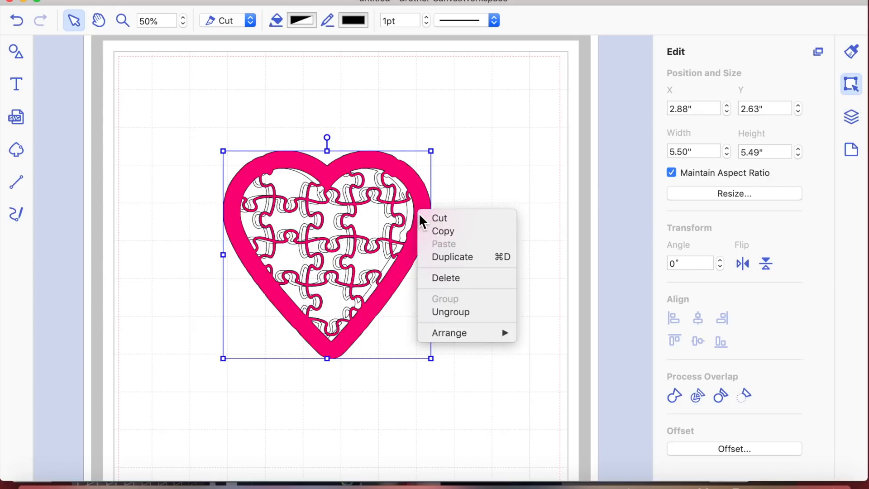
{"action": "left_click", "coordinate": [446, 312]}
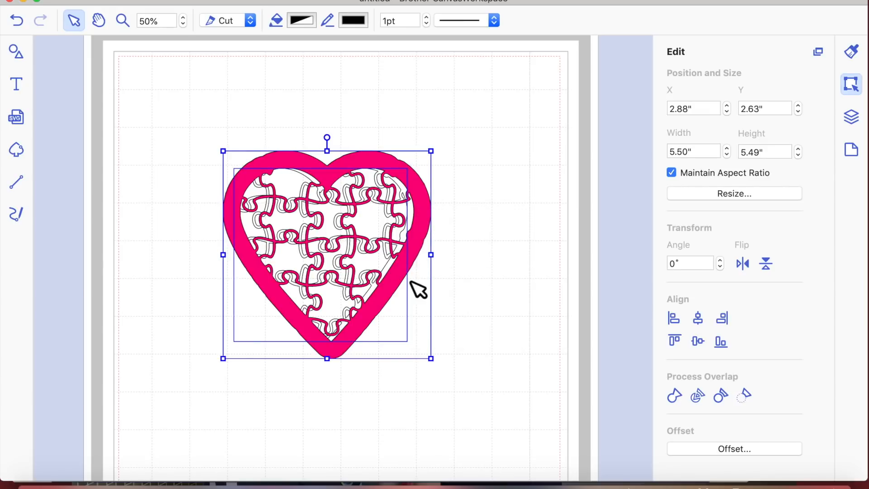
{"action": "left_click", "coordinate": [449, 250]}
{"action": "left_click_drag", "start_coordinate": [422, 244], "coordinate": [270, 247]}
{"action": "left_click_drag", "start_coordinate": [347, 251], "coordinate": [498, 239]}
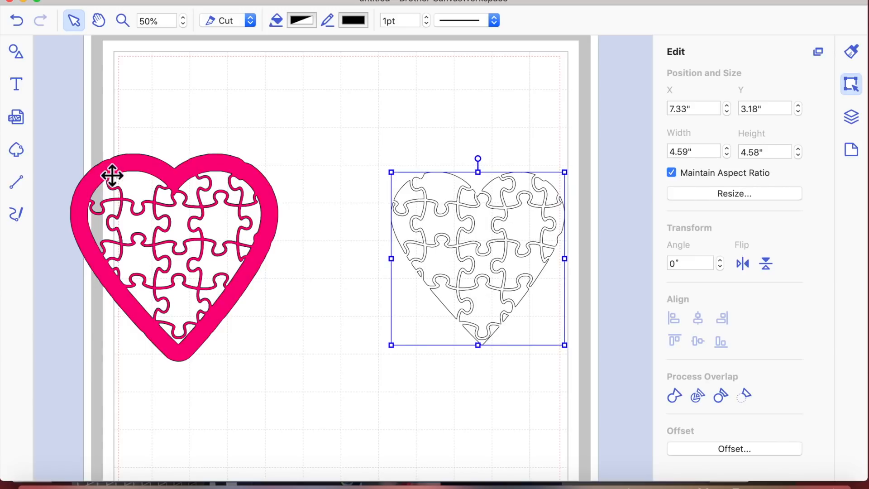
{"action": "left_click_drag", "start_coordinate": [158, 174], "coordinate": [260, 186]}
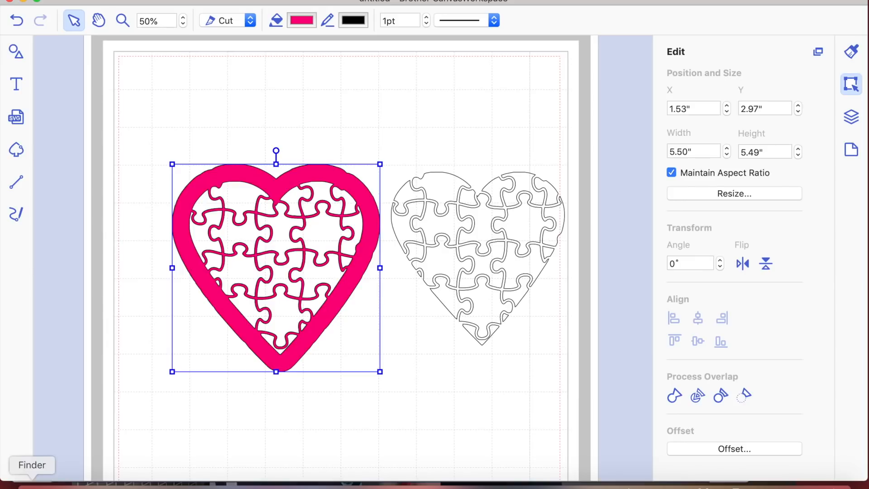
Switch to Finder and preview the Desktop image "Screenshot 2019-01-14 at 21.07.15" of the puzzle heart card design
{"action": "left_click", "coordinate": [31, 483]}
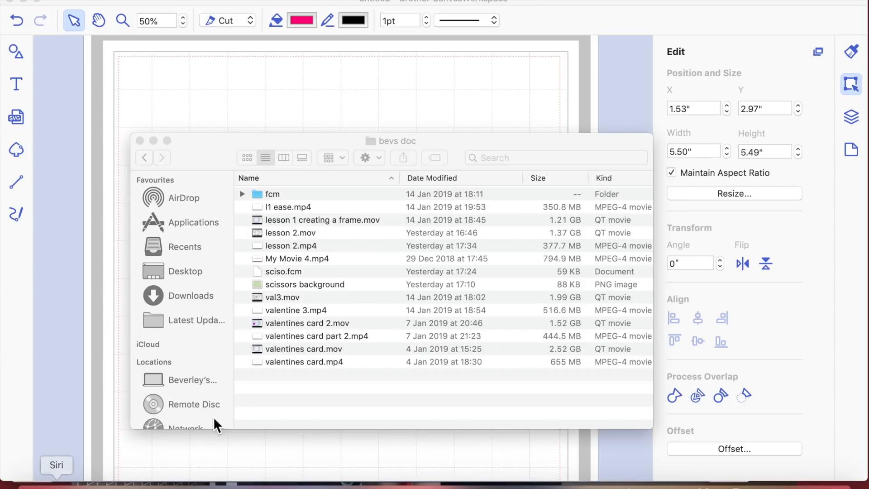
{"action": "left_click", "coordinate": [194, 270]}
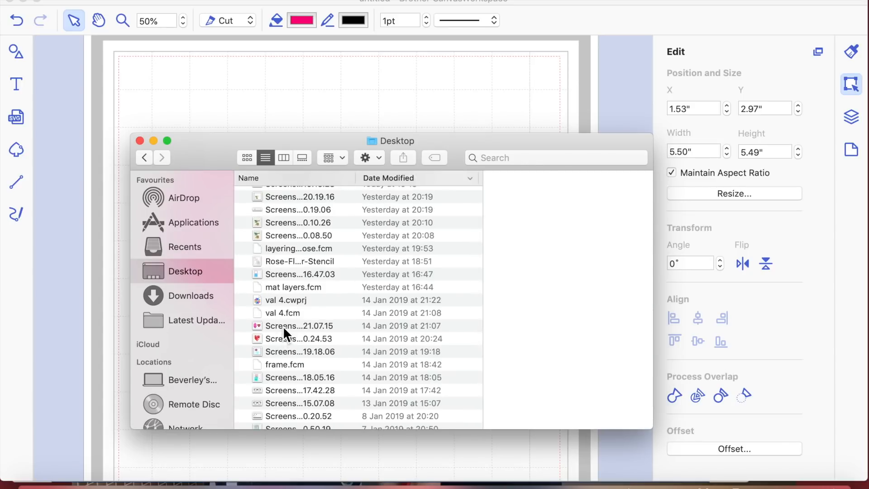
{"action": "left_click", "coordinate": [284, 327]}
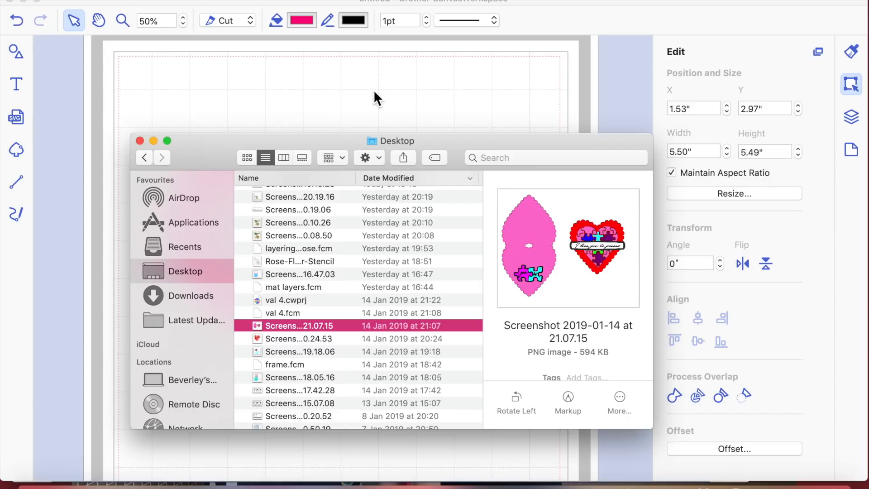
{"action": "left_click", "coordinate": [153, 140]}
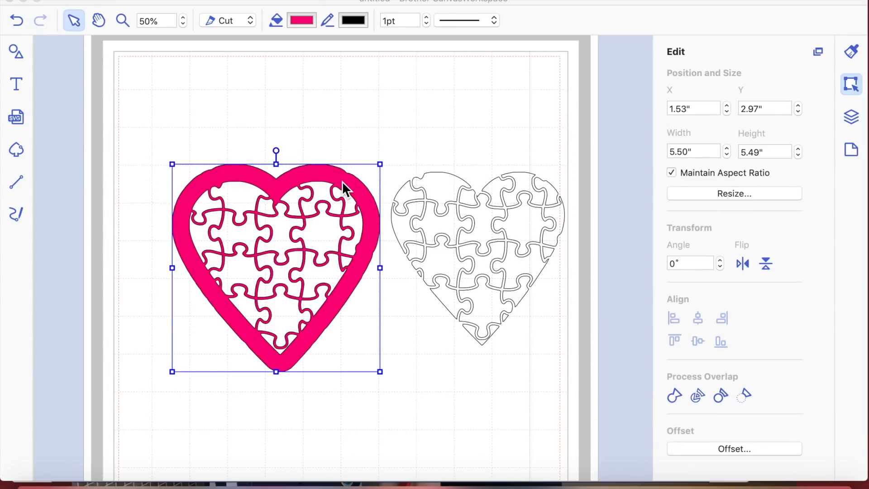
{"action": "left_click", "coordinate": [341, 181]}
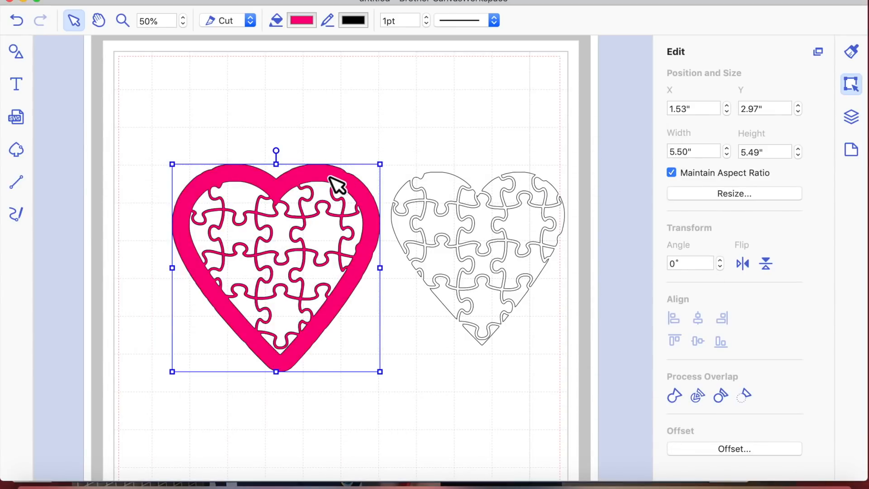
{"action": "left_click", "coordinate": [256, 176]}
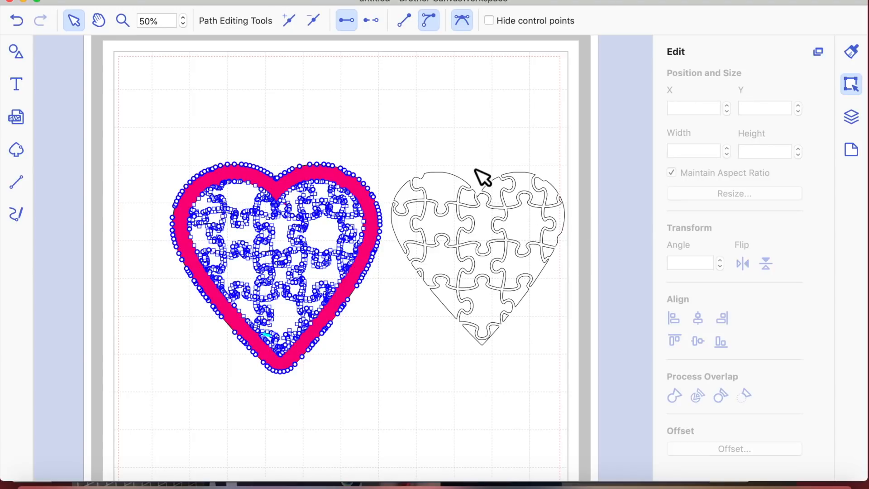
{"action": "left_click", "coordinate": [492, 235]}
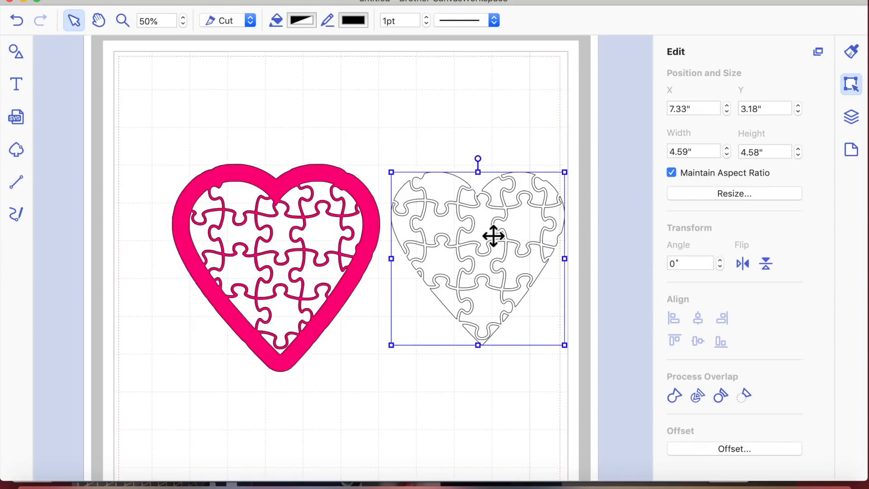
{"action": "left_click", "coordinate": [368, 249]}
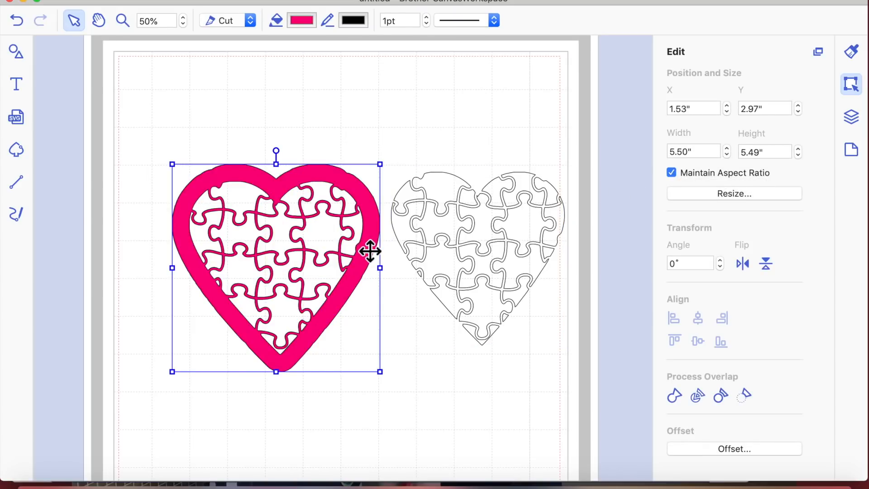
{"action": "left_click", "coordinate": [761, 153]}
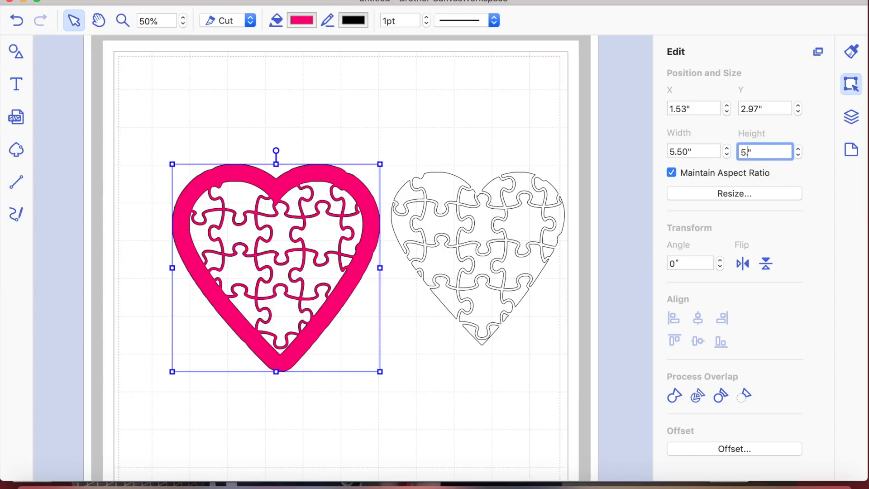
{"action": "left_click", "coordinate": [405, 426]}
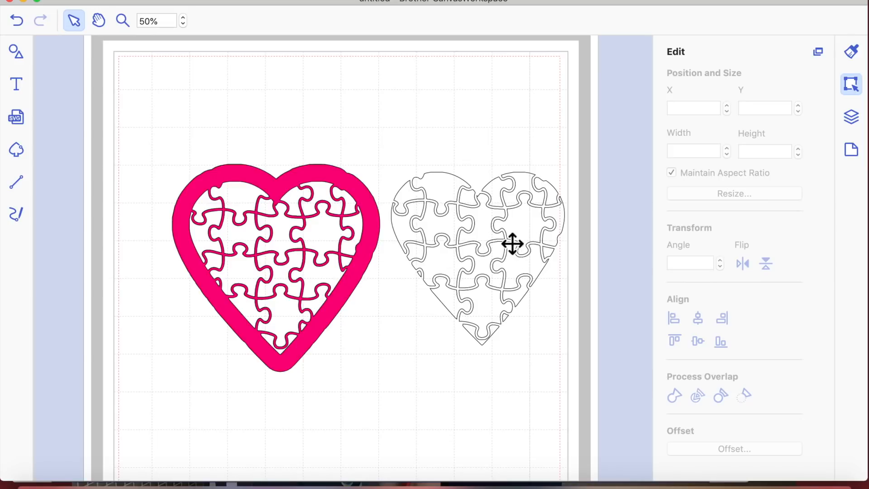
Move the pink frame to about X 0.99, Y 1.98 inches and add a scalloped heart shape over its lower part
{"action": "left_click_drag", "start_coordinate": [306, 182], "coordinate": [286, 144]}
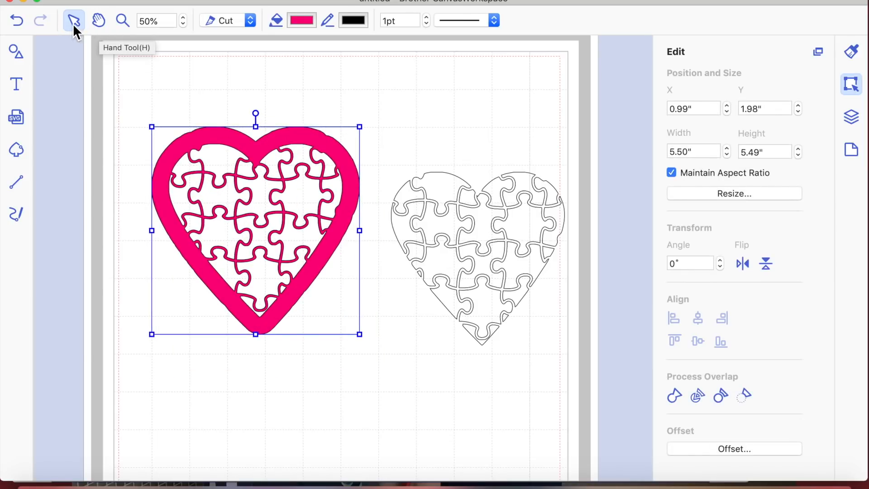
{"action": "left_click", "coordinate": [17, 51]}
{"action": "scroll", "coordinate": [135, 362], "scroll_direction": "down", "scroll_amount": 15}
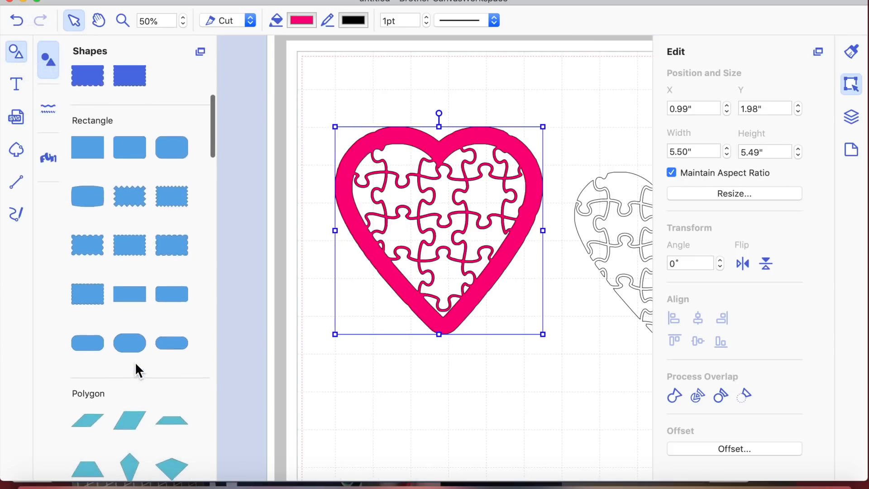
{"action": "scroll", "coordinate": [135, 362], "scroll_direction": "down", "scroll_amount": 10}
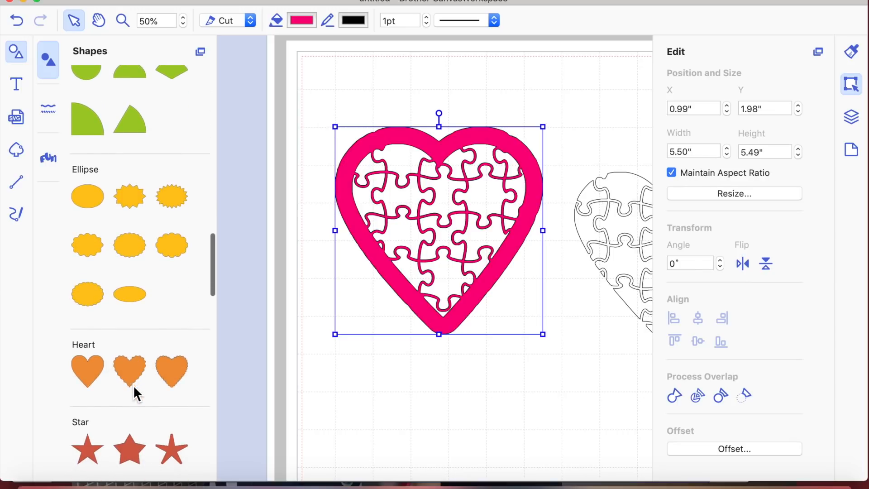
{"action": "left_click", "coordinate": [171, 375]}
{"action": "left_click_drag", "start_coordinate": [375, 127], "coordinate": [457, 285]}
Set the scalloped heart's width to 5.5 inches and move it to about X 0.90, Y 4.20 inches
{"action": "left_click", "coordinate": [662, 151]}
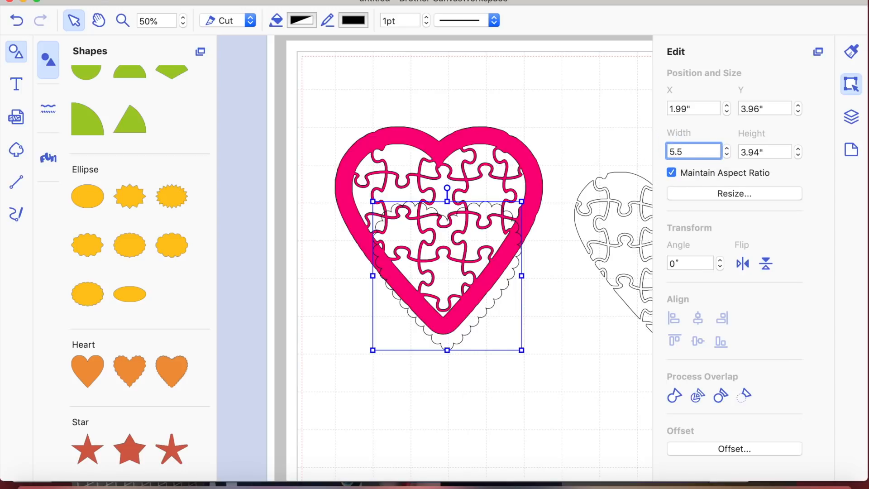
{"action": "type", "text": "5.5"}
{"action": "key", "text": "Return"}
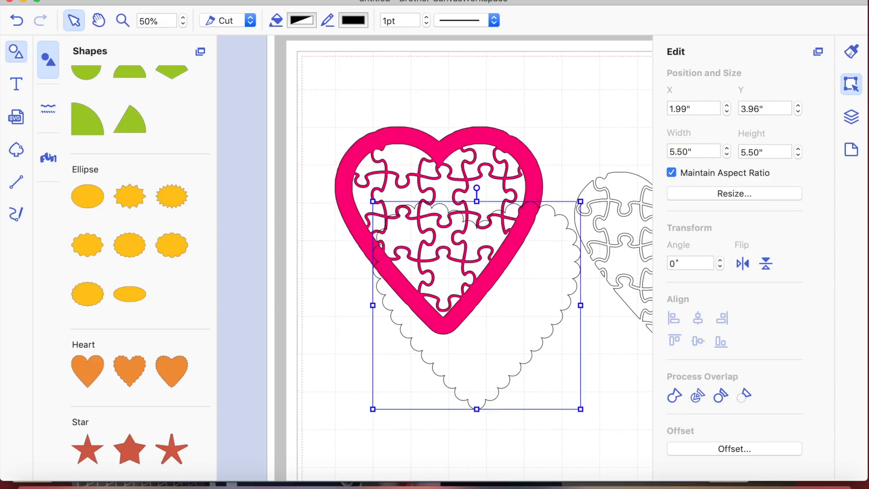
{"action": "left_click_drag", "start_coordinate": [536, 235], "coordinate": [503, 307]}
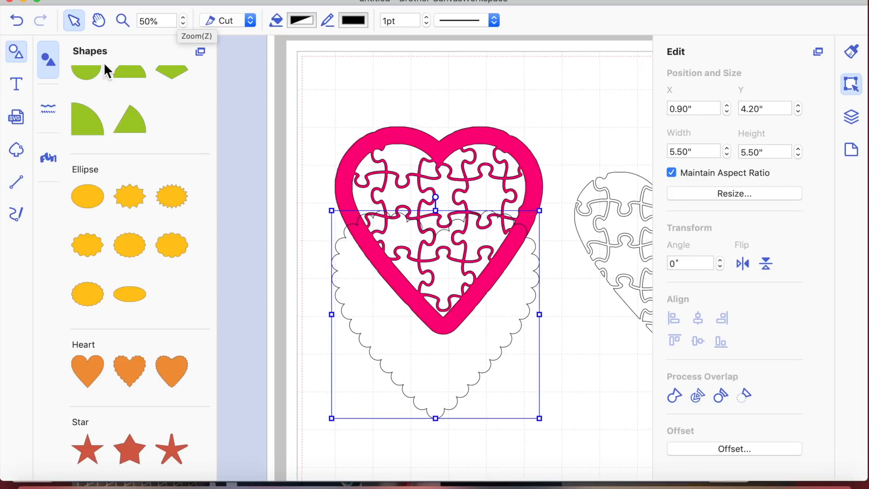
Move the scalloped heart over the outlined puzzle pieces, to about X 6.92, Y 2.77 inches
{"action": "left_click", "coordinate": [17, 53]}
{"action": "left_click", "coordinate": [346, 183]}
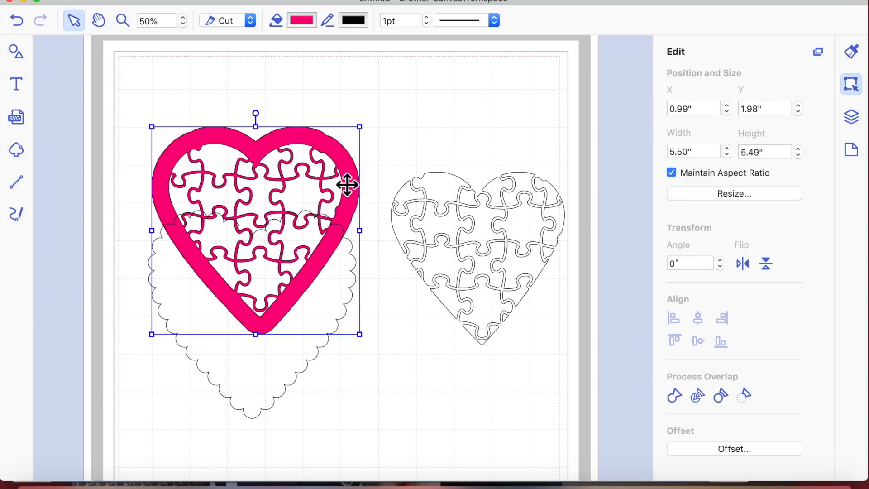
{"action": "left_click", "coordinate": [487, 256]}
{"action": "left_click", "coordinate": [285, 330]}
{"action": "left_click_drag", "start_coordinate": [390, 323], "coordinate": [513, 276]}
{"action": "left_click", "coordinate": [446, 402]}
{"action": "left_click", "coordinate": [478, 288]}
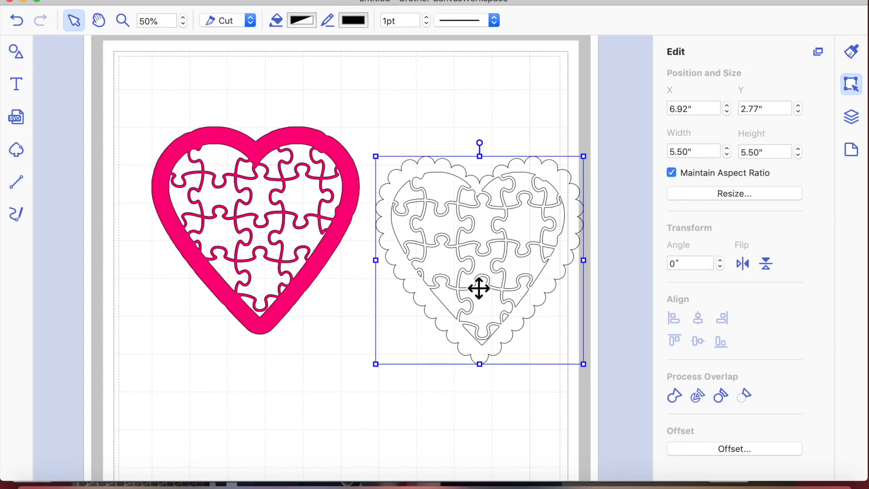
Send the scalloped heart to the back so it lies behind the puzzle pieces
{"action": "right_click", "coordinate": [476, 288]}
{"action": "mouse_move", "coordinate": [528, 401]}
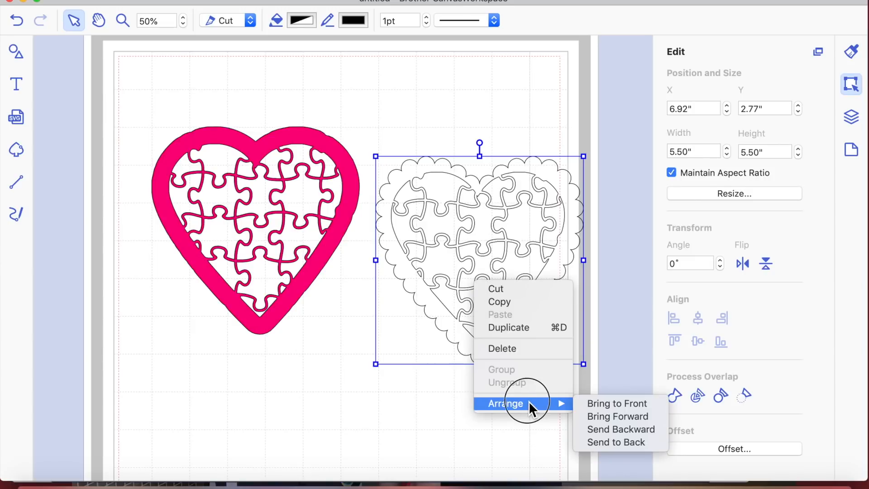
{"action": "left_click", "coordinate": [615, 442]}
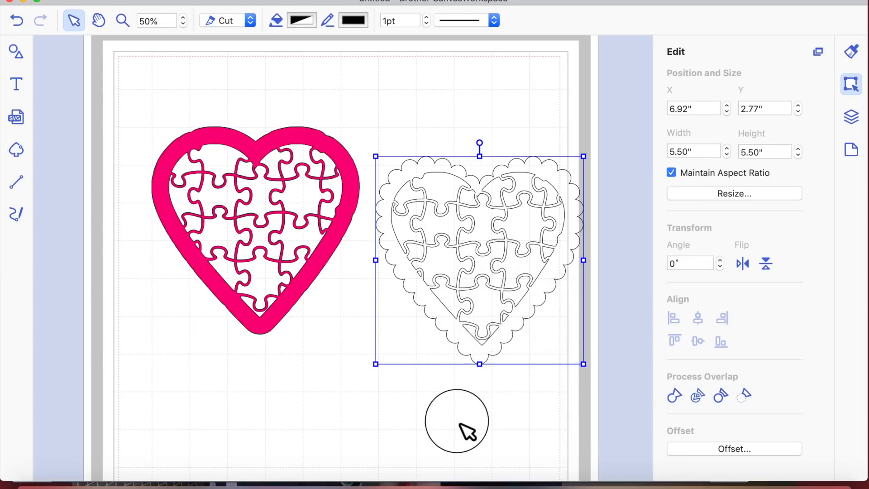
{"action": "left_click", "coordinate": [467, 430]}
Duplicate the puzzle pieces and place one set partly off the mat at about X -2.36, Y 4.53 inches
{"action": "left_click", "coordinate": [483, 280]}
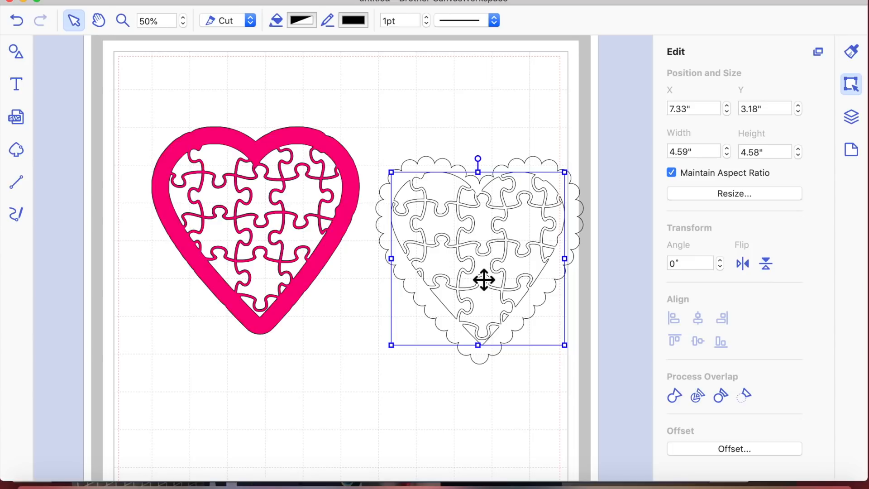
{"action": "left_click_drag", "start_coordinate": [483, 280], "coordinate": [105, 316]}
{"action": "left_click", "coordinate": [508, 322]}
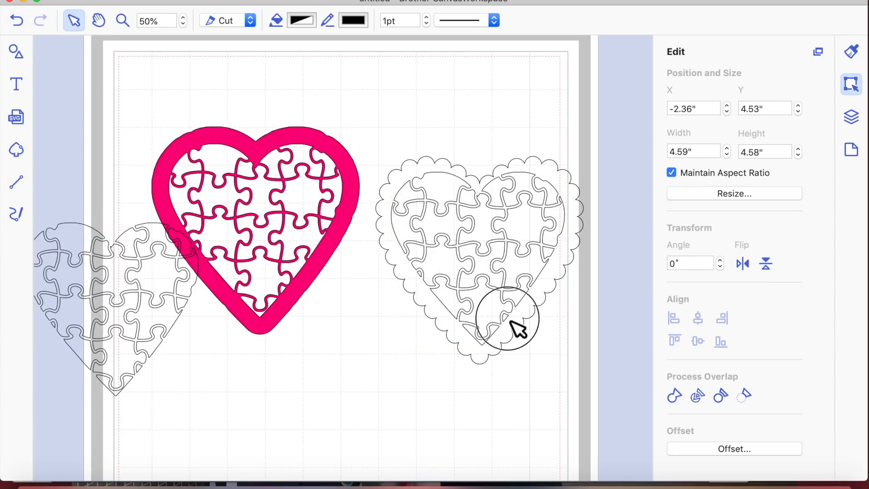
Align the remaining puzzle pieces to the scalloped heart's centre, both horizontally and vertically
{"action": "left_click", "coordinate": [448, 222]}
{"action": "left_click", "coordinate": [699, 316]}
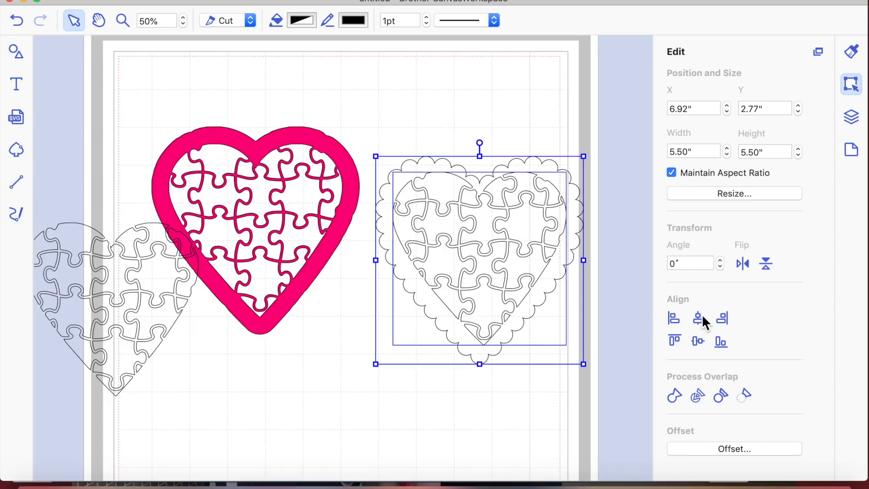
{"action": "left_click", "coordinate": [697, 342]}
{"action": "left_click", "coordinate": [498, 418]}
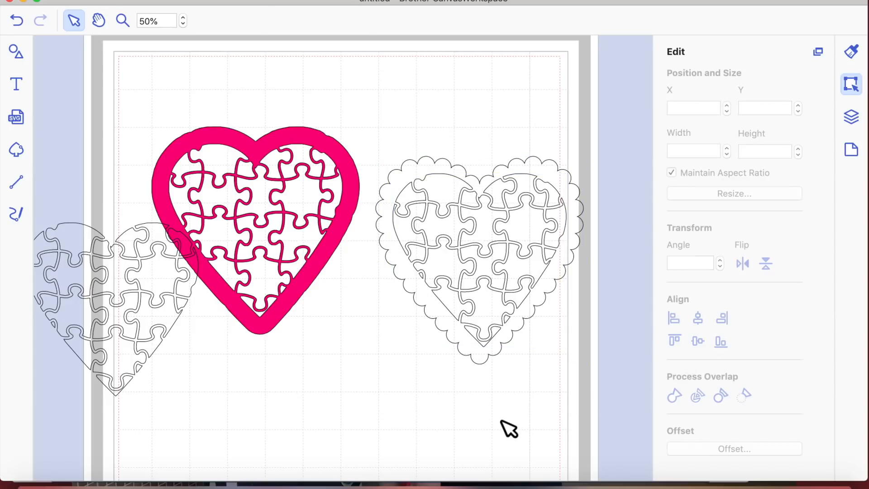
Nudge the puzzle pieces inside the scalloped heart to X 7.32, Y 3.26 inches for an even visual margin
{"action": "left_click", "coordinate": [483, 301]}
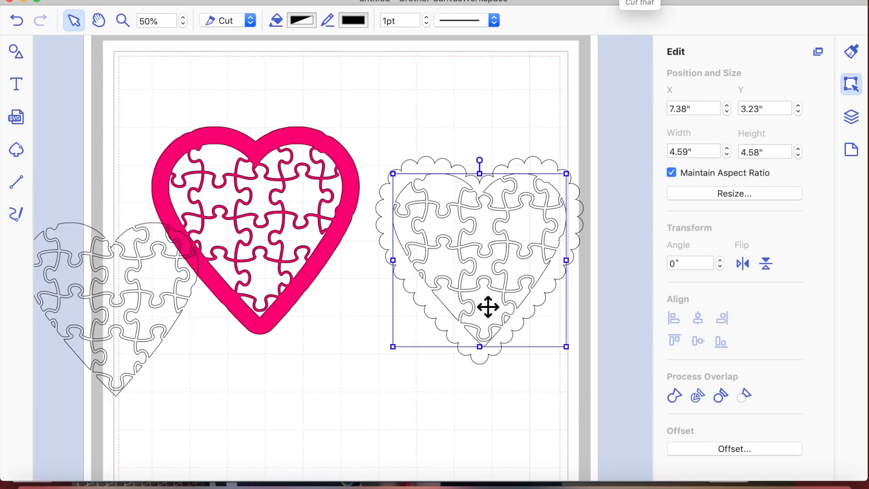
{"action": "key", "text": "Left"}
{"action": "key", "text": "Left"}
{"action": "key", "text": "Left"}
{"action": "key", "text": "Left"}
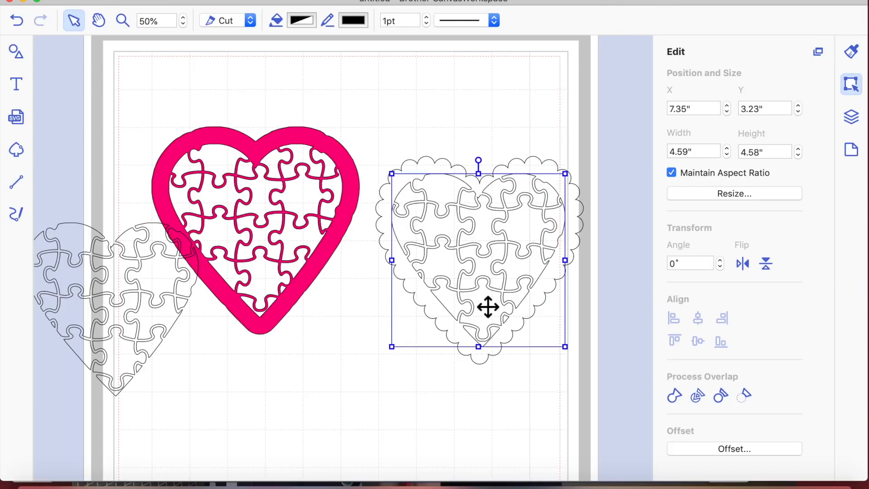
{"action": "key", "text": "Left"}
{"action": "key", "text": "Left"}
{"action": "key", "text": "Left"}
{"action": "key", "text": "Left"}
{"action": "key", "text": "Left"}
{"action": "key", "text": "Left"}
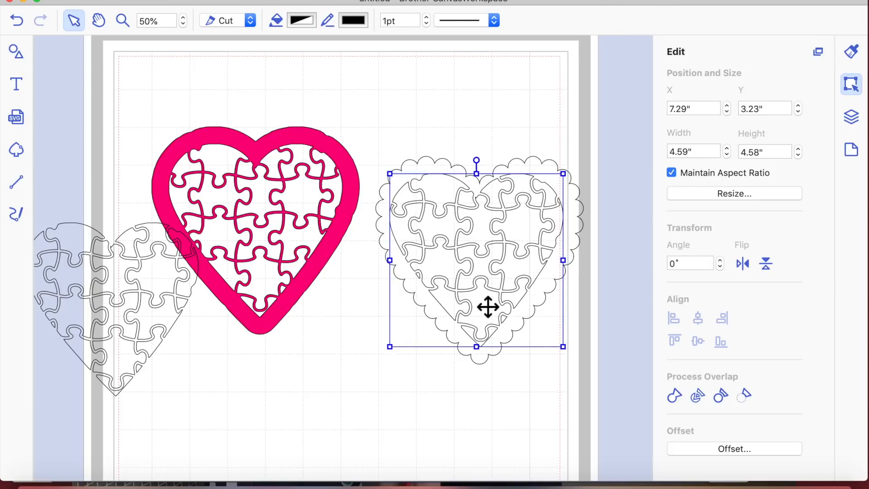
{"action": "key", "text": "Right"}
{"action": "key", "text": "Right"}
{"action": "key", "text": "Right"}
{"action": "key", "text": "Right"}
{"action": "key", "text": "Right"}
{"action": "key", "text": "Right"}
{"action": "key", "text": "Right"}
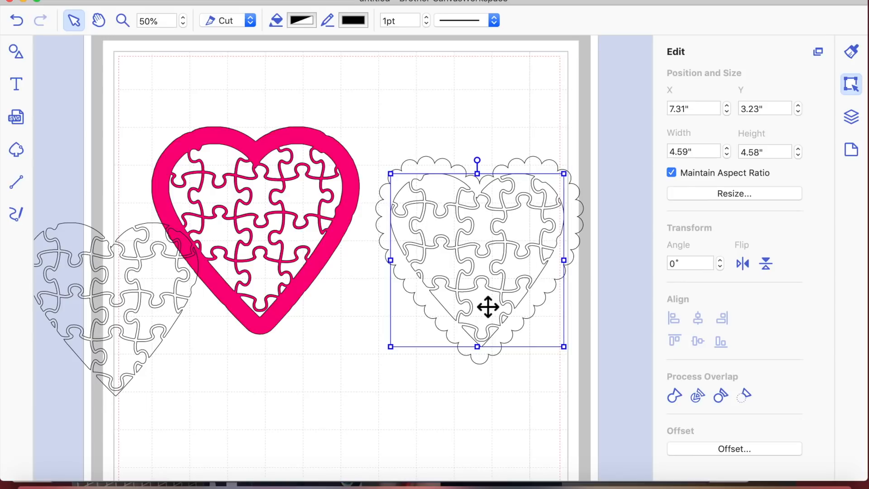
{"action": "key", "text": "Down"}
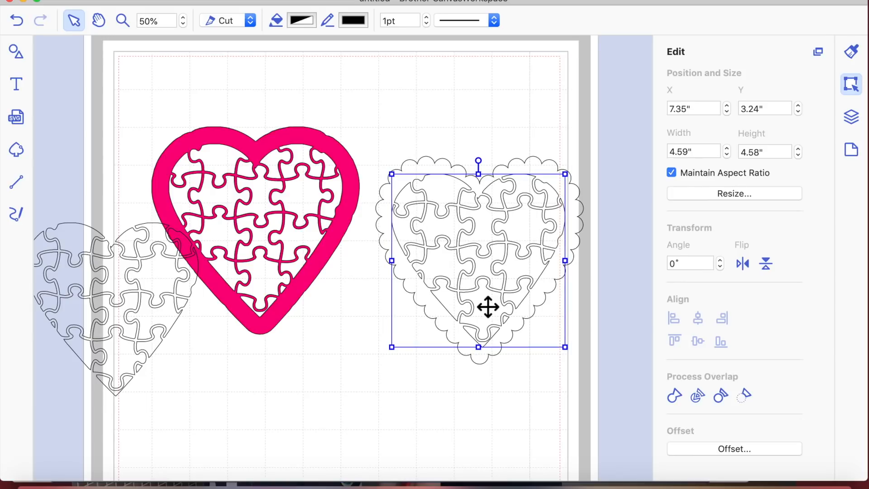
{"action": "left_click", "coordinate": [464, 416]}
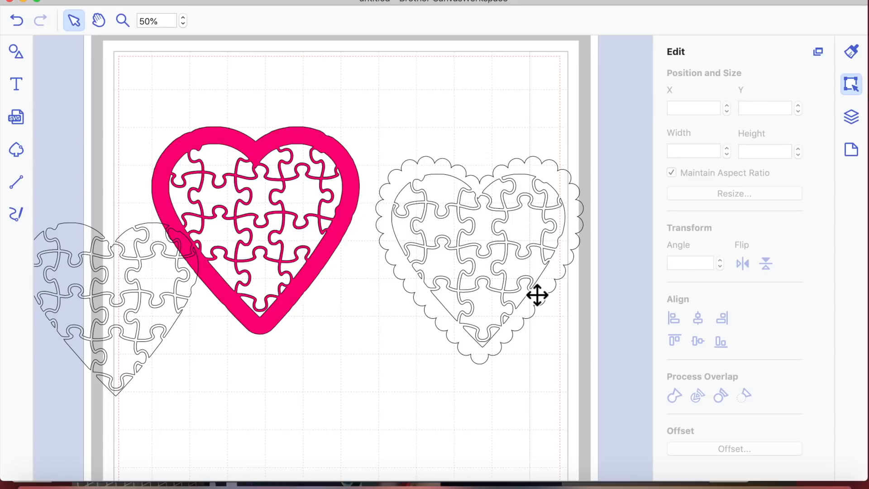
{"action": "left_click", "coordinate": [524, 271]}
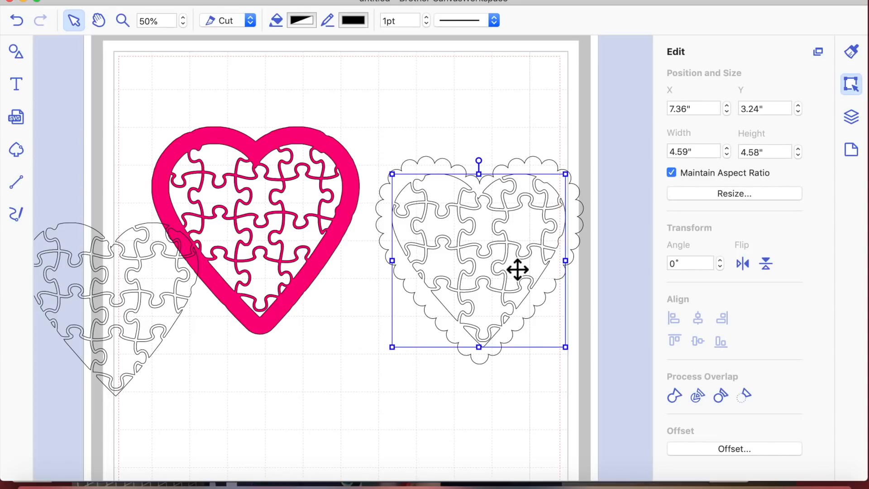
{"action": "key", "text": "Left"}
{"action": "key", "text": "Down"}
{"action": "key", "text": "Down"}
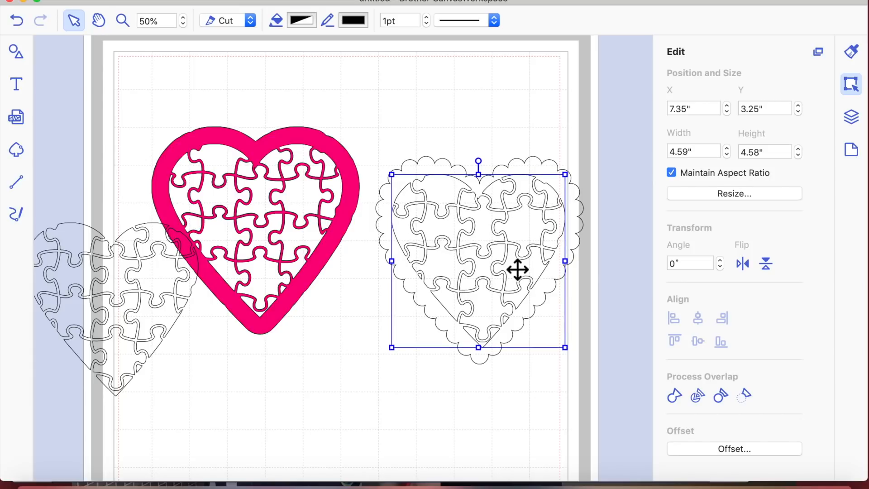
{"action": "key", "text": "Left"}
{"action": "key", "text": "Left"}
{"action": "key", "text": "Left"}
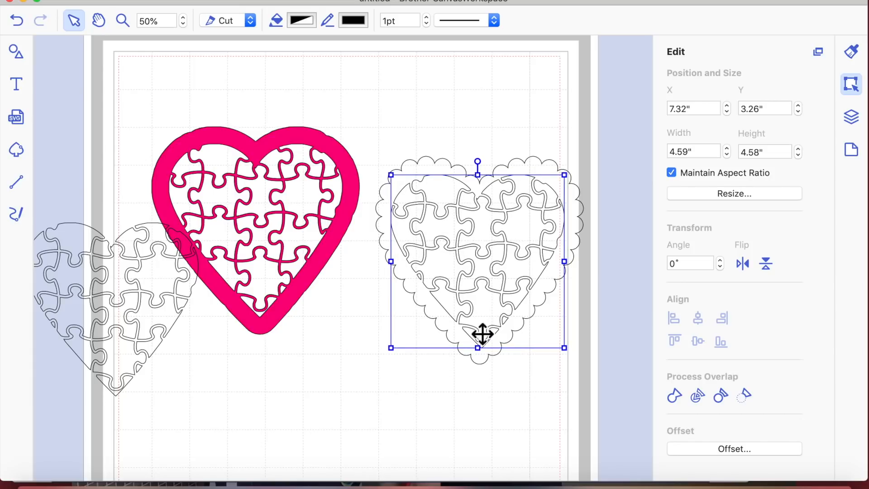
{"action": "left_click", "coordinate": [480, 392]}
Nudge the scalloped heart horizontally to X 6.90 inches to even out the border around the puzzle pieces
{"action": "left_click", "coordinate": [493, 285]}
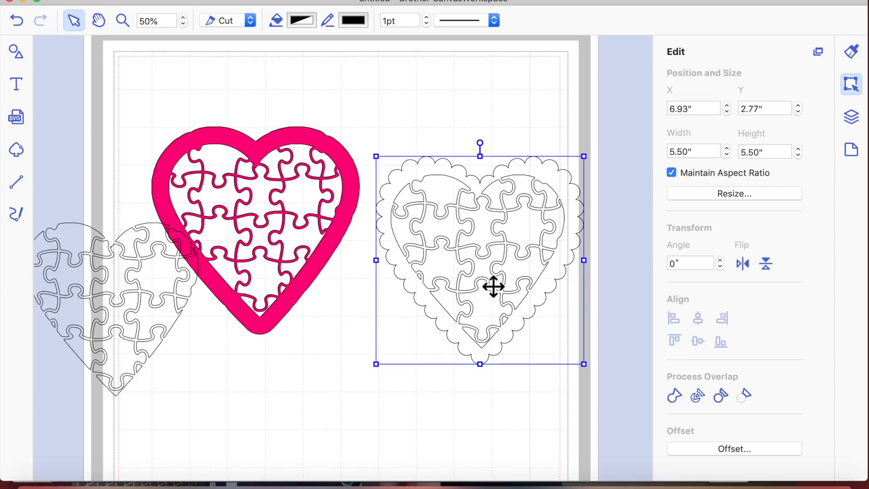
{"action": "key", "text": "Right"}
{"action": "key", "text": "Left"}
{"action": "key", "text": "Left"}
{"action": "key", "text": "Left"}
{"action": "key", "text": "Left"}
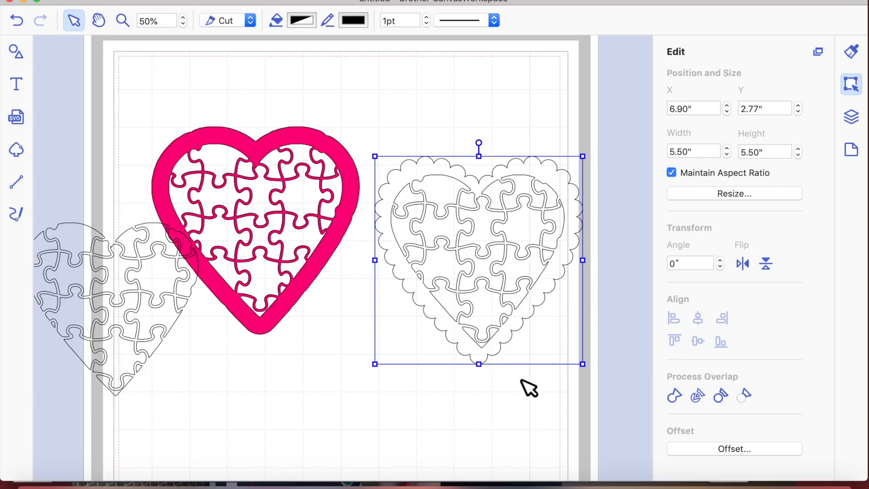
{"action": "left_click", "coordinate": [517, 417]}
Remove the overlap between the scalloped heart and the puzzle pieces inside it to make a cut-out frame
{"action": "left_click", "coordinate": [471, 210]}
{"action": "left_click_drag", "start_coordinate": [384, 120], "coordinate": [575, 328]}
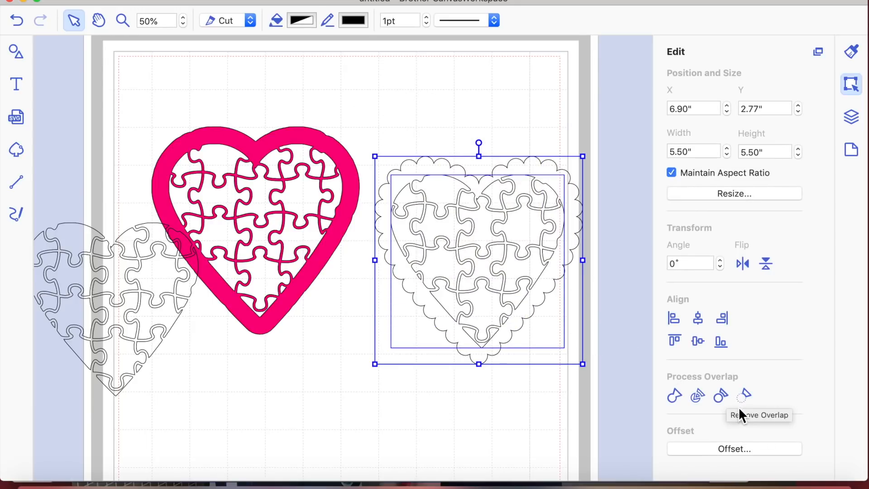
{"action": "left_click", "coordinate": [747, 395]}
{"action": "left_click", "coordinate": [455, 430]}
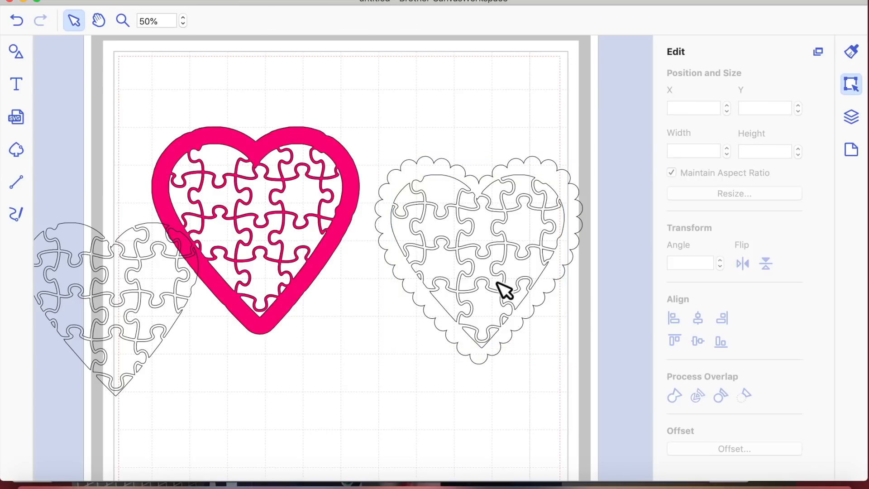
Fill the scalloped heart frame with the same pink as the smooth heart frame and close the colour picker
{"action": "left_click", "coordinate": [481, 252]}
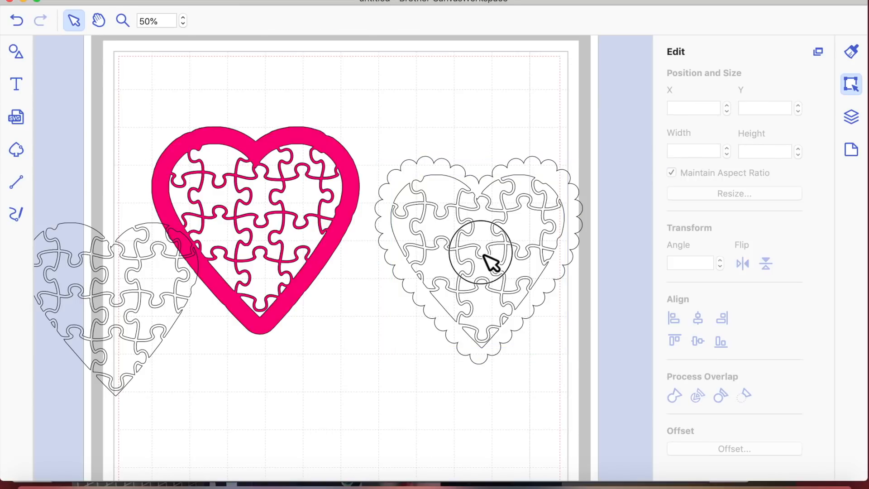
{"action": "left_click", "coordinate": [558, 235]}
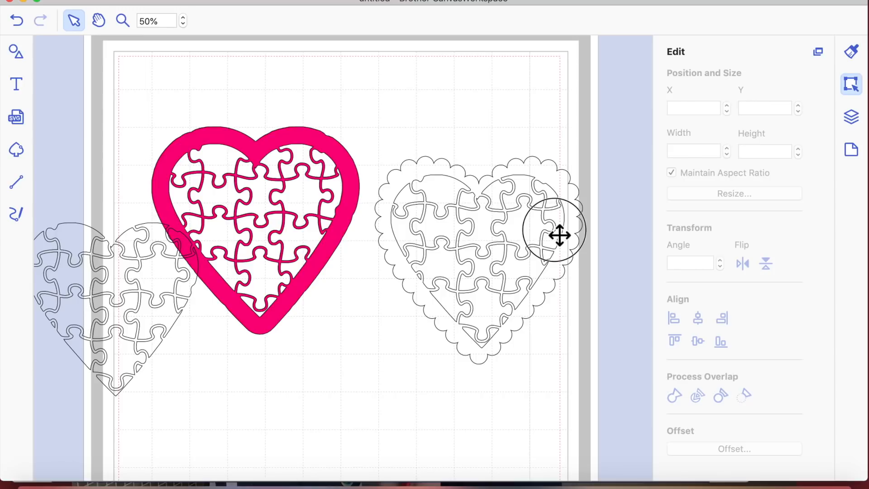
{"action": "left_click", "coordinate": [852, 53]}
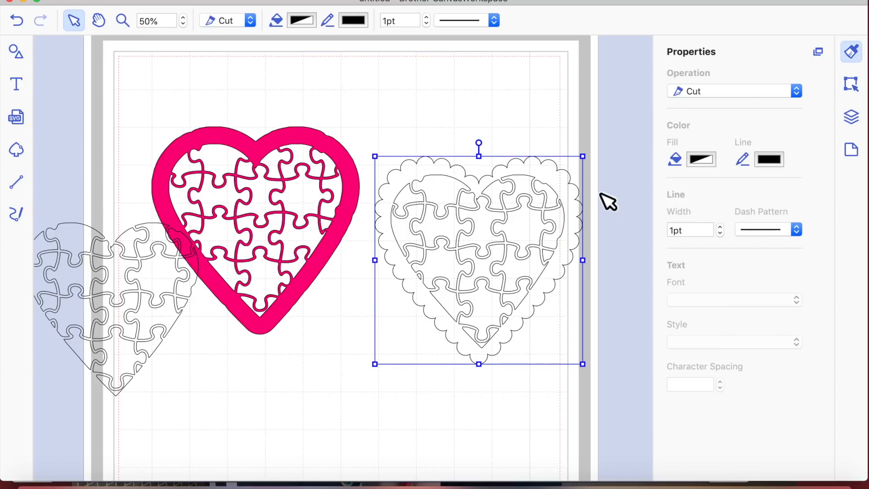
{"action": "left_click", "coordinate": [701, 159]}
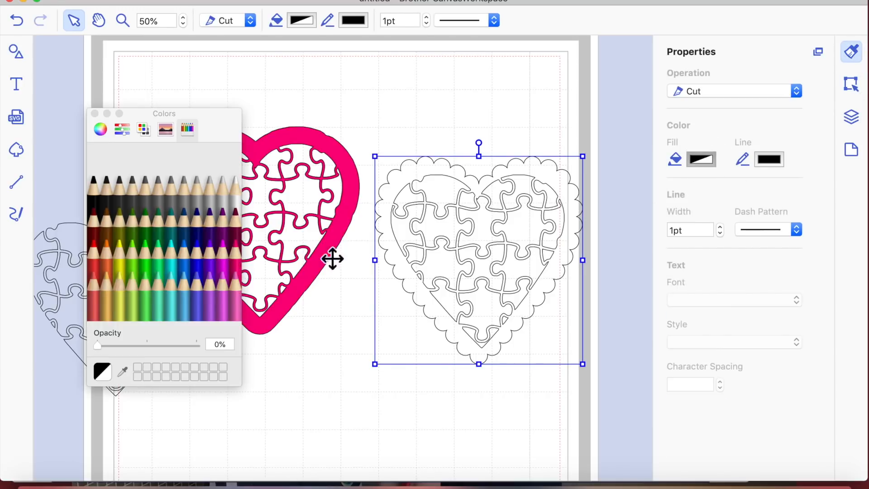
{"action": "left_click", "coordinate": [235, 255]}
{"action": "left_click", "coordinate": [380, 407]}
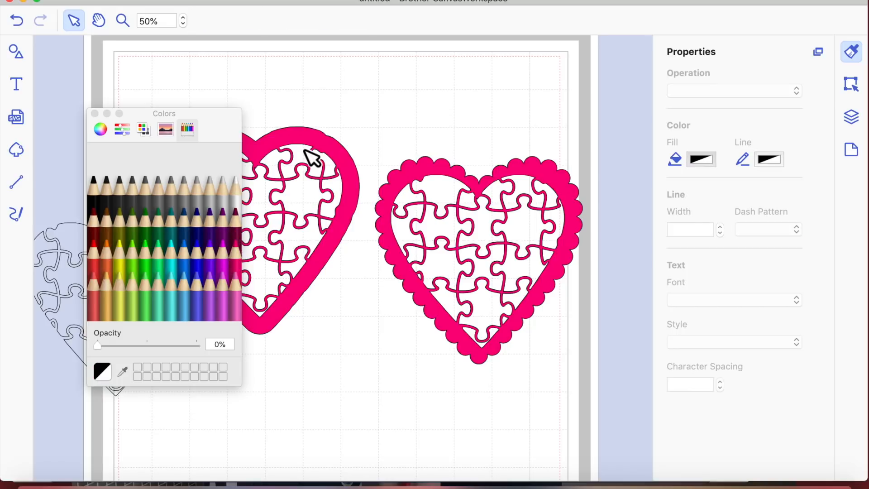
{"action": "left_click", "coordinate": [94, 113]}
Spread out the three shapes, moving the smooth pink frame to X 0.22, Y 1.27 inches and the loose pieces between and below the frames
{"action": "left_click_drag", "start_coordinate": [513, 180], "coordinate": [555, 163]}
{"action": "left_click_drag", "start_coordinate": [164, 267], "coordinate": [425, 353]}
{"action": "left_click_drag", "start_coordinate": [359, 199], "coordinate": [332, 172]}
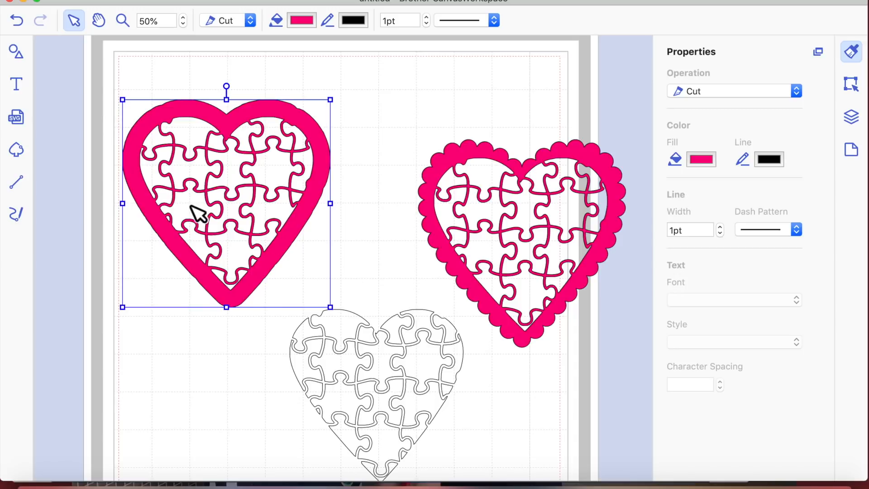
Create a 0.12-inch outward offset line with round corners around only the outer edge of the smooth pink frame
{"action": "right_click", "coordinate": [242, 297]}
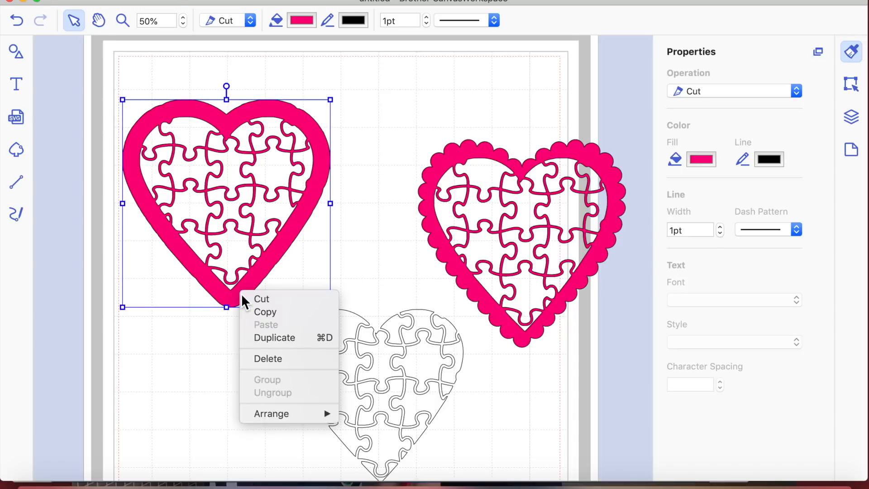
{"action": "left_click", "coordinate": [857, 85]}
{"action": "left_click", "coordinate": [850, 87]}
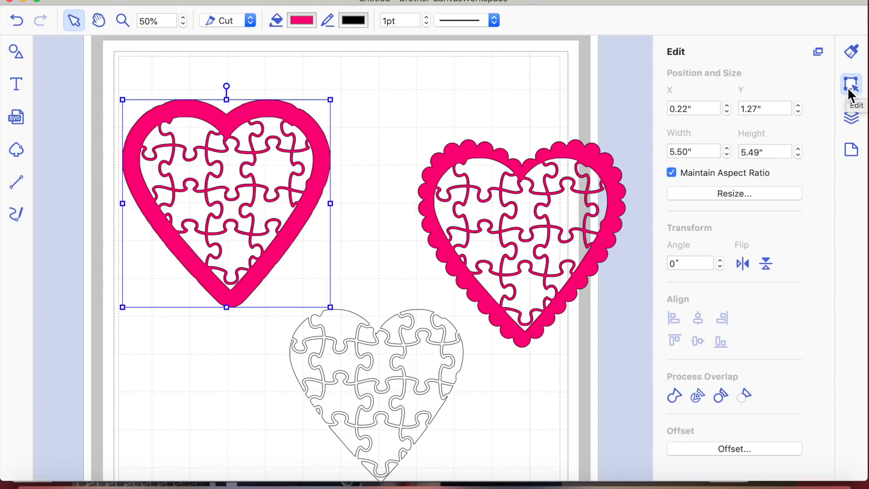
{"action": "left_click", "coordinate": [740, 447]}
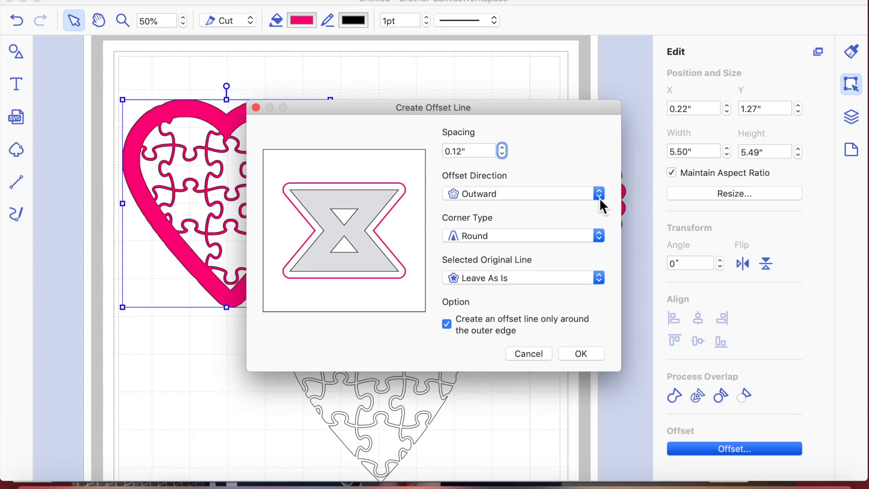
{"action": "left_click", "coordinate": [581, 353]}
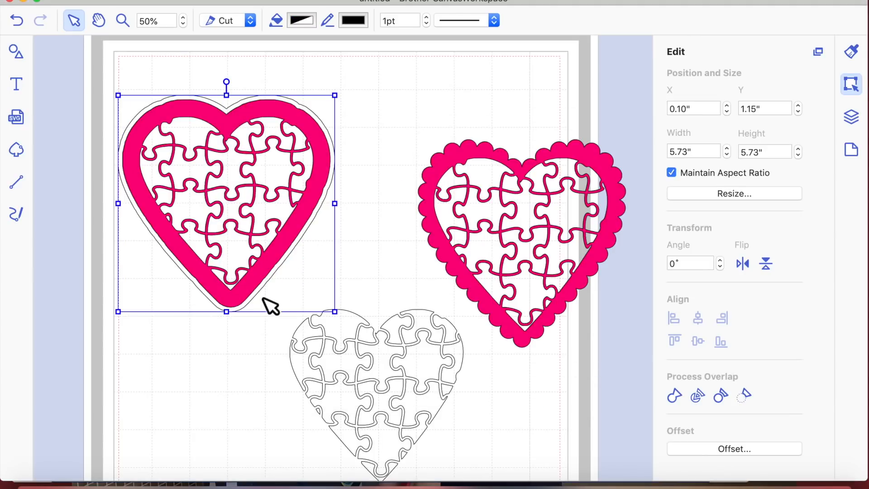
Move the offset heart outline below the smooth pink frame to about X -1.02, Y 6.18 inches and open its path for editing
{"action": "left_click_drag", "start_coordinate": [291, 287], "coordinate": [226, 447]}
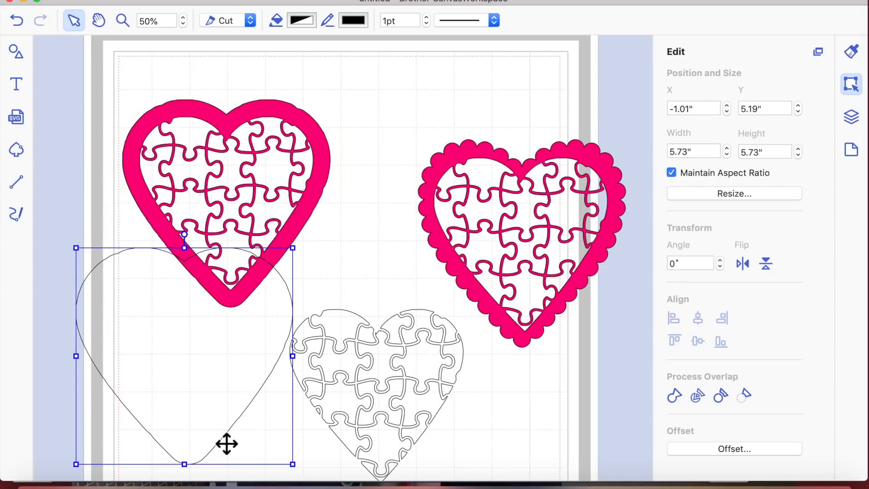
{"action": "double_click", "coordinate": [249, 363]}
{"action": "left_click", "coordinate": [260, 314]}
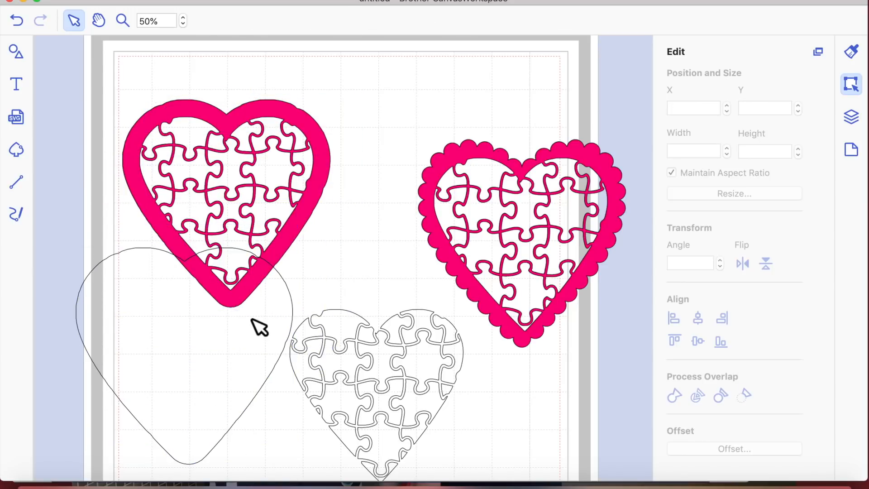
{"action": "left_click_drag", "start_coordinate": [211, 369], "coordinate": [212, 406]}
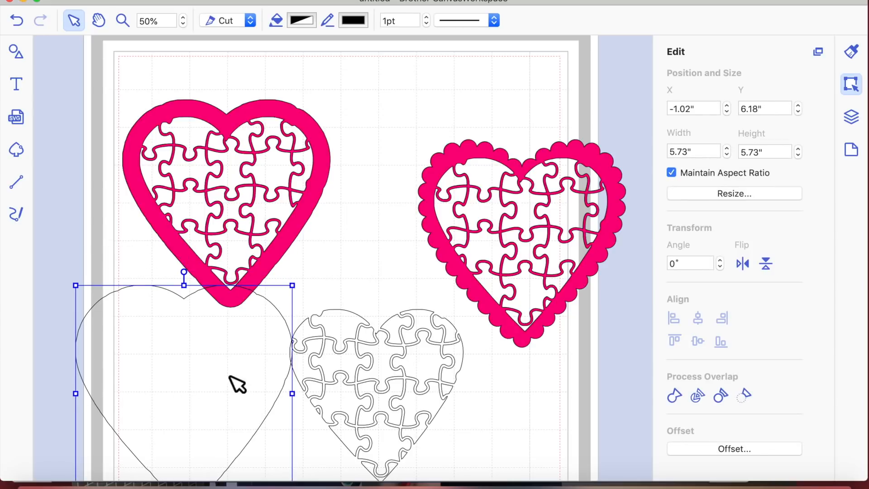
{"action": "double_click", "coordinate": [262, 299]}
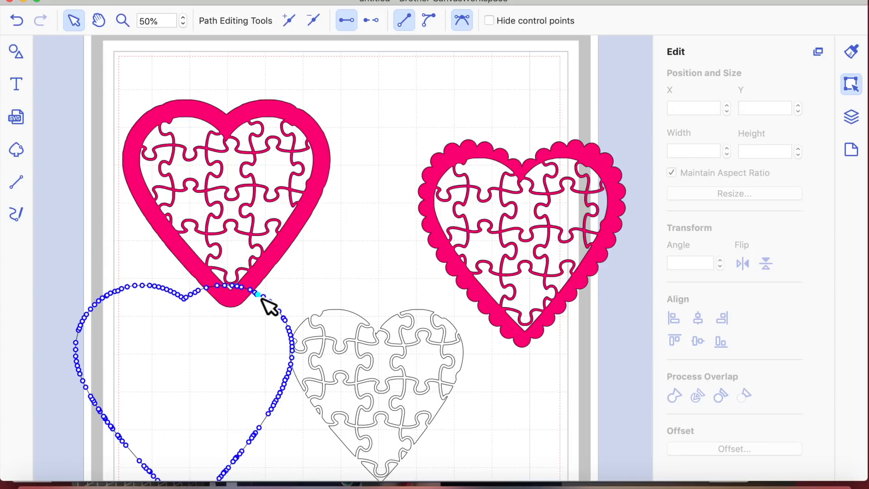
Delete the uneven points on the upper-right lobe of the offset heart outline and finish editing its path
{"action": "left_click", "coordinate": [315, 21]}
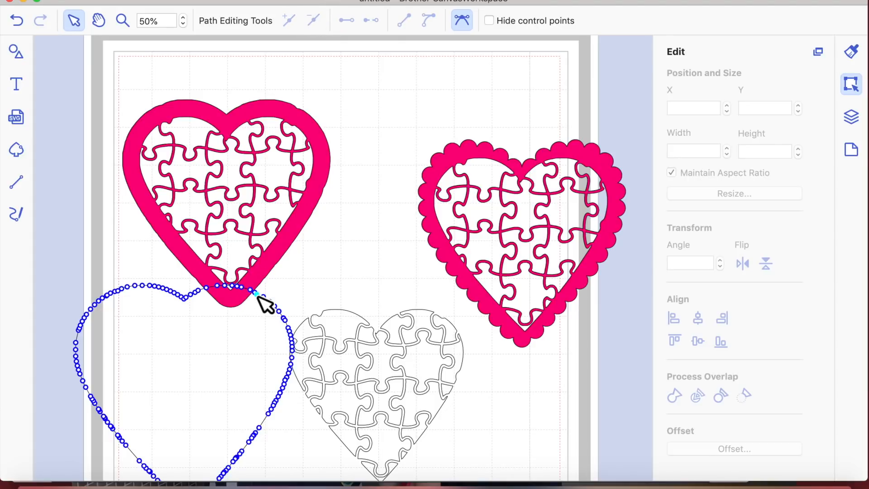
{"action": "left_click", "coordinate": [256, 295]}
{"action": "left_click", "coordinate": [310, 22]}
{"action": "left_click", "coordinate": [335, 267]}
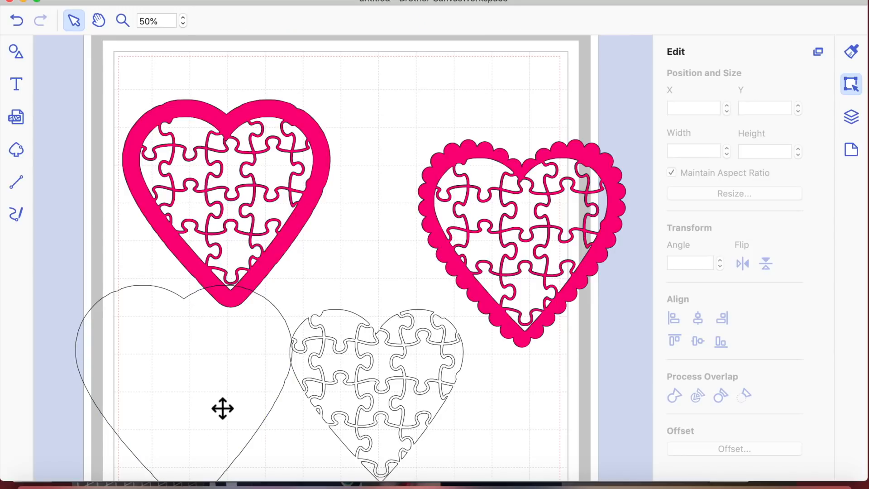
Move the heart outline between the two frames at X 3.97, Y 0.09 inches and delete the uneven point on its upper-left lobe
{"action": "left_click", "coordinate": [220, 393]}
{"action": "left_click_drag", "start_coordinate": [284, 290], "coordinate": [413, 178]}
{"action": "double_click", "coordinate": [337, 86]}
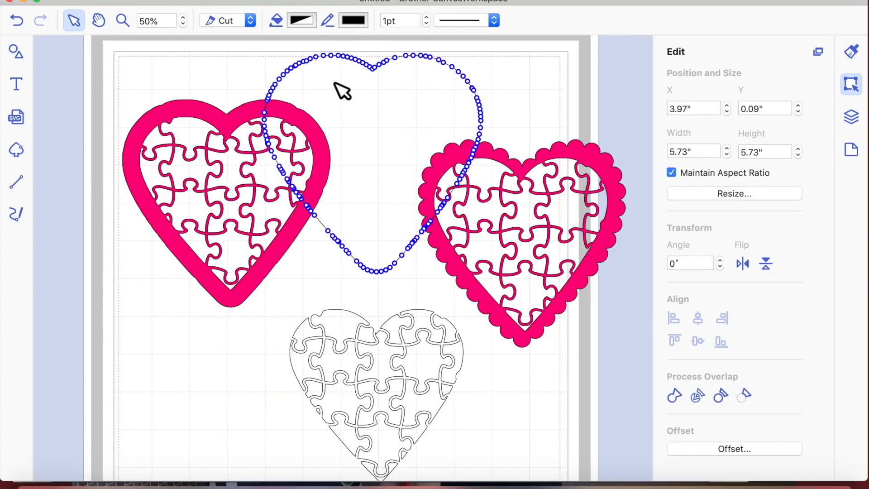
{"action": "left_click", "coordinate": [310, 72]}
{"action": "double_click", "coordinate": [324, 83]}
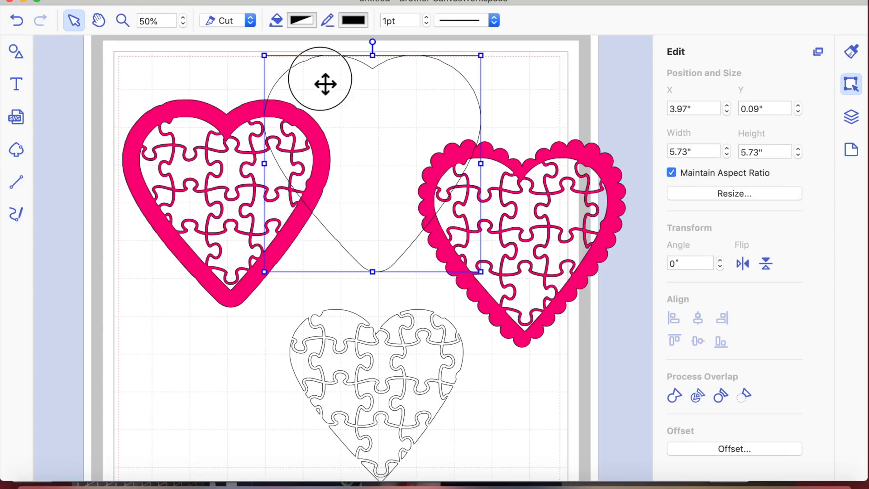
{"action": "left_click", "coordinate": [311, 64]}
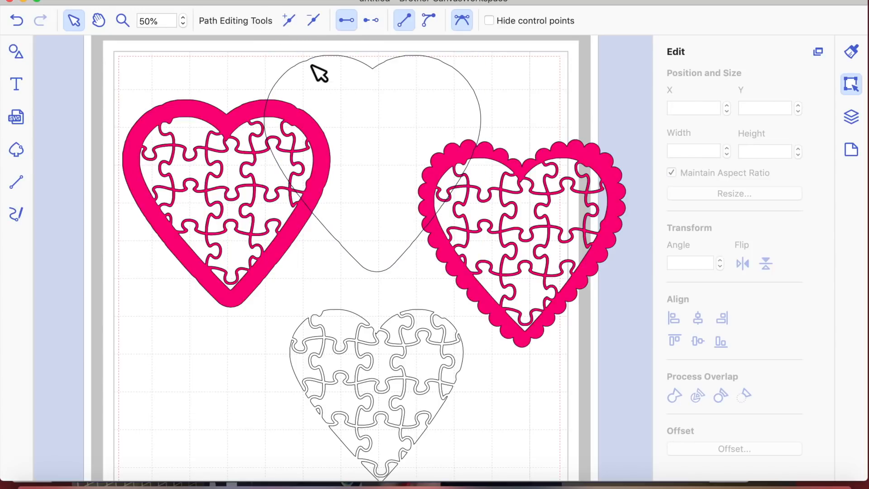
{"action": "double_click", "coordinate": [323, 82]}
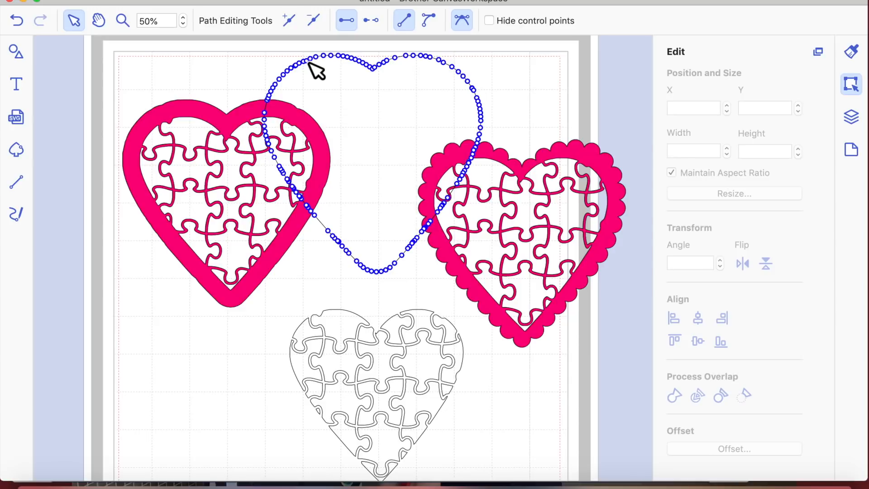
{"action": "left_click", "coordinate": [308, 60]}
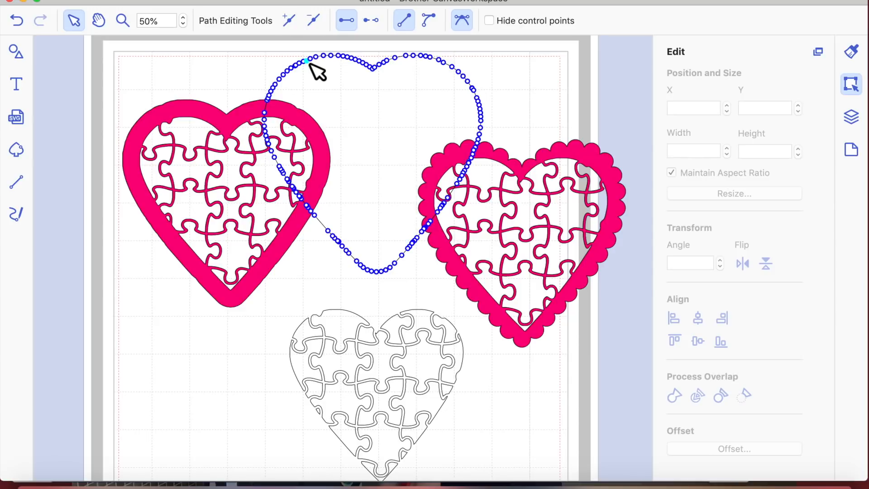
{"action": "left_click", "coordinate": [313, 20]}
{"action": "left_click", "coordinate": [487, 74]}
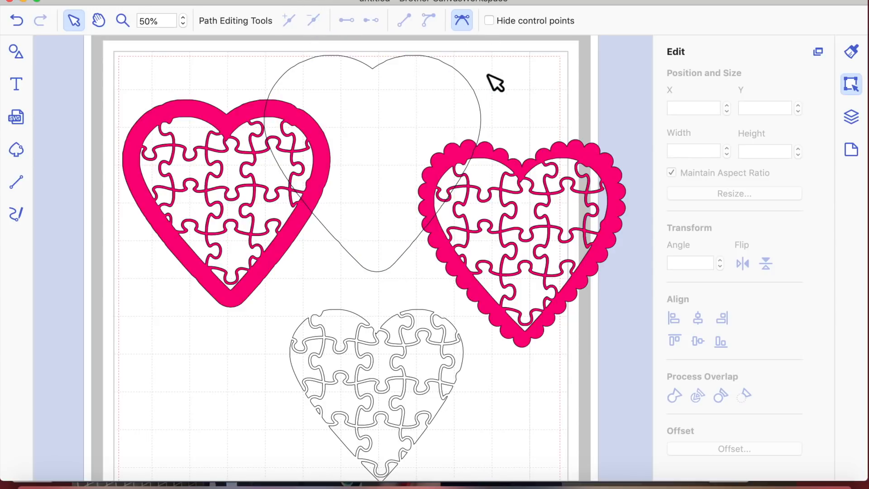
Move the heart outline back over the lower part of the smooth frame at X 0.20, Y 3.70 inches, leaving path editing
{"action": "left_click_drag", "start_coordinate": [375, 135], "coordinate": [248, 263]}
{"action": "double_click", "coordinate": [248, 263]}
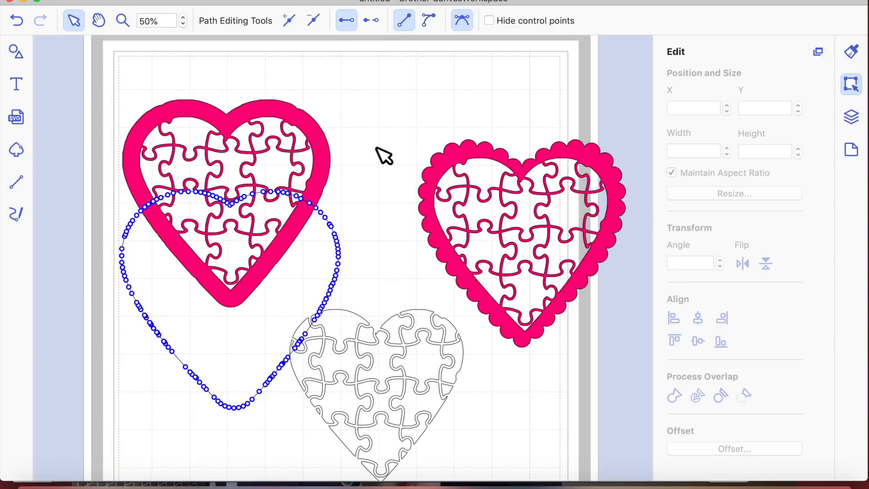
{"action": "left_click", "coordinate": [366, 196]}
{"action": "left_click", "coordinate": [269, 313]}
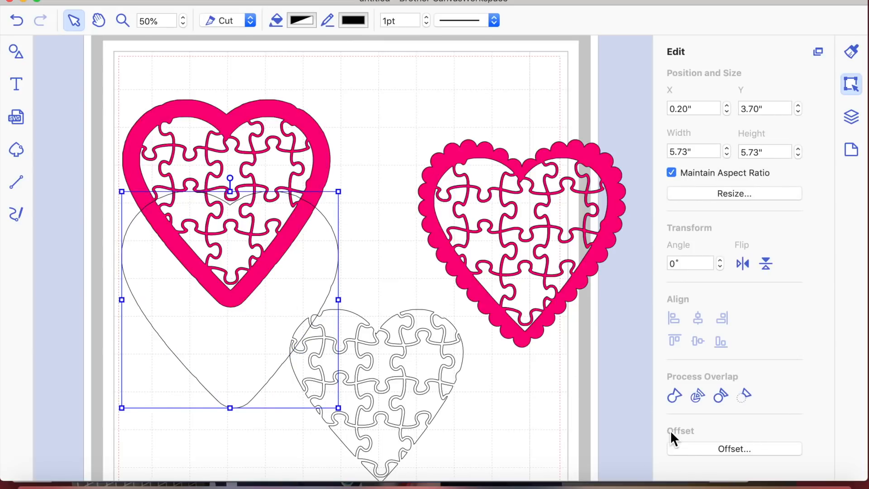
Create a 0.16-inch inward offset line with round corners from the heart outline, leaving the original line as is
{"action": "left_click", "coordinate": [737, 449]}
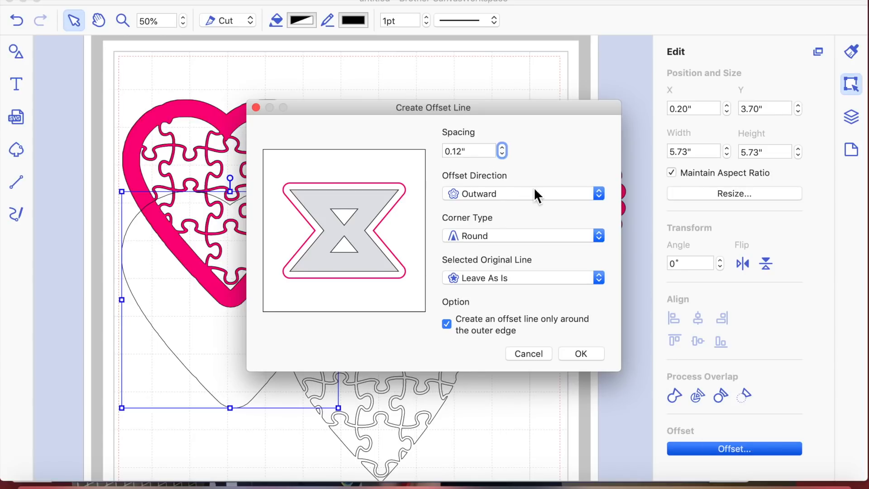
{"action": "left_click", "coordinate": [599, 197]}
{"action": "left_click", "coordinate": [587, 205]}
{"action": "left_click", "coordinate": [501, 155]}
{"action": "left_click", "coordinate": [502, 147]}
{"action": "left_click", "coordinate": [502, 147]}
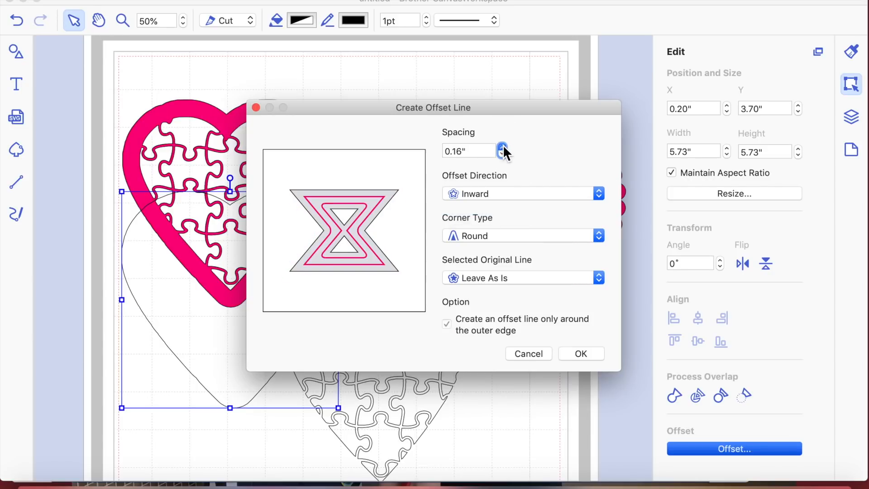
{"action": "left_click", "coordinate": [589, 349]}
Try the inward offset heart over the smooth pink frame, remove the larger original outline and move the smaller heart to X -1.22, Y 5.89 inches
{"action": "left_click", "coordinate": [299, 249]}
{"action": "left_click_drag", "start_coordinate": [299, 249], "coordinate": [288, 167]}
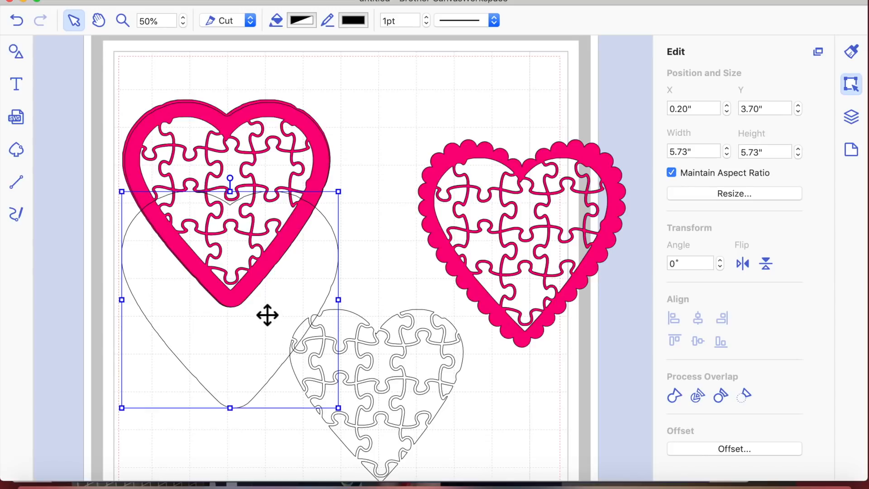
{"action": "left_click_drag", "start_coordinate": [265, 312], "coordinate": [259, 395]}
Replace the heart outline with a further 0.16-inch inward offset of it, placed over the smooth pink frame at X 0.46, Y 1.53 inches
{"action": "left_click", "coordinate": [719, 449]}
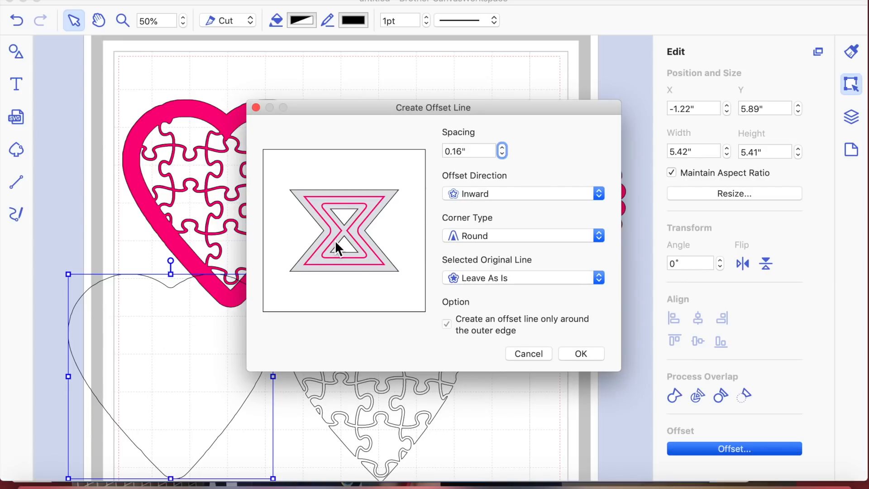
{"action": "left_click", "coordinate": [580, 354]}
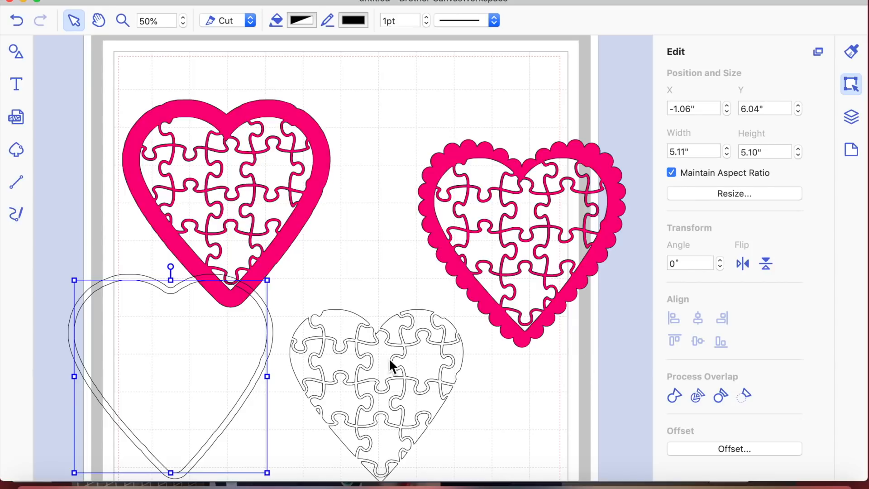
{"action": "left_click_drag", "start_coordinate": [214, 384], "coordinate": [270, 207]}
{"action": "left_click", "coordinate": [184, 472]}
{"action": "key", "text": "Delete"}
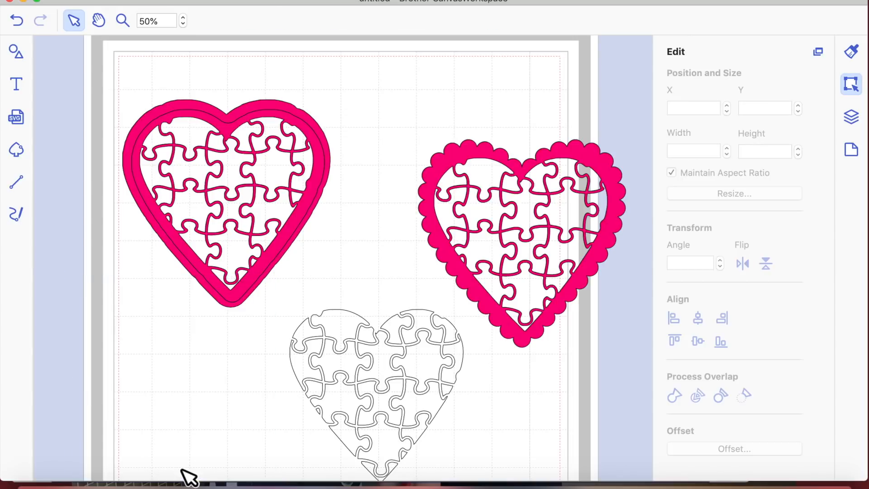
Fill the smaller offset heart with the Bubblegum colour at 100% opacity and close the colour picker
{"action": "left_click", "coordinate": [252, 120]}
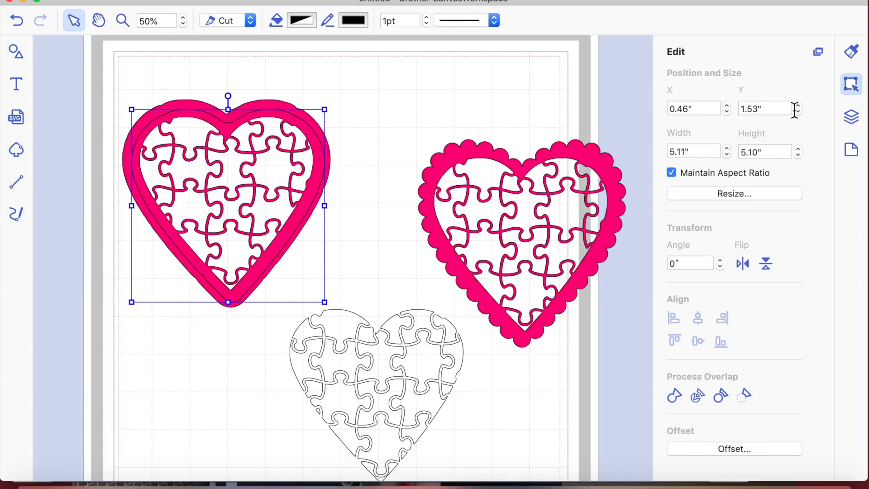
{"action": "left_click", "coordinate": [851, 53]}
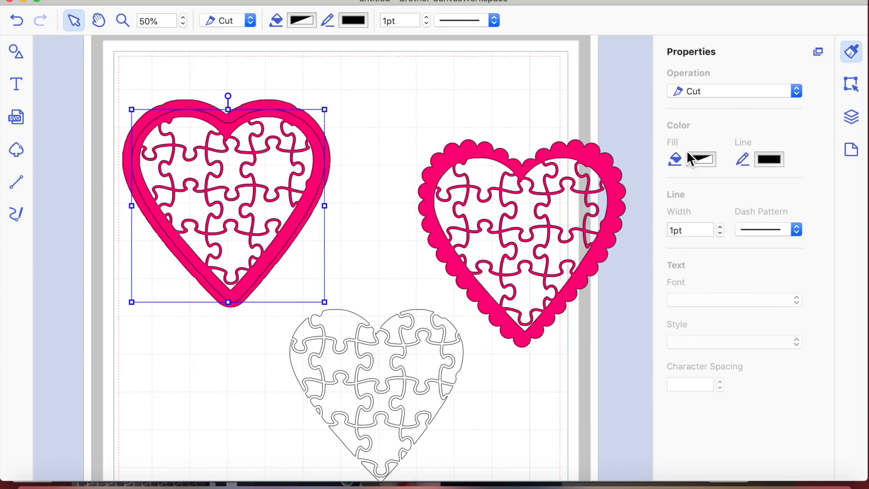
{"action": "left_click", "coordinate": [699, 160]}
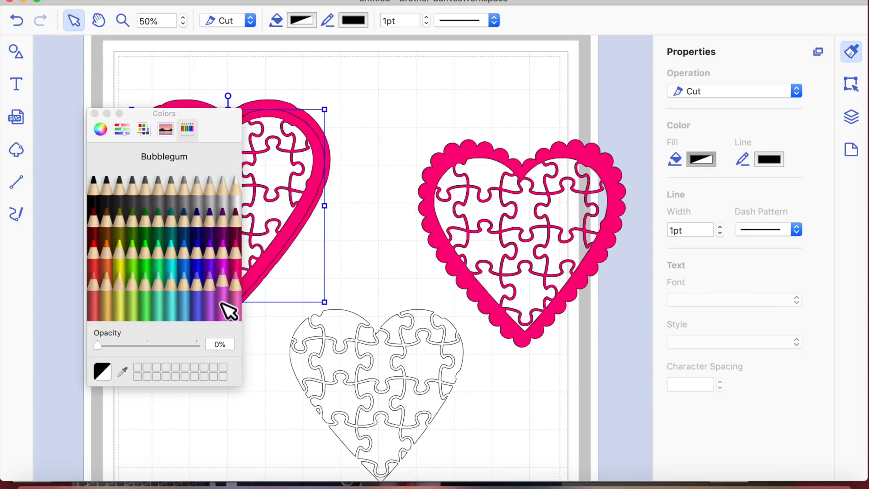
{"action": "left_click", "coordinate": [220, 300]}
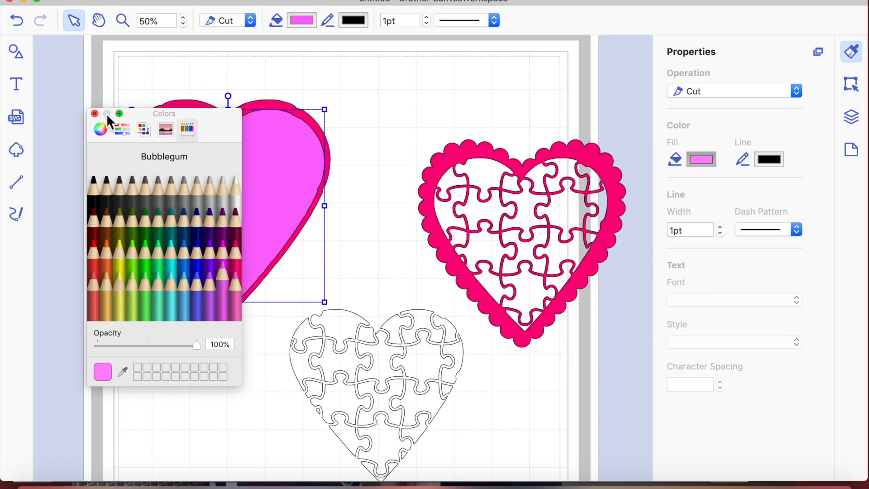
{"action": "left_click", "coordinate": [92, 114]}
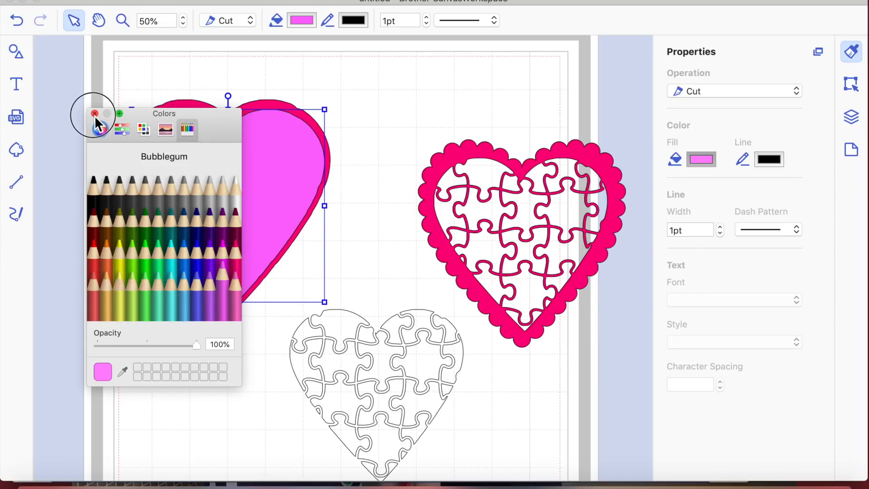
{"action": "left_click", "coordinate": [95, 114]}
Send the Bubblegum heart backing behind the smooth pink frame and deselect it
{"action": "right_click", "coordinate": [254, 178]}
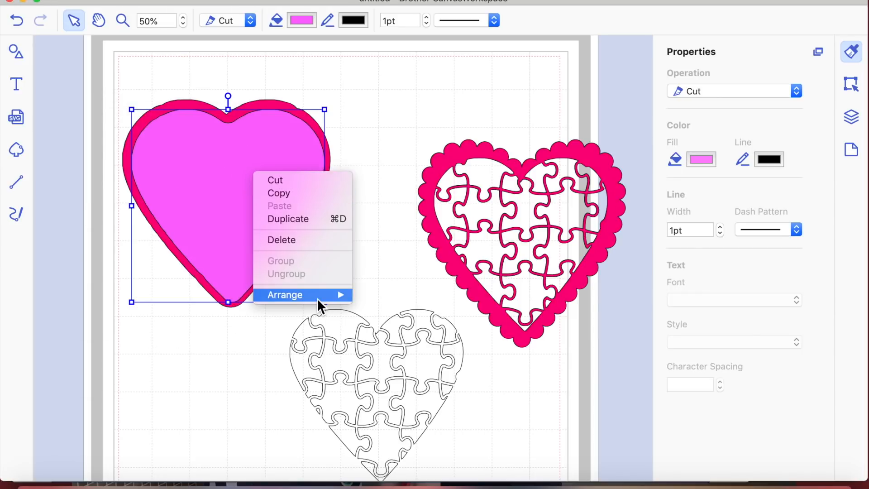
{"action": "mouse_move", "coordinate": [317, 297]}
{"action": "left_click", "coordinate": [407, 333]}
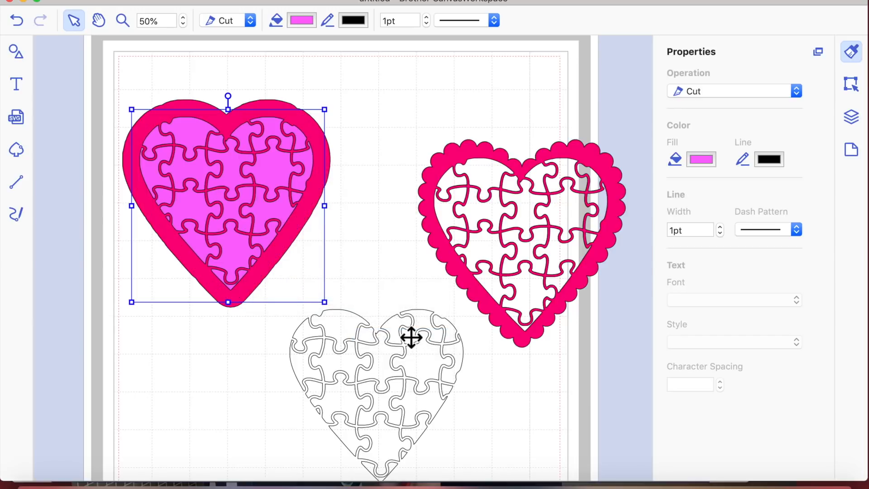
{"action": "left_click", "coordinate": [374, 167]}
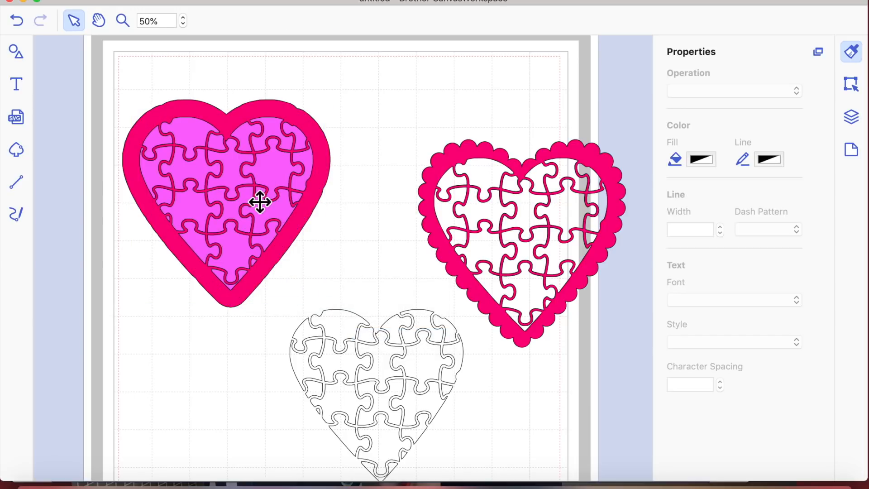
Place the Bubblegum backing behind the scalloped frame and move both together closer to the smooth frame, fully onto the mat
{"action": "left_click", "coordinate": [386, 388]}
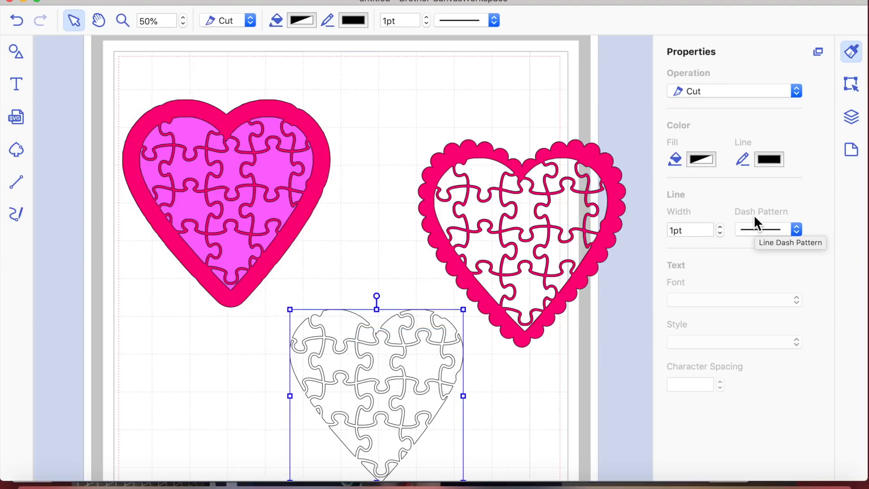
{"action": "left_click_drag", "start_coordinate": [300, 232], "coordinate": [569, 258]}
{"action": "left_click", "coordinate": [340, 107]}
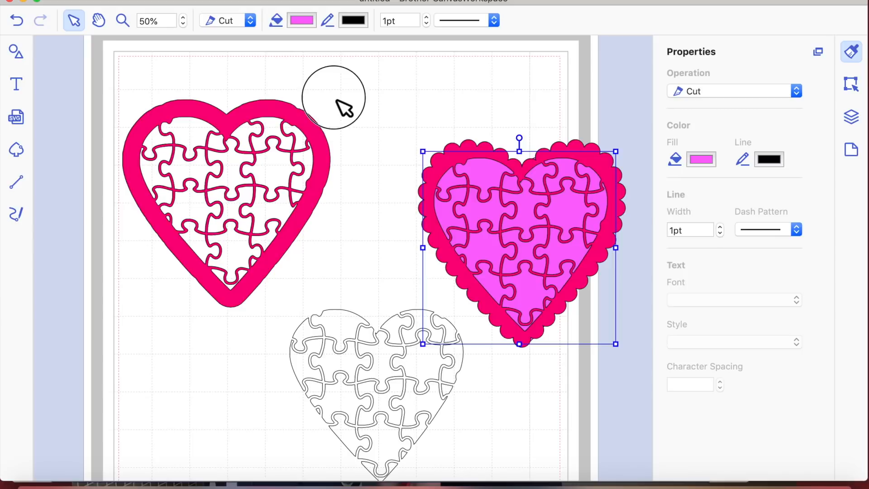
{"action": "left_click_drag", "start_coordinate": [405, 85], "coordinate": [473, 226]}
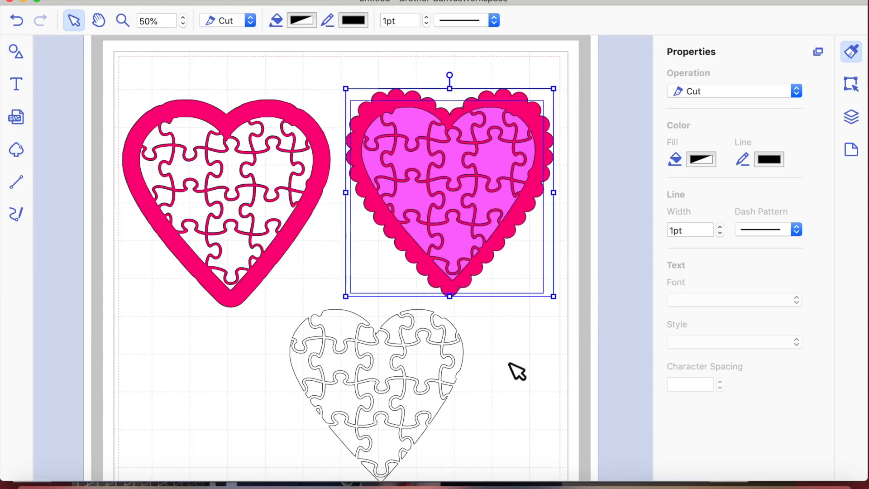
{"action": "left_click", "coordinate": [535, 413]}
Ungroup the loose heart puzzle pieces into separate shapes and deselect them
{"action": "left_click", "coordinate": [421, 362]}
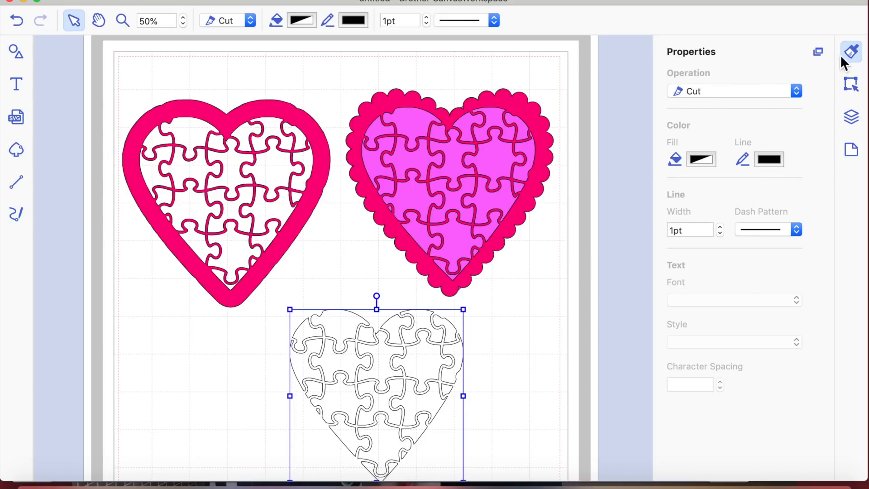
{"action": "left_click", "coordinate": [851, 118]}
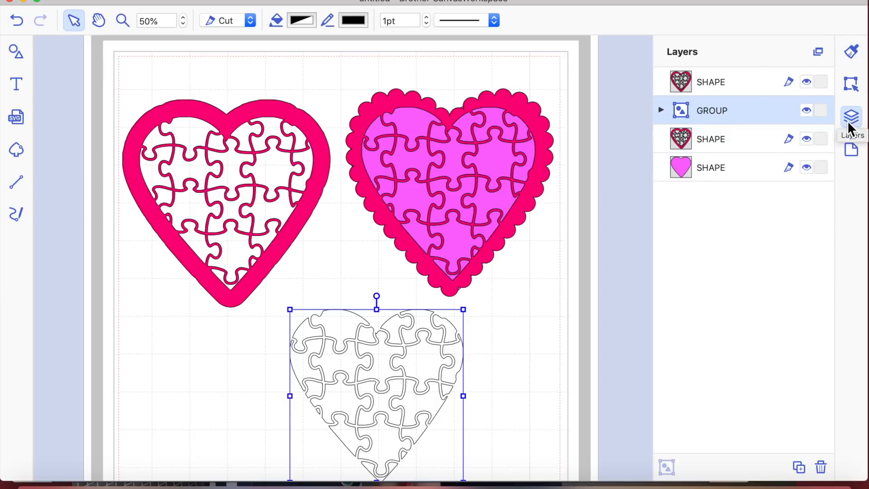
{"action": "right_click", "coordinate": [735, 113]}
{"action": "left_click", "coordinate": [773, 212]}
{"action": "left_click", "coordinate": [513, 363]}
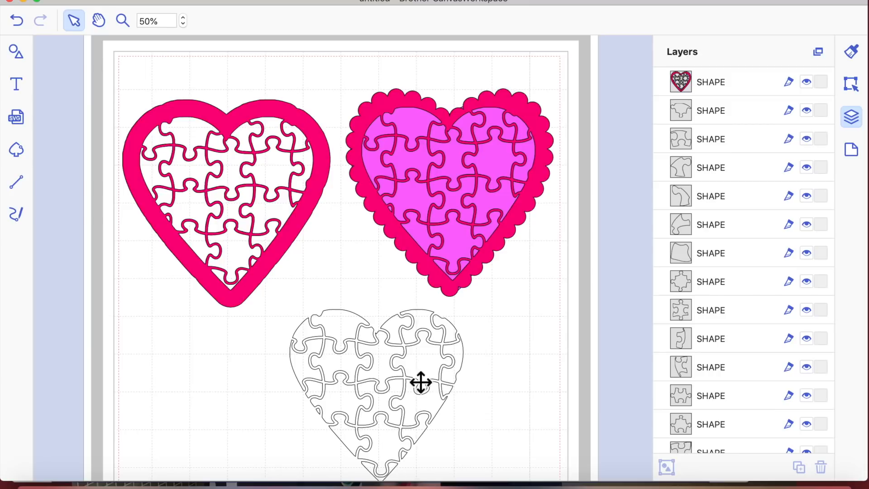
Pull five interior pieces out of the loose heart puzzle, placing one to its right and four to its left
{"action": "left_click_drag", "start_coordinate": [422, 358], "coordinate": [531, 339]}
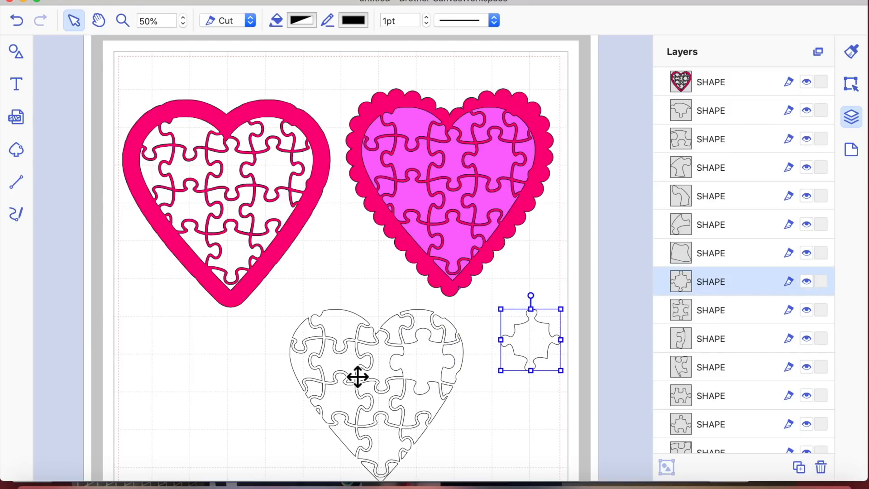
{"action": "left_click_drag", "start_coordinate": [397, 361], "coordinate": [231, 385]}
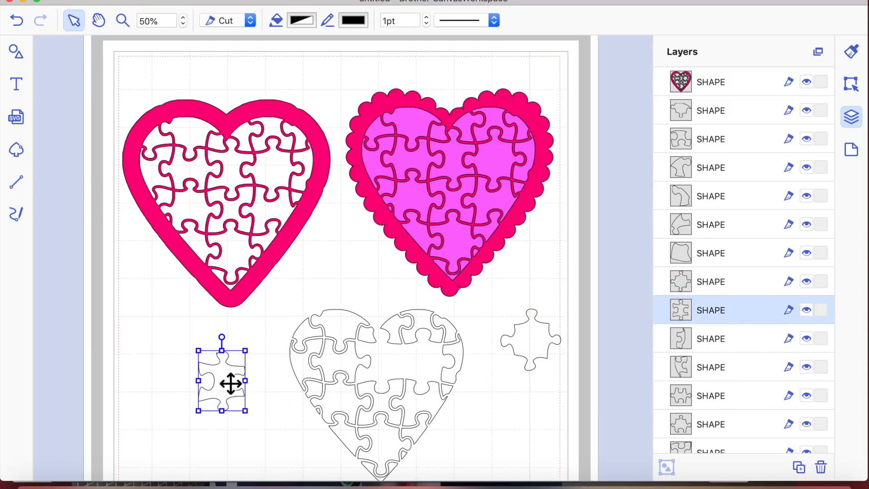
{"action": "left_click_drag", "start_coordinate": [351, 365], "coordinate": [199, 351]}
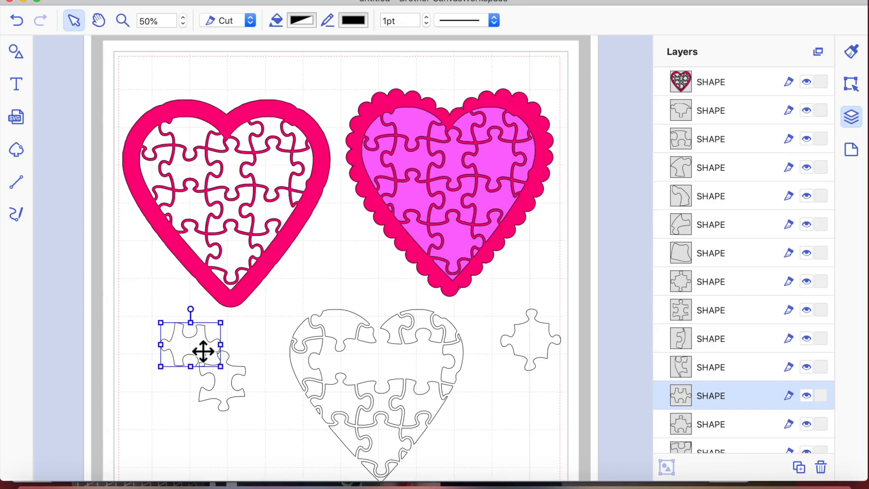
{"action": "left_click_drag", "start_coordinate": [389, 413], "coordinate": [242, 450]}
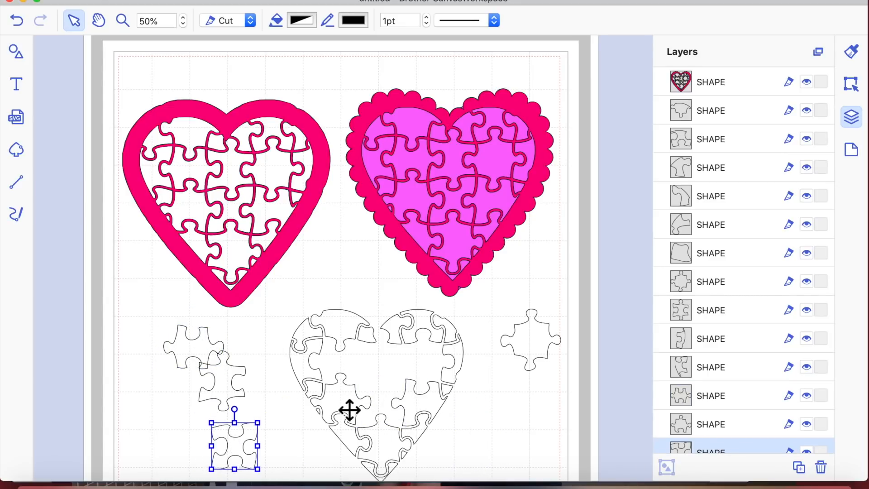
{"action": "left_click_drag", "start_coordinate": [348, 408], "coordinate": [198, 442]}
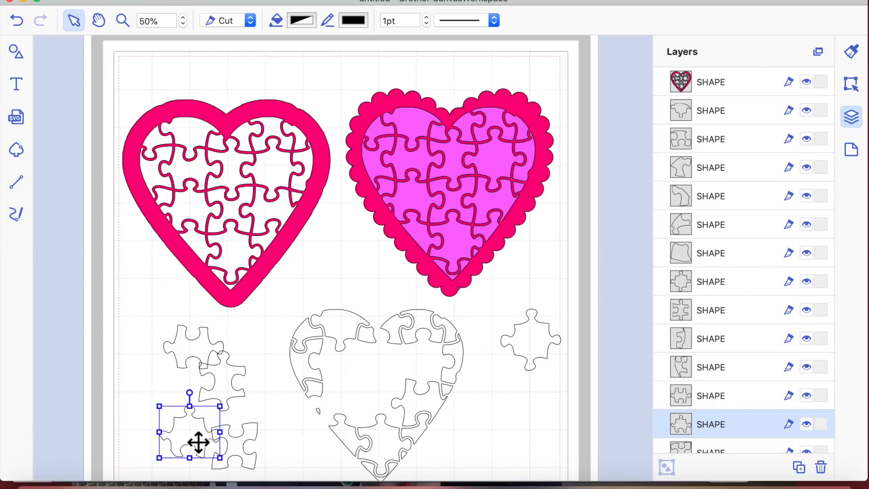
Undo the puzzle piece moves and the ungrouping, restoring the loose heart puzzle as one group in its original position
{"action": "left_click", "coordinate": [17, 23]}
{"action": "left_click", "coordinate": [17, 21]}
{"action": "left_click", "coordinate": [16, 21]}
{"action": "left_click", "coordinate": [16, 22]}
{"action": "left_click", "coordinate": [16, 22]}
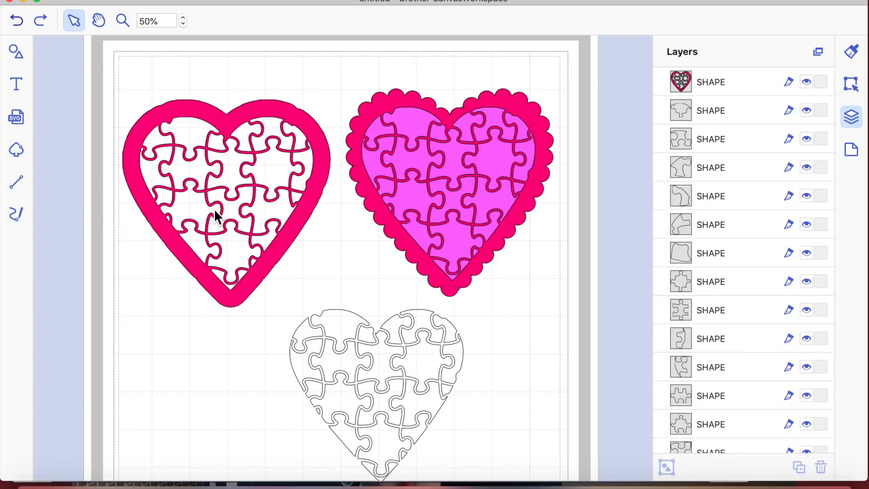
{"action": "left_click_drag", "start_coordinate": [354, 365], "coordinate": [302, 368]}
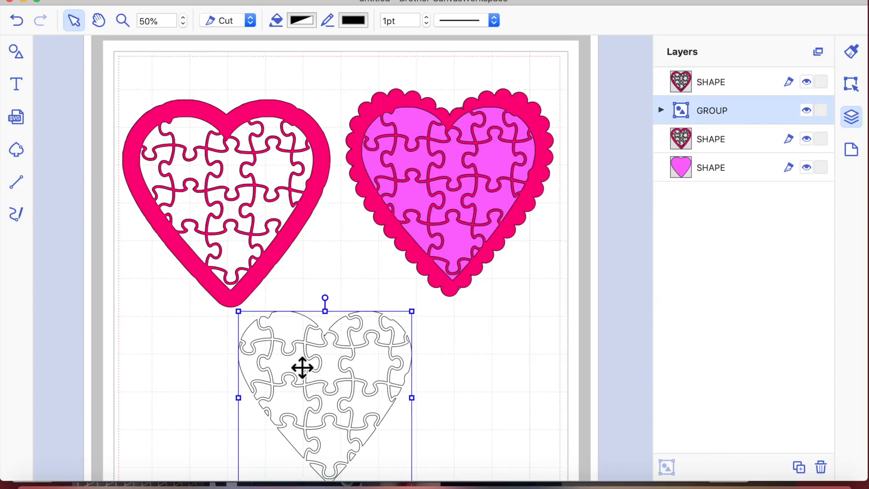
{"action": "left_click", "coordinate": [23, 19]}
Ungroup the loose heart puzzle into individual pieces again and clear the selection
{"action": "left_click", "coordinate": [756, 116]}
{"action": "right_click", "coordinate": [756, 116]}
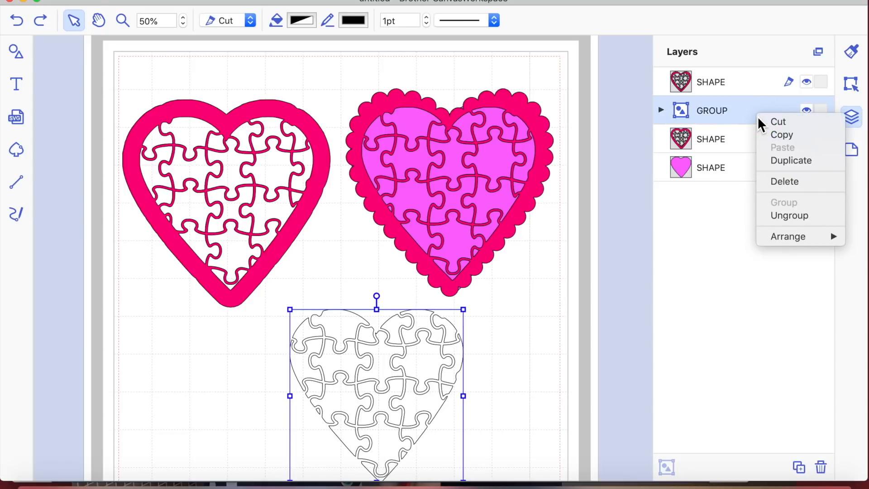
{"action": "left_click", "coordinate": [796, 215]}
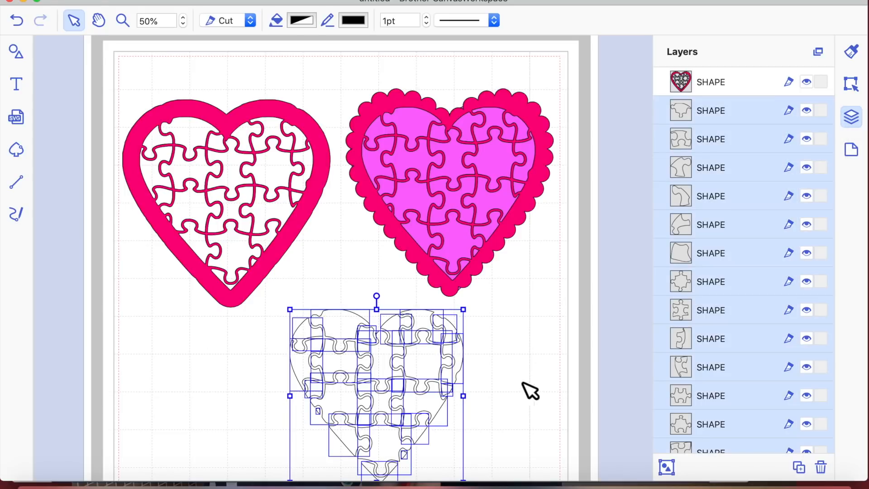
{"action": "left_click", "coordinate": [527, 390]}
Pull four whole interior pieces out of the loose heart puzzle, placing two to its left and two to its right
{"action": "left_click_drag", "start_coordinate": [381, 364], "coordinate": [217, 361]}
{"action": "left_click_drag", "start_coordinate": [341, 369], "coordinate": [196, 375]}
{"action": "left_click_drag", "start_coordinate": [423, 435], "coordinate": [518, 411]}
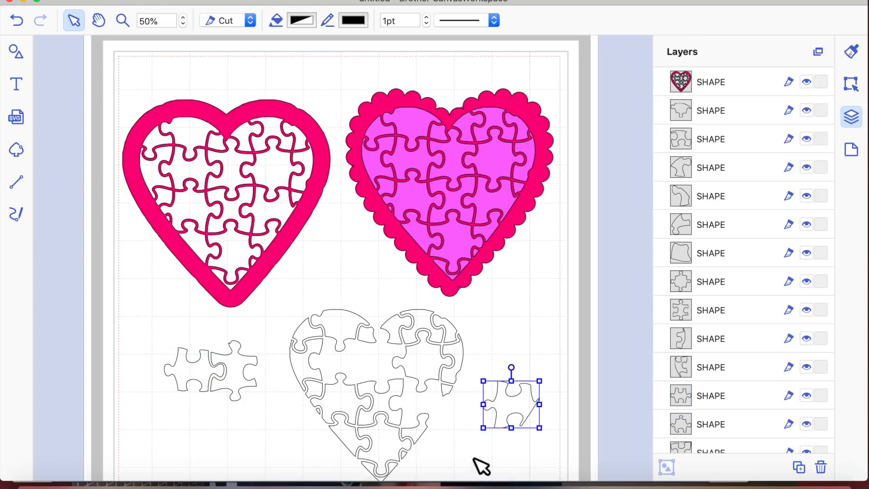
{"action": "key", "text": "super+z"}
{"action": "left_click_drag", "start_coordinate": [404, 393], "coordinate": [520, 419]}
{"action": "left_click_drag", "start_coordinate": [353, 400], "coordinate": [533, 310]}
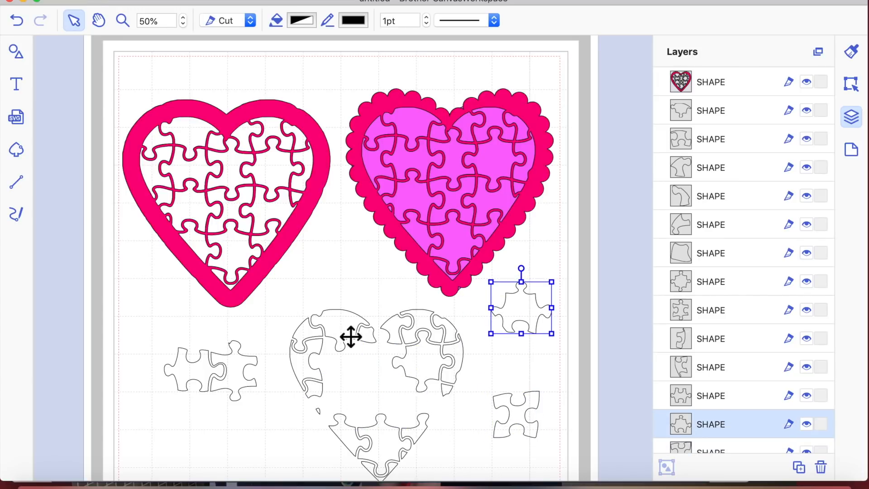
Move the large upper-left curved piece above the loose heart and the remaining full-size pieces out to its right
{"action": "left_click_drag", "start_coordinate": [350, 337], "coordinate": [345, 264]}
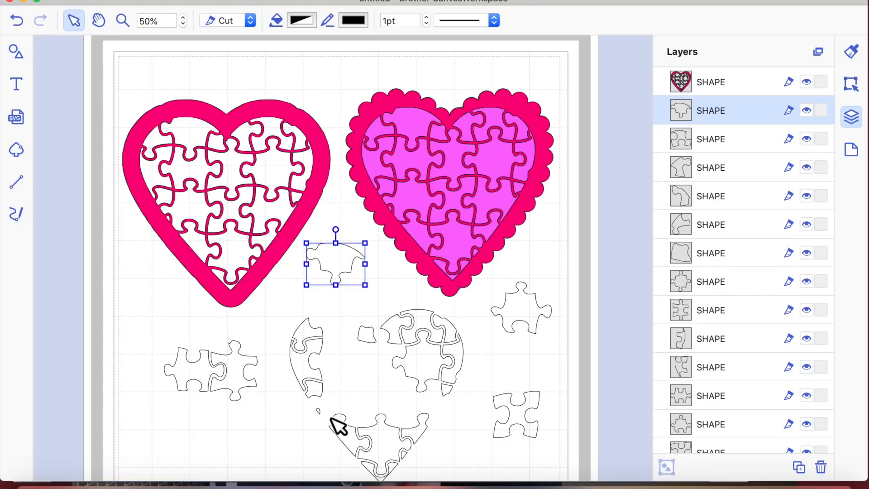
{"action": "left_click", "coordinate": [313, 376]}
{"action": "left_click_drag", "start_coordinate": [392, 455], "coordinate": [512, 357]}
{"action": "left_click_drag", "start_coordinate": [437, 332], "coordinate": [547, 263]}
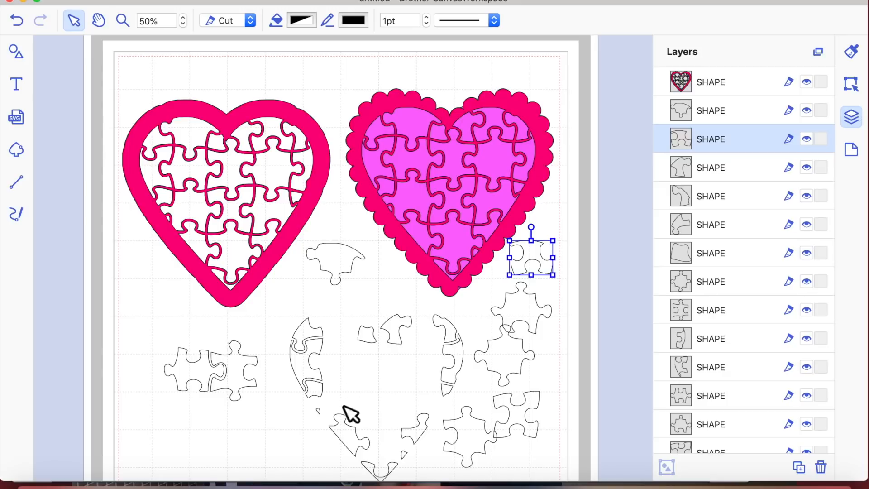
Delete the leftover partial pieces along the loose heart's left edge and the fragments at its upper centre
{"action": "left_click_drag", "start_coordinate": [293, 314], "coordinate": [362, 418]}
{"action": "key", "text": "Delete"}
{"action": "left_click", "coordinate": [396, 329]}
{"action": "key", "text": "Delete"}
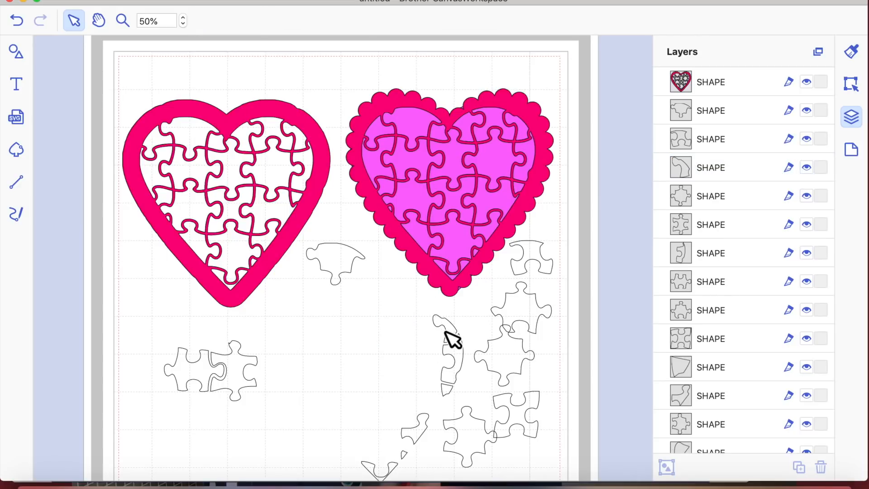
Delete the leftover partial pieces along the loose heart's right edge, working from top to bottom
{"action": "left_click", "coordinate": [456, 338]}
{"action": "key", "text": "Delete"}
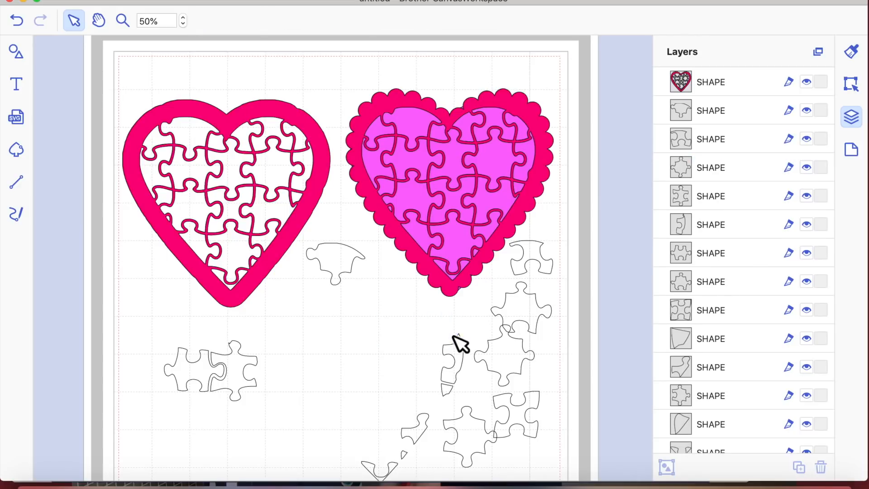
{"action": "left_click", "coordinate": [464, 366]}
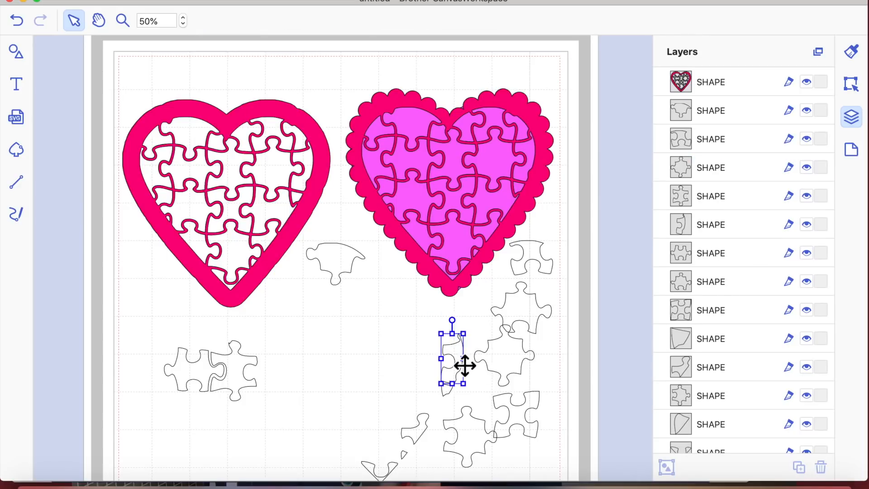
{"action": "key", "text": "Delete"}
{"action": "left_click", "coordinate": [450, 398]}
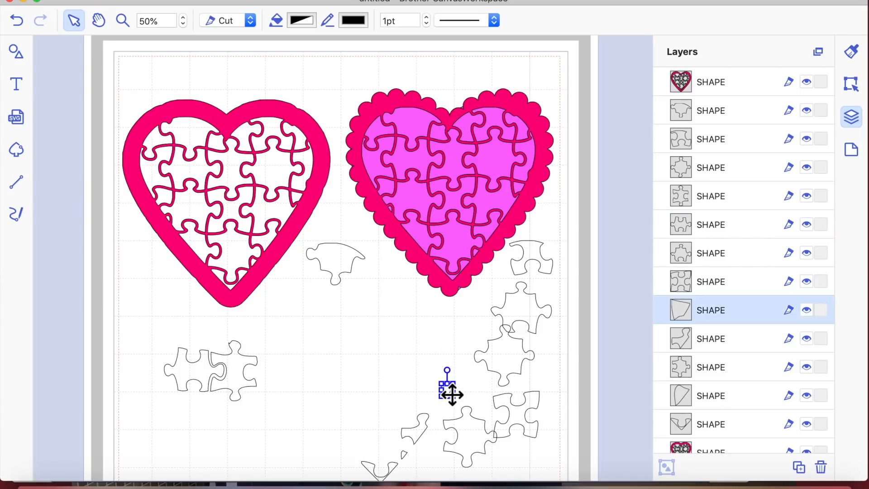
Delete the small leftover fragments below the hearts, keeping the full puzzle pieces
{"action": "key", "text": "Delete"}
{"action": "left_click_drag", "start_coordinate": [318, 402], "coordinate": [423, 482]}
{"action": "key", "text": "Delete"}
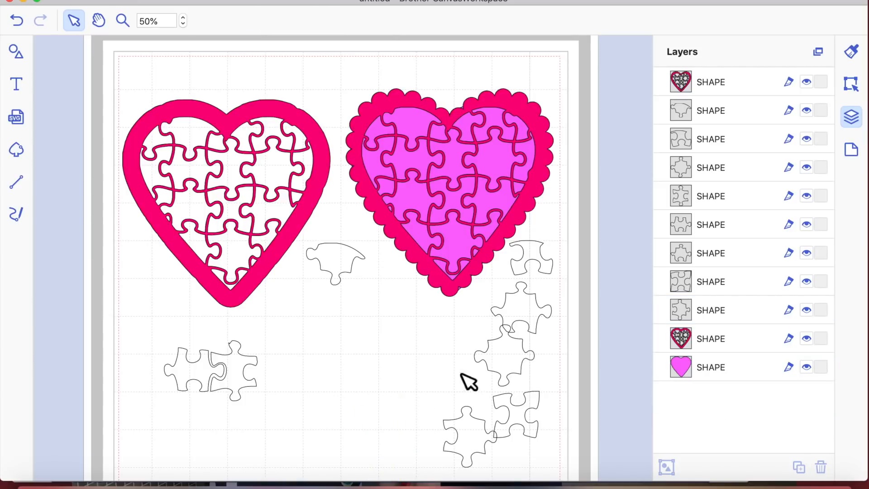
Pull two loose pieces into the open area, fill the curved-top one with Sea Foam, and fit it into the scalloped heart's upper left lobe
{"action": "left_click_drag", "start_coordinate": [540, 263], "coordinate": [384, 351]}
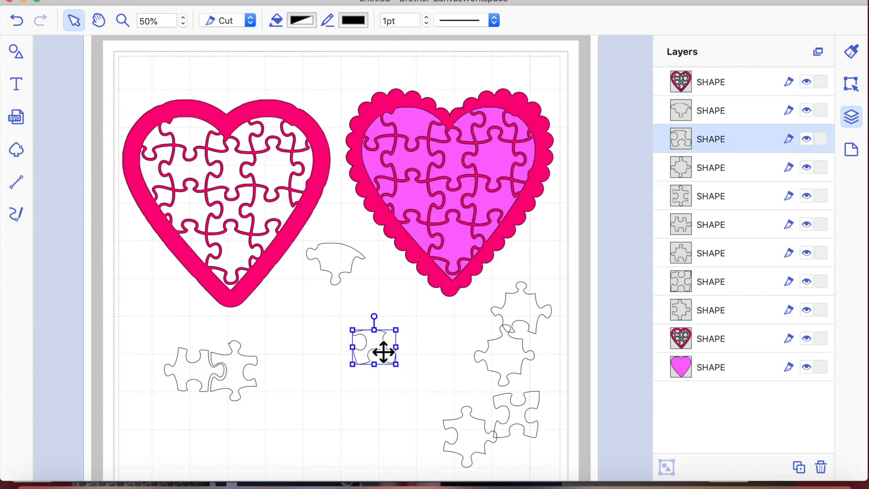
{"action": "left_click_drag", "start_coordinate": [338, 268], "coordinate": [326, 410]}
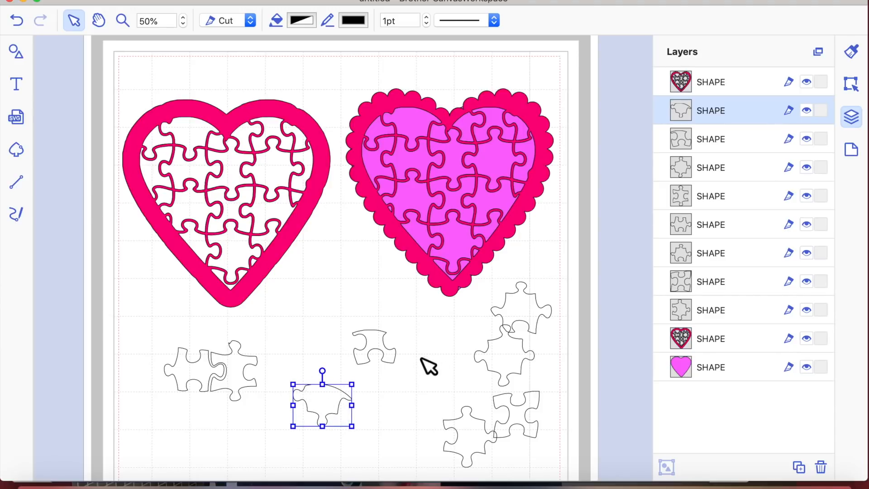
{"action": "left_click", "coordinate": [851, 51]}
{"action": "left_click", "coordinate": [700, 159]}
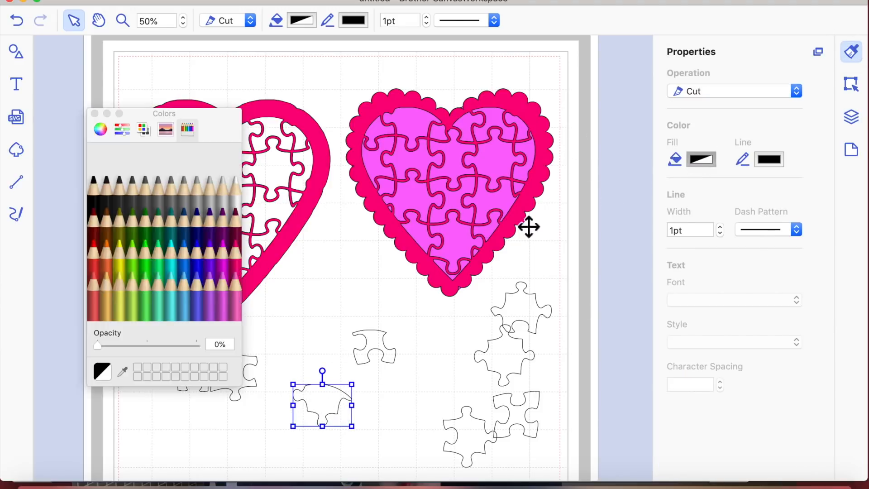
{"action": "left_click", "coordinate": [157, 261]}
{"action": "mouse_move", "coordinate": [323, 398]}
{"action": "left_mouse_down"}
{"action": "mouse_move", "coordinate": [414, 189]}
{"action": "mouse_move", "coordinate": [417, 133]}
{"action": "left_mouse_up"}
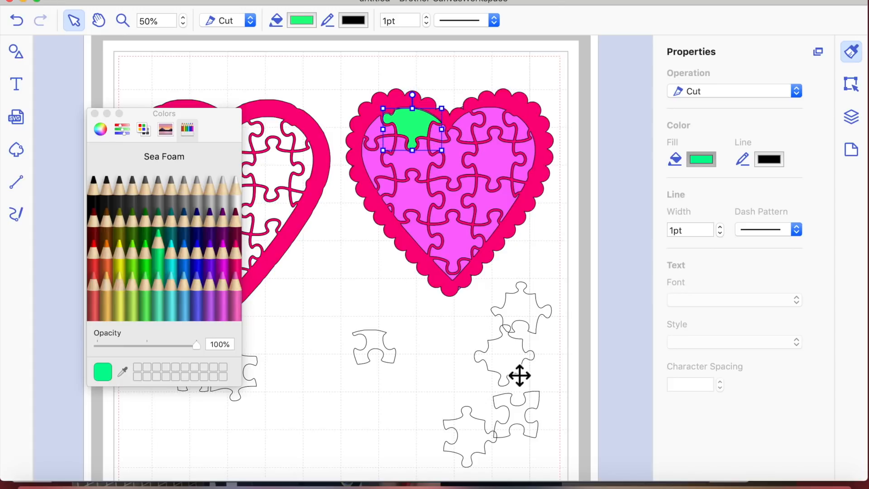
Fit two more loose pieces into the scalloped heart, filling the one in the right lobe cyan and the lower-left one Lemon
{"action": "left_click_drag", "start_coordinate": [519, 375], "coordinate": [508, 180]}
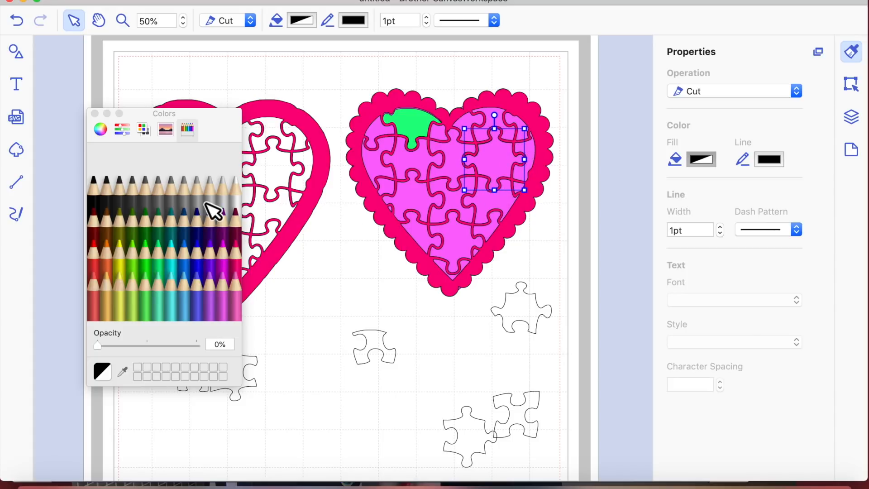
{"action": "left_click", "coordinate": [172, 259]}
{"action": "left_click_drag", "start_coordinate": [535, 307], "coordinate": [427, 197]}
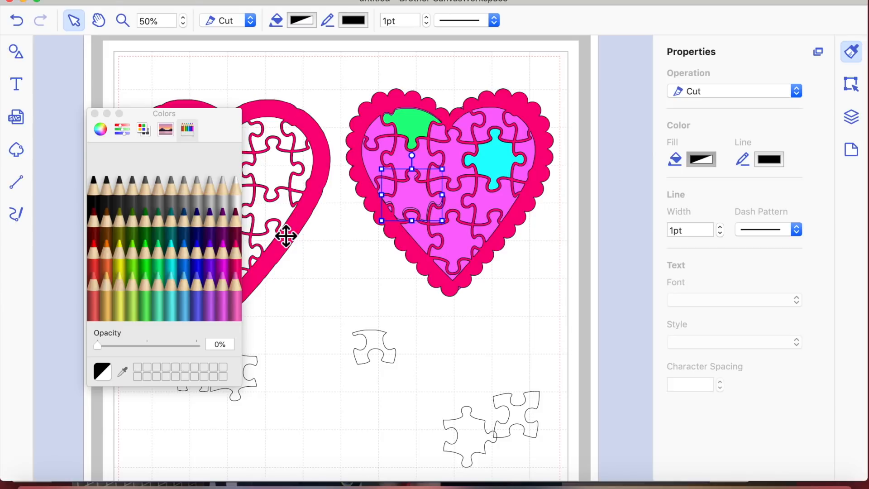
{"action": "left_click", "coordinate": [123, 267]}
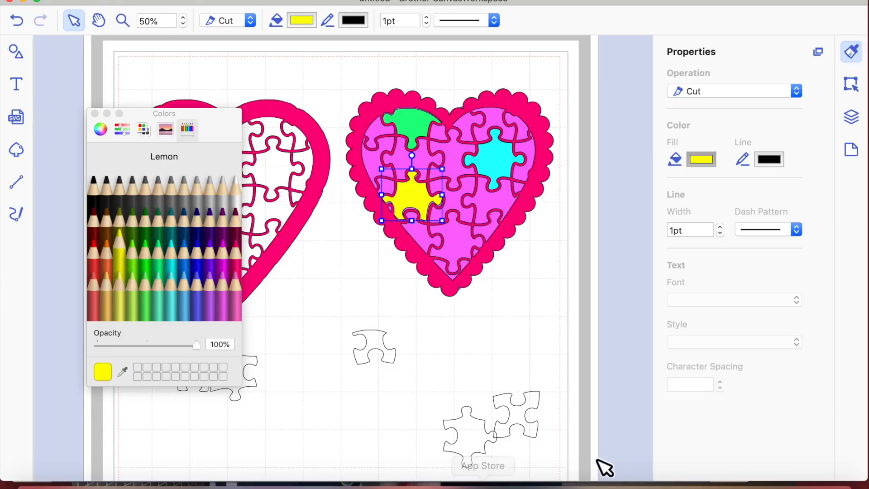
Fit another loose piece just above the scalloped heart's bottom tip, fill it with Tangerine, and close the color picker
{"action": "mouse_move", "coordinate": [474, 444]}
{"action": "left_mouse_down"}
{"action": "mouse_move", "coordinate": [468, 249]}
{"action": "mouse_move", "coordinate": [452, 234]}
{"action": "mouse_move", "coordinate": [461, 249]}
{"action": "left_mouse_up"}
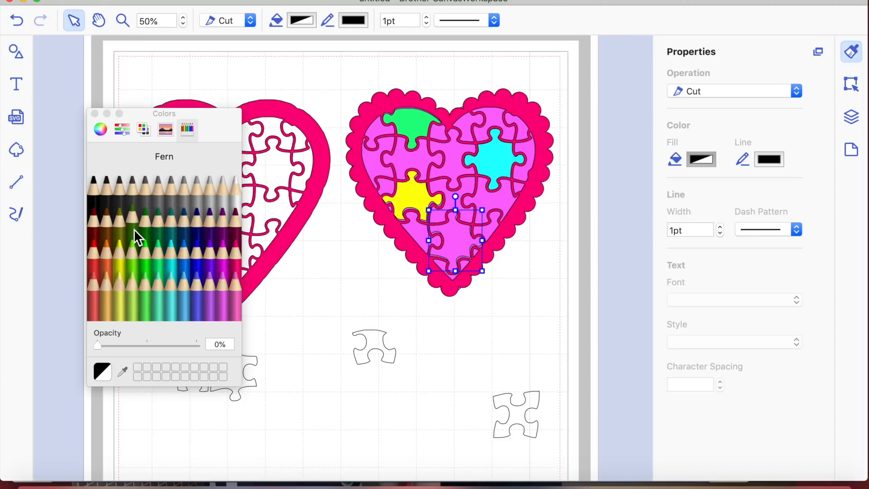
{"action": "left_click", "coordinate": [105, 262]}
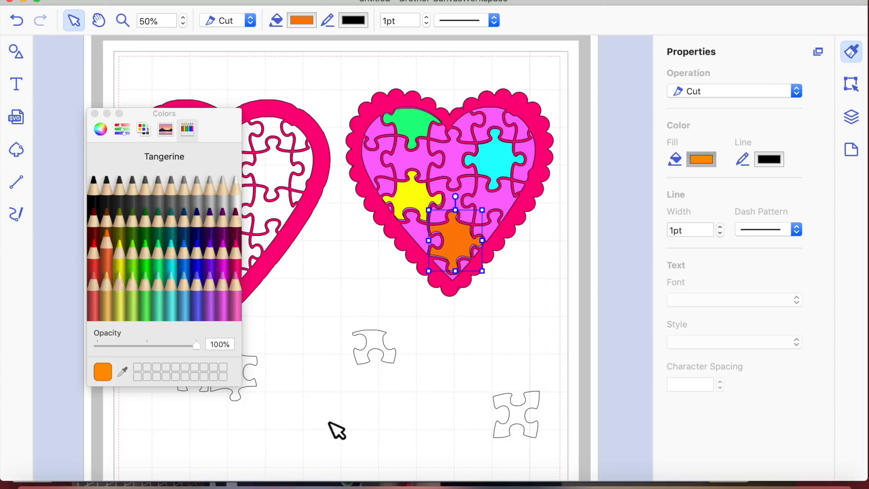
{"action": "left_click", "coordinate": [333, 417]}
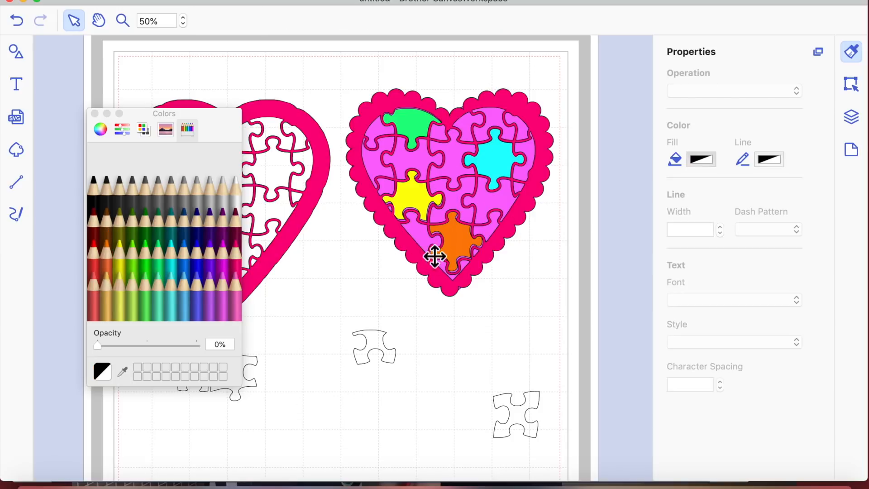
{"action": "left_click", "coordinate": [95, 114]}
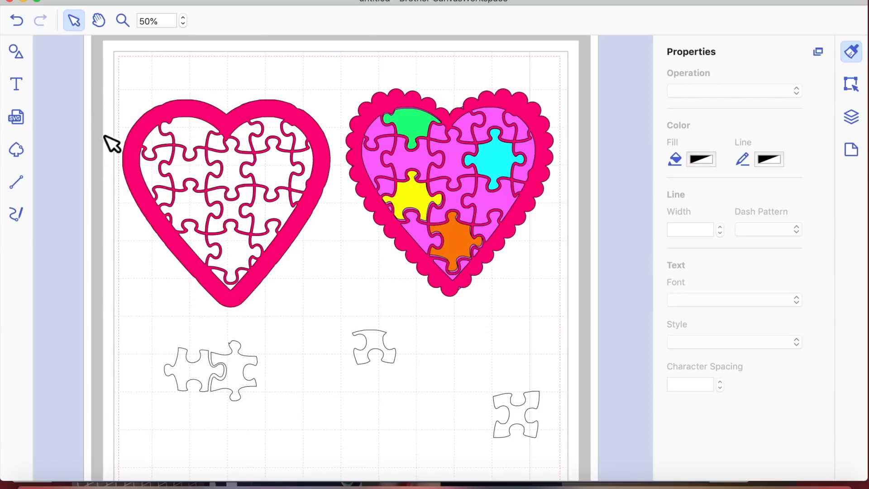
Move the two separate unfilled puzzle pieces up above the plain heart, leaving the interlocking pair in place
{"action": "left_click_drag", "start_coordinate": [159, 342], "coordinate": [297, 434]}
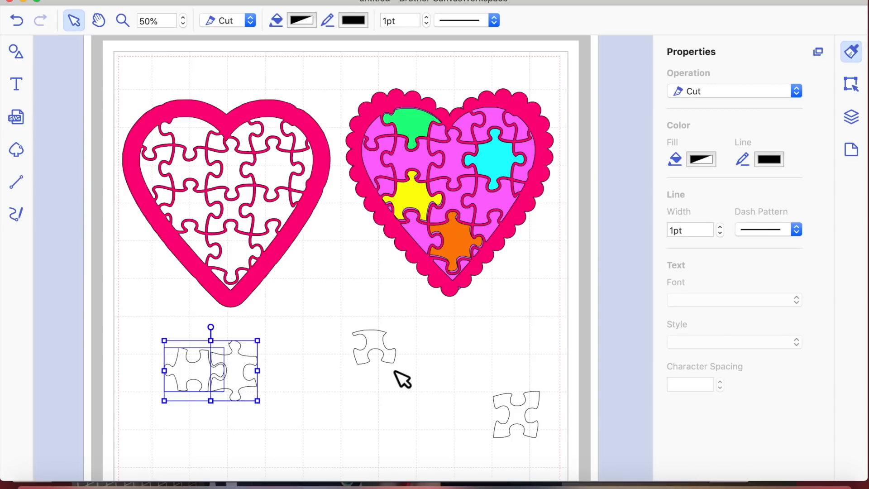
{"action": "left_click_drag", "start_coordinate": [382, 351], "coordinate": [333, 87]}
{"action": "left_click_drag", "start_coordinate": [520, 424], "coordinate": [231, 91]}
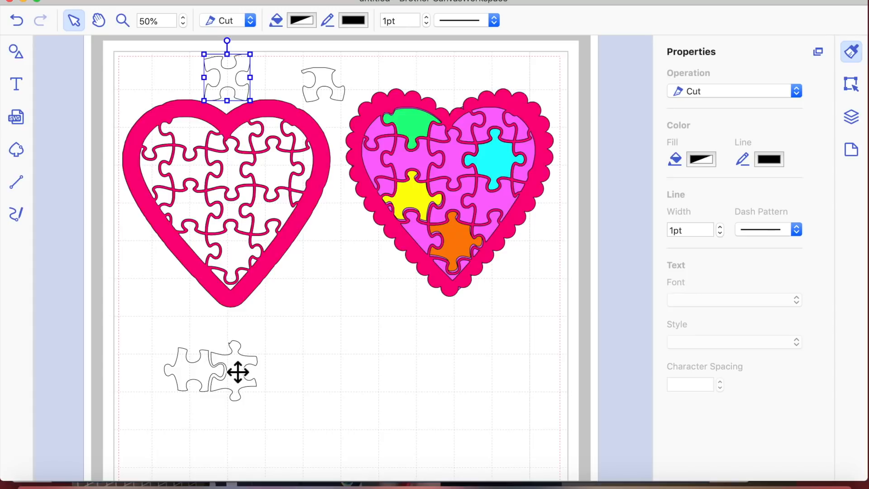
Create an outward offset line with 0.04" spacing and round corners around the scalloped heart's outer edge
{"action": "left_click", "coordinate": [464, 287]}
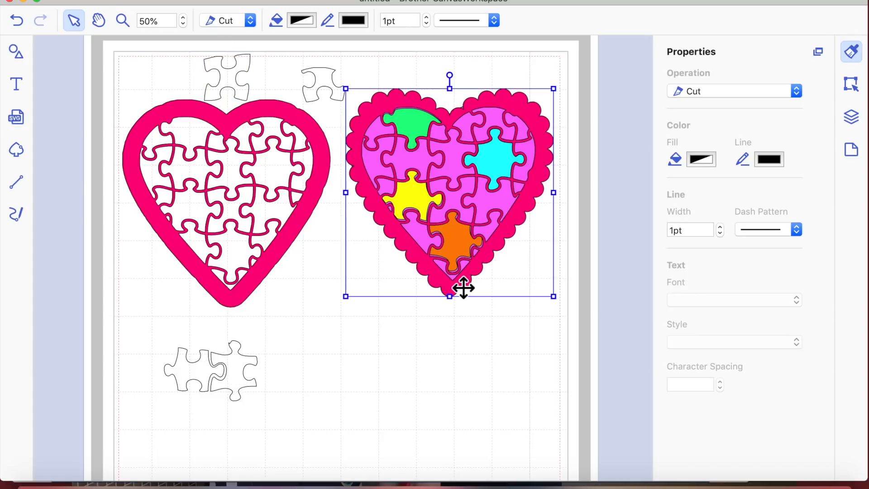
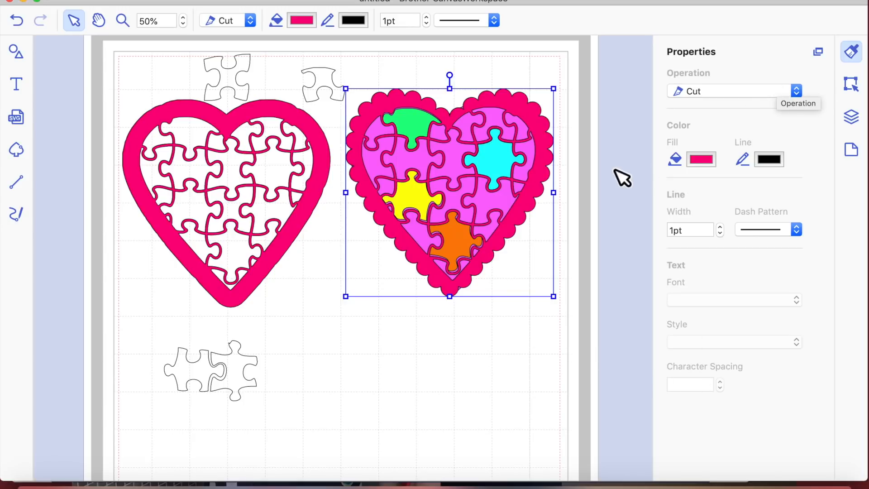
{"action": "left_click", "coordinate": [851, 84]}
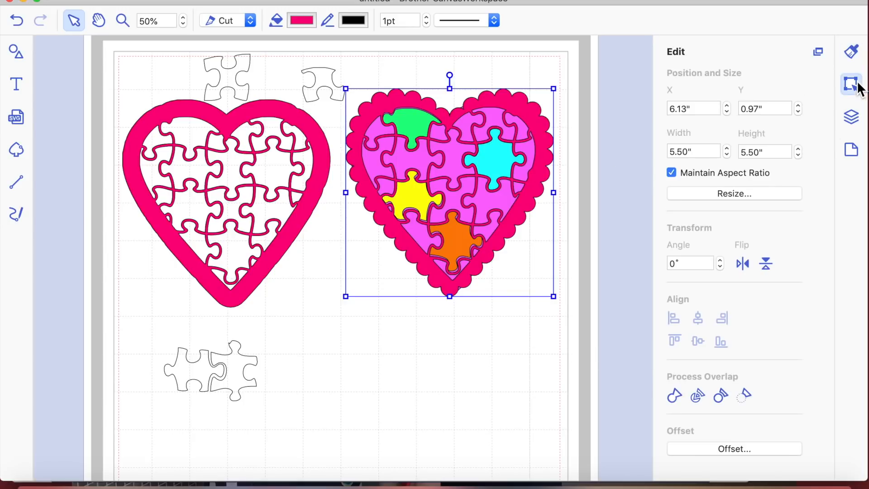
{"action": "left_click", "coordinate": [750, 450]}
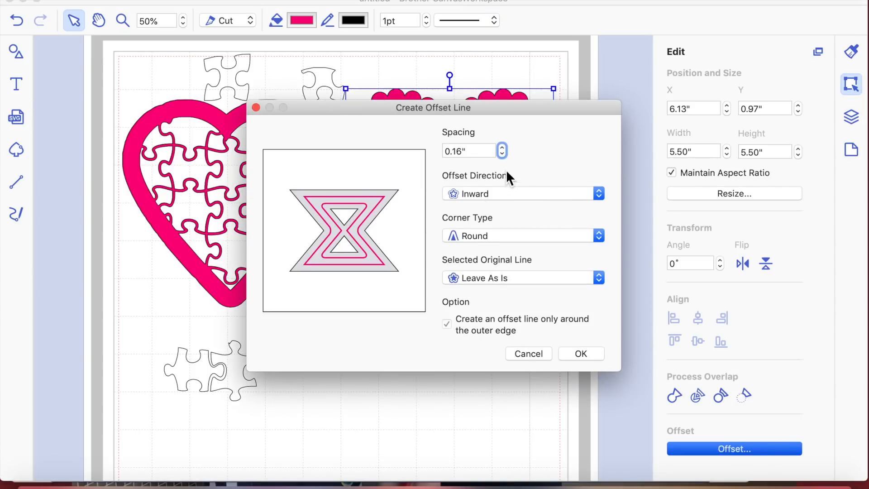
{"action": "left_click", "coordinate": [598, 194]}
{"action": "left_click", "coordinate": [579, 181]}
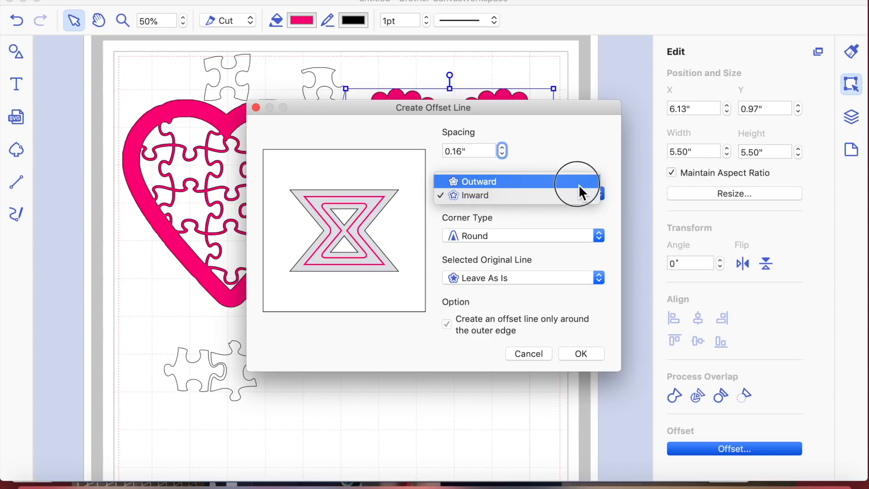
{"action": "left_click", "coordinate": [502, 151]}
{"action": "left_click", "coordinate": [504, 150]}
{"action": "left_click", "coordinate": [504, 150]}
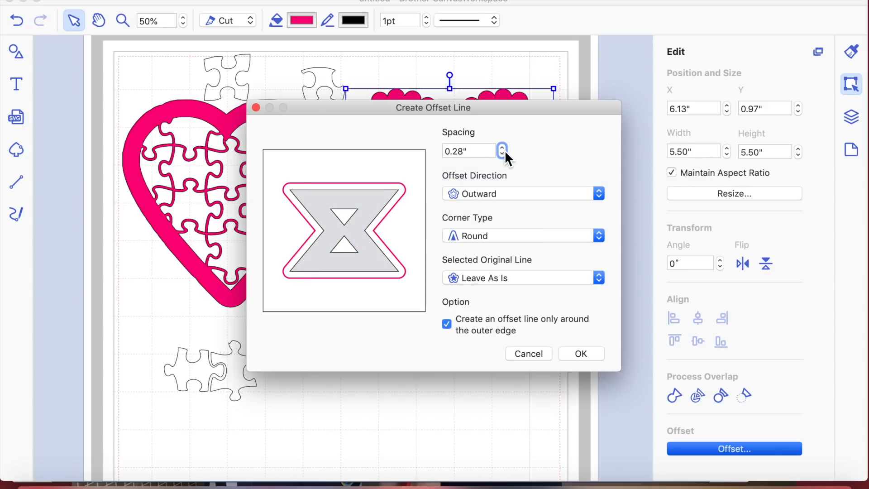
{"action": "left_click", "coordinate": [502, 156]}
{"action": "left_click", "coordinate": [503, 156]}
{"action": "left_click", "coordinate": [502, 155]}
{"action": "left_click", "coordinate": [503, 155]}
{"action": "left_click", "coordinate": [503, 155]}
{"action": "left_click", "coordinate": [503, 155]}
{"action": "left_click", "coordinate": [582, 353]}
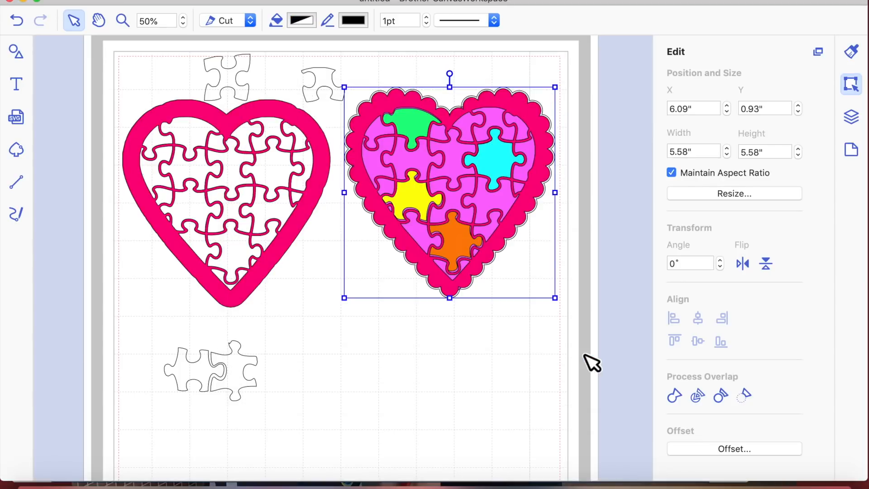
Move the scalloped offset outline below the colored heart and create an inward offset of it with 0.04" spacing
{"action": "left_click", "coordinate": [521, 245]}
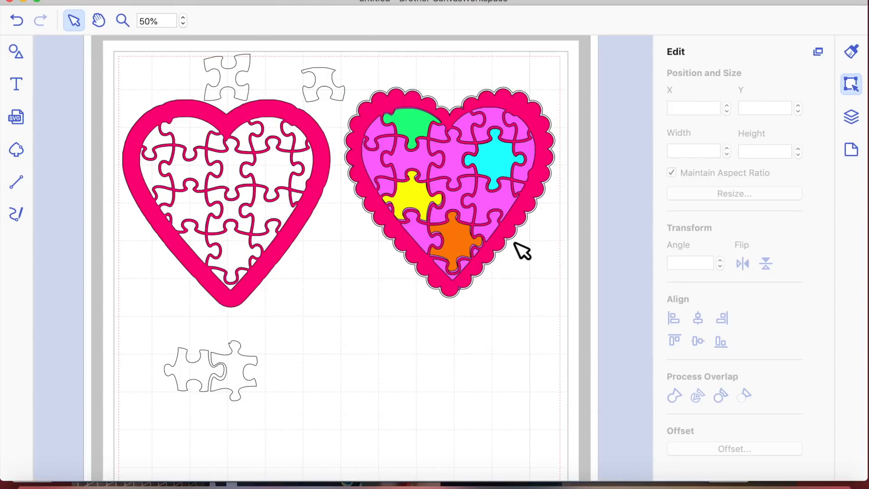
{"action": "left_click_drag", "start_coordinate": [510, 249], "coordinate": [508, 437]}
{"action": "left_click", "coordinate": [744, 447]}
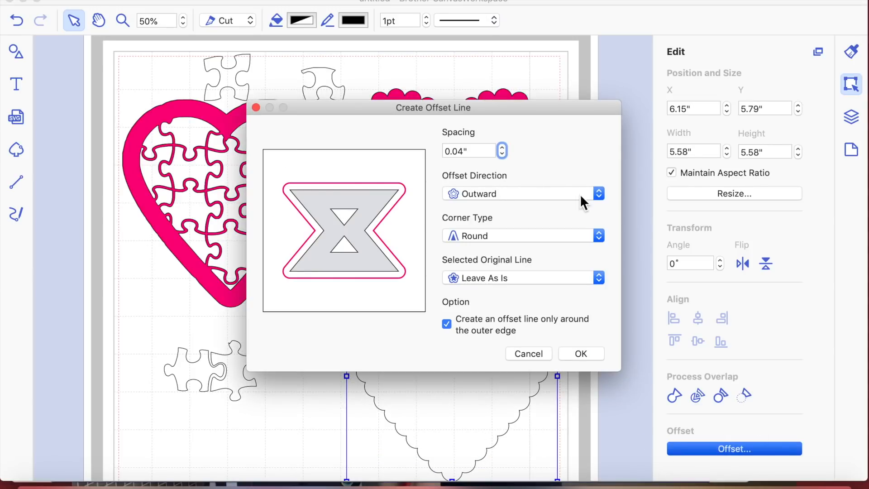
{"action": "left_click", "coordinate": [601, 195]}
{"action": "left_click", "coordinate": [581, 209]}
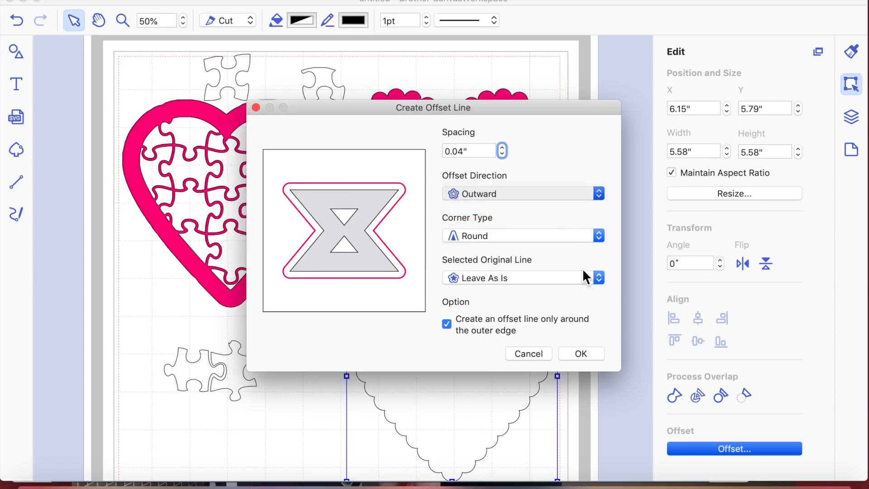
{"action": "left_click", "coordinate": [588, 353]}
Separate the two blank scalloped outlines, delete the larger one, and place the smaller one beneath the colored heart
{"action": "left_click", "coordinate": [472, 419]}
{"action": "left_click_drag", "start_coordinate": [471, 419], "coordinate": [379, 427]}
{"action": "left_click", "coordinate": [512, 396]}
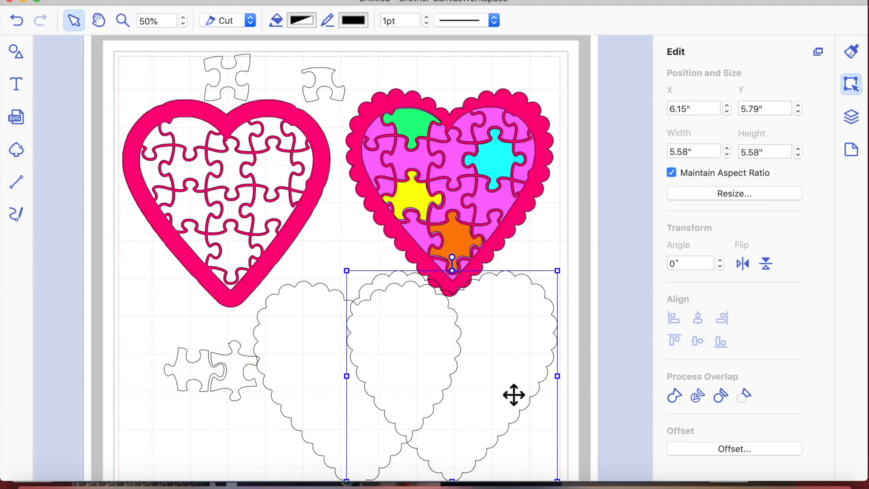
{"action": "key", "text": "Delete"}
{"action": "left_click_drag", "start_coordinate": [393, 379], "coordinate": [436, 384]}
Move the plain puzzle heart and the two separate loose pieces off the left side of the mat
{"action": "left_click_drag", "start_coordinate": [300, 226], "coordinate": [92, 227]}
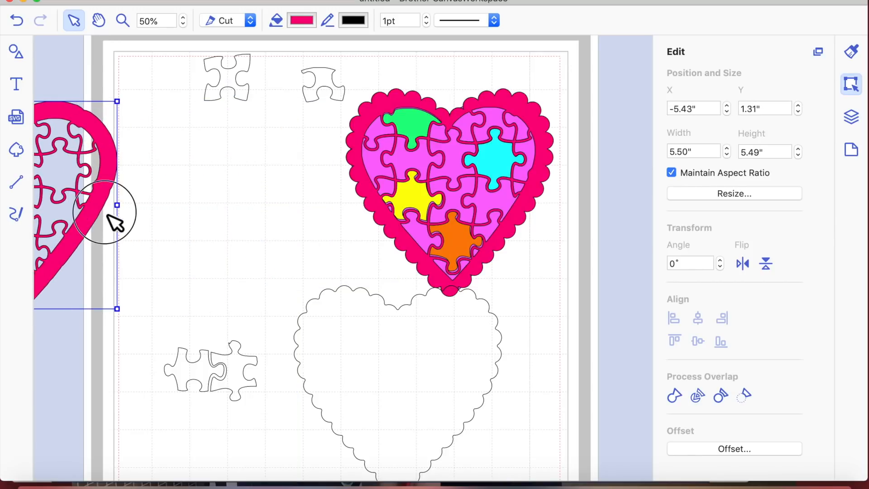
{"action": "left_click", "coordinate": [112, 222]}
{"action": "left_click", "coordinate": [68, 209]}
{"action": "left_click_drag", "start_coordinate": [68, 210], "coordinate": [55, 209]}
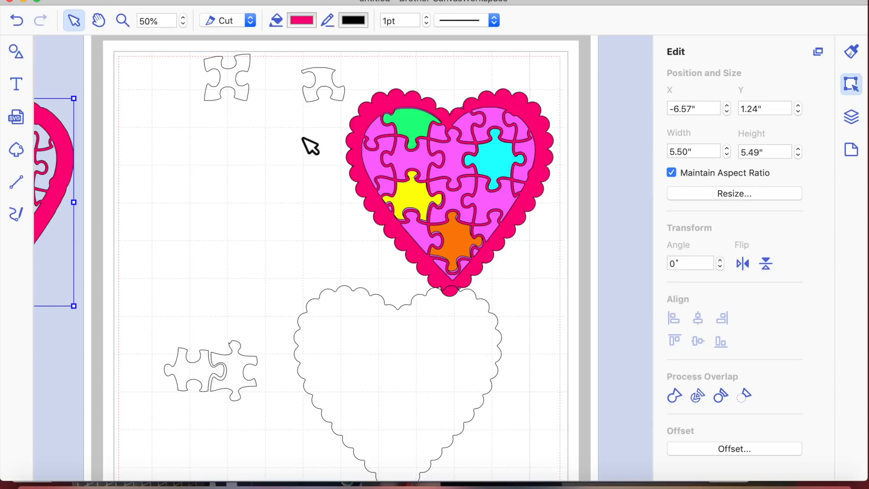
{"action": "left_click_drag", "start_coordinate": [330, 89], "coordinate": [92, 279]}
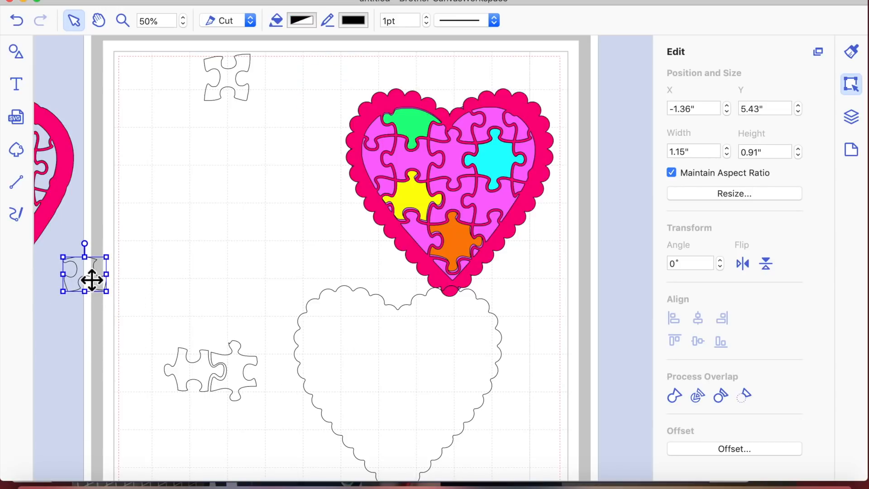
{"action": "mouse_move", "coordinate": [235, 73]}
{"action": "left_mouse_down"}
{"action": "mouse_move", "coordinate": [134, 101]}
{"action": "mouse_move", "coordinate": [15, 156]}
{"action": "left_mouse_up"}
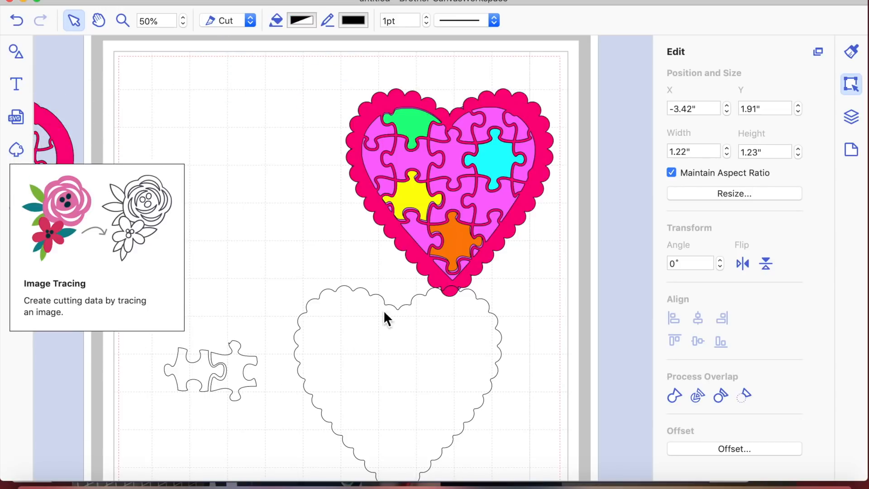
Move the blank scalloped outline to the mat's upper left and group the colored scalloped heart with its puzzle pieces
{"action": "left_click_drag", "start_coordinate": [353, 329], "coordinate": [471, 262]}
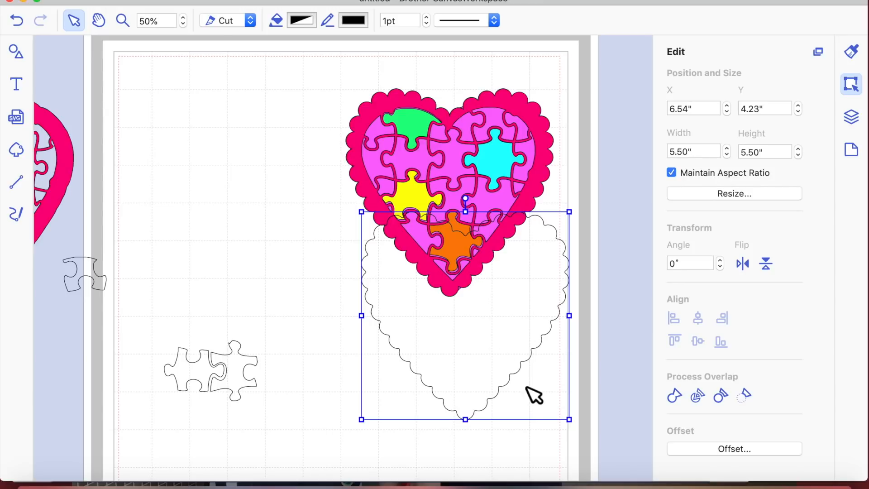
{"action": "left_click_drag", "start_coordinate": [496, 353], "coordinate": [286, 212]}
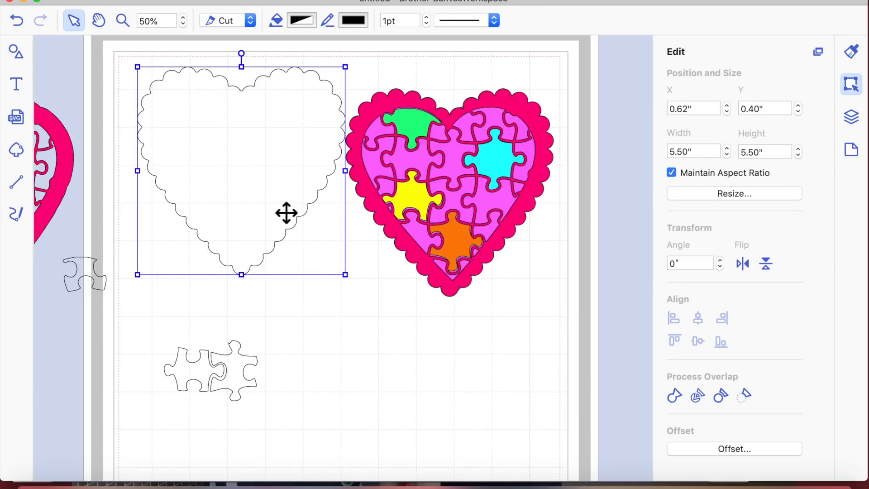
{"action": "left_click_drag", "start_coordinate": [543, 290], "coordinate": [360, 102]}
{"action": "right_click", "coordinate": [392, 158]}
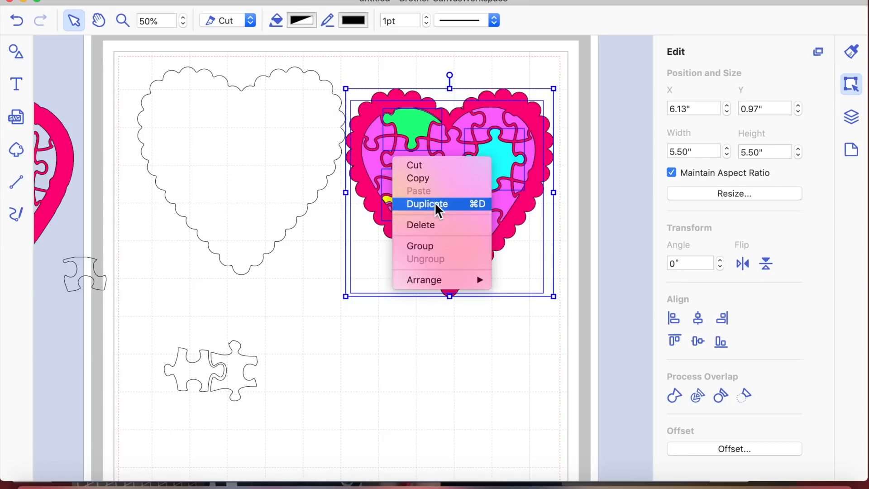
{"action": "left_click", "coordinate": [440, 245]}
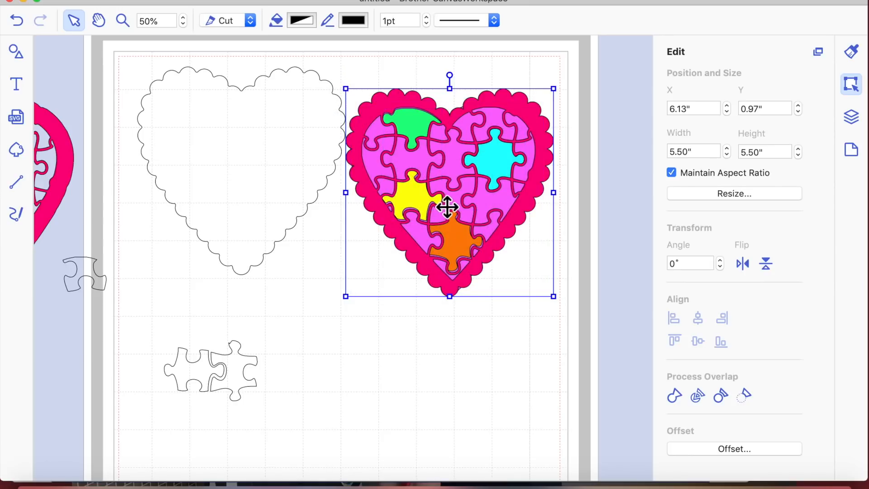
Move the grouped heart off the mat's right side, the loose piece further off the left, and the blank outline beside the interlocking pair
{"action": "left_click_drag", "start_coordinate": [478, 189], "coordinate": [656, 180]}
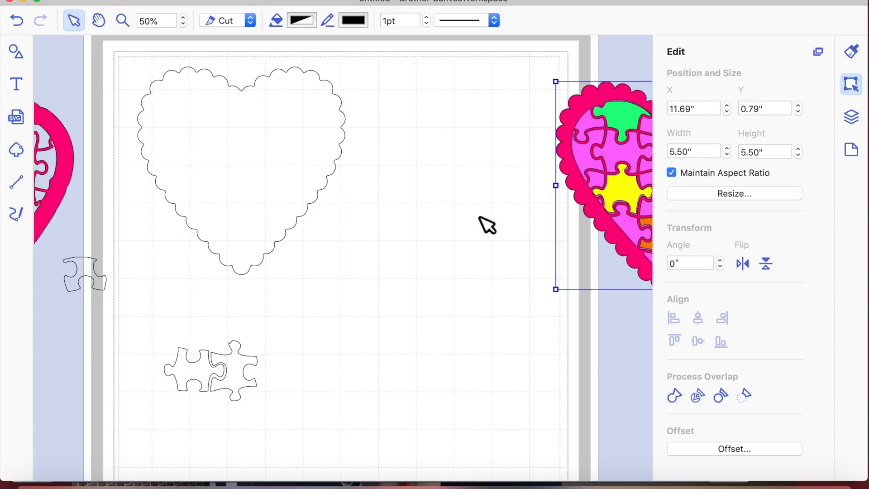
{"action": "left_click_drag", "start_coordinate": [91, 272], "coordinate": [47, 291]}
{"action": "left_click_drag", "start_coordinate": [278, 197], "coordinate": [423, 346]}
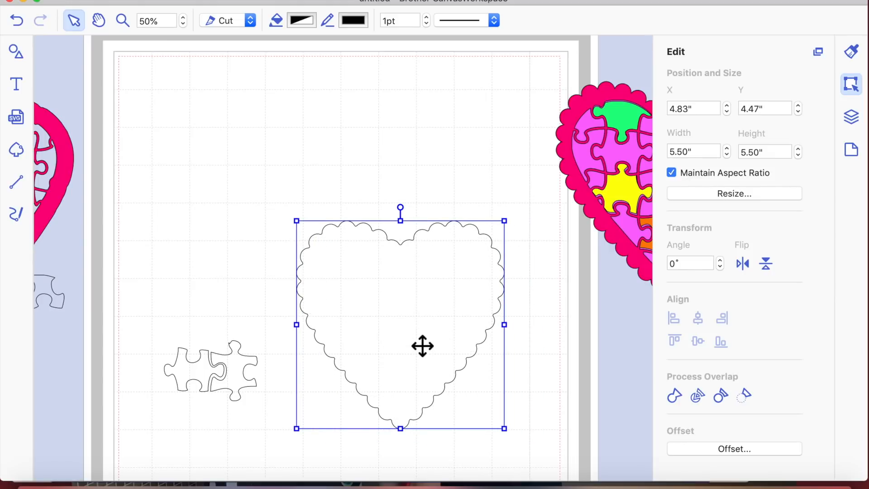
Duplicate the blank scalloped heart outline, flip the copy vertically, and position both hearts so their lobes overlap slightly
{"action": "right_click", "coordinate": [420, 343]}
{"action": "left_click", "coordinate": [467, 383]}
{"action": "left_click_drag", "start_coordinate": [442, 345], "coordinate": [429, 261]}
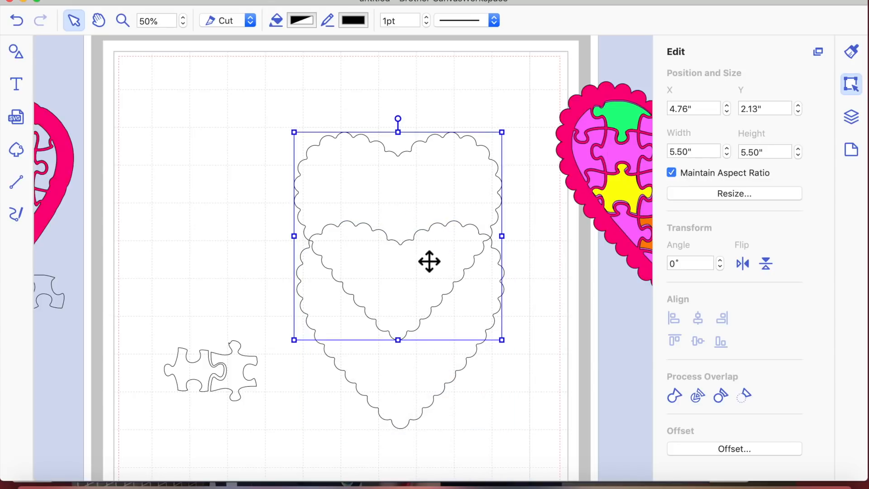
{"action": "left_click", "coordinate": [765, 263]}
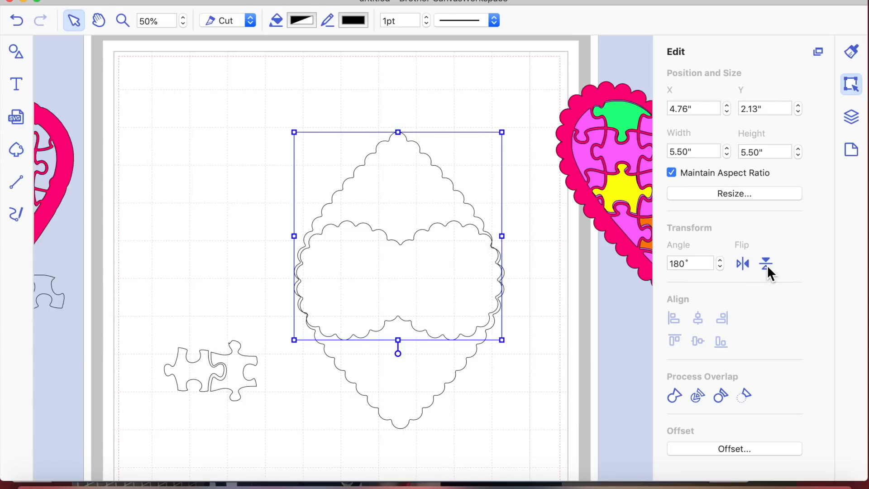
{"action": "left_click_drag", "start_coordinate": [407, 183], "coordinate": [406, 107]}
{"action": "left_click_drag", "start_coordinate": [403, 381], "coordinate": [403, 400]}
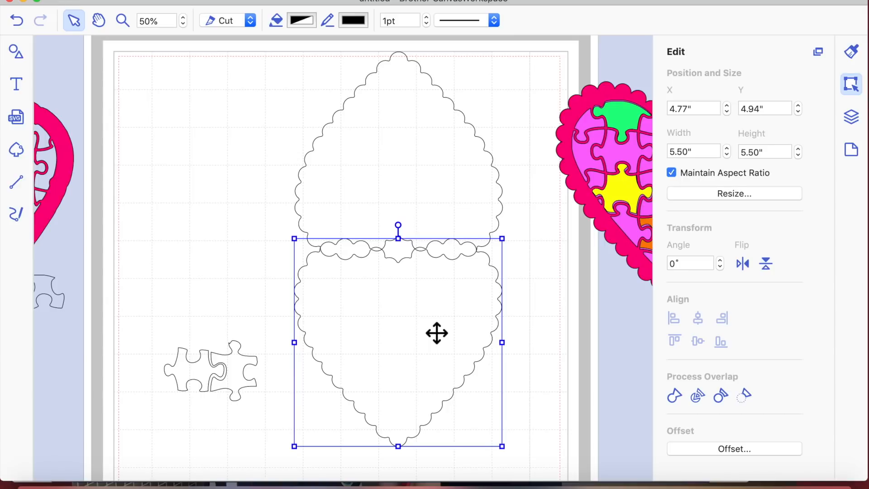
Align the two overlapping scalloped outlines on their horizontal centers and weld them into one shape
{"action": "left_click", "coordinate": [620, 182]}
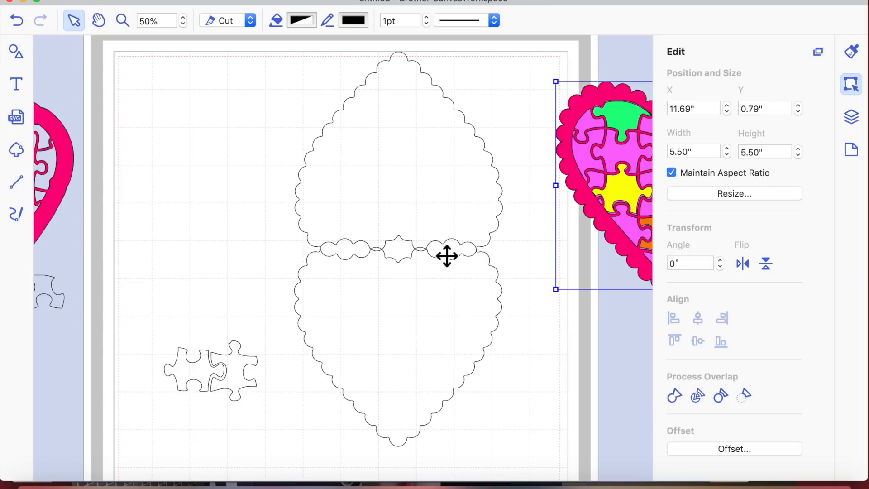
{"action": "left_click_drag", "start_coordinate": [303, 56], "coordinate": [398, 121]}
{"action": "left_click_drag", "start_coordinate": [457, 294], "coordinate": [473, 360]}
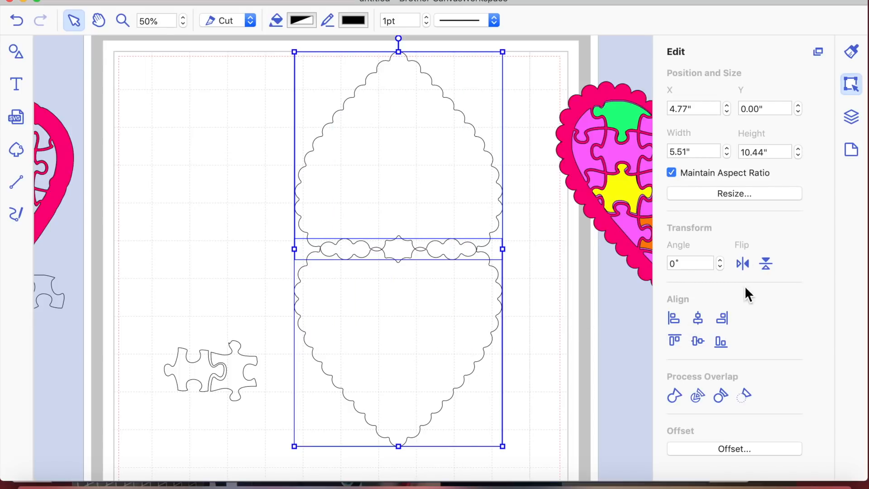
{"action": "left_click", "coordinate": [699, 319]}
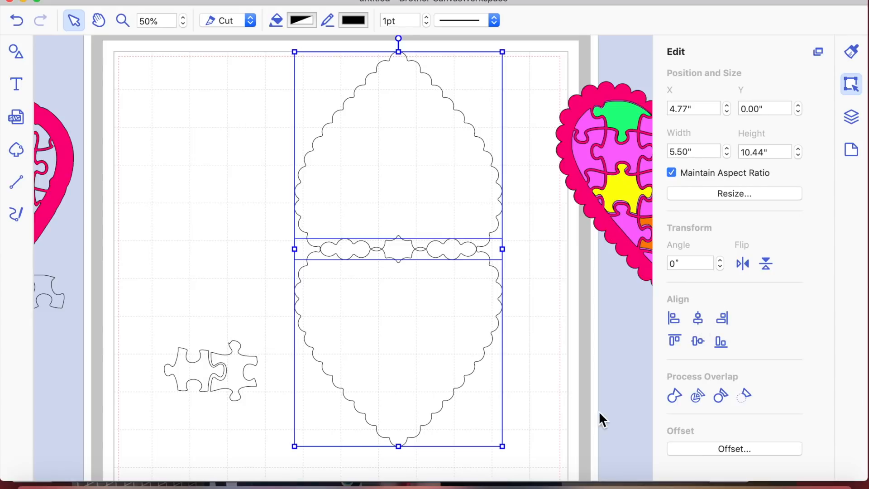
{"action": "left_click", "coordinate": [674, 396]}
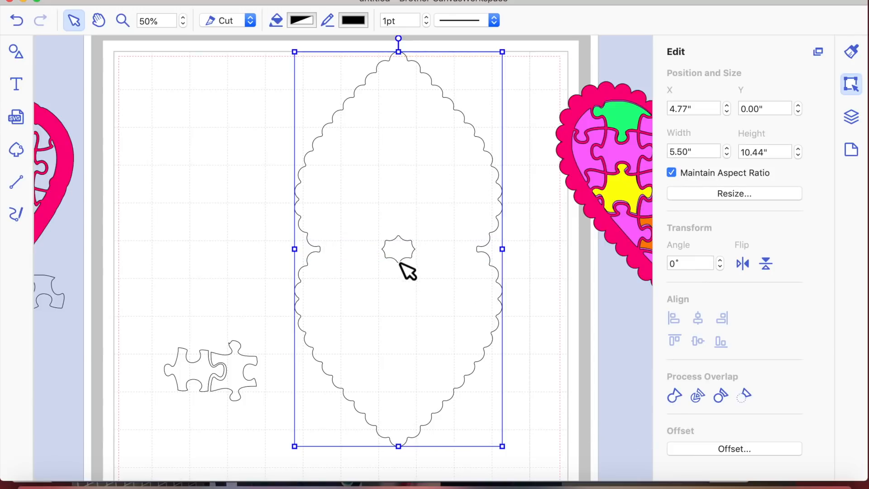
{"action": "left_click", "coordinate": [525, 288]}
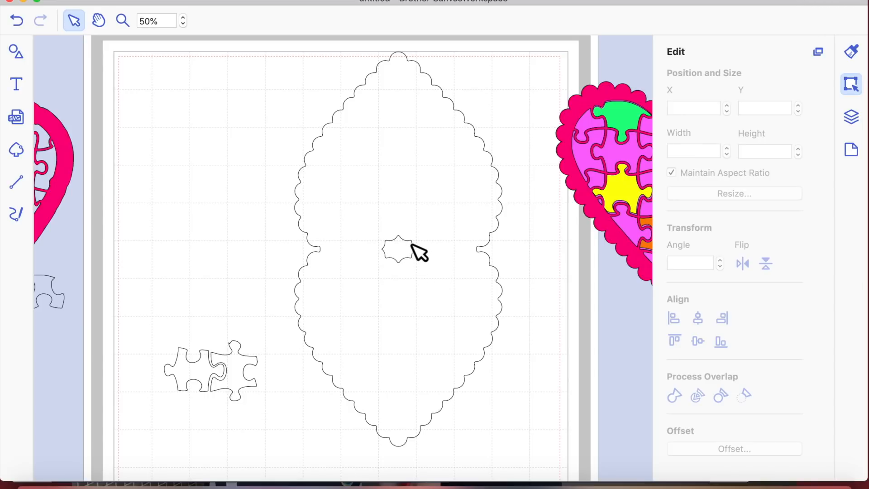
Remove the small star-shaped cutout at the center of the welded outline by deleting all its path points
{"action": "left_click", "coordinate": [412, 297]}
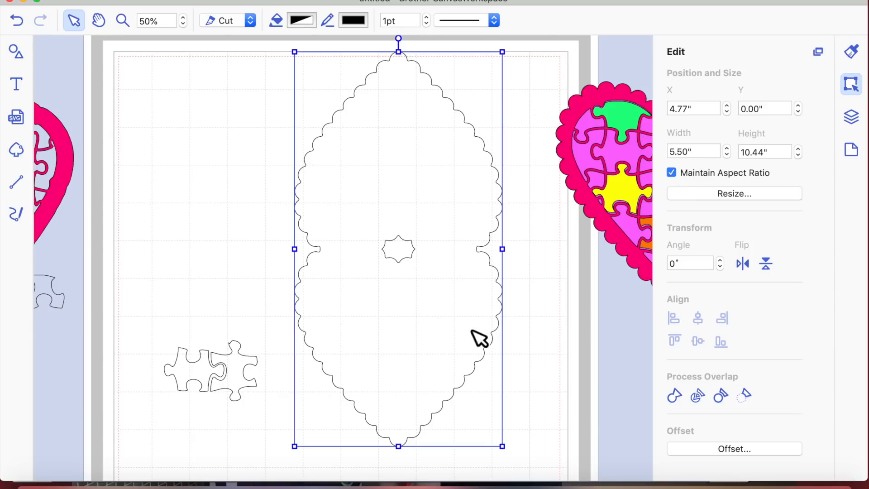
{"action": "double_click", "coordinate": [478, 365]}
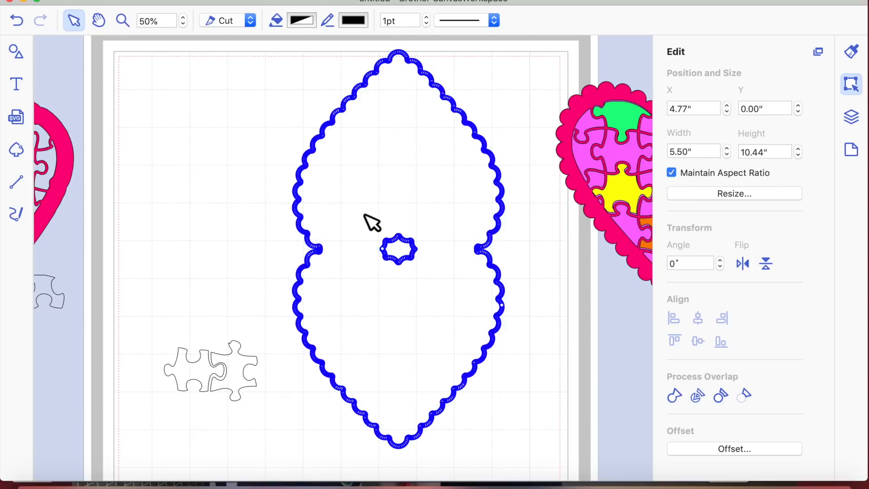
{"action": "left_click", "coordinate": [431, 308]}
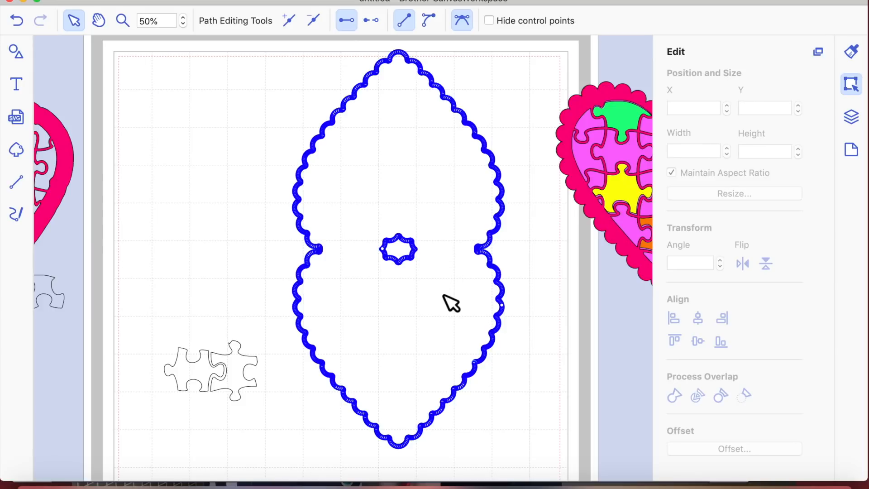
{"action": "left_click_drag", "start_coordinate": [360, 205], "coordinate": [469, 295]}
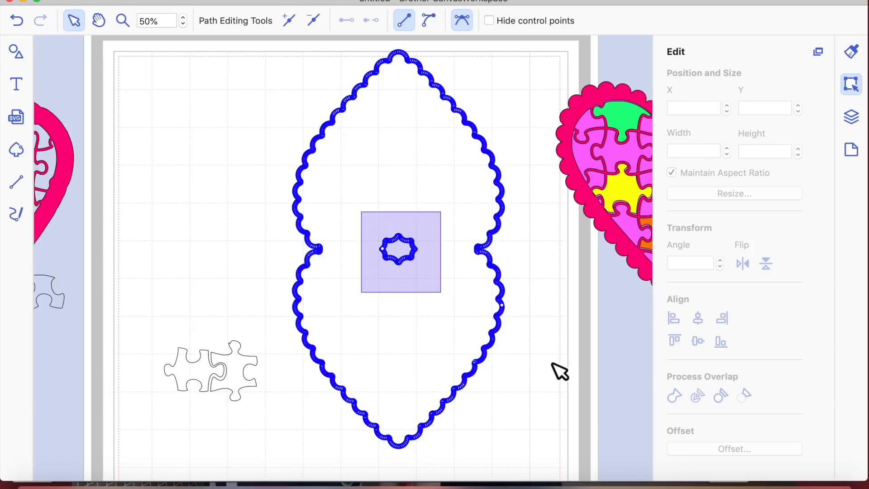
{"action": "left_click", "coordinate": [319, 24]}
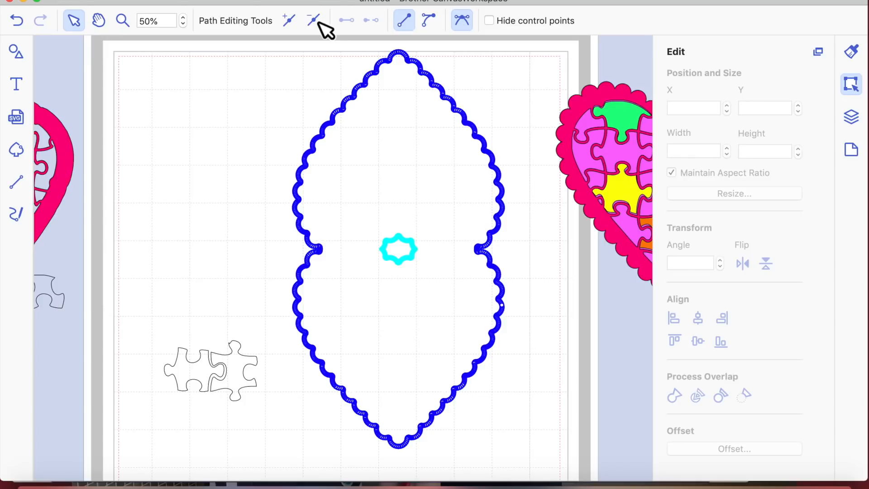
{"action": "left_click", "coordinate": [313, 22]}
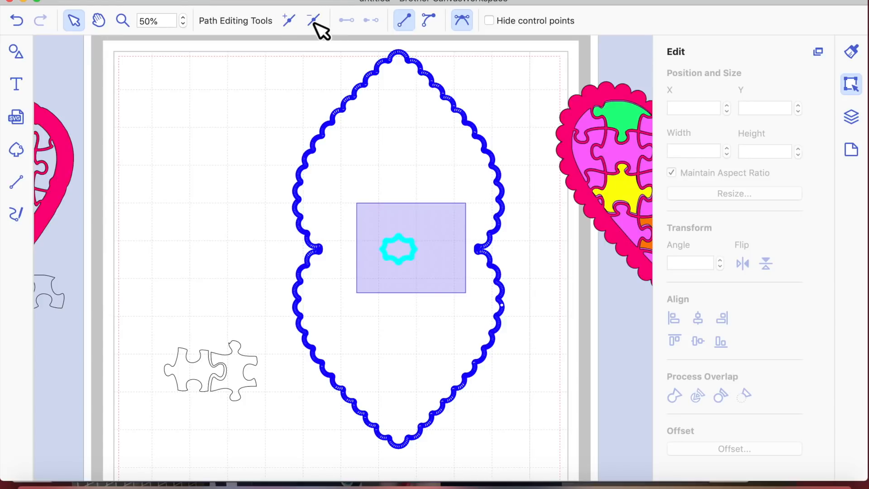
{"action": "left_click", "coordinate": [314, 22]}
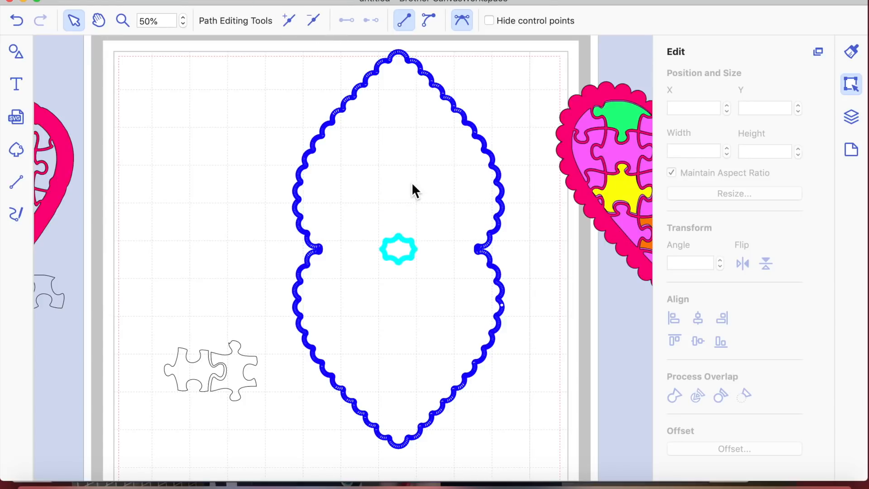
{"action": "left_click", "coordinate": [314, 20]}
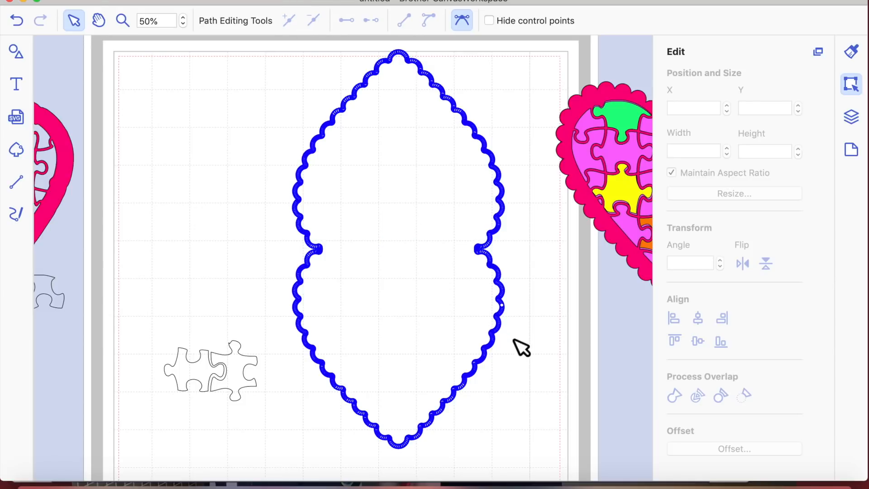
{"action": "left_click", "coordinate": [539, 339]}
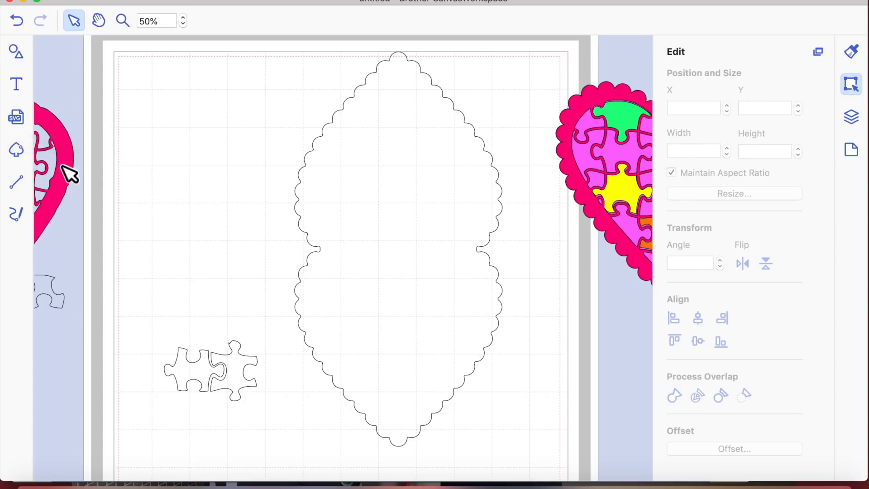
{"action": "left_click", "coordinate": [19, 184]}
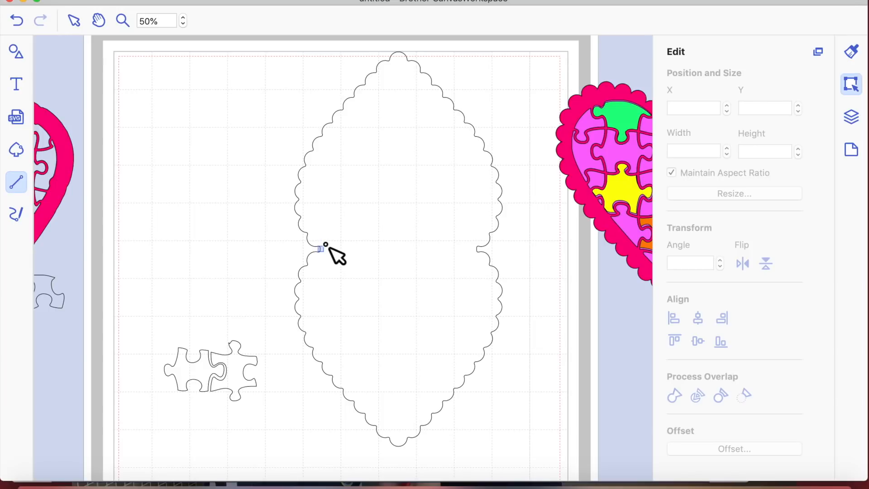
{"action": "left_click", "coordinate": [326, 245]}
{"action": "double_click", "coordinate": [352, 312]}
{"action": "key", "text": "Delete"}
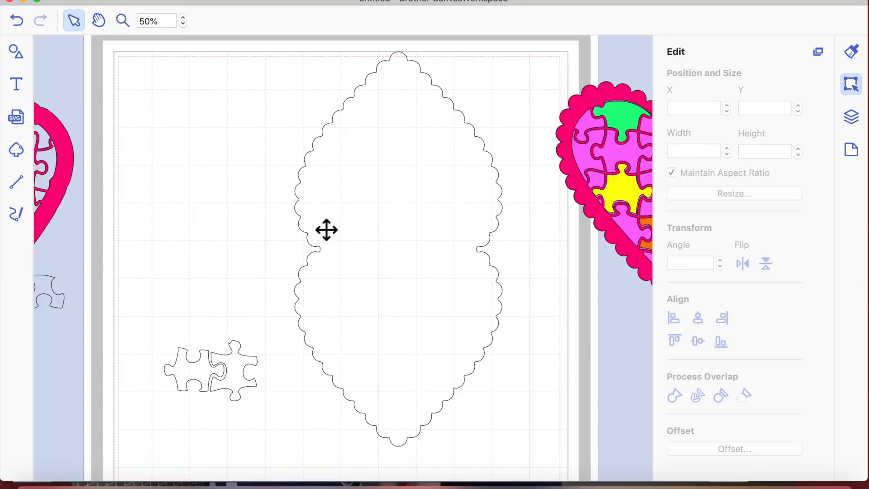
Try to draw a straight path about 4.31" wide between the two side notches of the welded outline
{"action": "left_click", "coordinate": [24, 183]}
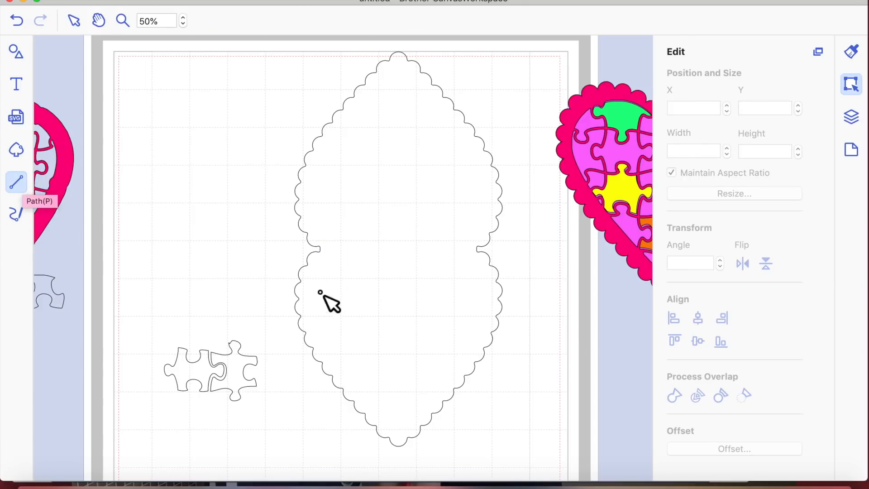
{"action": "left_click", "coordinate": [324, 248]}
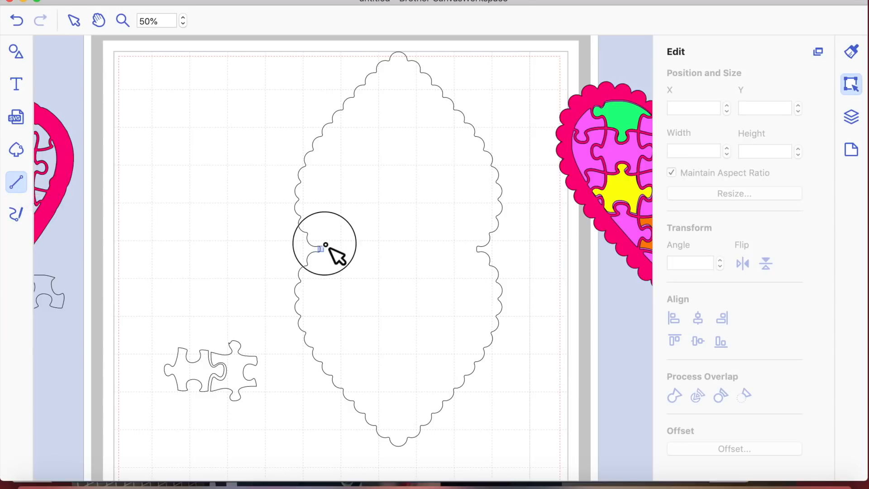
{"action": "left_click", "coordinate": [392, 244]}
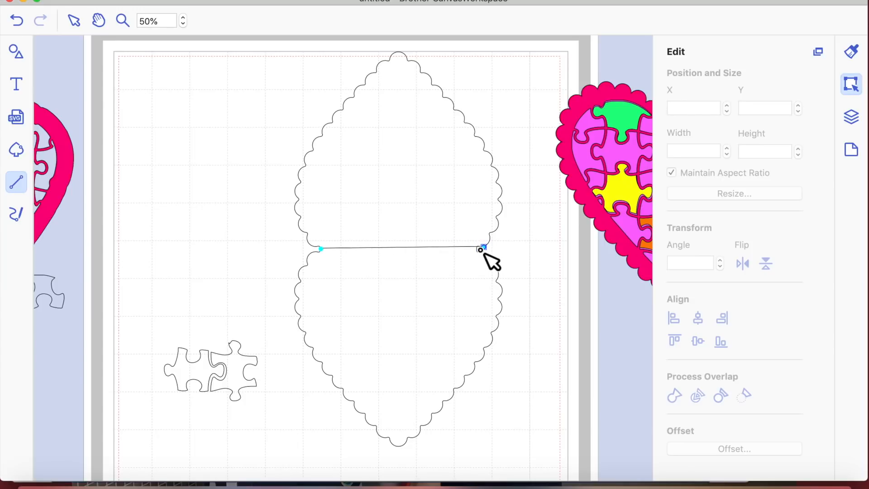
{"action": "left_click", "coordinate": [483, 252]}
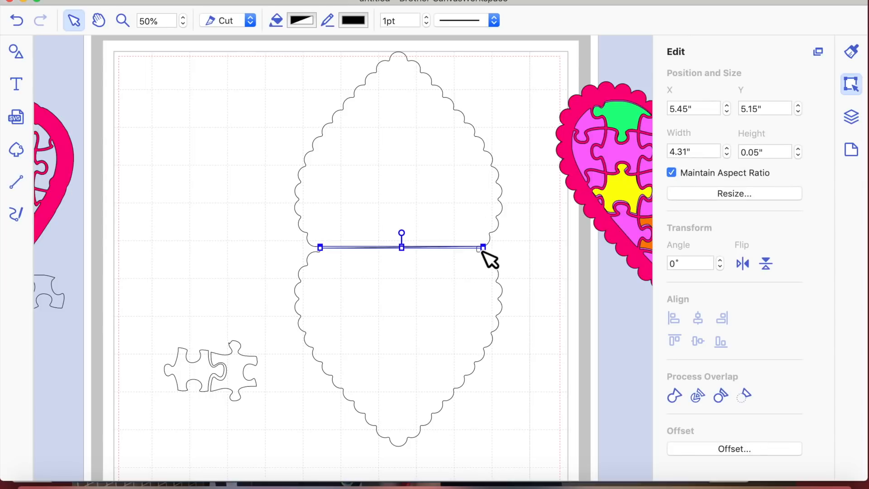
{"action": "left_click", "coordinate": [530, 263]}
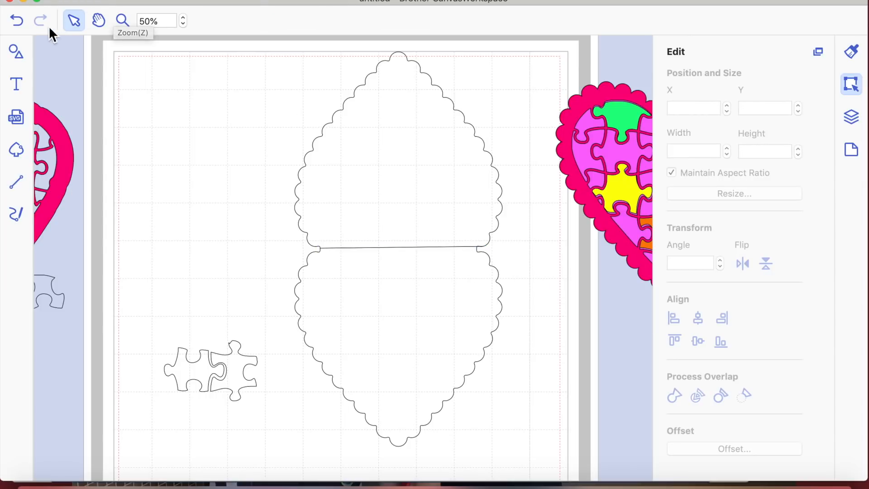
Draw a practice straight line about 6.41" wide across the upper part of the mat, and delete it
{"action": "left_click", "coordinate": [16, 182]}
{"action": "left_click_drag", "start_coordinate": [144, 175], "coordinate": [268, 183]}
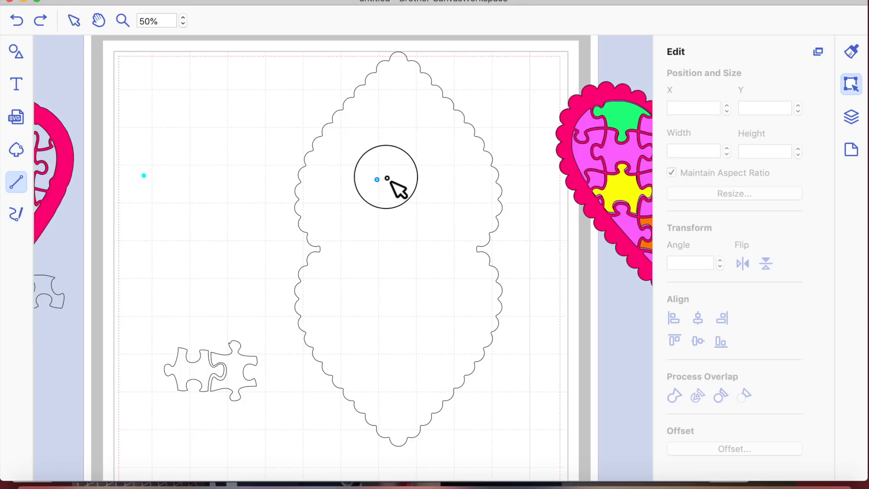
{"action": "left_click", "coordinate": [386, 177]}
{"action": "double_click", "coordinate": [386, 178]}
{"action": "left_click", "coordinate": [210, 137]}
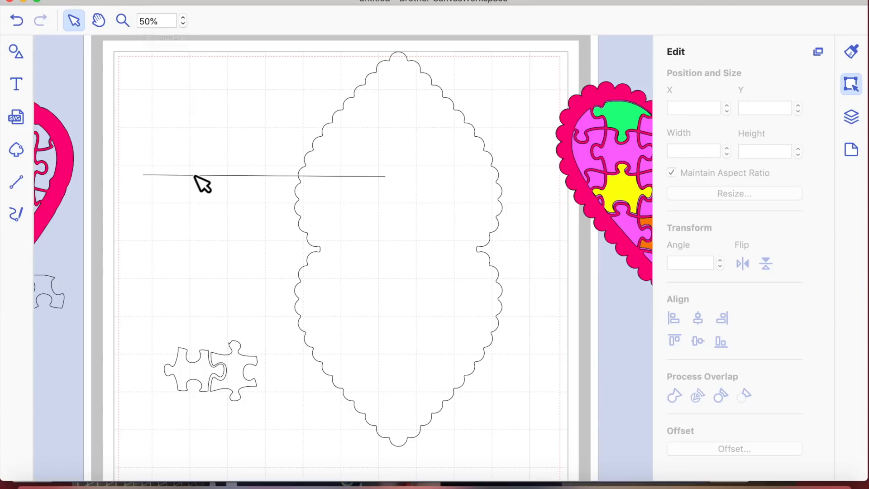
{"action": "left_click_drag", "start_coordinate": [123, 151], "coordinate": [247, 203]}
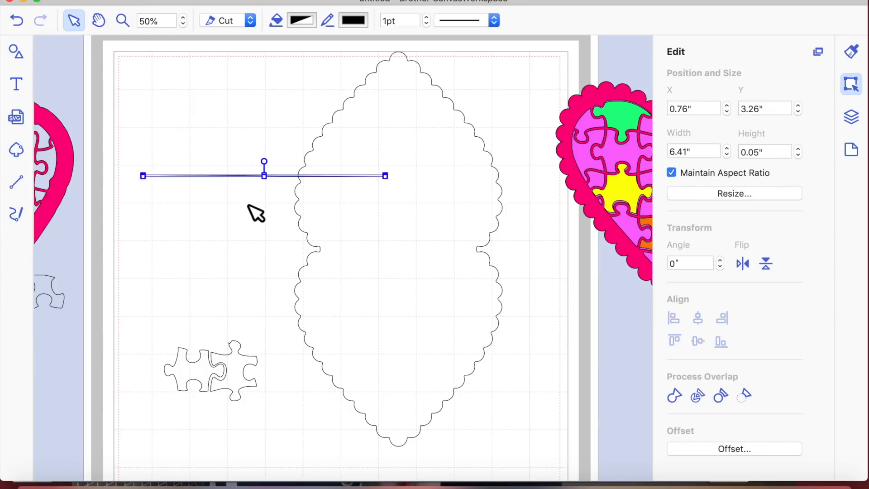
{"action": "key", "text": "Delete"}
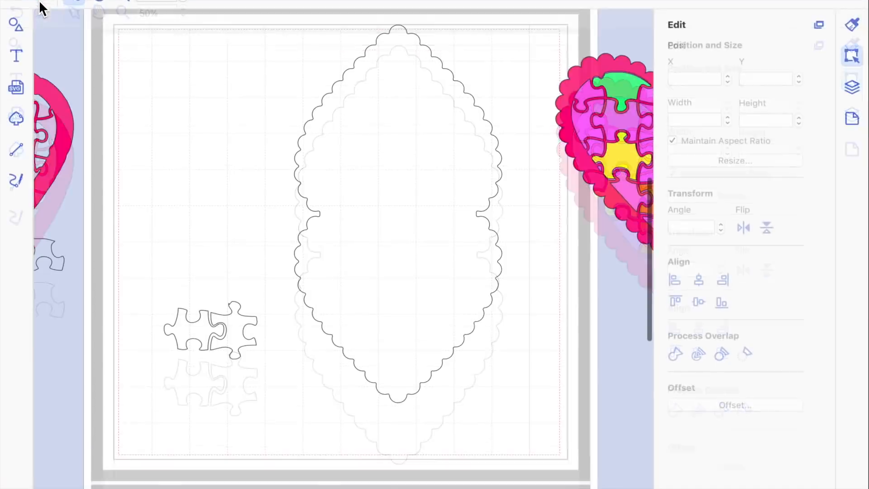
Draw a straight line about 4.14" wide joining the two side notches of the welded outline as the card's fold line
{"action": "left_click", "coordinate": [16, 149]}
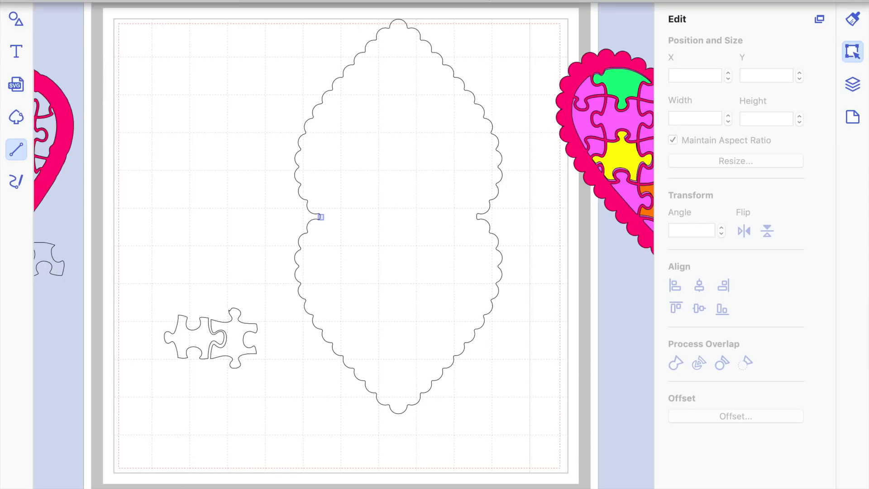
{"action": "scroll", "coordinate": [158, 58], "scroll_direction": "up", "scroll_amount": 3}
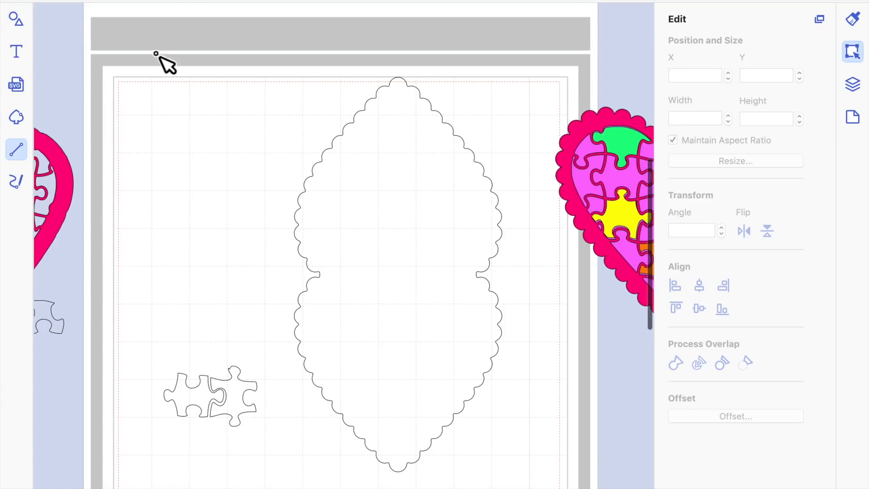
{"action": "left_click", "coordinate": [187, 2]}
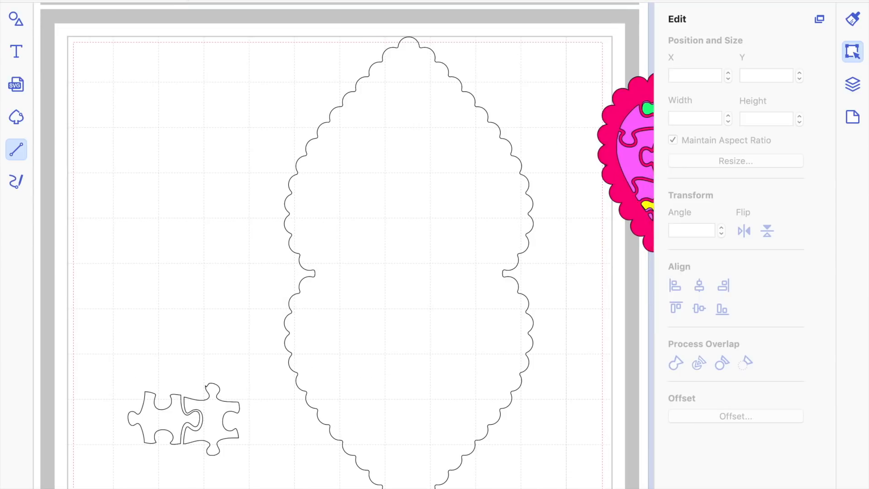
{"action": "left_click", "coordinate": [186, 1]}
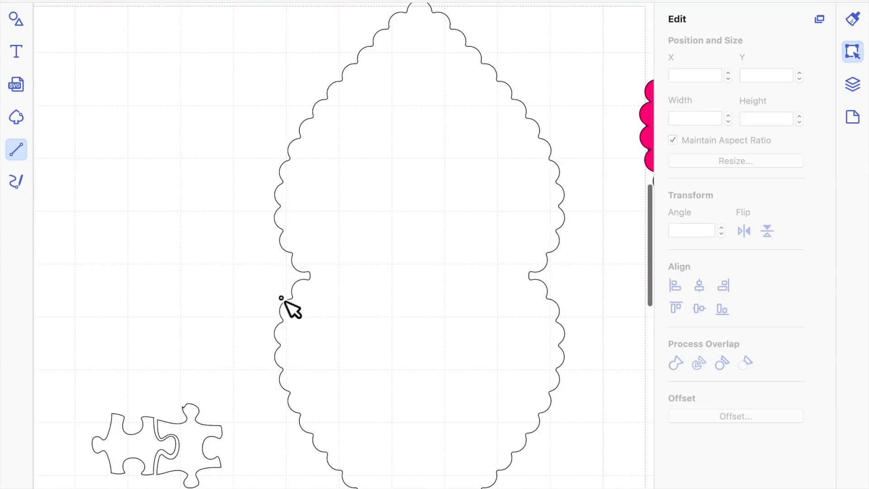
{"action": "left_click", "coordinate": [319, 276]}
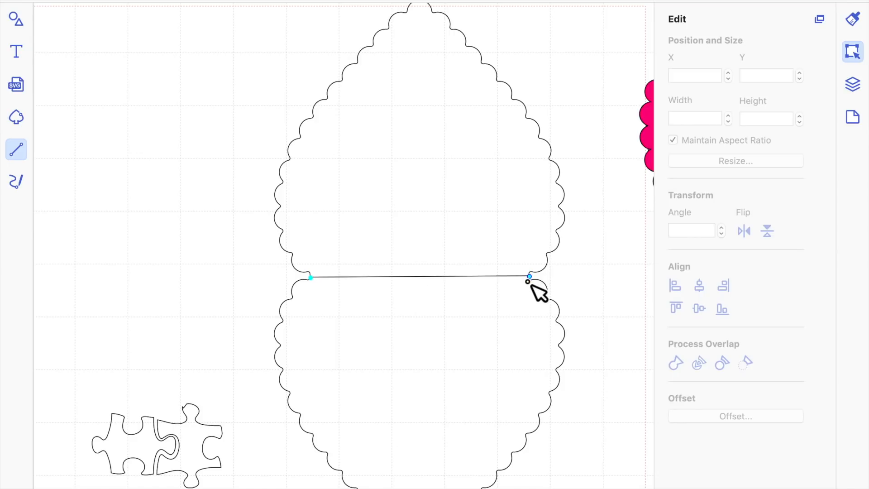
{"action": "left_click", "coordinate": [530, 284]}
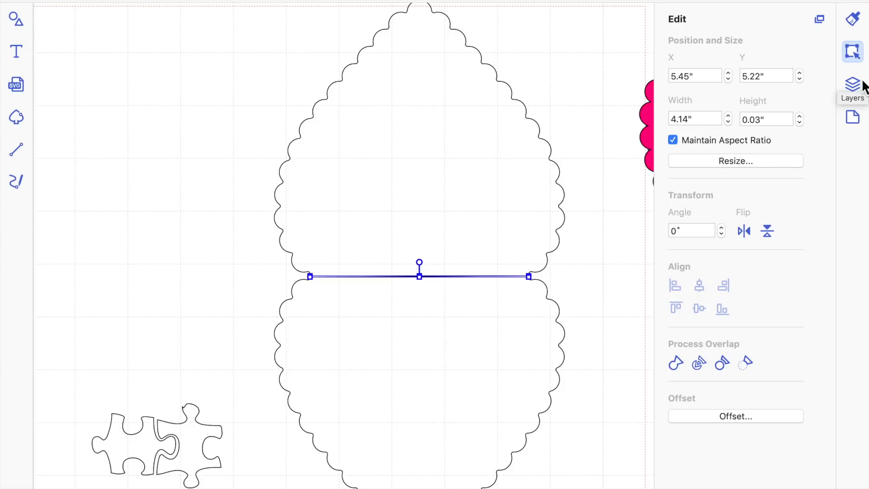
Change the center fold line's dash pattern to the widely spaced short dashes, third in the list
{"action": "left_click", "coordinate": [853, 21]}
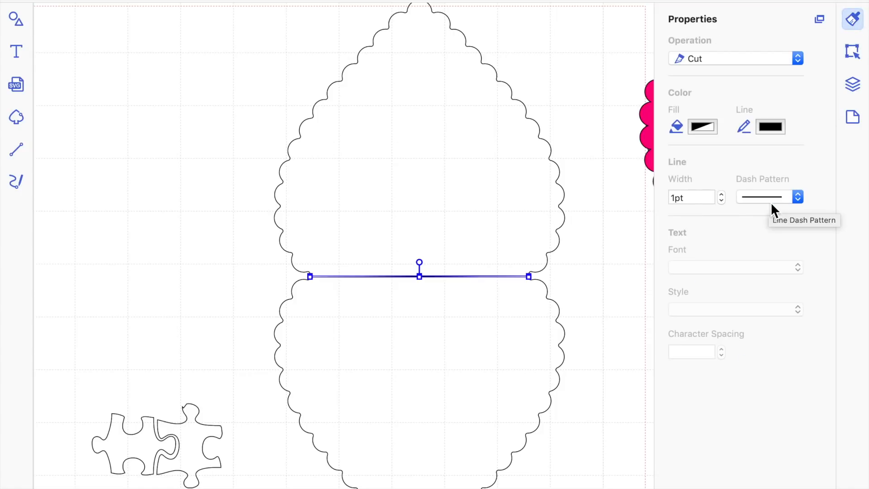
{"action": "left_click", "coordinate": [799, 199]}
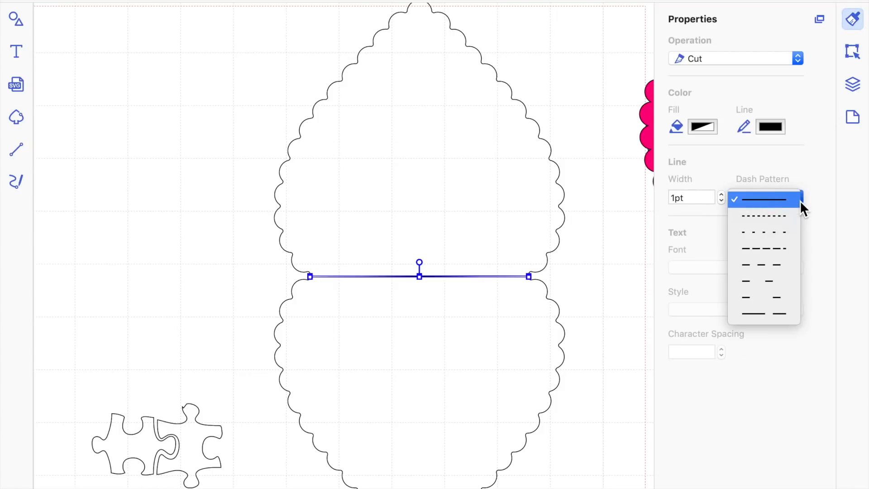
{"action": "left_click", "coordinate": [775, 231]}
{"action": "left_click", "coordinate": [636, 275]}
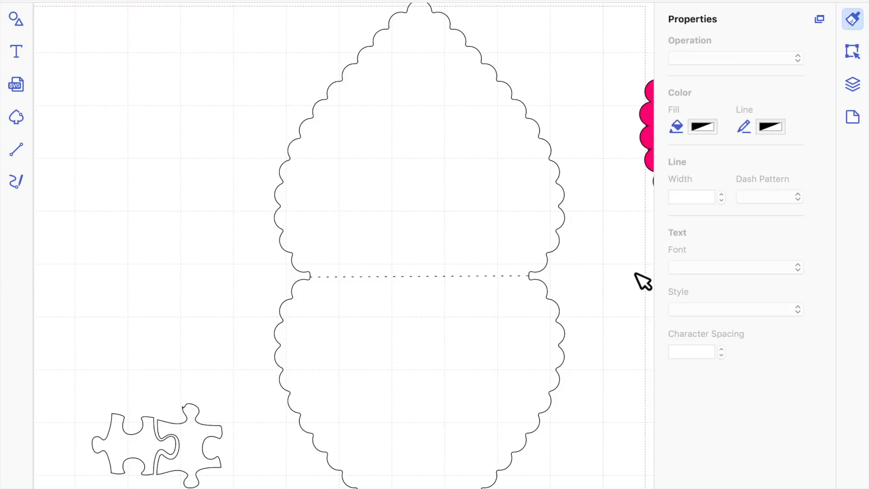
{"action": "left_click", "coordinate": [366, 285]}
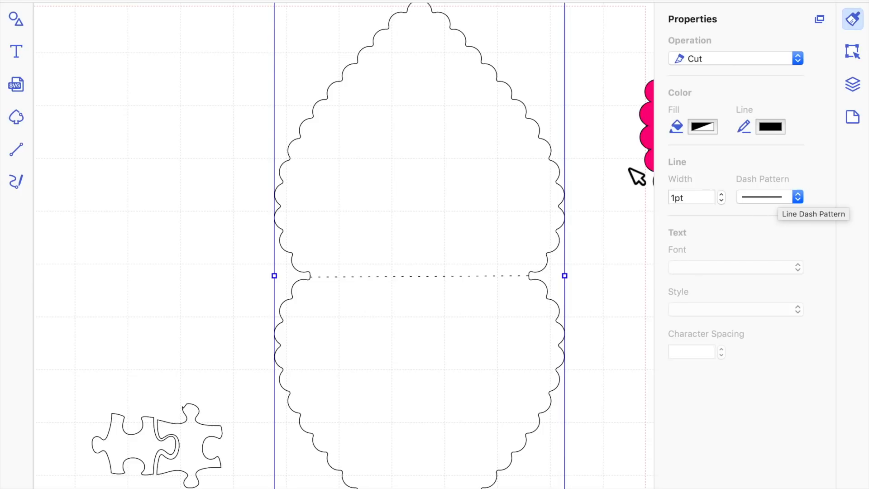
Draw a straight line across the upper heart between two opposite scallop notches and give it the same widely spaced short-dash pattern
{"action": "left_click", "coordinate": [17, 149]}
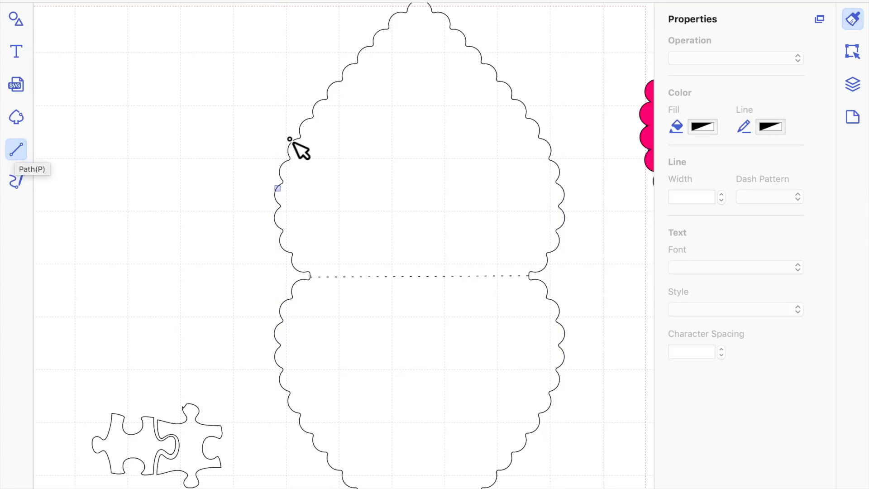
{"action": "left_click", "coordinate": [311, 121]}
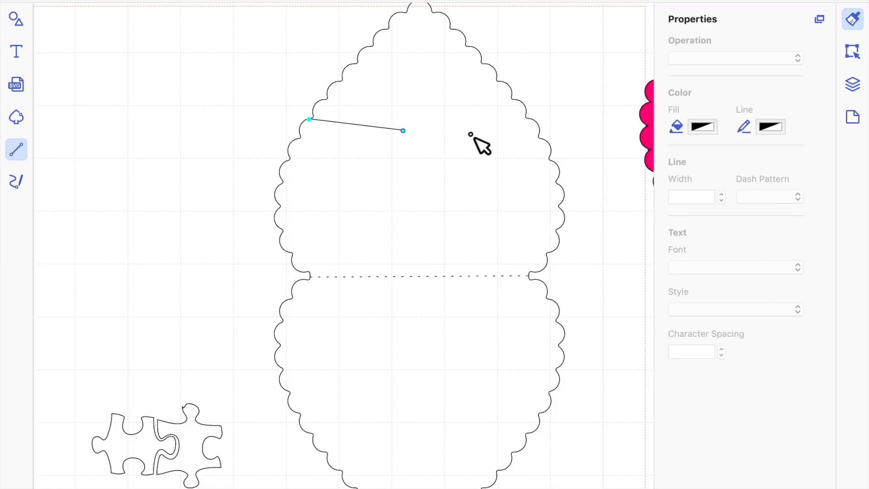
{"action": "left_click", "coordinate": [527, 118]}
{"action": "double_click", "coordinate": [526, 120]}
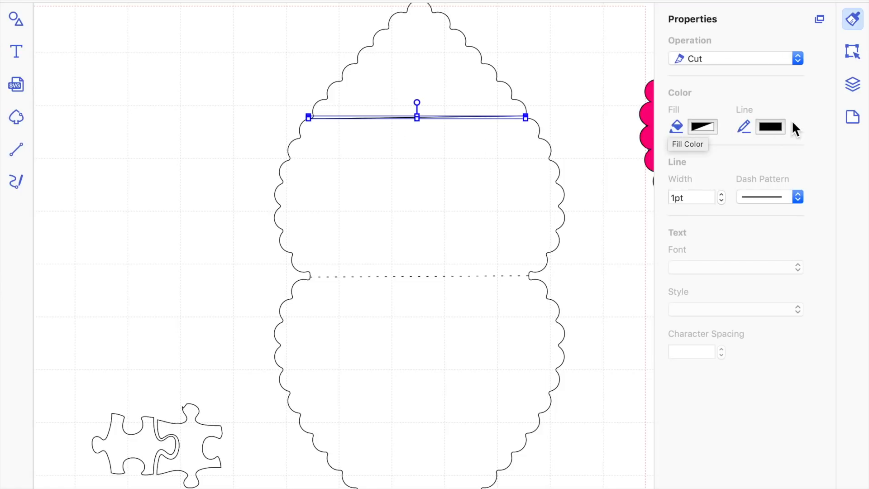
{"action": "left_click", "coordinate": [800, 200]}
{"action": "left_click", "coordinate": [785, 233]}
{"action": "left_click", "coordinate": [618, 262]}
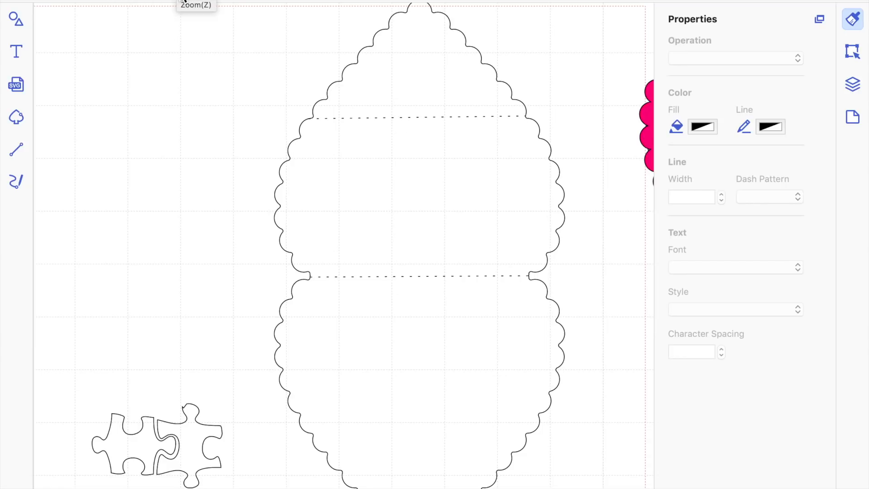
Group the scalloped card outline with its two dashed fold lines and shift the group slightly down the mat
{"action": "left_click", "coordinate": [189, 2]}
{"action": "left_click", "coordinate": [189, 2]}
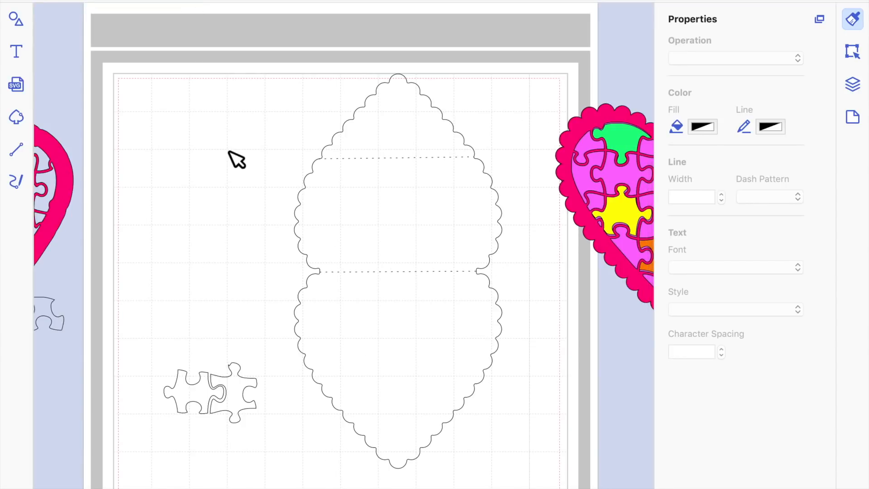
{"action": "left_click_drag", "start_coordinate": [263, 72], "coordinate": [502, 421]}
{"action": "right_click", "coordinate": [460, 387]}
{"action": "left_click", "coordinate": [497, 470]}
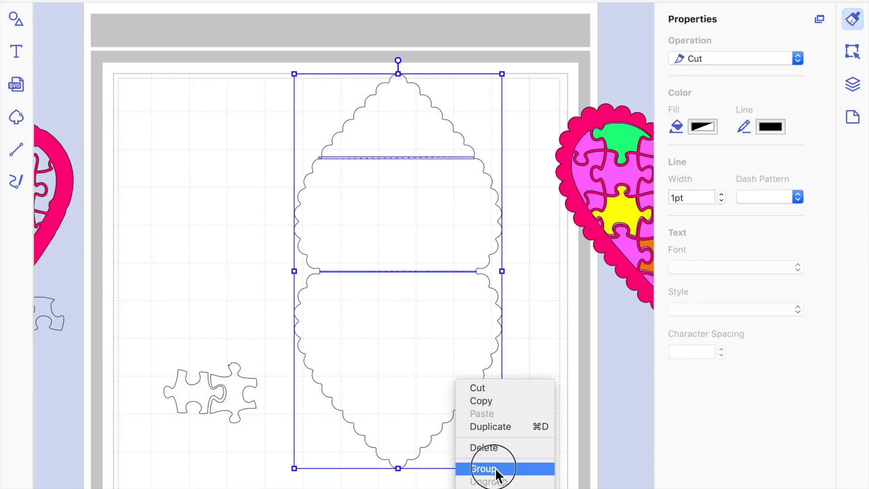
{"action": "mouse_move", "coordinate": [444, 333]}
{"action": "left_mouse_down"}
{"action": "mouse_move", "coordinate": [371, 334]}
{"action": "mouse_move", "coordinate": [456, 344]}
{"action": "left_mouse_up"}
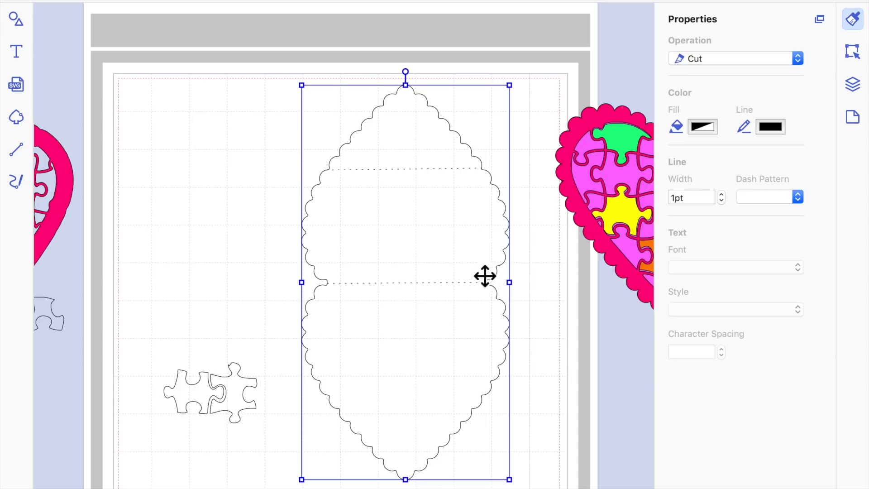
Place the colored puzzle heart over the card base to compare them, and move the card base aside past the mat's right edge
{"action": "left_click", "coordinate": [591, 204]}
{"action": "left_click_drag", "start_coordinate": [592, 204], "coordinate": [339, 258]}
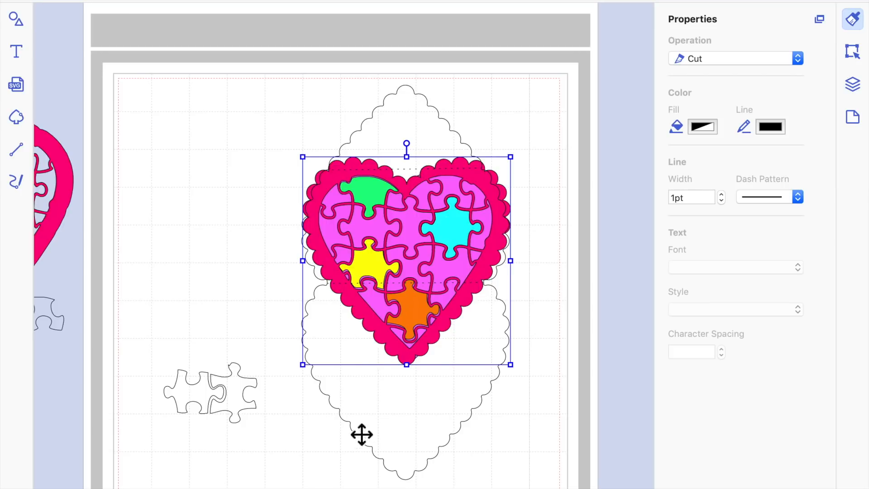
{"action": "left_click_drag", "start_coordinate": [432, 231], "coordinate": [615, 226]}
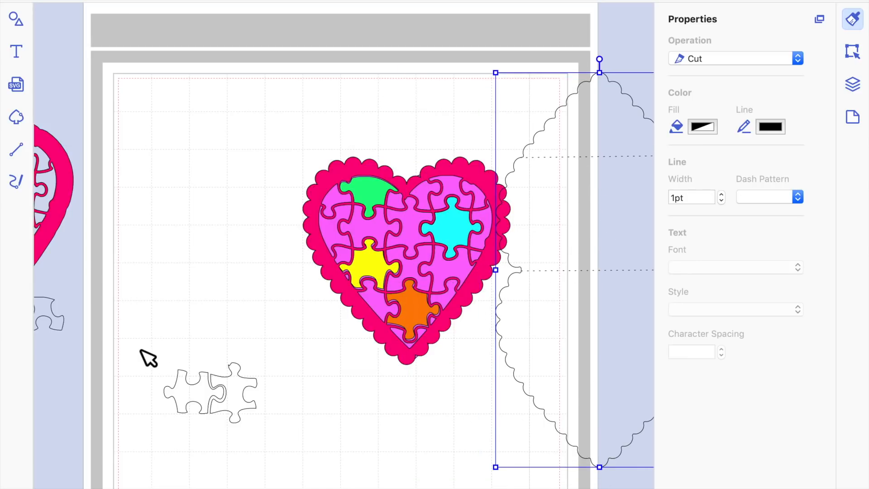
{"action": "left_click_drag", "start_coordinate": [142, 337], "coordinate": [280, 448]}
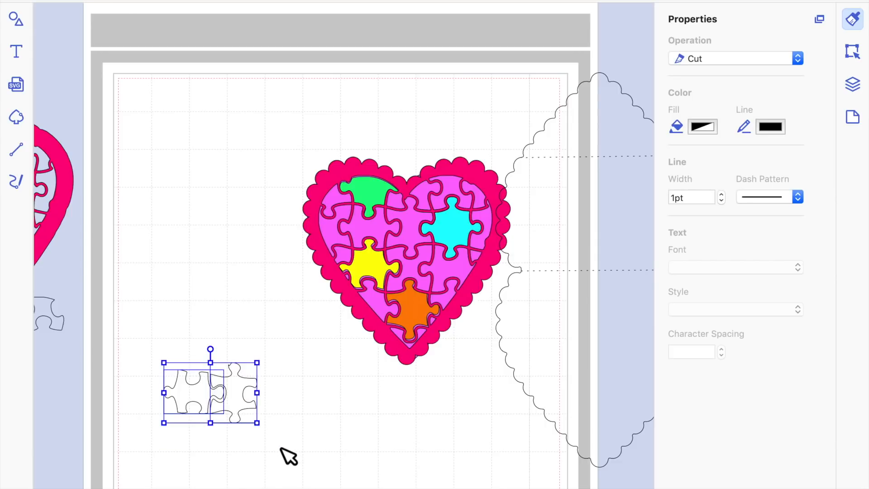
{"action": "right_click", "coordinate": [221, 386]}
{"action": "left_click", "coordinate": [161, 350]}
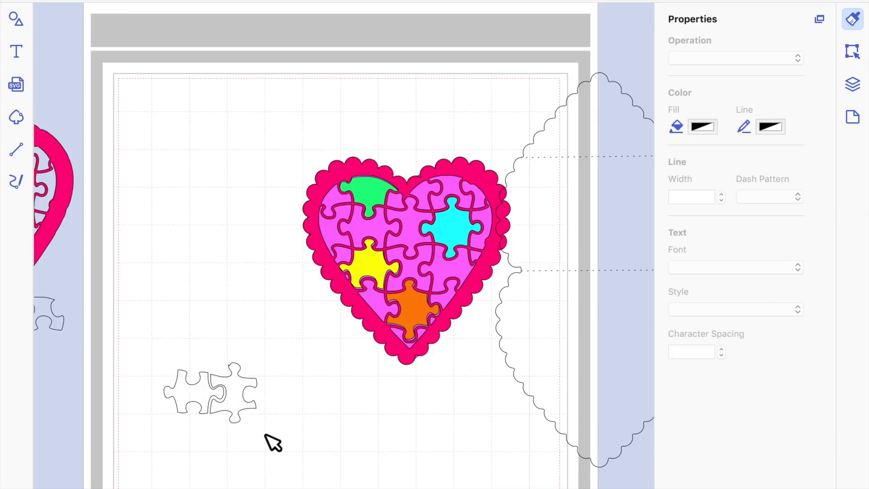
Group the two loose interlocking puzzle pieces on the lower part of the mat
{"action": "left_click_drag", "start_coordinate": [158, 350], "coordinate": [280, 438]}
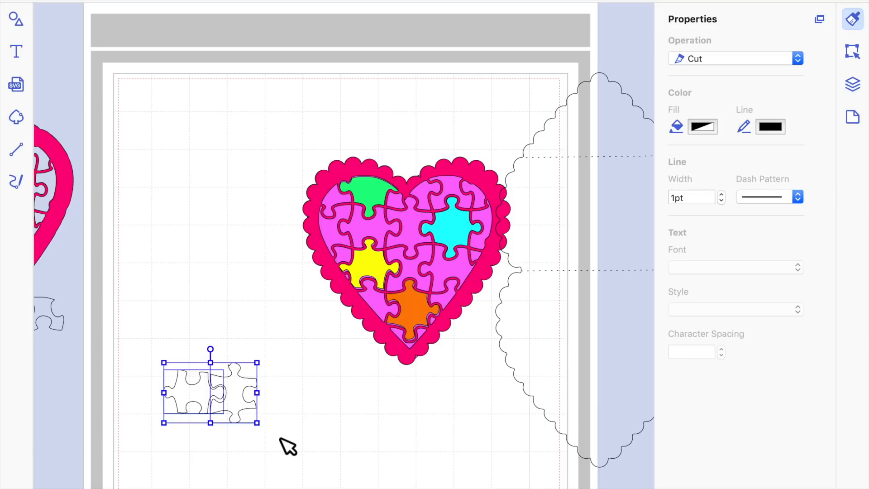
{"action": "right_click", "coordinate": [237, 389]}
{"action": "left_click", "coordinate": [265, 475]}
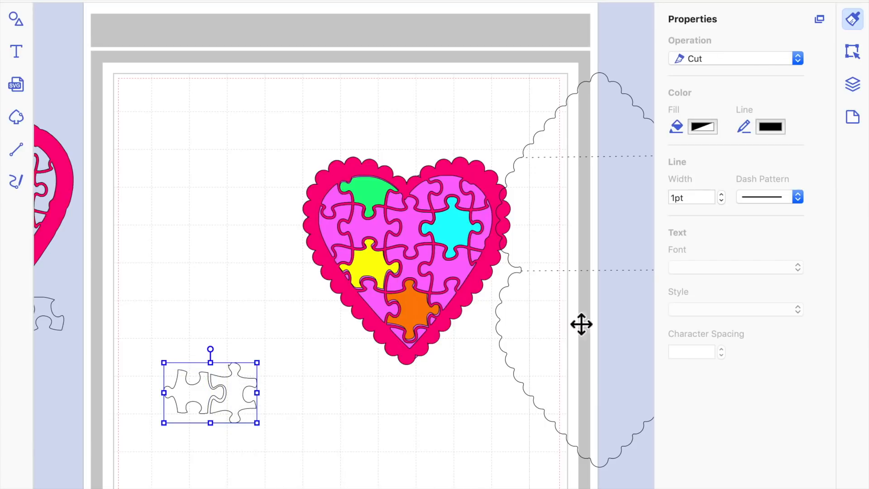
Create an outward offset line around the grouped puzzle pieces with 0.12" spacing, round corners and the original line left as is
{"action": "left_click", "coordinate": [853, 51]}
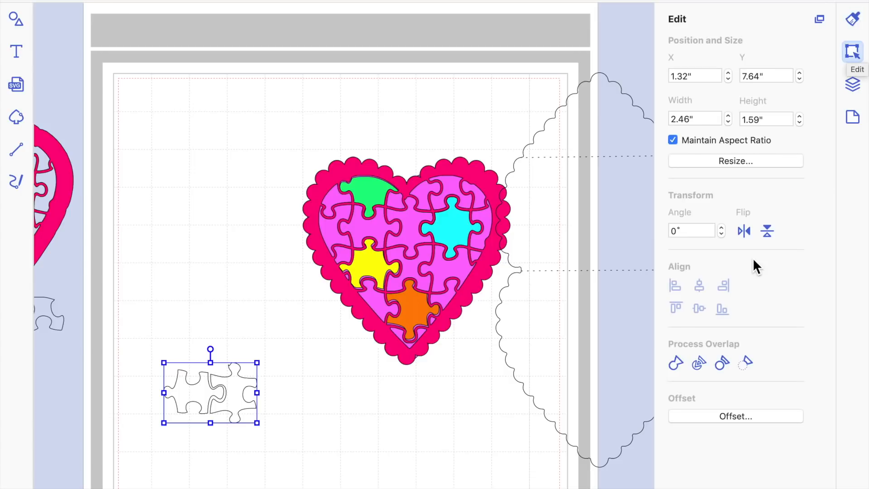
{"action": "left_click", "coordinate": [751, 417]}
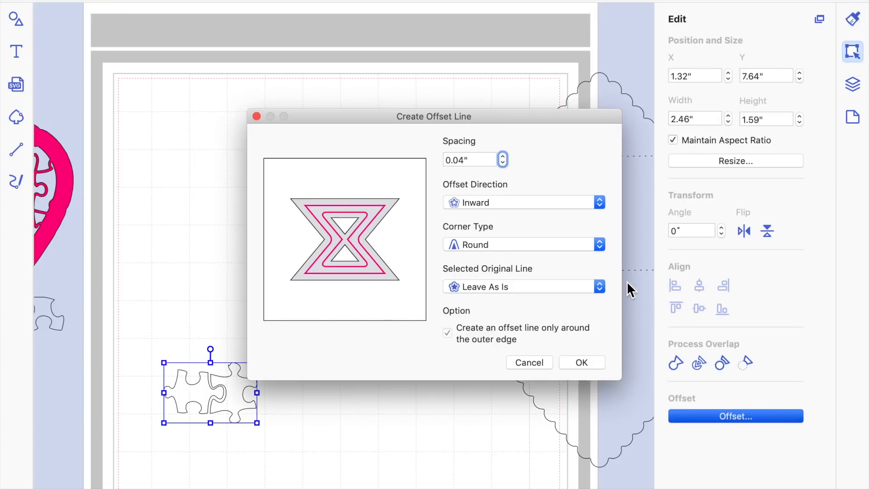
{"action": "left_click", "coordinate": [600, 204]}
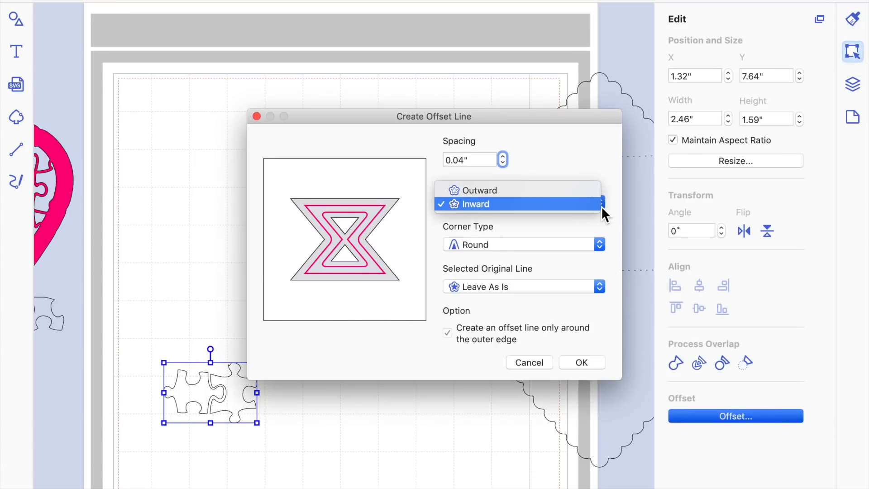
{"action": "left_click", "coordinate": [587, 189]}
{"action": "left_click", "coordinate": [503, 156]}
{"action": "left_click", "coordinate": [503, 156]}
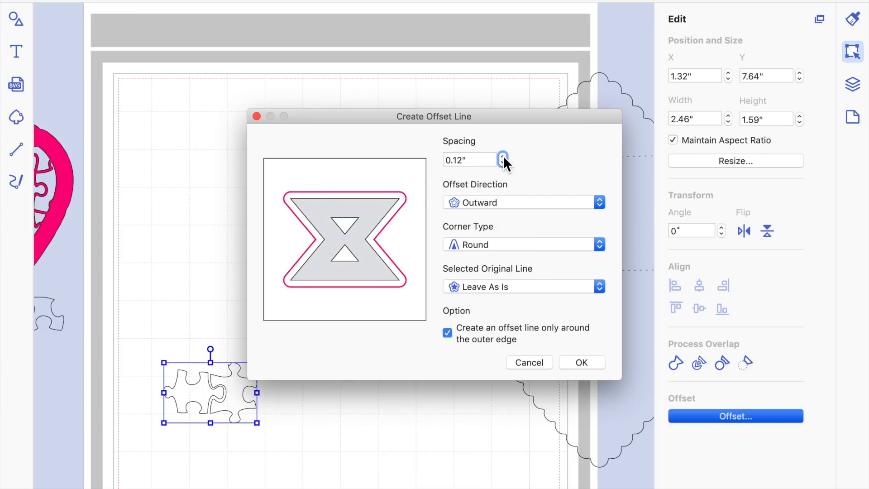
{"action": "left_click", "coordinate": [582, 362]}
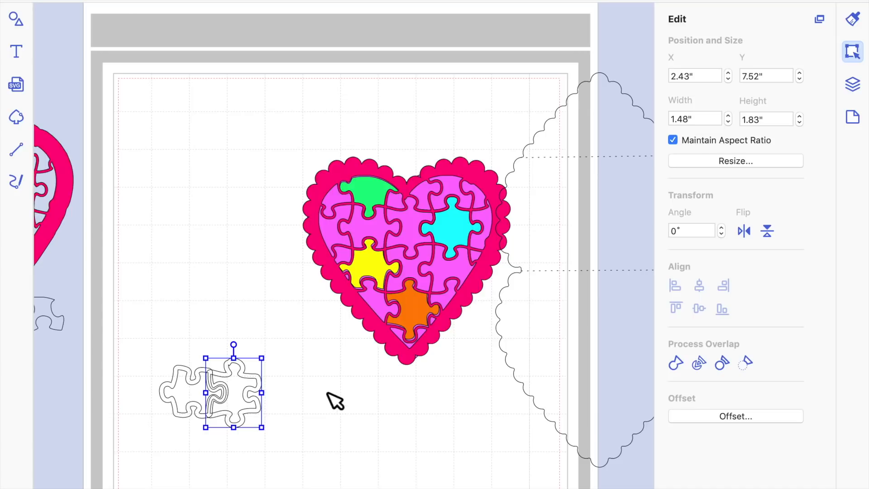
{"action": "left_click", "coordinate": [307, 410]}
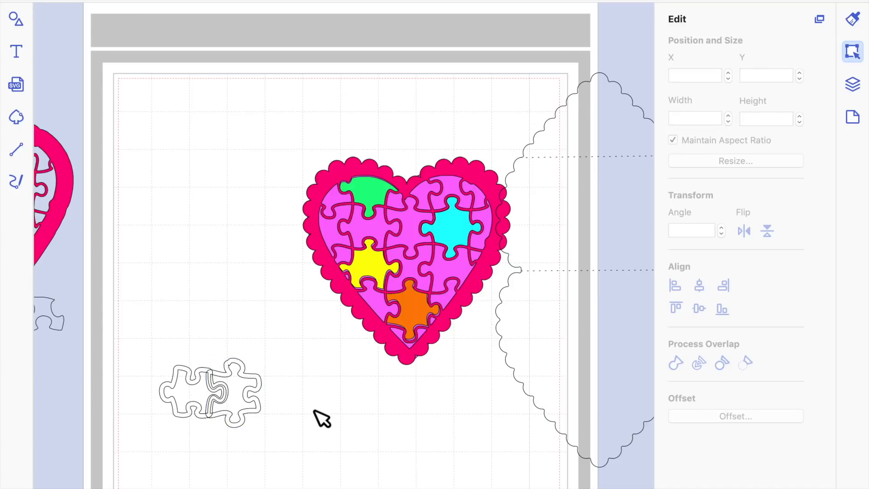
Find the group holding the two original puzzle pieces among the layers and hide it, keeping the offset outlines visible
{"action": "left_click", "coordinate": [853, 83]}
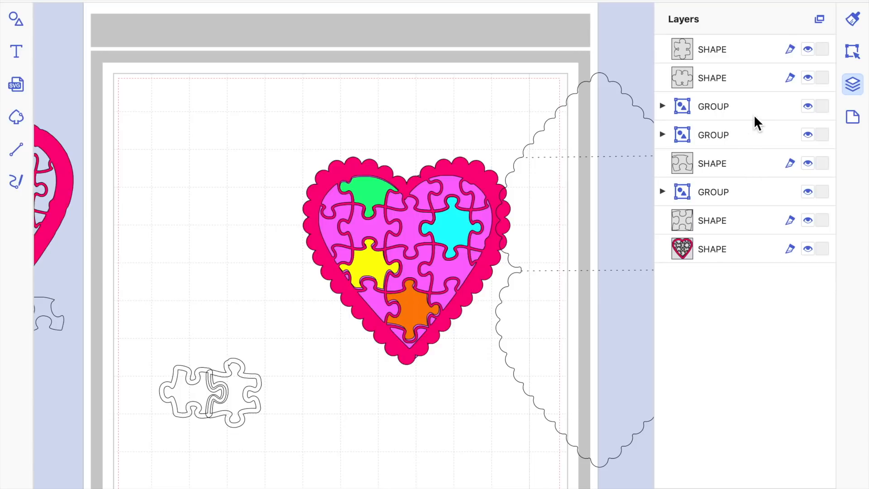
{"action": "left_click", "coordinate": [808, 107]}
{"action": "left_click", "coordinate": [808, 107]}
{"action": "left_click", "coordinate": [807, 135]}
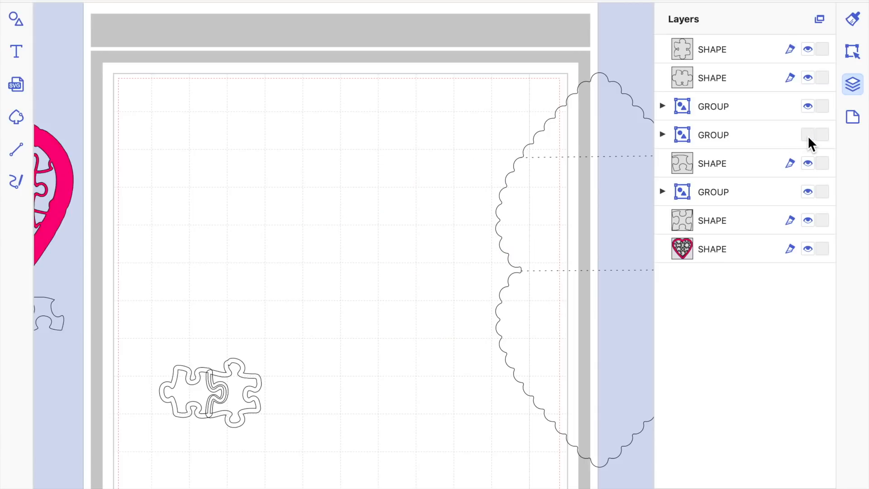
{"action": "left_click", "coordinate": [808, 135]}
{"action": "left_click", "coordinate": [806, 192]}
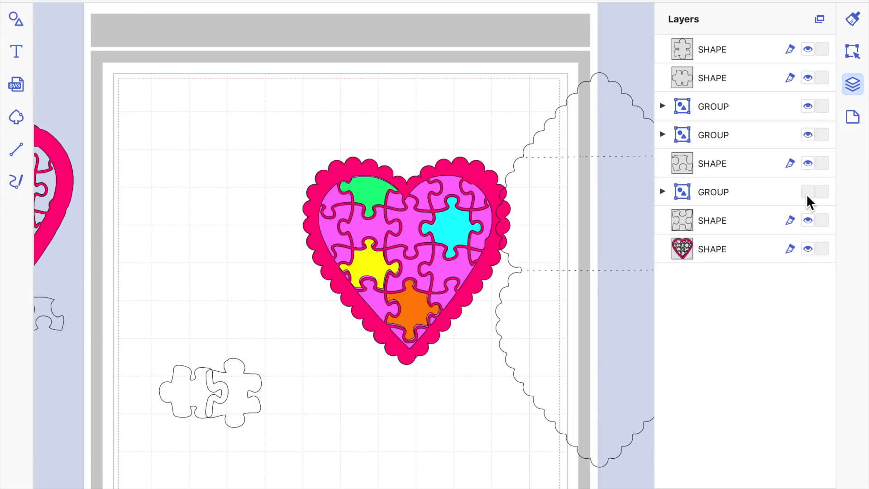
Weld the two puzzle-piece offset outlines into one shape and show the hidden puzzle-piece group again
{"action": "left_click_drag", "start_coordinate": [159, 342], "coordinate": [281, 430]}
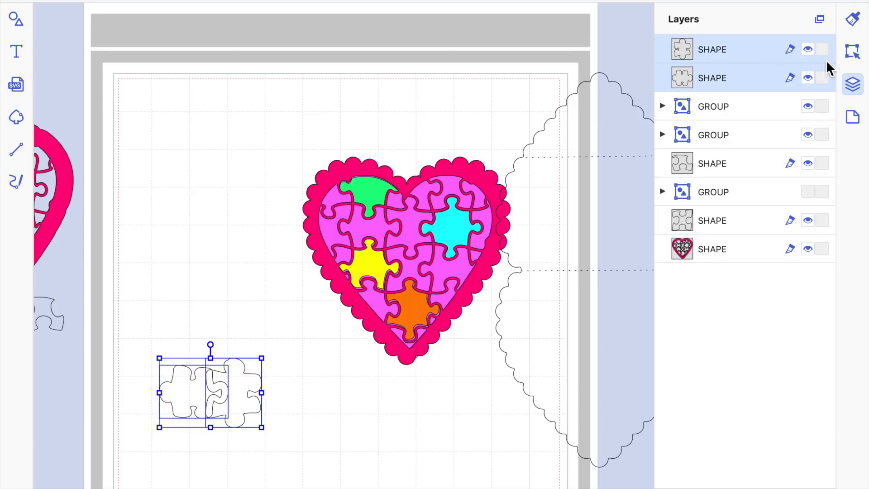
{"action": "left_click", "coordinate": [860, 51]}
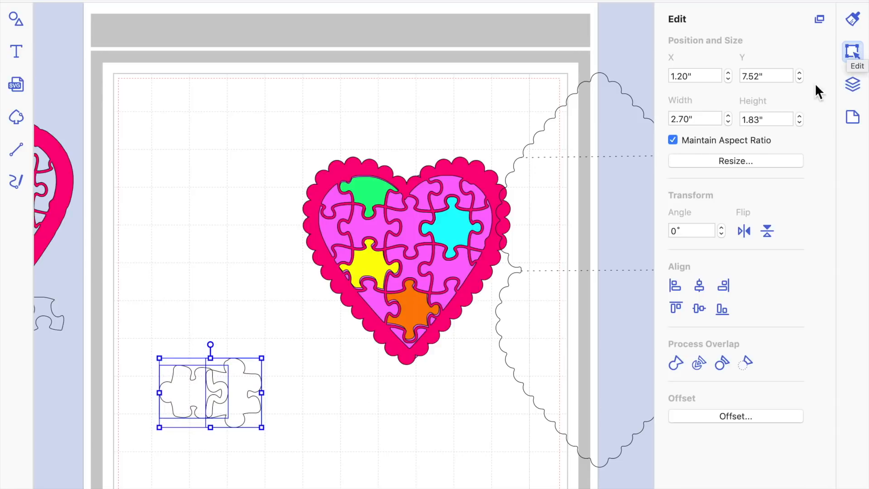
{"action": "left_click", "coordinate": [676, 362]}
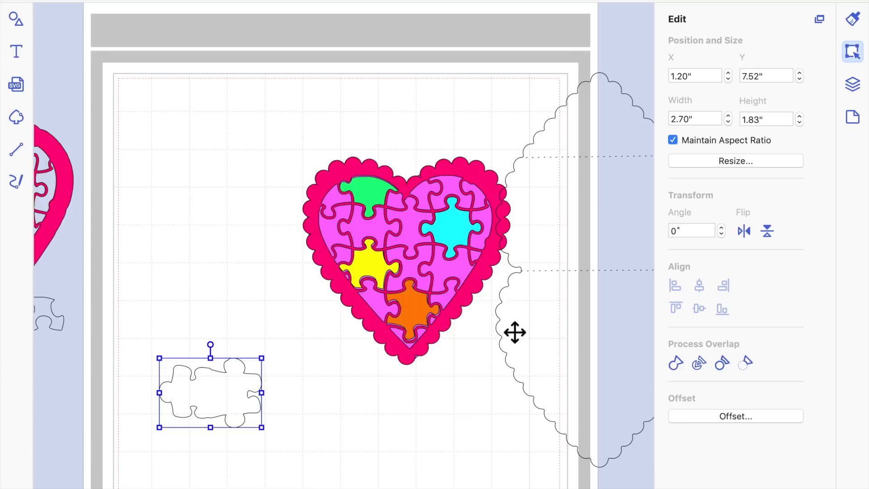
{"action": "left_click", "coordinate": [859, 86]}
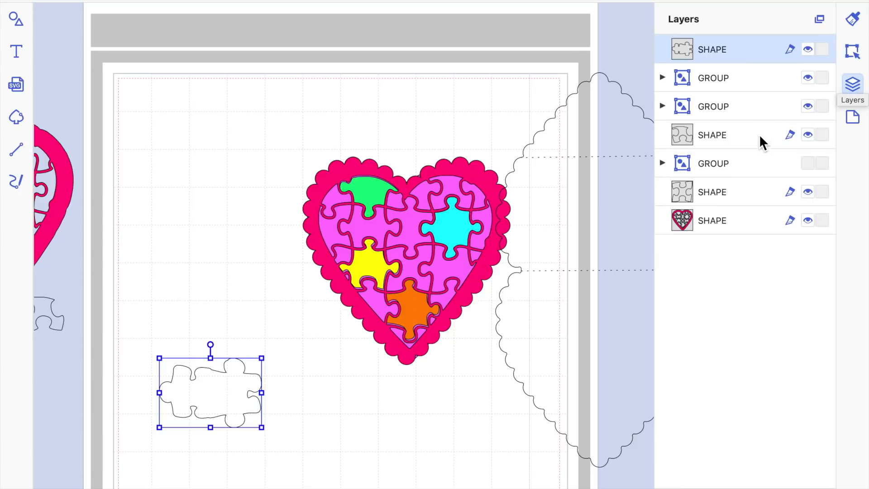
{"action": "left_click", "coordinate": [807, 164]}
{"action": "left_click", "coordinate": [319, 444]}
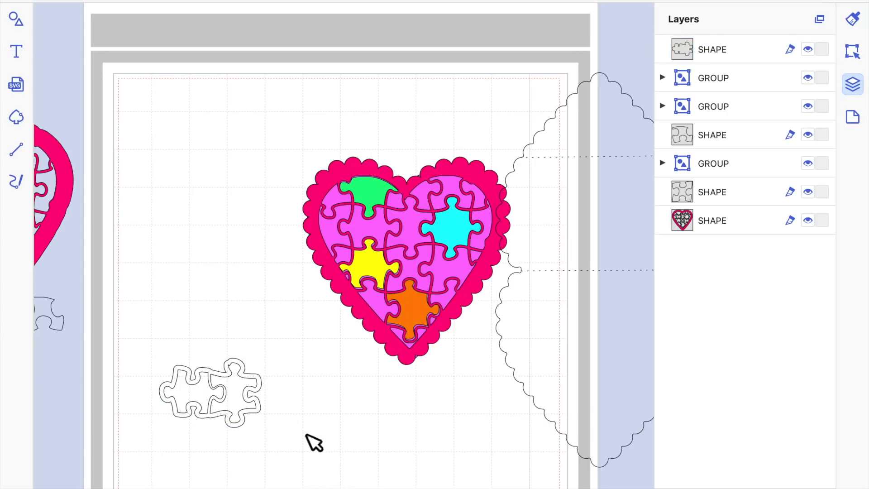
Fill the welded offset shape around the two puzzle pieces with Bubblegum pink at 100% opacity
{"action": "left_click", "coordinate": [263, 389]}
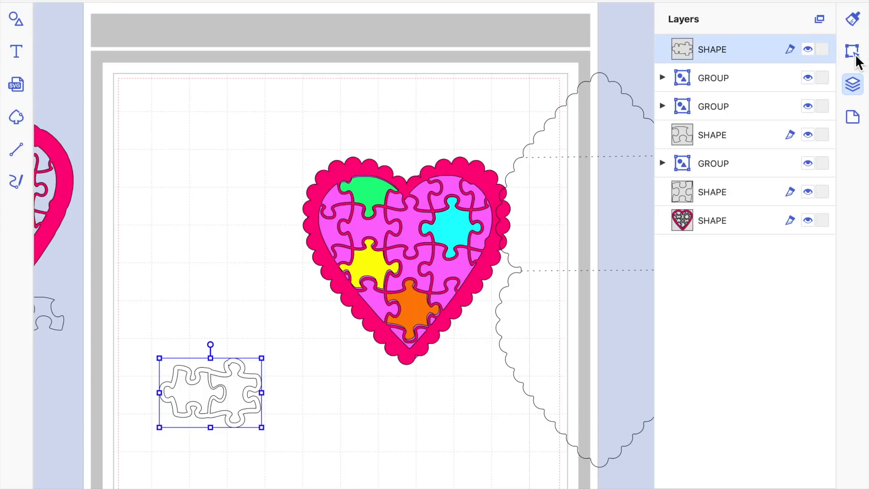
{"action": "left_click", "coordinate": [855, 21]}
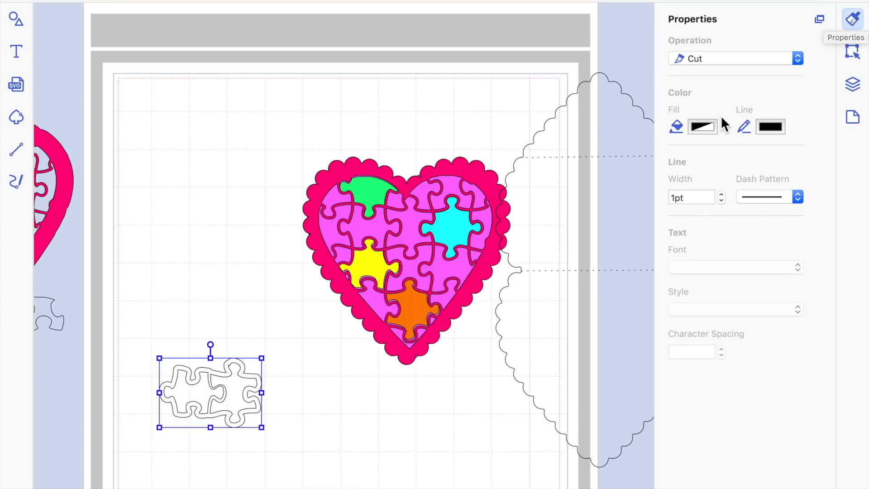
{"action": "left_click", "coordinate": [702, 127]}
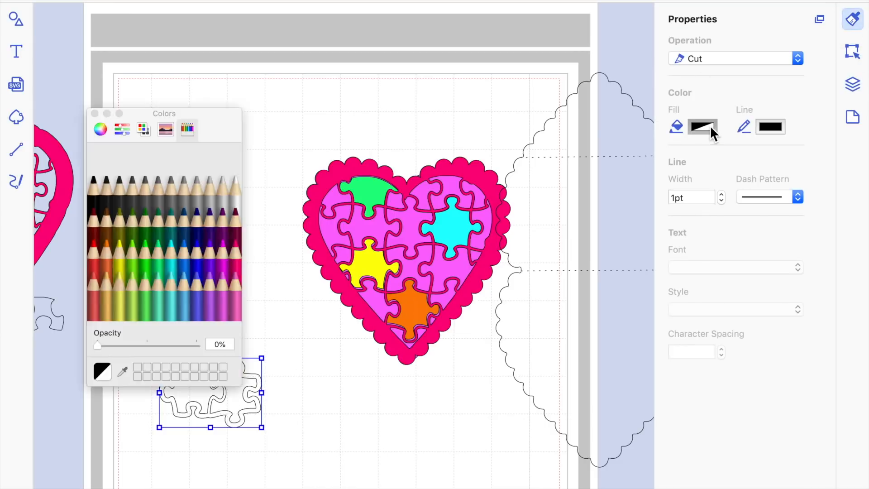
{"action": "left_click", "coordinate": [222, 295]}
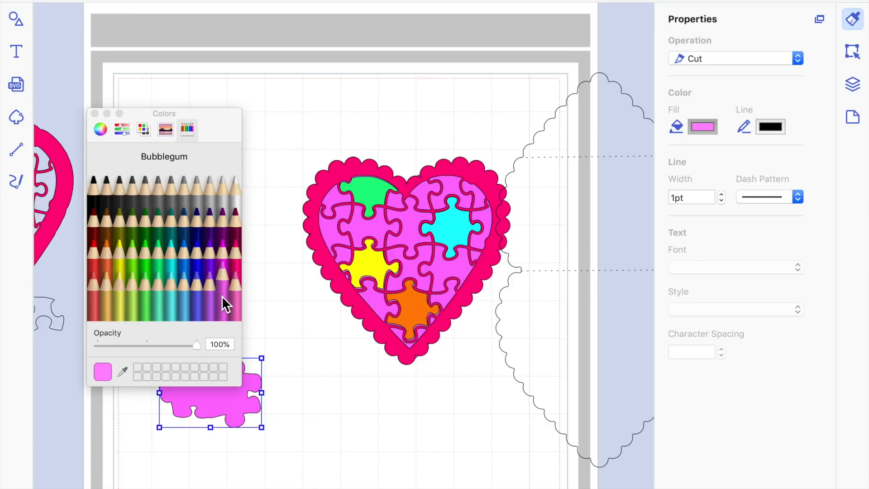
Send the pink welded offset shape behind the two puzzle pieces so that it backs them
{"action": "right_click", "coordinate": [253, 402]}
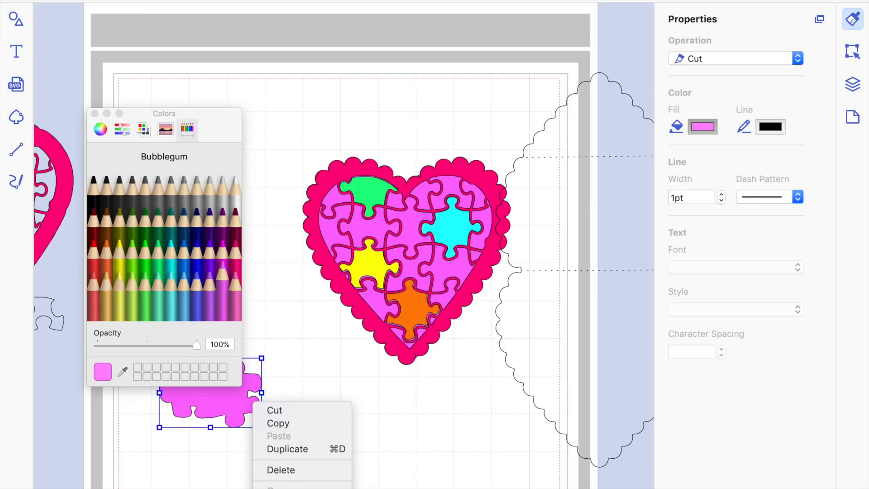
{"action": "mouse_move", "coordinate": [290, 488]}
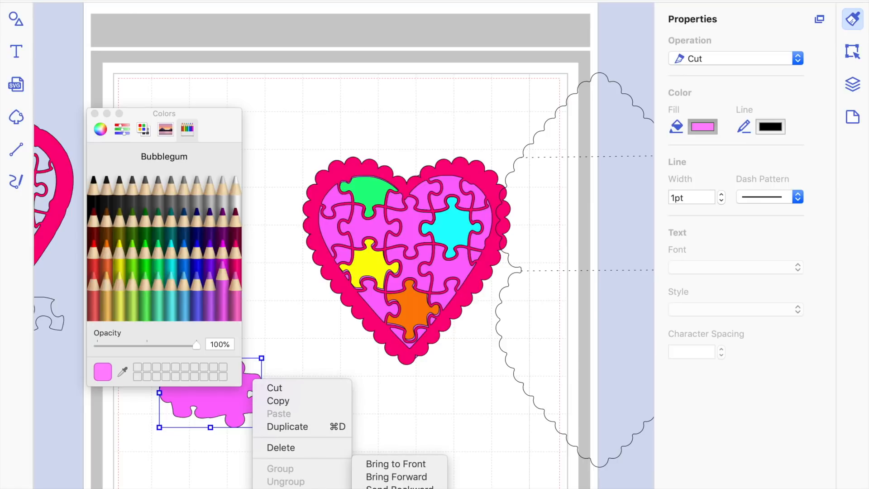
{"action": "left_click", "coordinate": [392, 488]}
{"action": "left_click", "coordinate": [95, 114]}
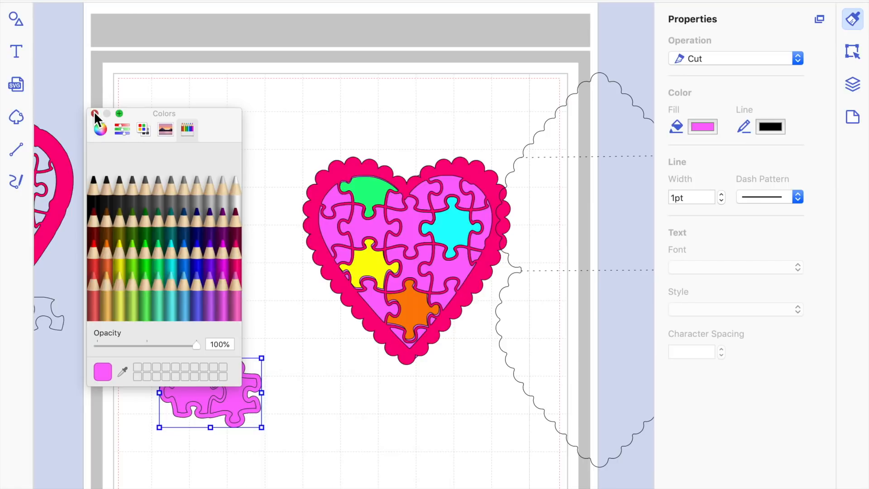
{"action": "left_click", "coordinate": [349, 430]}
Fill the grouped puzzle pieces with white and move them together with their pink backing slightly lower on the mat
{"action": "left_click", "coordinate": [237, 403]}
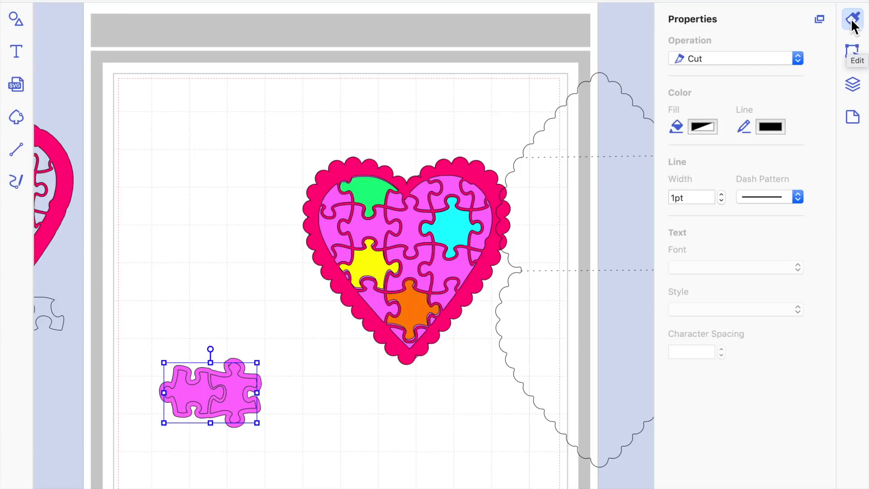
{"action": "left_click", "coordinate": [700, 126]}
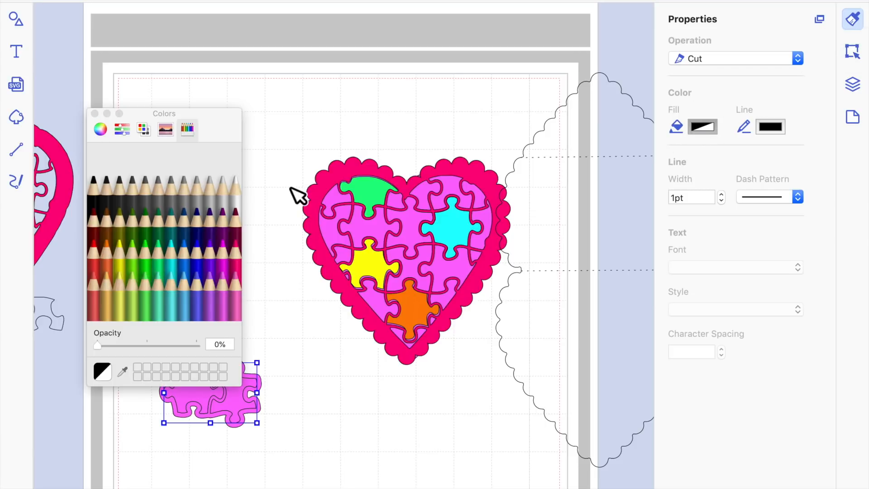
{"action": "left_click", "coordinate": [236, 189]}
{"action": "left_click", "coordinate": [365, 441]}
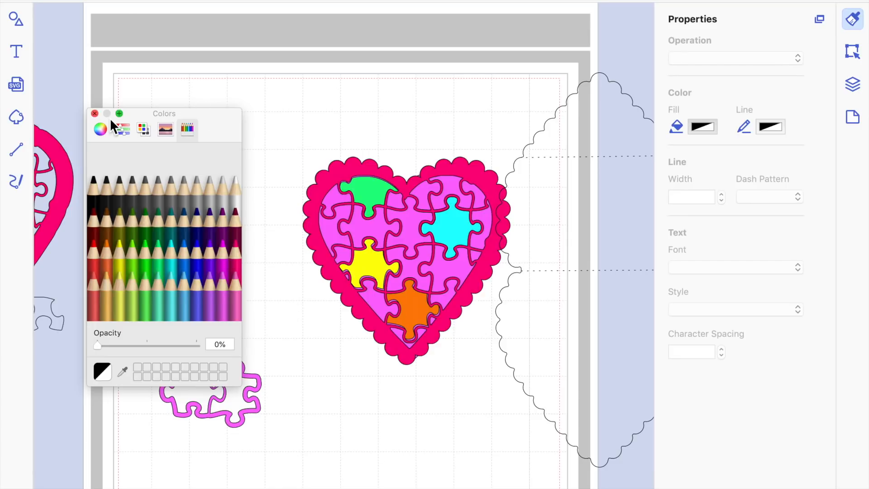
{"action": "left_click", "coordinate": [94, 112]}
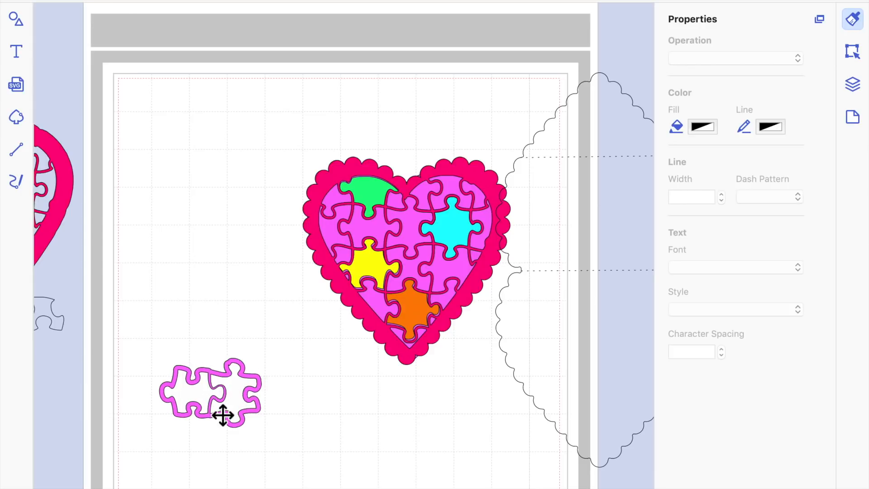
{"action": "left_click_drag", "start_coordinate": [158, 345], "coordinate": [281, 435]}
{"action": "left_click_drag", "start_coordinate": [248, 395], "coordinate": [237, 447]}
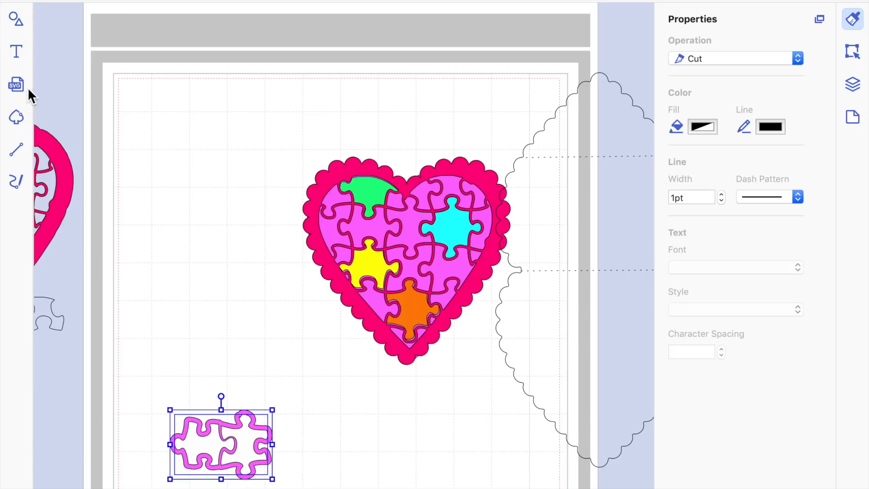
Add a rectangle with outward-curved sides from the basic shapes to the mat's upper area beside the puzzle heart
{"action": "left_click", "coordinate": [16, 19]}
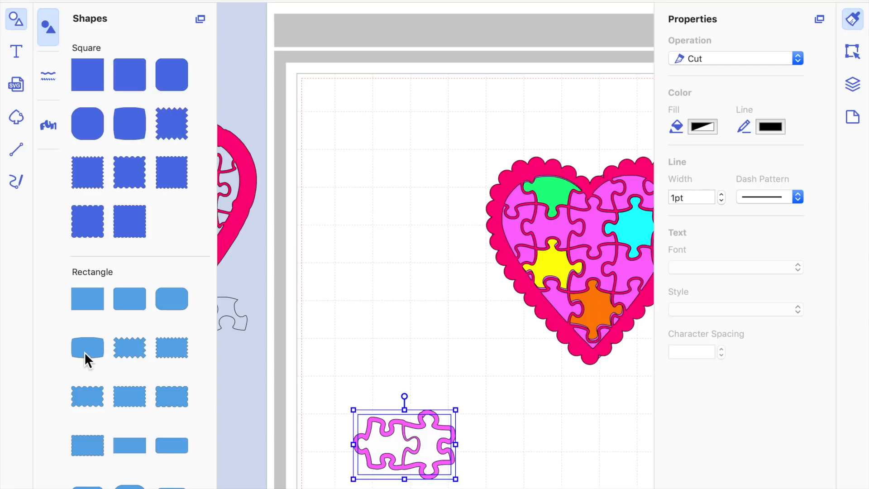
{"action": "left_click_drag", "start_coordinate": [95, 348], "coordinate": [360, 185]}
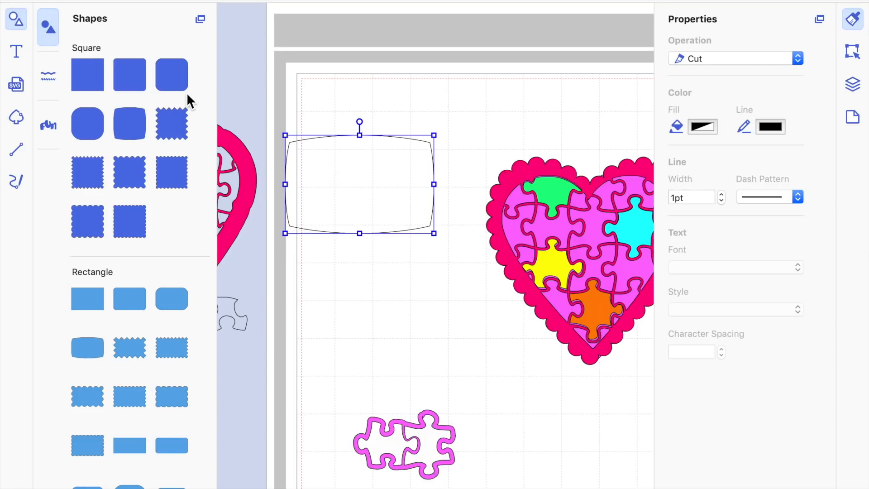
{"action": "left_click", "coordinate": [10, 20]}
Clear space around the curved rectangle by shifting the puzzle heart, the puzzle-piece pair and the scalloped card base away from it
{"action": "left_click_drag", "start_coordinate": [438, 221], "coordinate": [640, 258]}
{"action": "left_click_drag", "start_coordinate": [149, 377], "coordinate": [301, 486]}
{"action": "left_click_drag", "start_coordinate": [219, 451], "coordinate": [462, 444]}
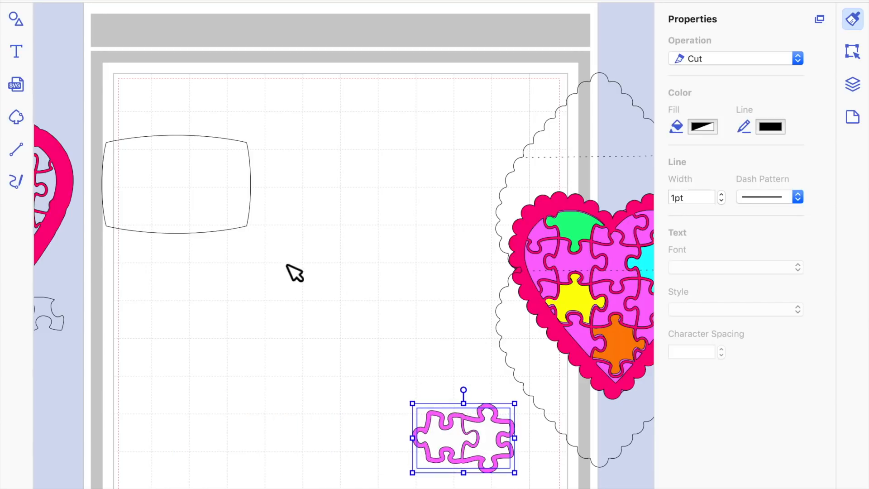
{"action": "left_click", "coordinate": [211, 193]}
{"action": "left_click_drag", "start_coordinate": [645, 282], "coordinate": [659, 285]}
{"action": "left_click_drag", "start_coordinate": [571, 280], "coordinate": [341, 245]}
{"action": "left_click_drag", "start_coordinate": [569, 303], "coordinate": [498, 266]}
{"action": "left_click_drag", "start_coordinate": [429, 208], "coordinate": [711, 207]}
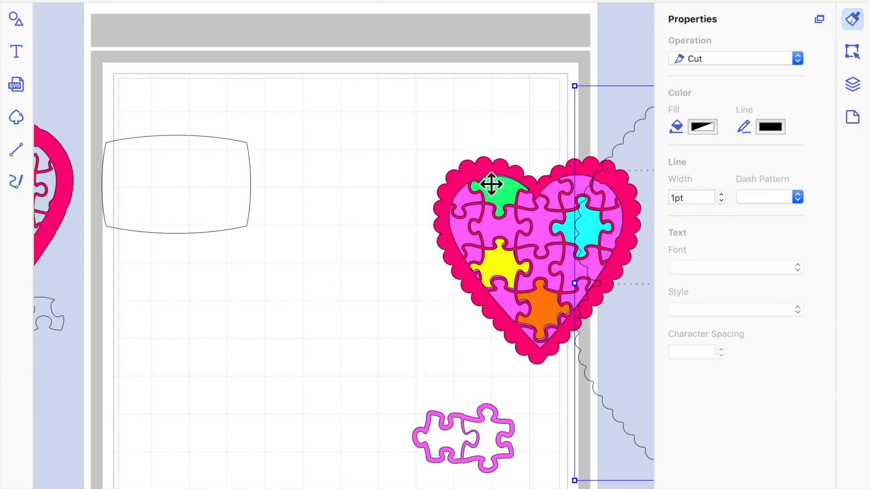
Flatten and widen the curved rectangle into a long banner about 1.14" high
{"action": "left_click", "coordinate": [203, 185]}
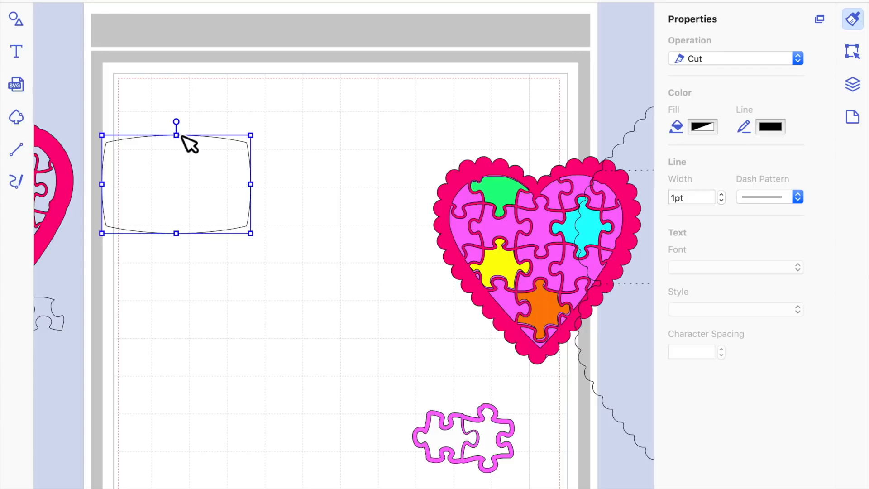
{"action": "left_click_drag", "start_coordinate": [180, 142], "coordinate": [179, 195]}
{"action": "left_click_drag", "start_coordinate": [258, 218], "coordinate": [353, 221]}
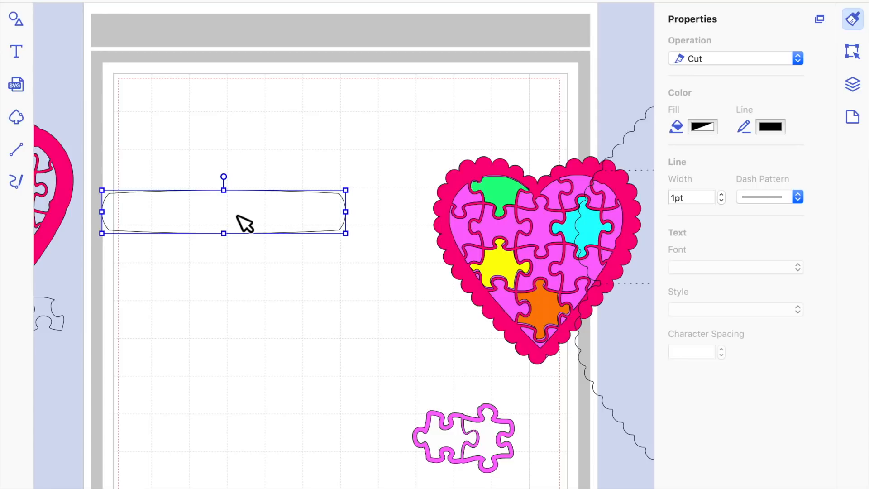
Place the banner across the puzzle heart, fit its width to the heart at about 5.36", and move it back to the empty mat area
{"action": "left_click", "coordinate": [229, 219]}
{"action": "left_click_drag", "start_coordinate": [249, 222], "coordinate": [561, 245]}
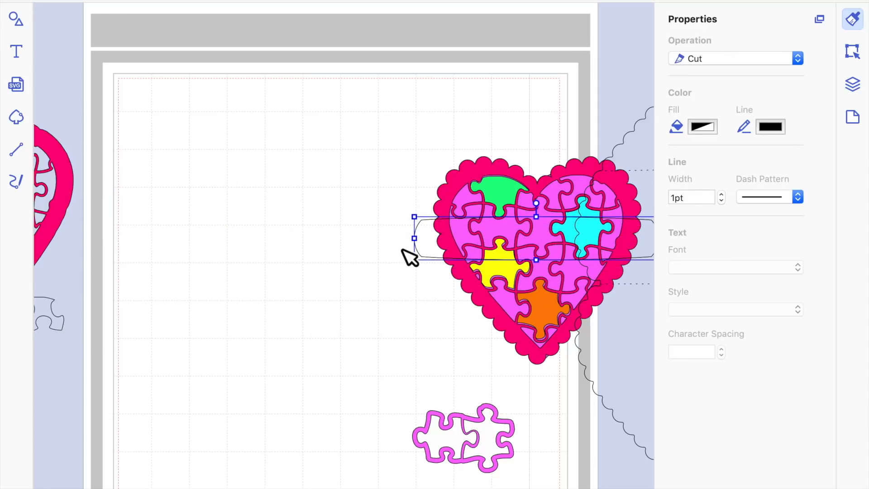
{"action": "left_click_drag", "start_coordinate": [420, 243], "coordinate": [466, 243]}
{"action": "left_click_drag", "start_coordinate": [563, 246], "coordinate": [546, 248]}
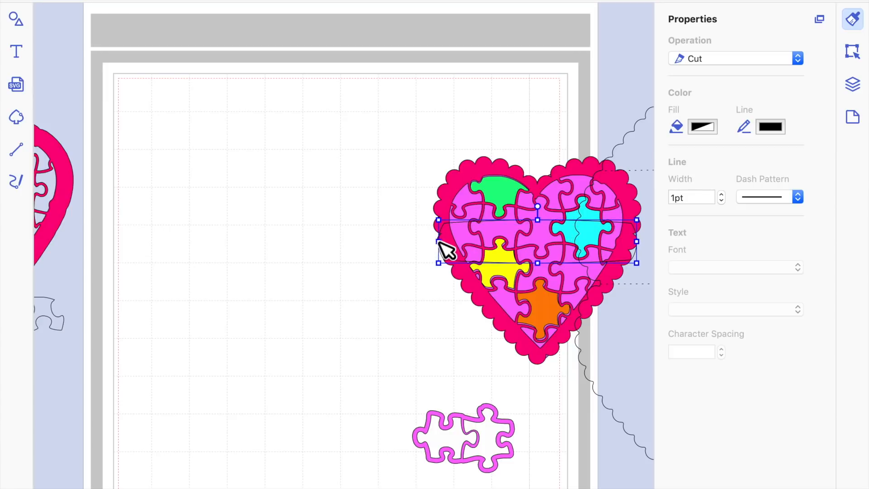
{"action": "left_click_drag", "start_coordinate": [443, 248], "coordinate": [438, 247]}
{"action": "mouse_move", "coordinate": [538, 250]}
{"action": "left_mouse_down"}
{"action": "mouse_move", "coordinate": [541, 272]}
{"action": "mouse_move", "coordinate": [538, 262]}
{"action": "left_mouse_up"}
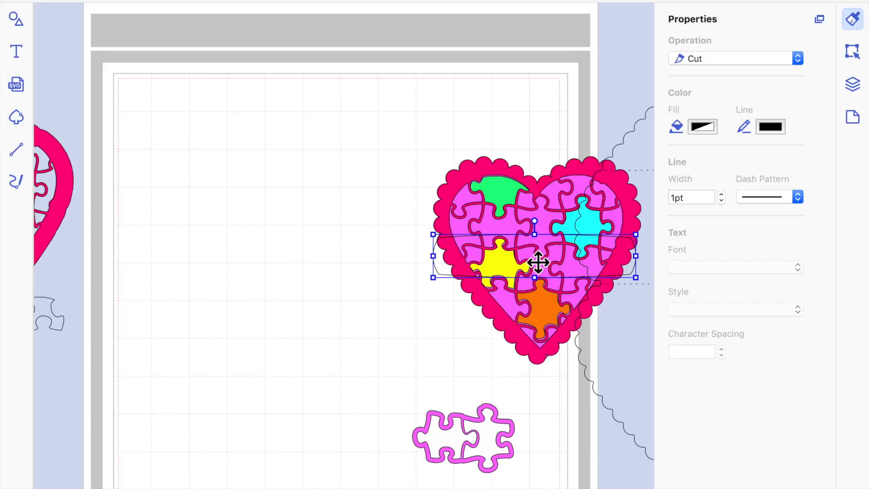
{"action": "left_click_drag", "start_coordinate": [613, 254], "coordinate": [324, 240]}
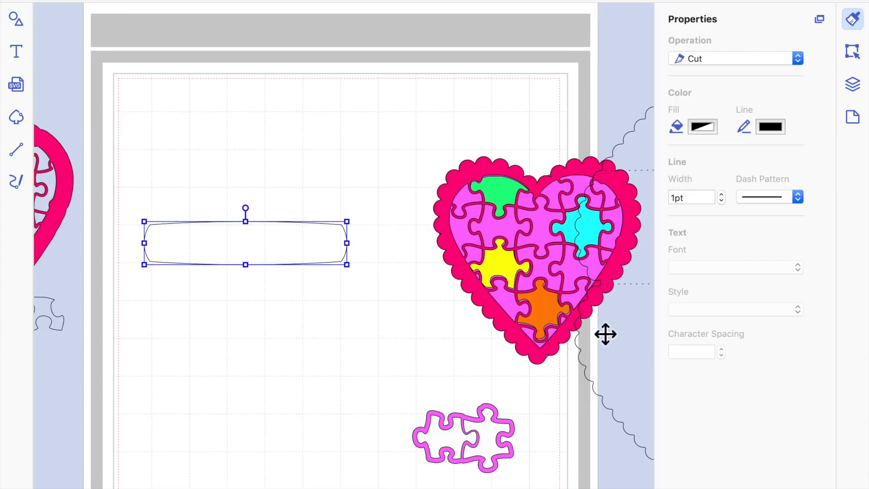
Create an inward offset line of about 5.20" by 0.98" inside the banner, with round corners and the original line left as is
{"action": "left_click", "coordinate": [852, 51]}
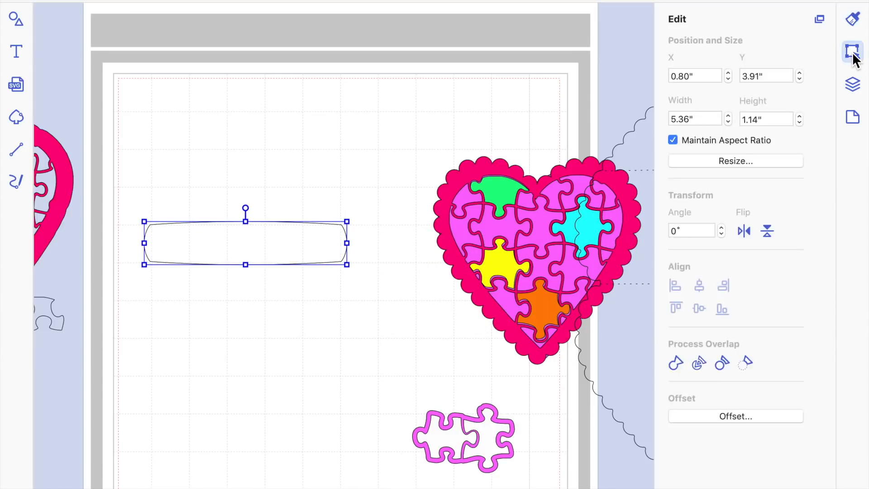
{"action": "left_click", "coordinate": [745, 417]}
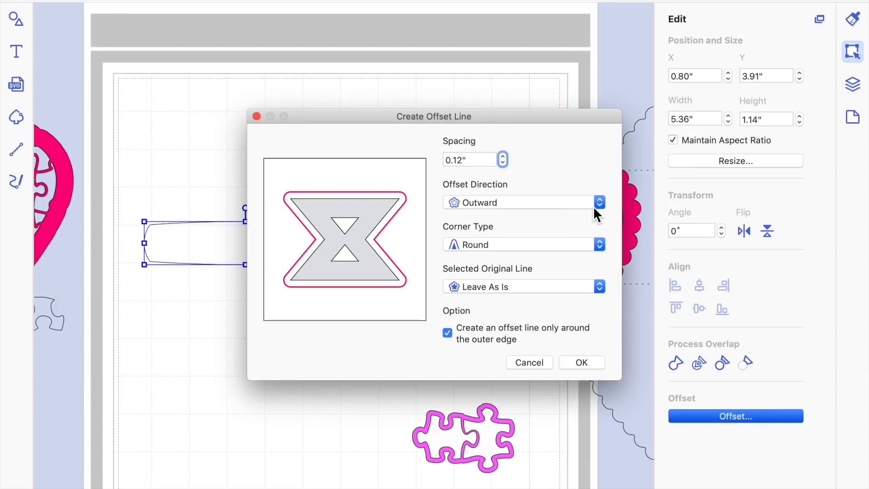
{"action": "left_click", "coordinate": [599, 203]}
{"action": "left_click", "coordinate": [579, 215]}
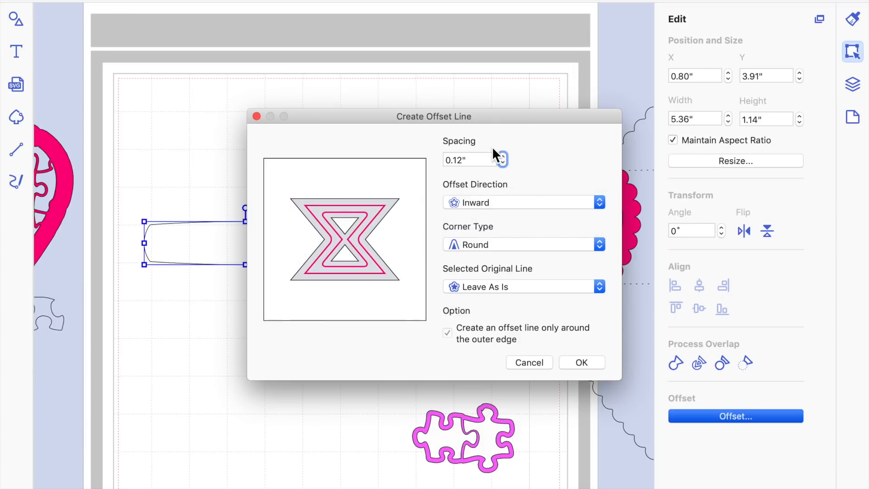
{"action": "left_click", "coordinate": [503, 162]}
{"action": "left_click", "coordinate": [583, 363]}
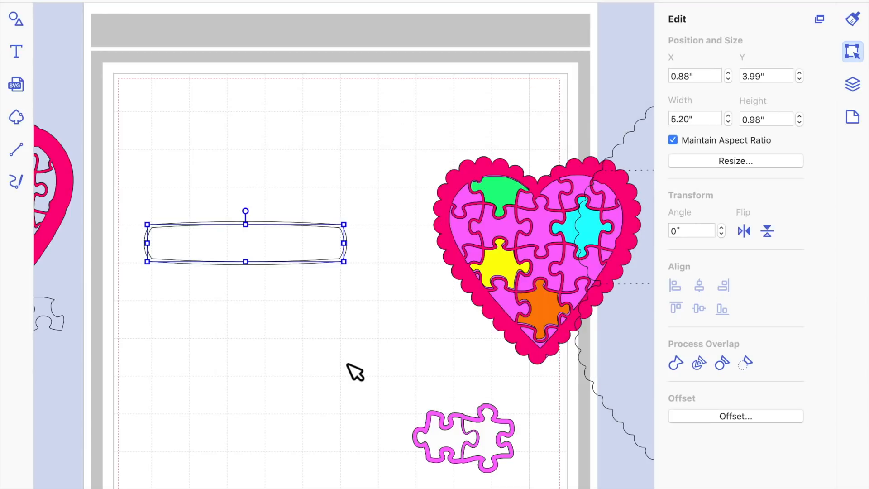
{"action": "left_click", "coordinate": [347, 364]}
{"action": "left_click", "coordinate": [326, 244]}
{"action": "left_click", "coordinate": [335, 326]}
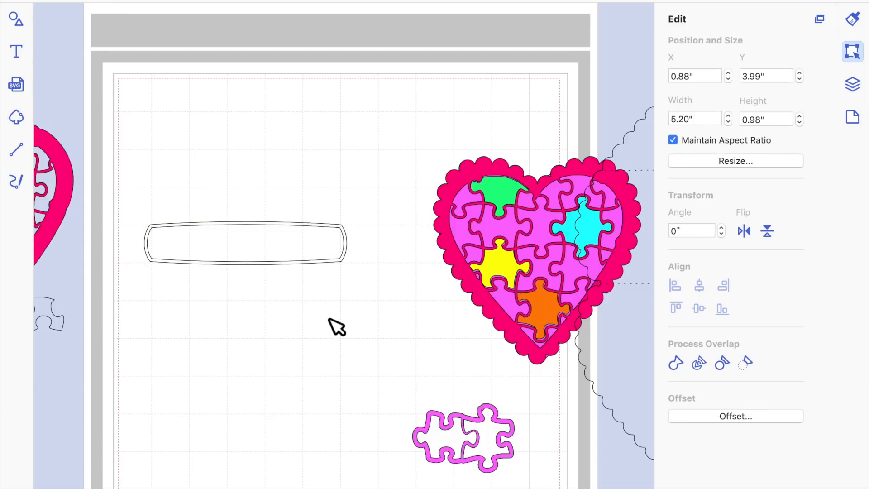
Fill the outer banner shape with Licorice black at 100% opacity
{"action": "left_click", "coordinate": [348, 260]}
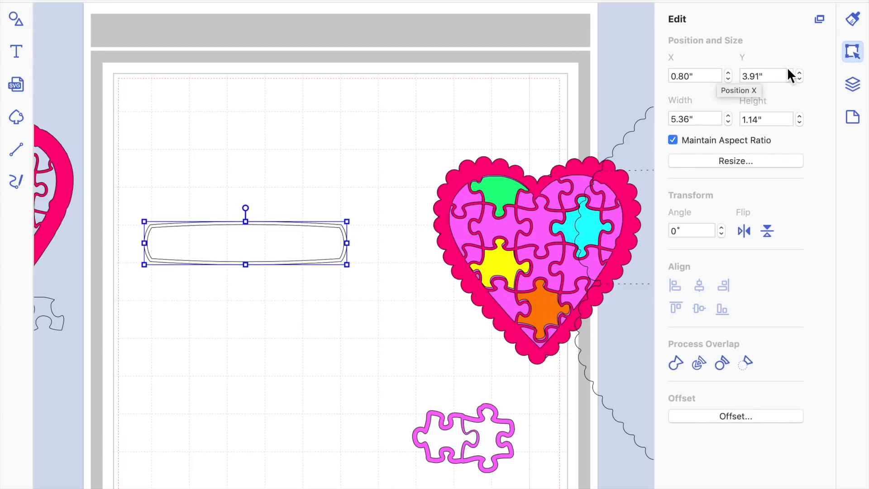
{"action": "left_click", "coordinate": [853, 22]}
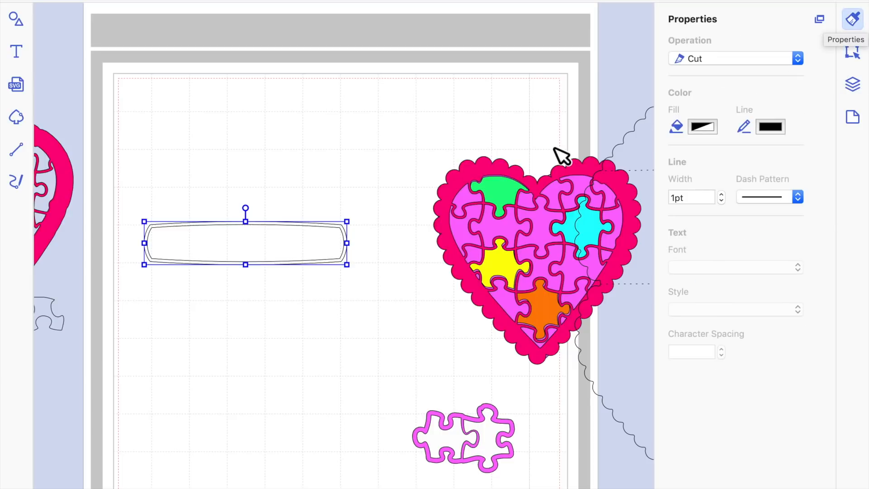
{"action": "left_click", "coordinate": [703, 126]}
{"action": "left_click", "coordinate": [98, 195]}
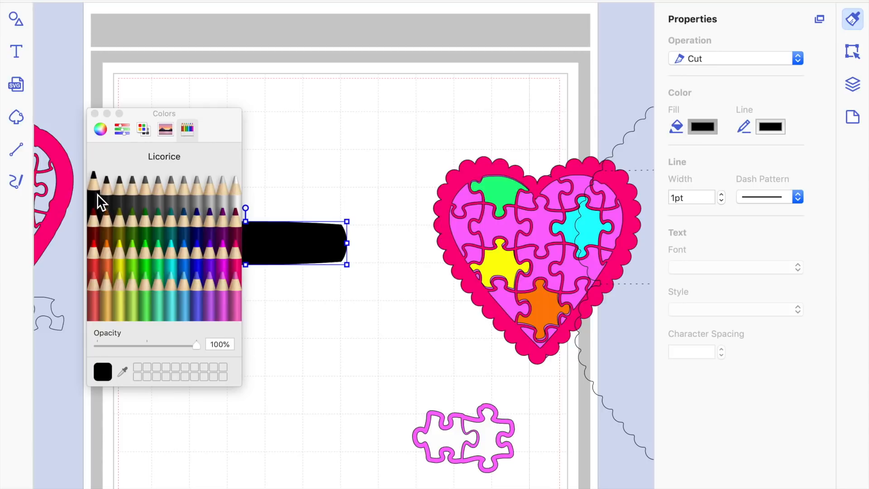
{"action": "left_click", "coordinate": [306, 357]}
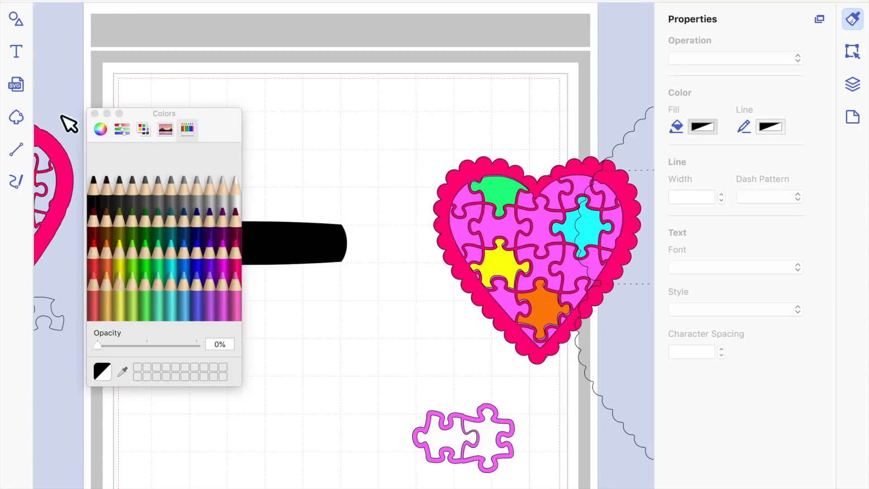
{"action": "left_click", "coordinate": [95, 113]}
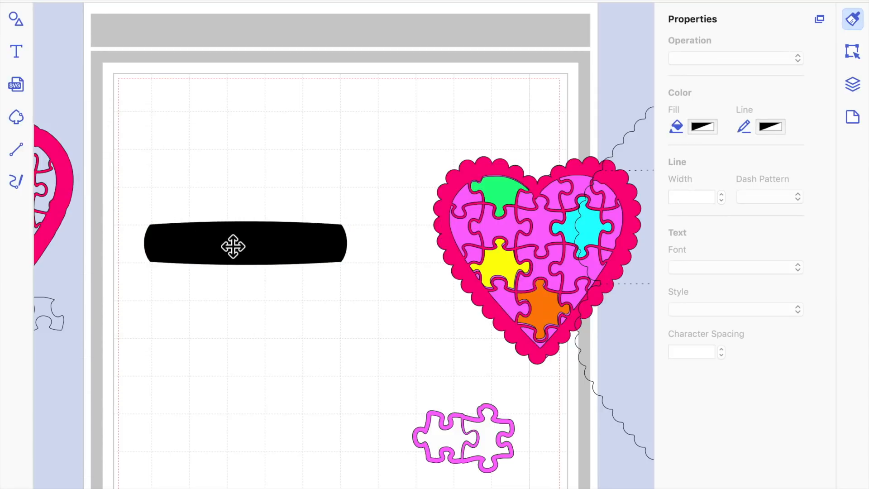
Fill the inner banner shape with white so the outer shape forms a black border
{"action": "left_click", "coordinate": [233, 246]}
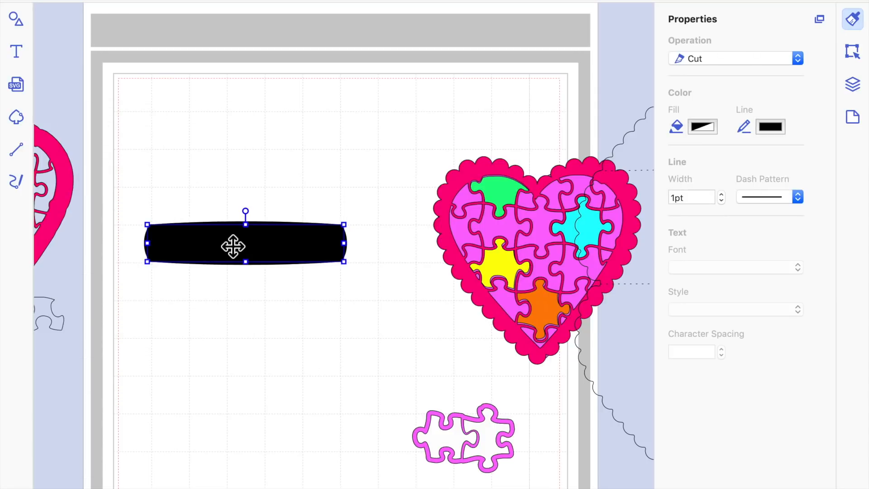
{"action": "left_click", "coordinate": [703, 127]}
{"action": "left_click", "coordinate": [240, 195]}
{"action": "left_click", "coordinate": [354, 434]}
{"action": "left_click", "coordinate": [95, 113]}
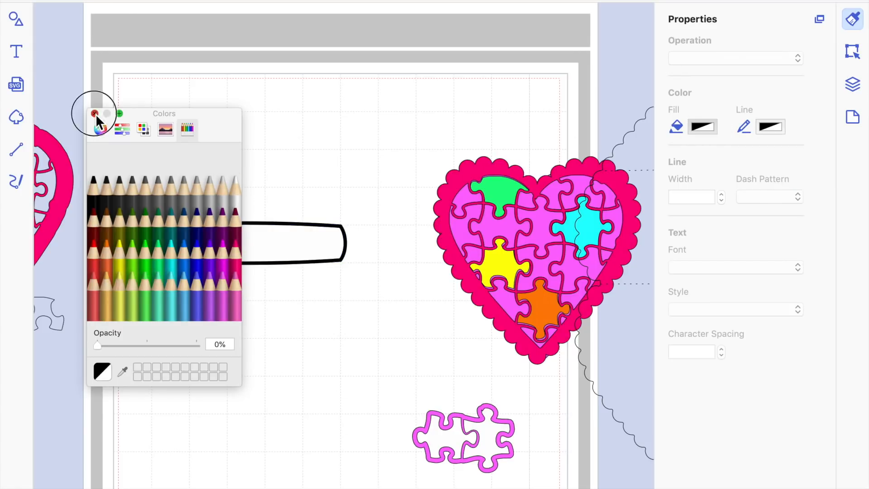
Select both banner shapes and move them together lower on the mat, leaving empty space above
{"action": "left_click", "coordinate": [238, 228]}
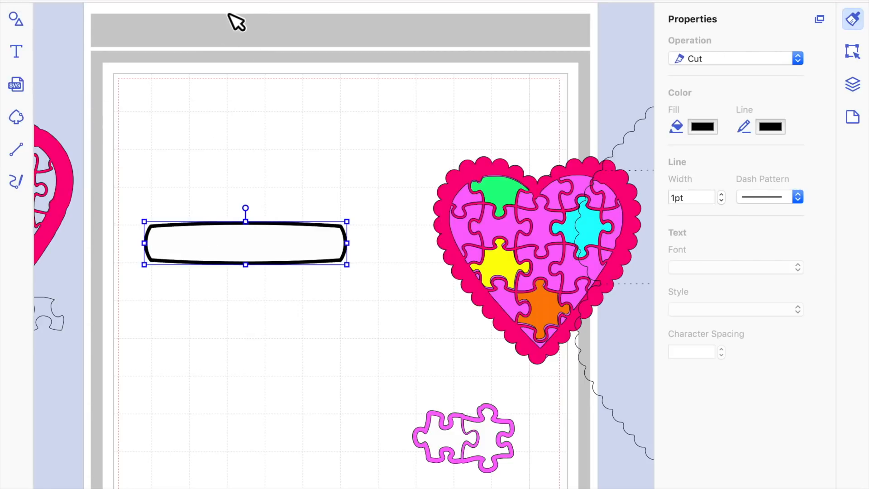
{"action": "left_click", "coordinate": [238, 253]}
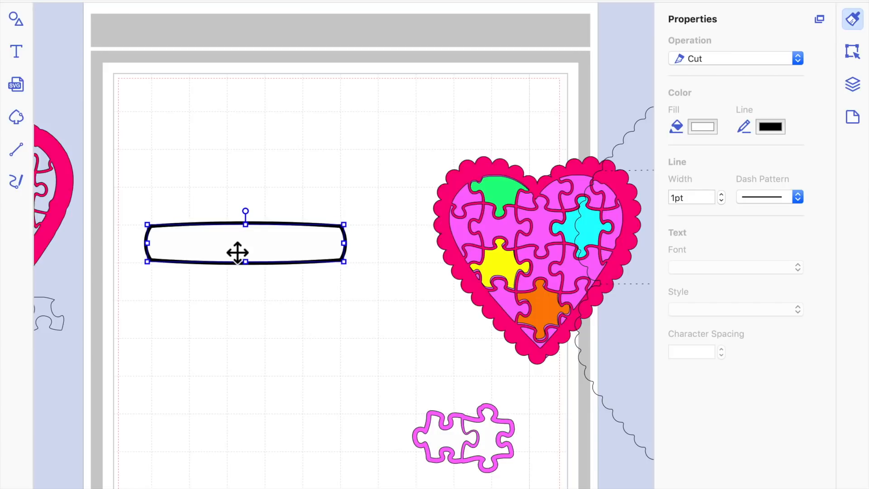
{"action": "left_click", "coordinate": [302, 381]}
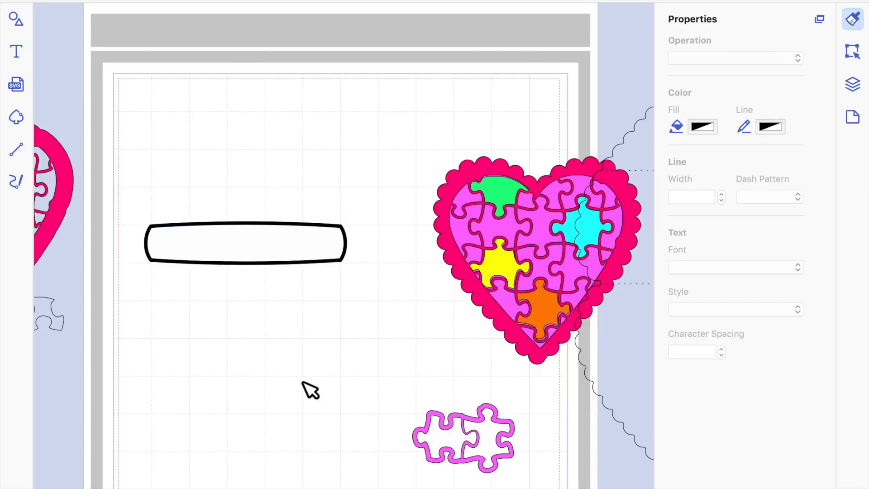
{"action": "left_click_drag", "start_coordinate": [117, 174], "coordinate": [321, 333]}
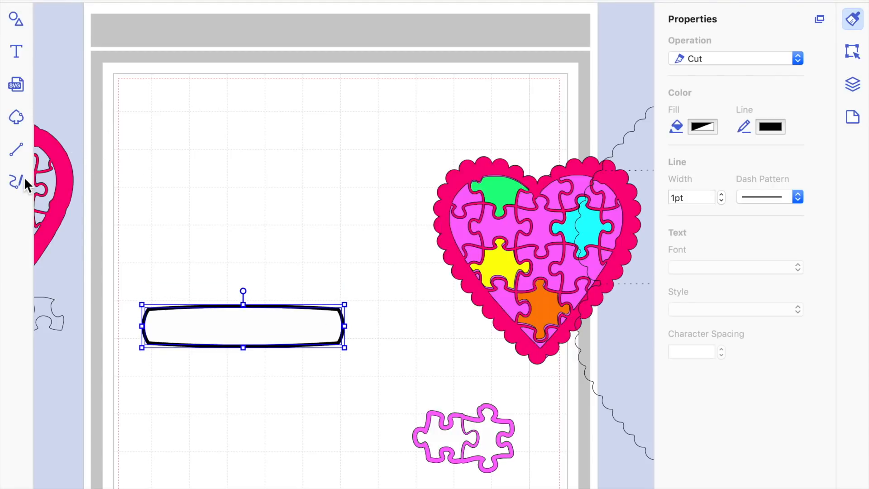
Add the text "I love you to pieces" in the August free font in the empty space above the banner
{"action": "left_click", "coordinate": [21, 51]}
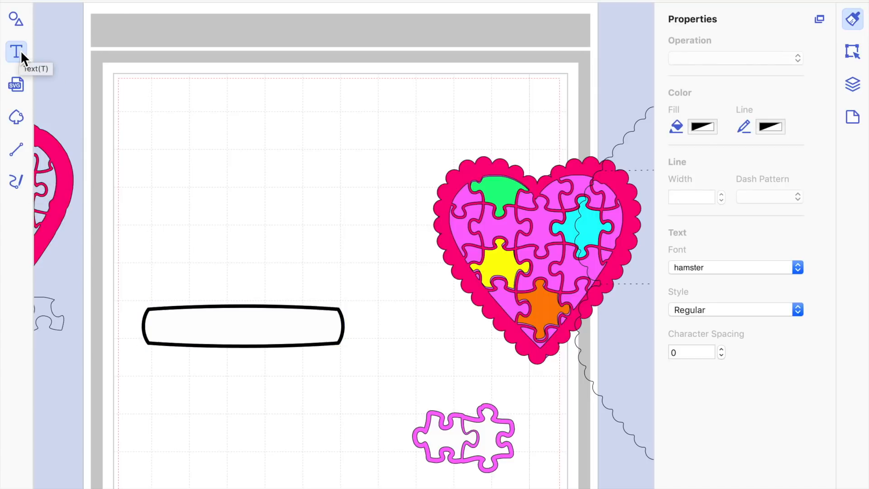
{"action": "left_click", "coordinate": [183, 105]}
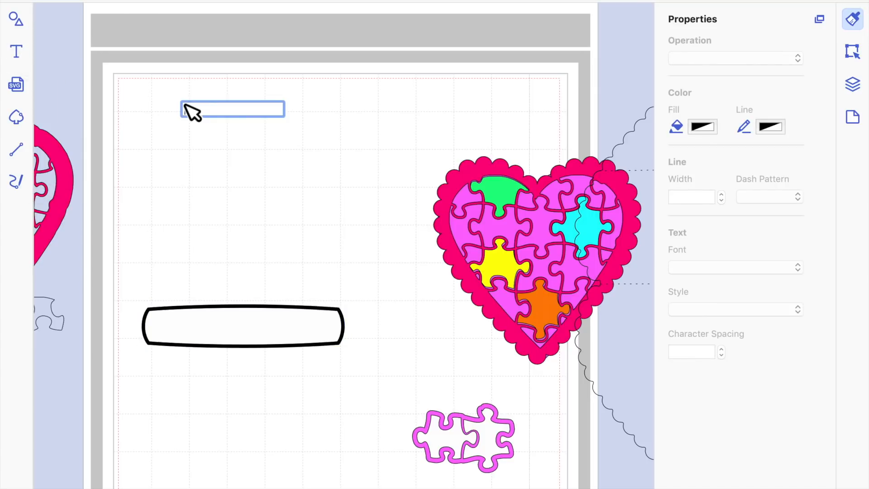
{"action": "left_click", "coordinate": [18, 50]}
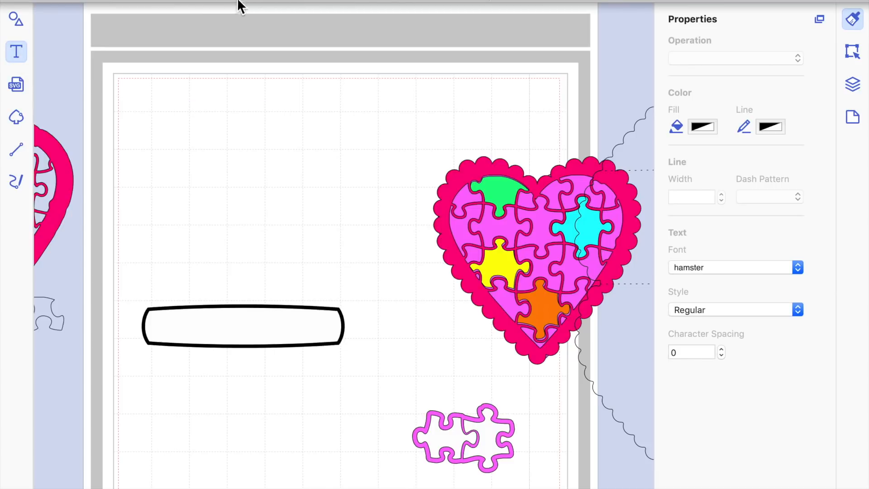
{"action": "left_click", "coordinate": [264, 1]}
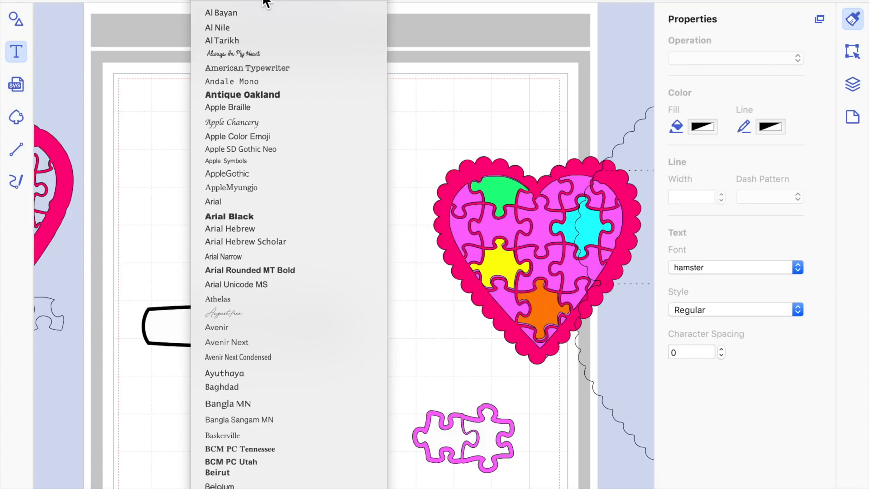
{"action": "left_click", "coordinate": [248, 316]}
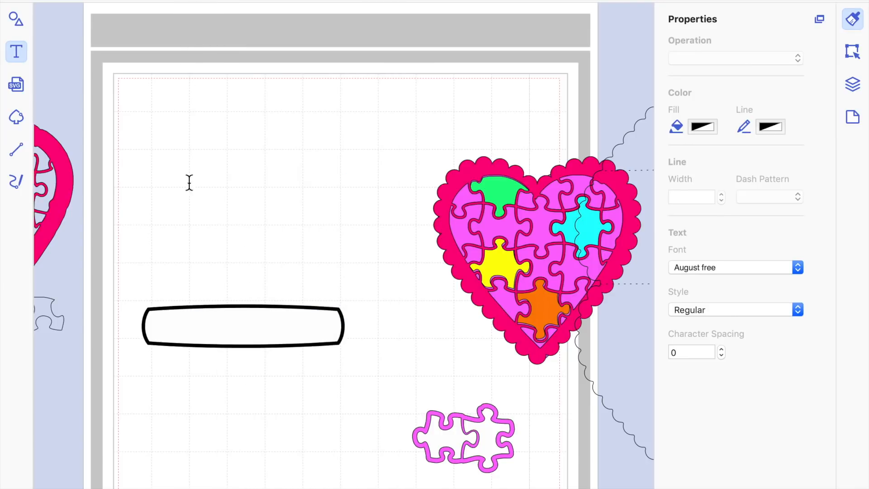
{"action": "left_click", "coordinate": [202, 122]}
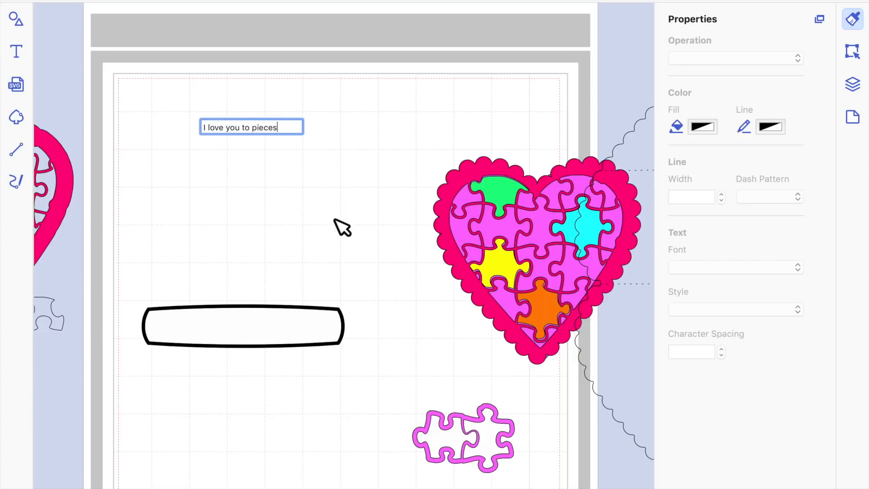
{"action": "key", "text": "Return"}
{"action": "left_click", "coordinate": [348, 131]}
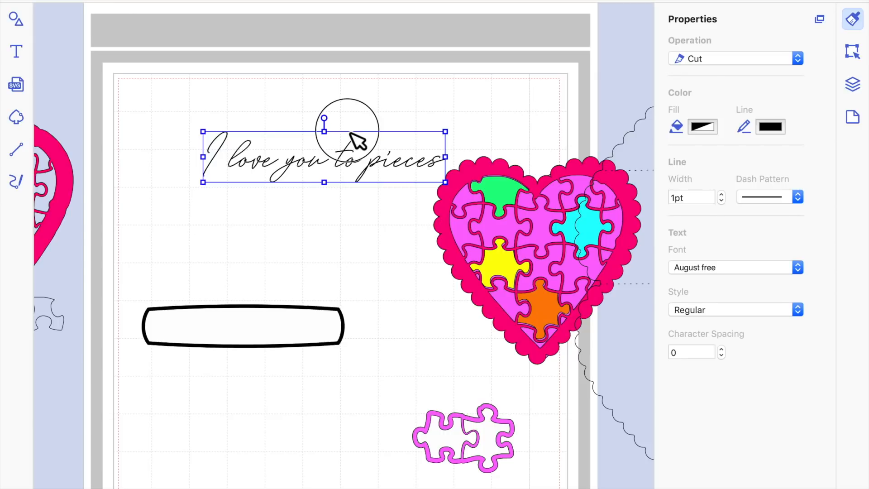
Shrink the "I love you to pieces" text to about 4.61" by 0.70" and place it inside the white banner area
{"action": "left_click_drag", "start_coordinate": [325, 170], "coordinate": [275, 181]}
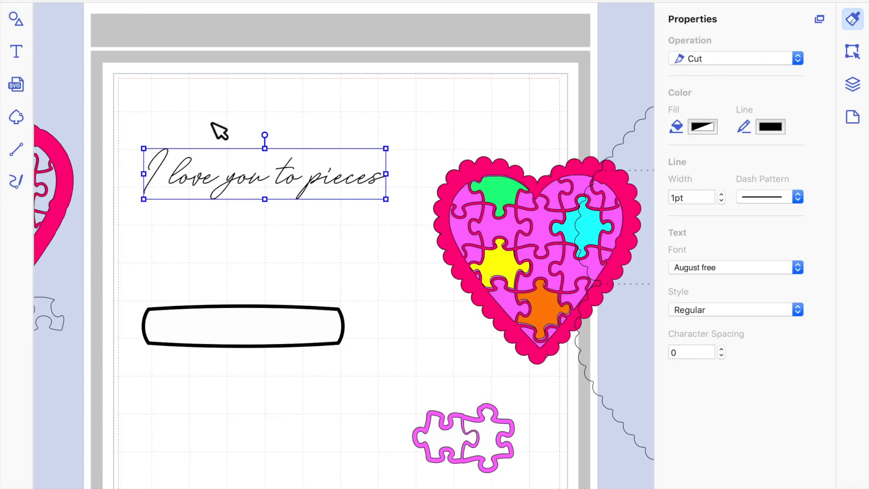
{"action": "left_click_drag", "start_coordinate": [147, 154], "coordinate": [207, 173]}
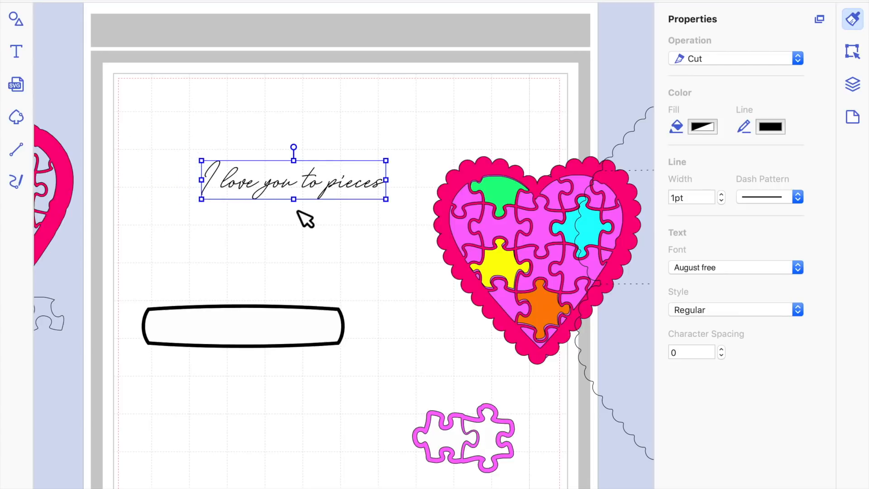
{"action": "left_click_drag", "start_coordinate": [300, 166], "coordinate": [297, 174]}
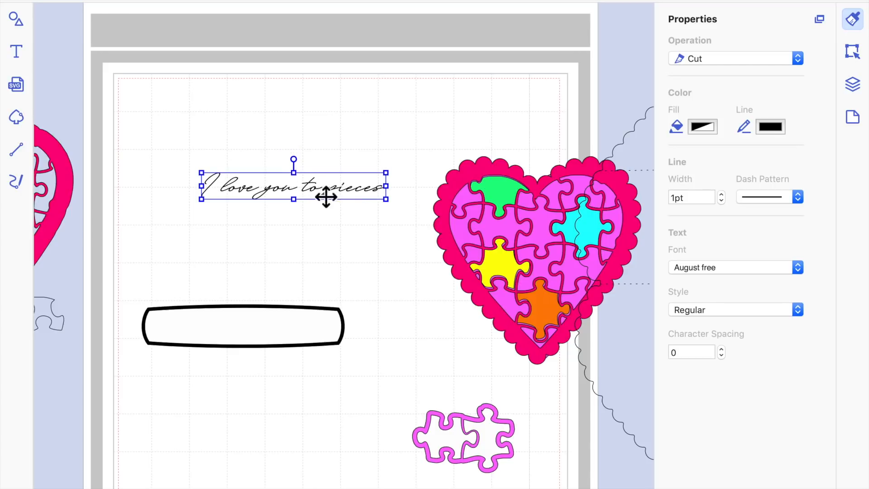
{"action": "left_click_drag", "start_coordinate": [390, 192], "coordinate": [380, 195]}
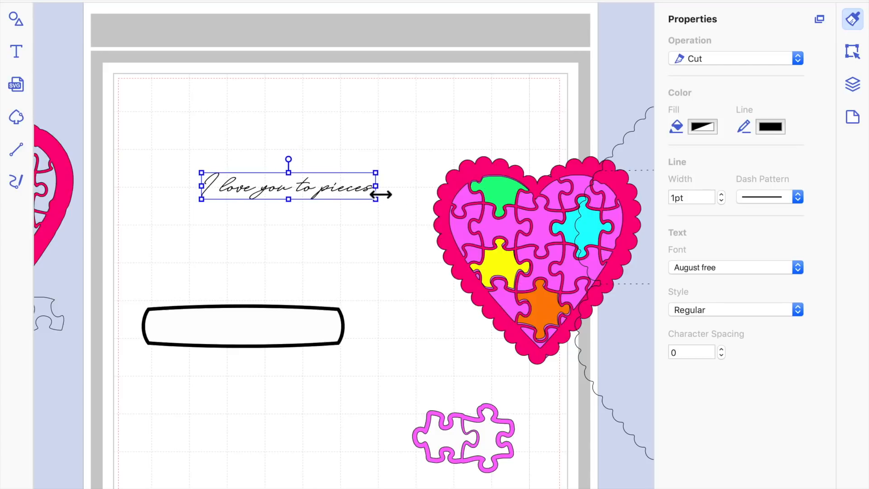
{"action": "left_click_drag", "start_coordinate": [293, 187], "coordinate": [249, 329]}
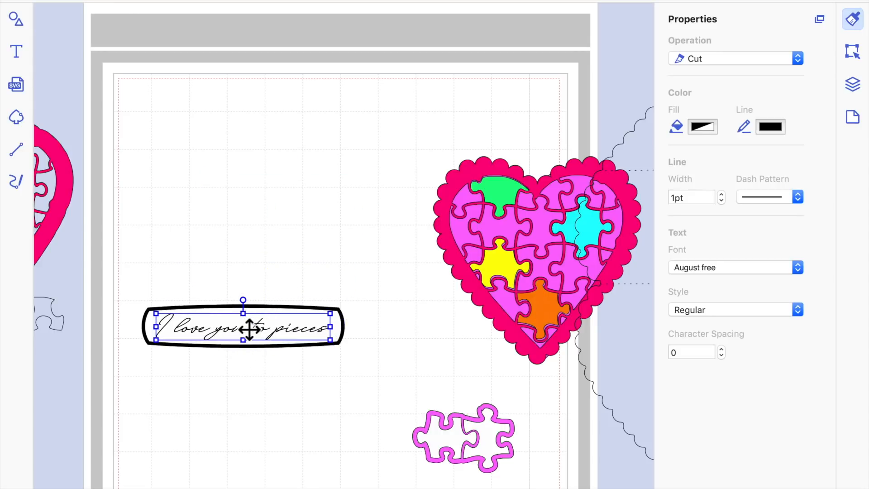
{"action": "left_click", "coordinate": [278, 240]}
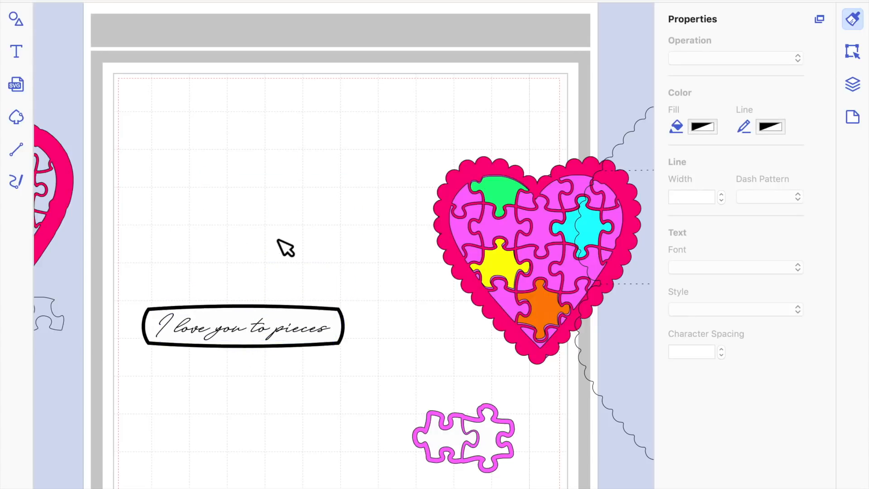
Center the "I love you to pieces" text horizontally on the inner banner shape
{"action": "left_click", "coordinate": [257, 319]}
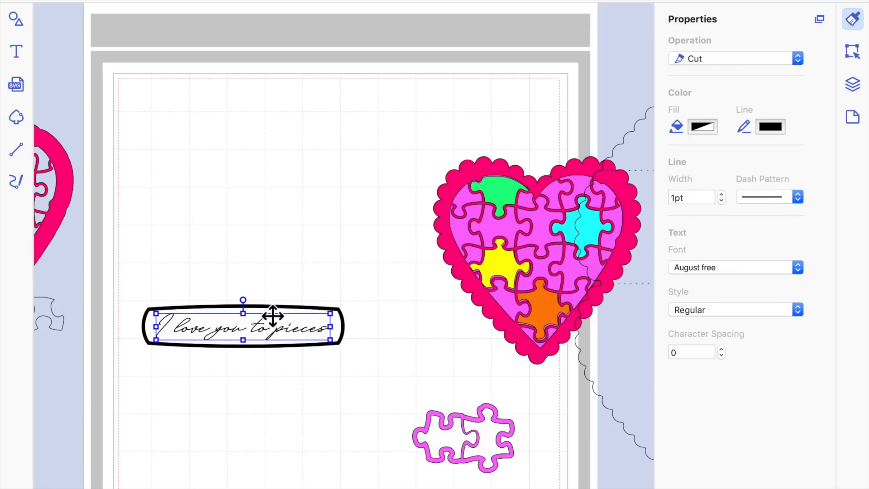
{"action": "left_click", "coordinate": [271, 312], "text": "shift"}
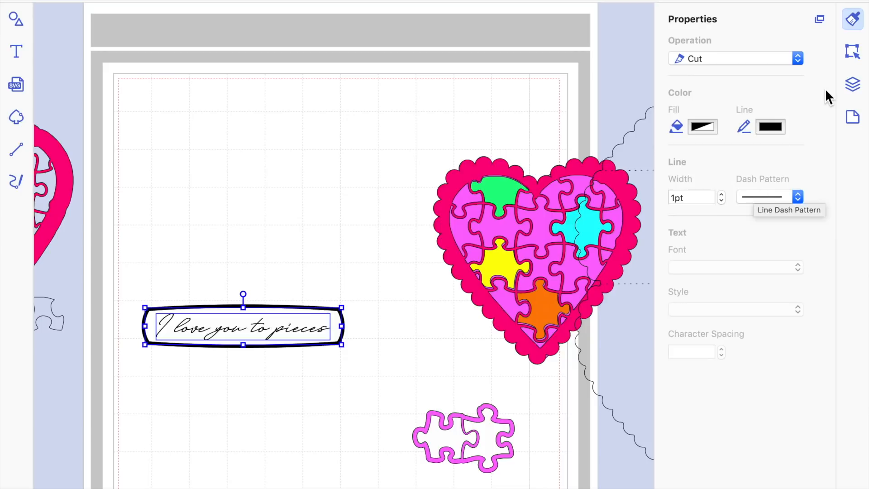
{"action": "left_click", "coordinate": [851, 51]}
{"action": "left_click", "coordinate": [698, 286]}
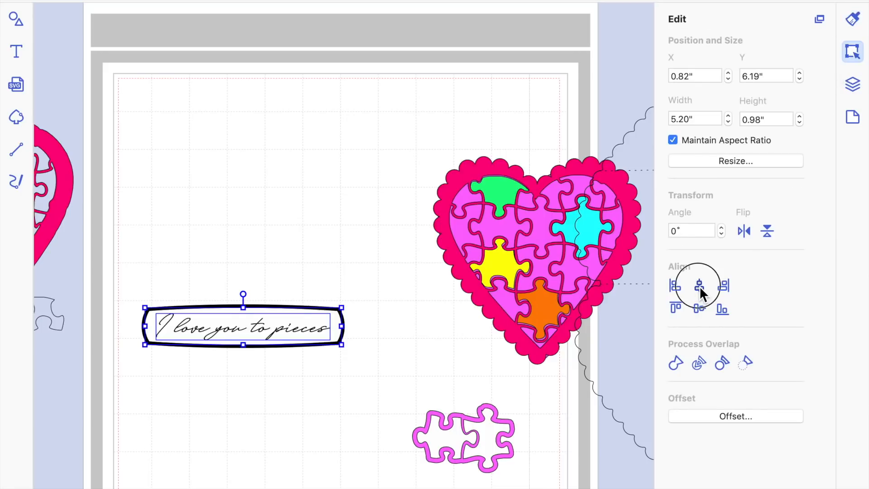
{"action": "left_click", "coordinate": [341, 204]}
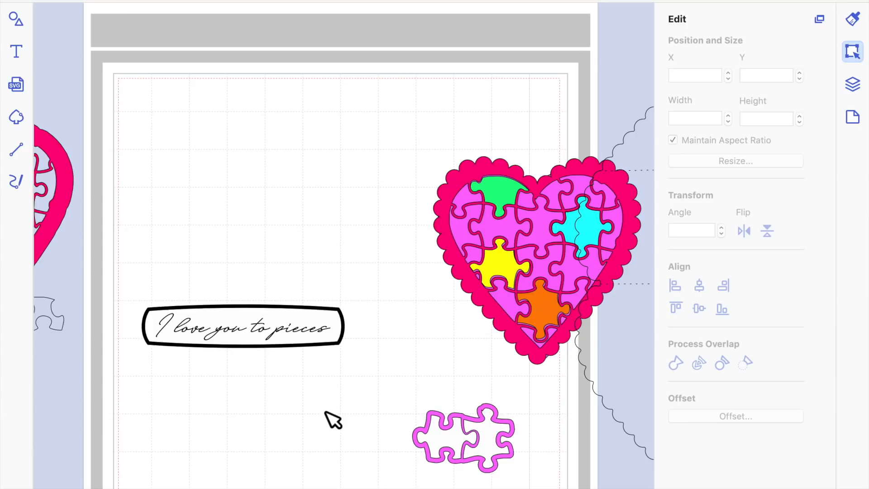
Inspect the banner text, the black outer shape and the white inner shape individually
{"action": "left_click", "coordinate": [301, 331]}
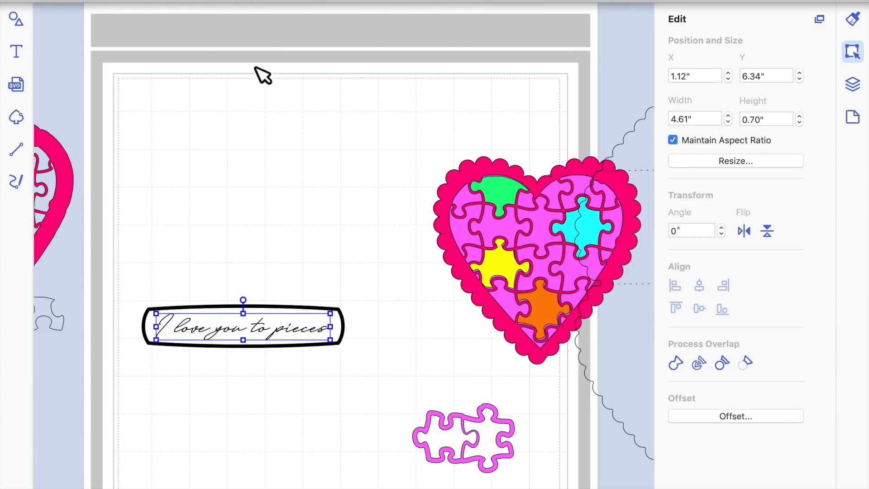
{"action": "left_click", "coordinate": [252, 39]}
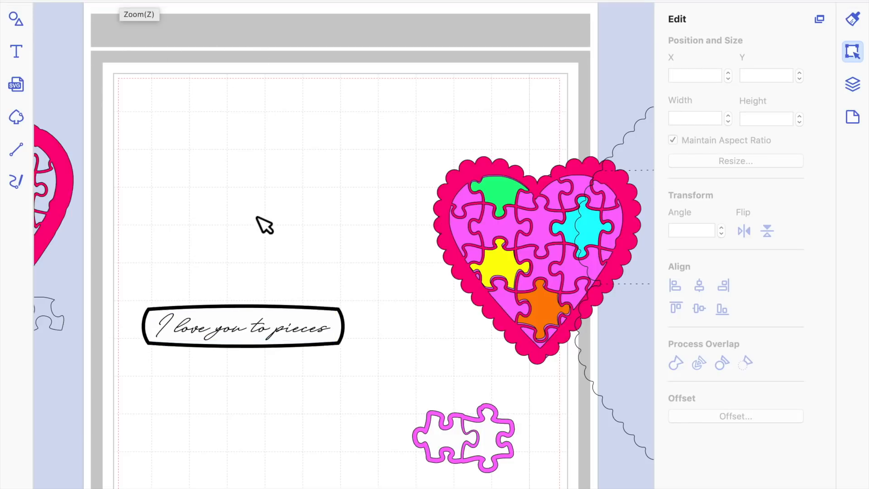
{"action": "left_click", "coordinate": [271, 333]}
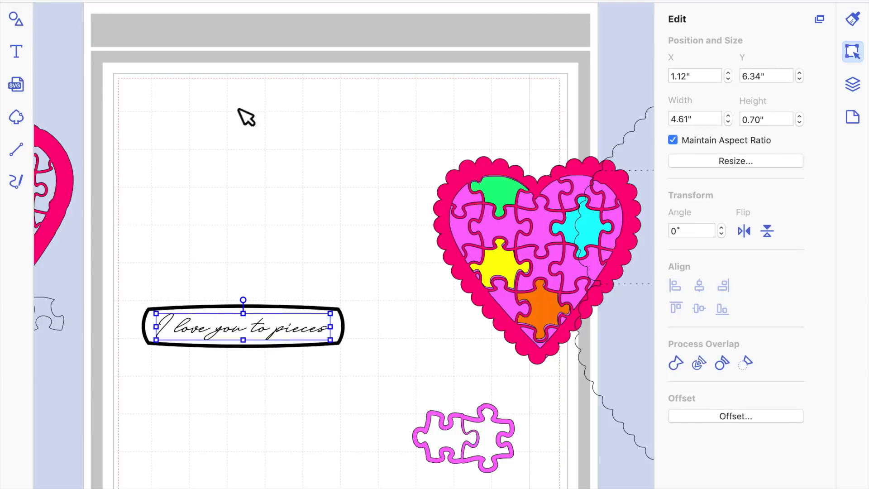
{"action": "left_click", "coordinate": [249, 1]}
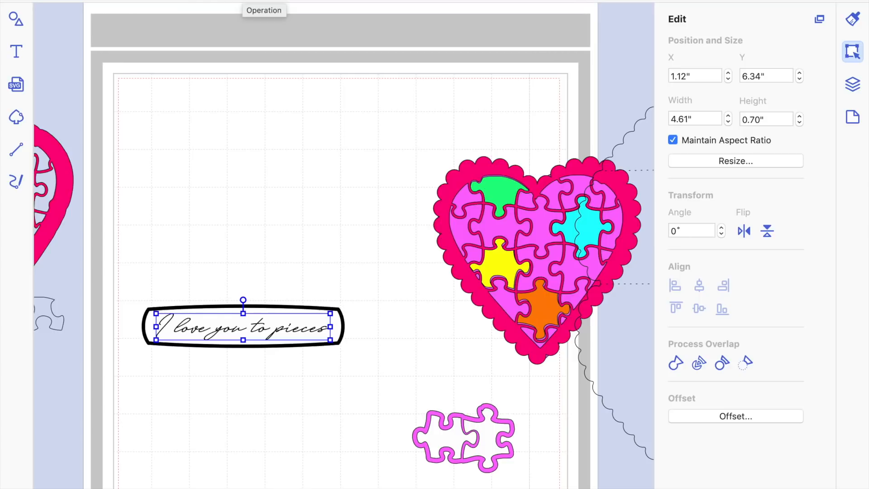
{"action": "left_click", "coordinate": [321, 229]}
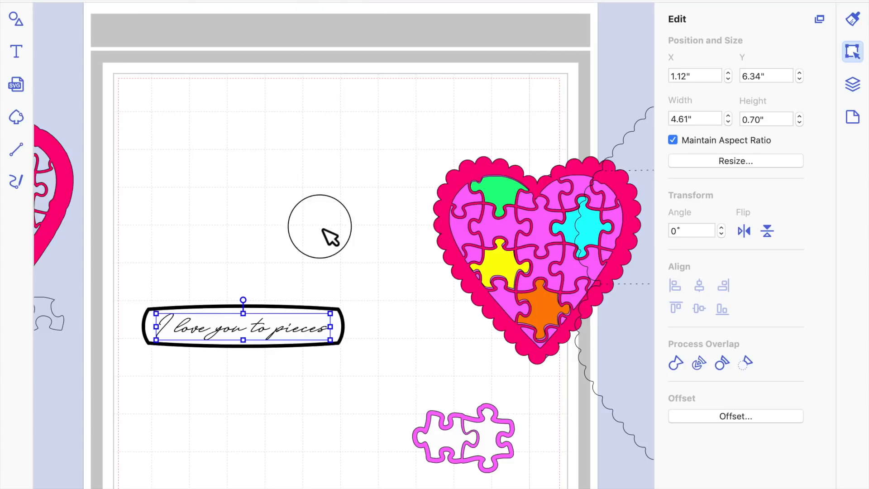
{"action": "left_click", "coordinate": [295, 320]}
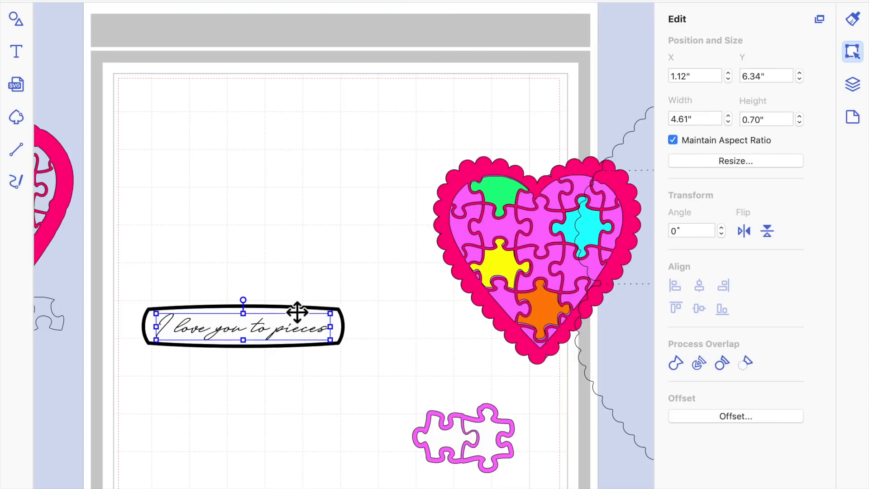
{"action": "left_click", "coordinate": [298, 311], "text": "shift"}
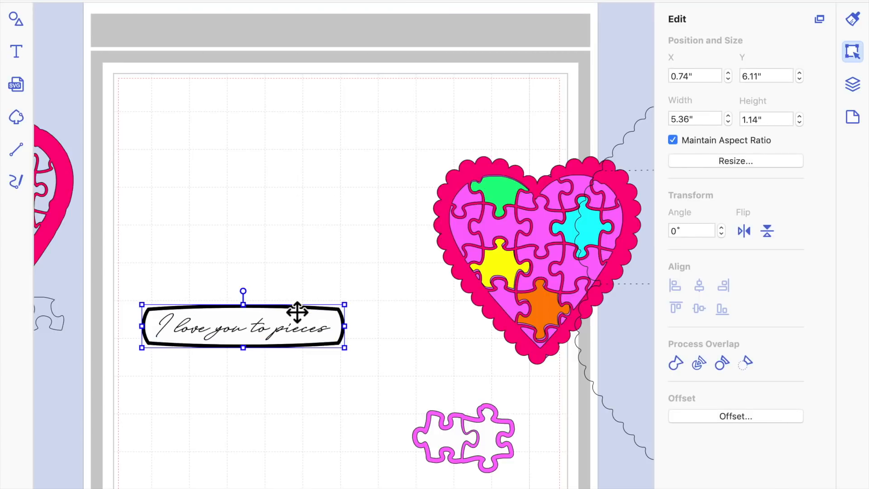
{"action": "left_click", "coordinate": [344, 325], "text": "shift"}
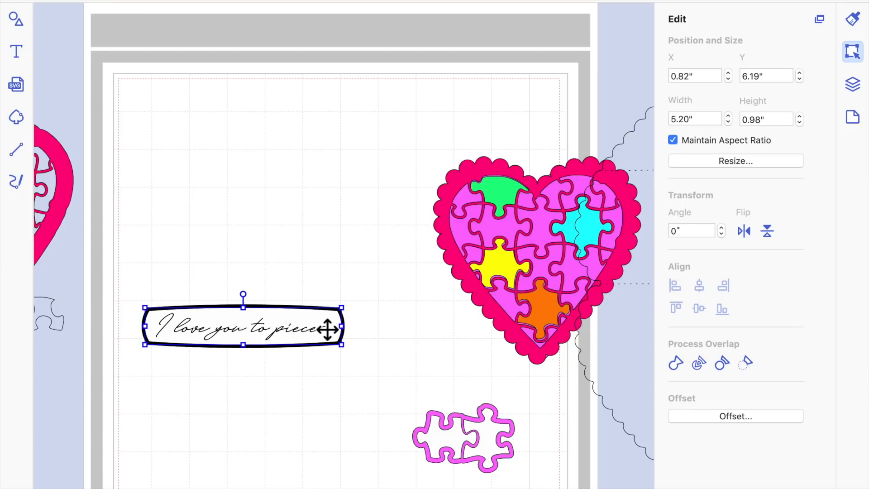
{"action": "left_click", "coordinate": [315, 337]}
{"action": "left_click", "coordinate": [291, 442]}
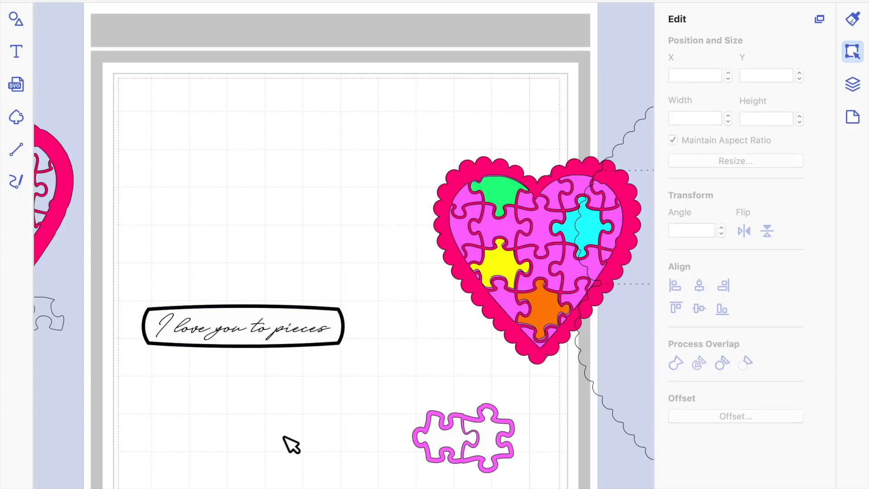
Move the whole pair of backed puzzle pieces across the mat to just below the banner
{"action": "left_click_drag", "start_coordinate": [401, 394], "coordinate": [520, 479]}
{"action": "left_click_drag", "start_coordinate": [482, 440], "coordinate": [347, 430]}
{"action": "left_click", "coordinate": [456, 434]}
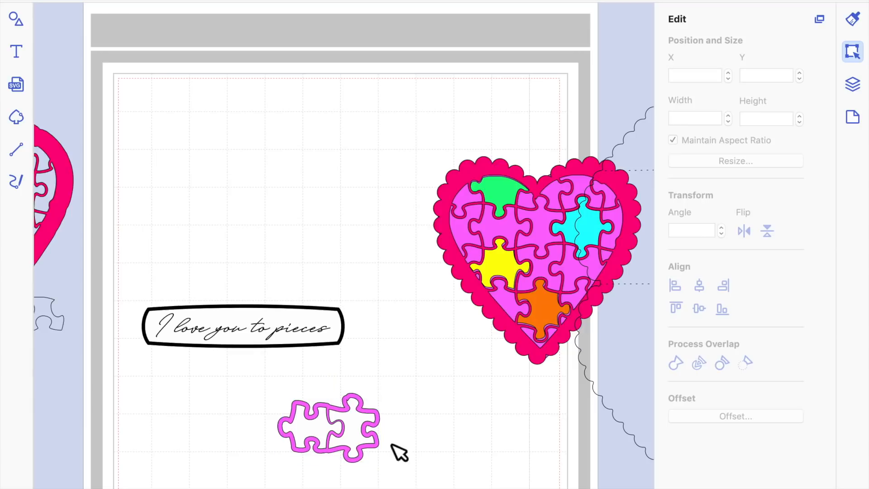
Add the text "You Me" in the August free font in the empty space above the banner
{"action": "left_click", "coordinate": [16, 52]}
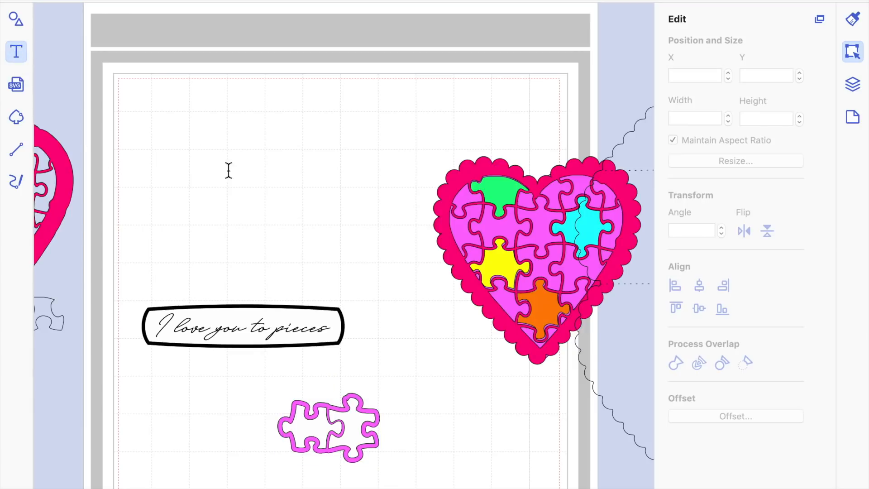
{"action": "left_click", "coordinate": [222, 160]}
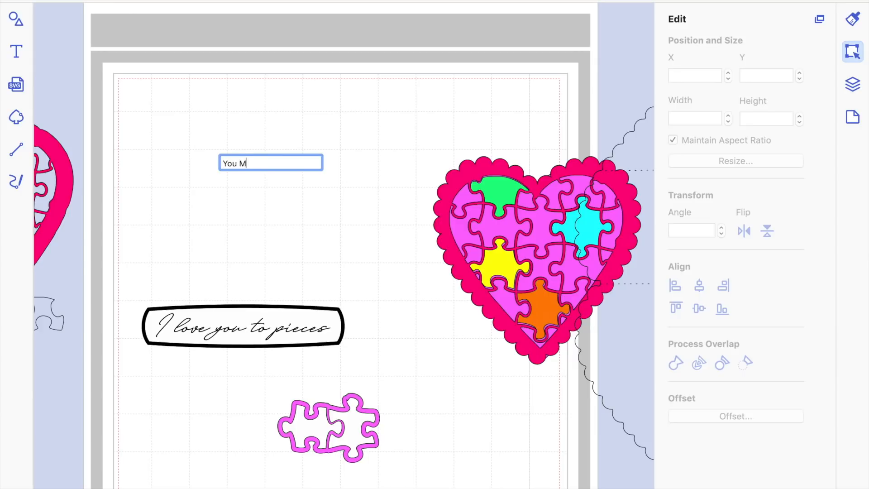
{"action": "left_click", "coordinate": [296, 255]}
{"action": "double_click", "coordinate": [305, 207]}
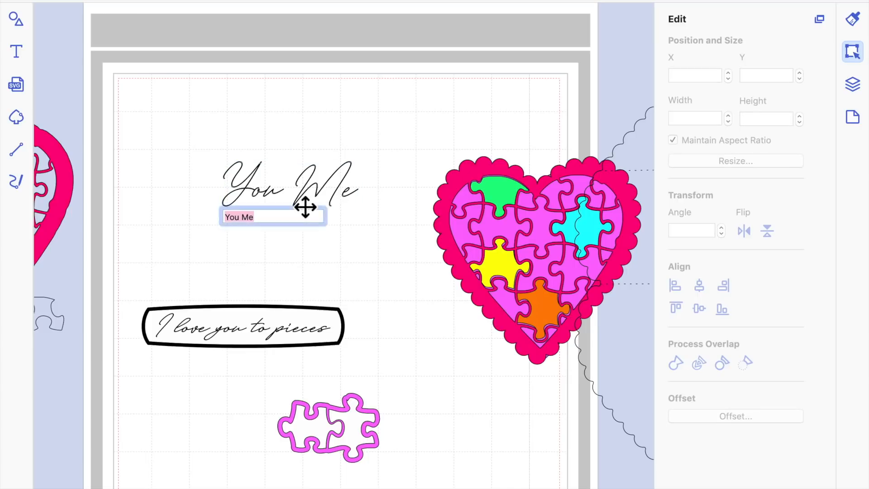
{"action": "right_click", "coordinate": [305, 206]}
{"action": "left_click", "coordinate": [424, 343]}
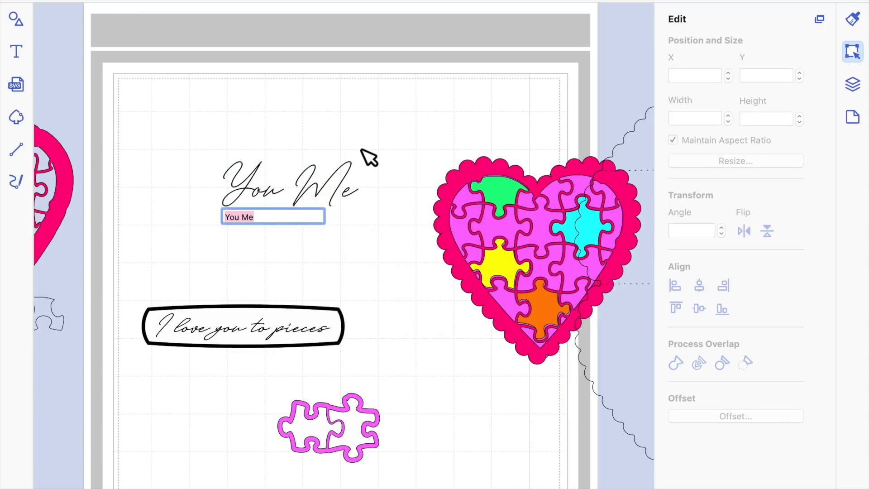
Divide the "You Me" text into separate letter shapes
{"action": "left_click", "coordinate": [330, 189]}
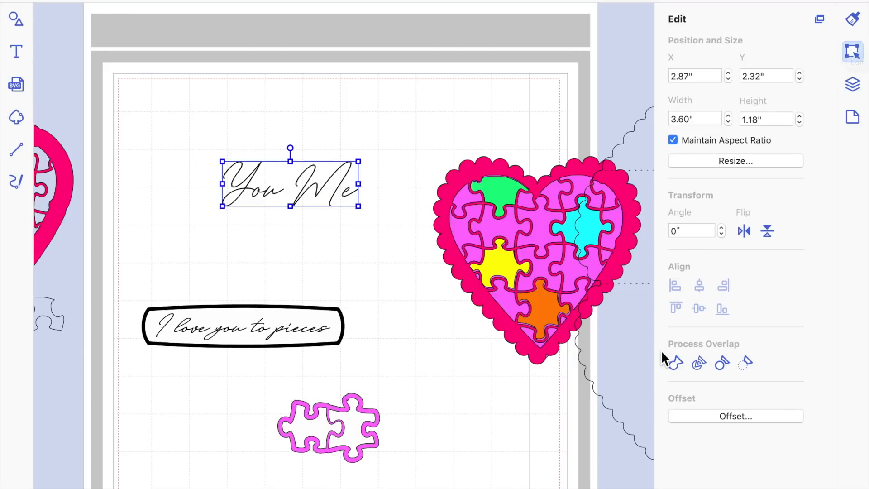
{"action": "left_click", "coordinate": [699, 363]}
{"action": "left_click", "coordinate": [409, 276]}
Try to weld the letters of the word "You" into one shape
{"action": "left_click_drag", "start_coordinate": [169, 117], "coordinate": [289, 213]}
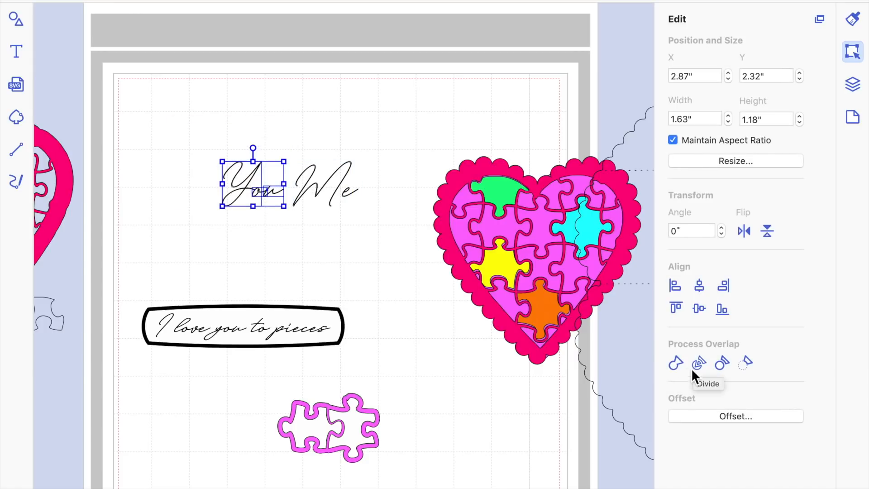
{"action": "left_click", "coordinate": [676, 363]}
{"action": "left_click", "coordinate": [598, 283]}
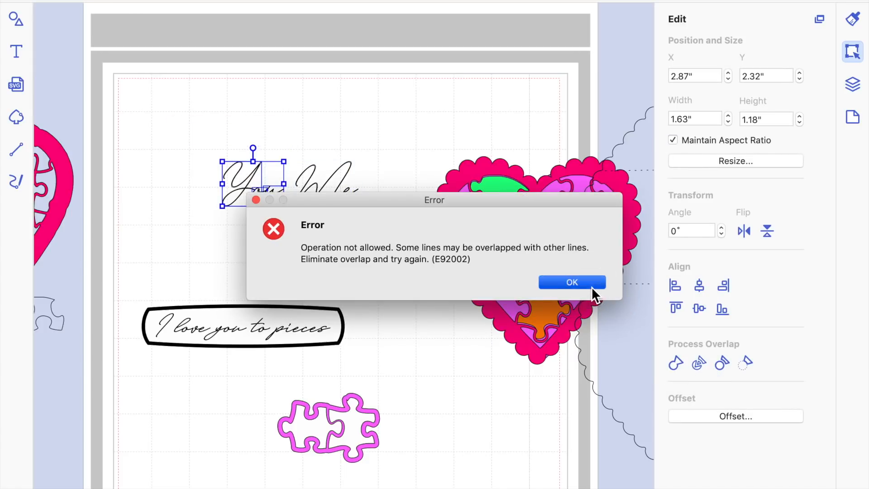
Delete all the separated "You Me" letters and add the word "You" as its own text above the banner
{"action": "left_click_drag", "start_coordinate": [193, 130], "coordinate": [360, 211]}
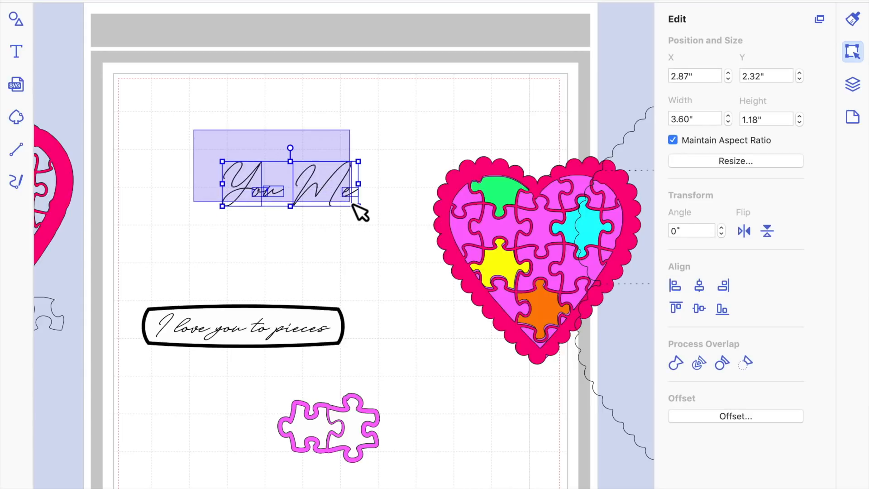
{"action": "key", "text": "Delete"}
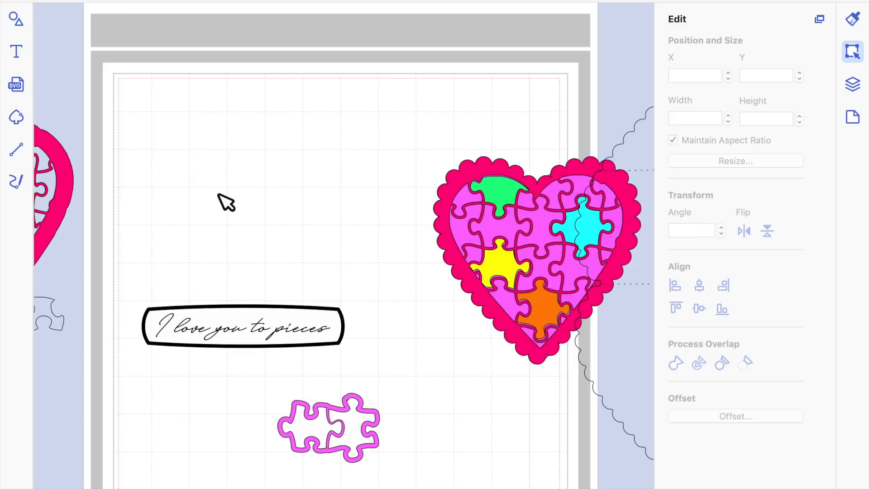
{"action": "left_click", "coordinate": [18, 52]}
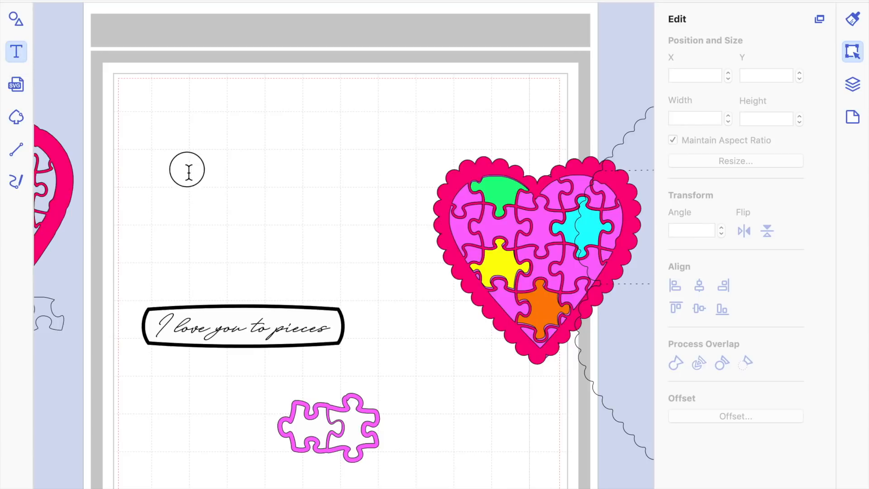
{"action": "left_click", "coordinate": [188, 171]}
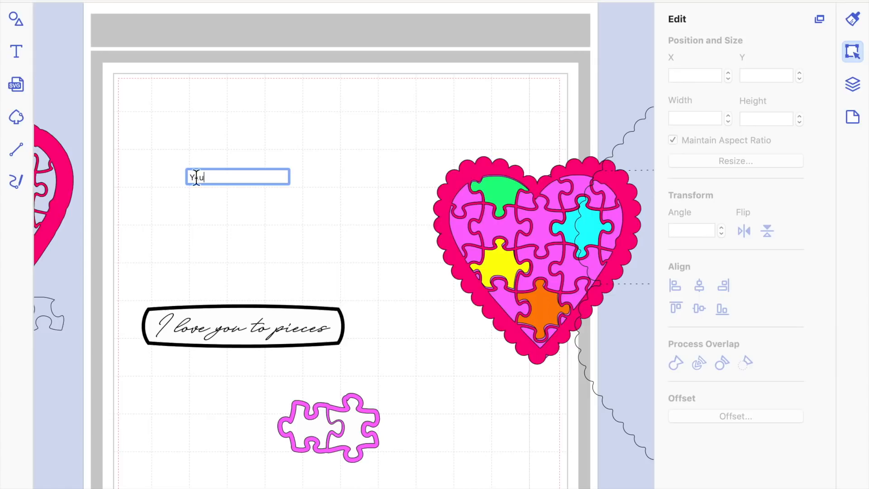
{"action": "left_click", "coordinate": [221, 204]}
{"action": "left_click", "coordinate": [318, 198]}
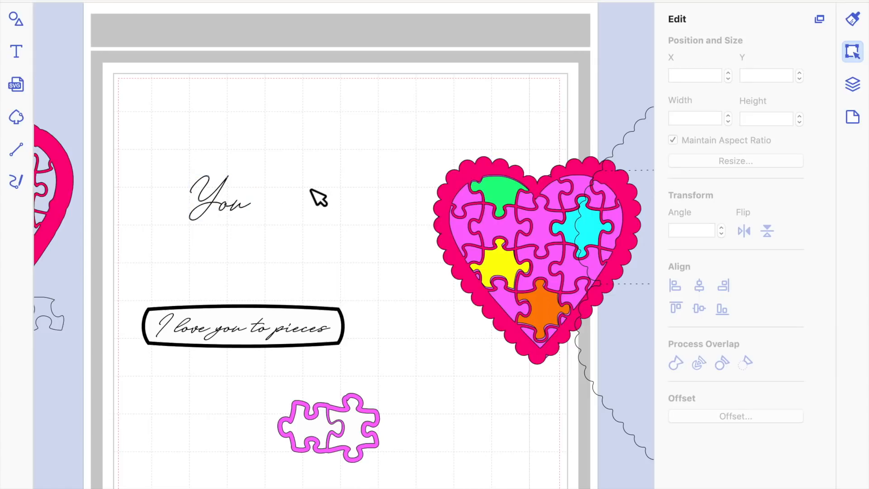
Add the word "Me" as a separate text beside and slightly above "You"
{"action": "left_click", "coordinate": [22, 54]}
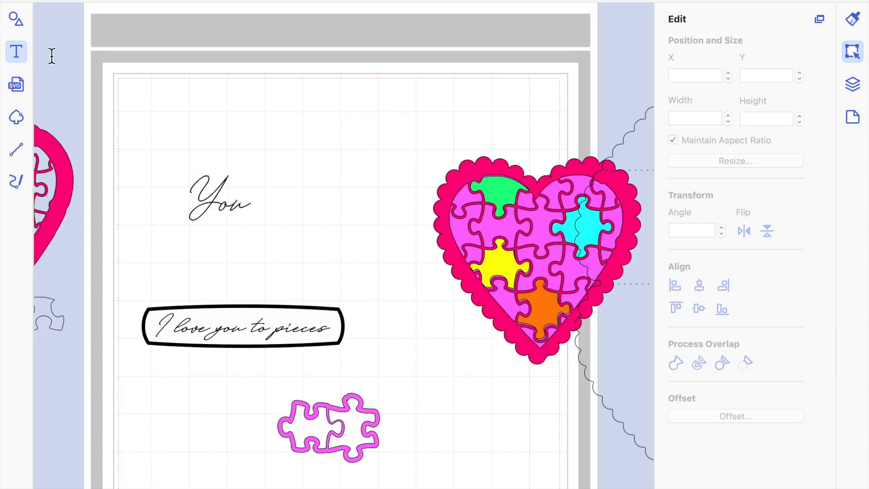
{"action": "left_click", "coordinate": [262, 149]}
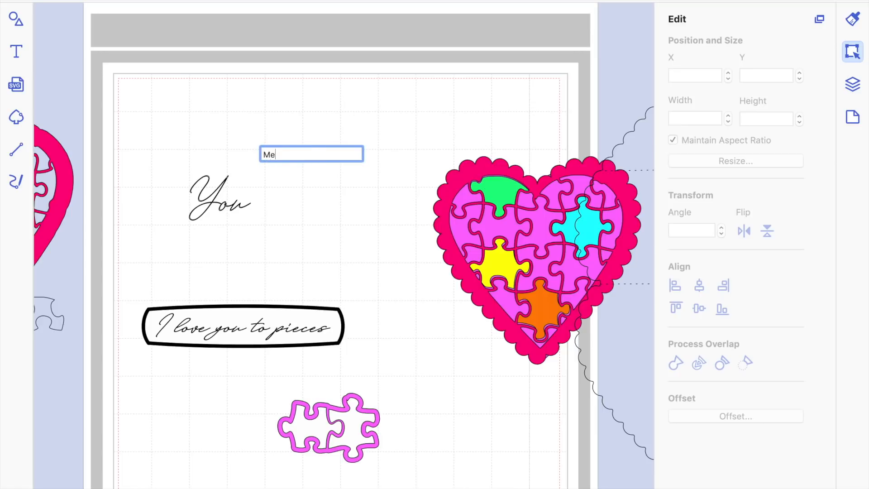
{"action": "type", "text": "Me"}
{"action": "key", "text": "Escape"}
{"action": "left_click", "coordinate": [301, 247]}
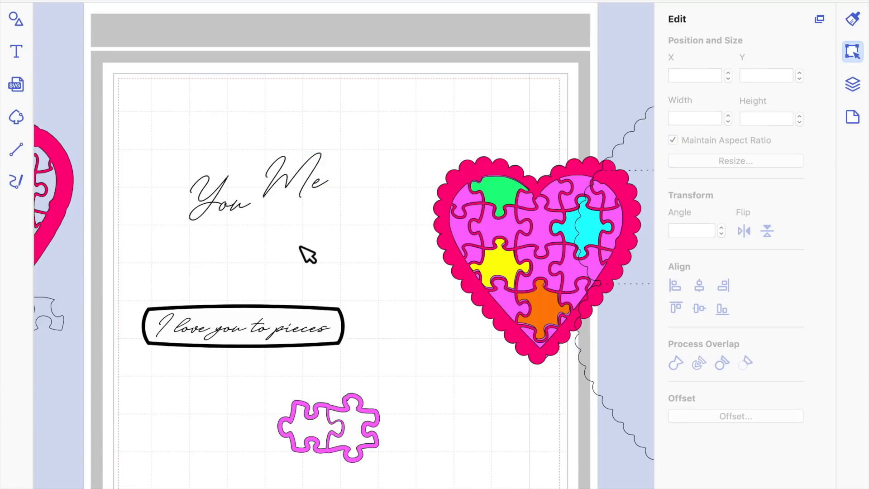
Scale the "You" and "Me" texts down together to about 0.93" wide and 0.45" high
{"action": "left_click_drag", "start_coordinate": [234, 127], "coordinate": [339, 208]}
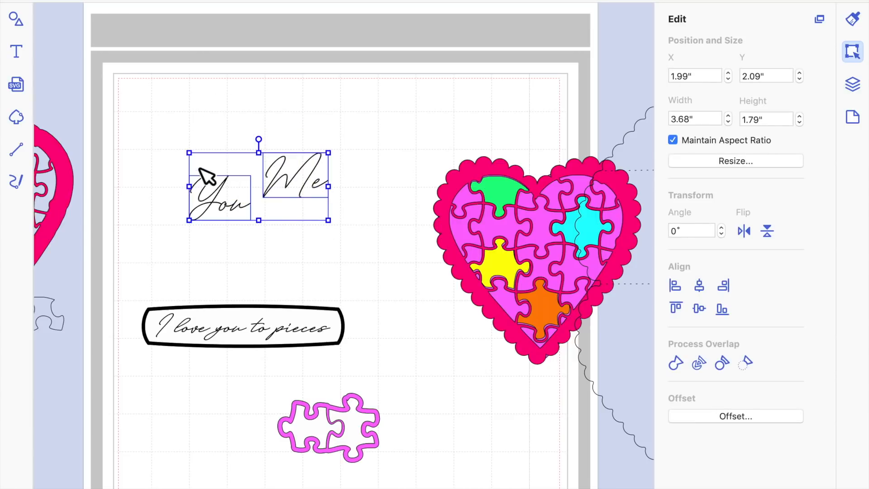
{"action": "left_click_drag", "start_coordinate": [195, 158], "coordinate": [355, 243]}
{"action": "left_click", "coordinate": [394, 283]}
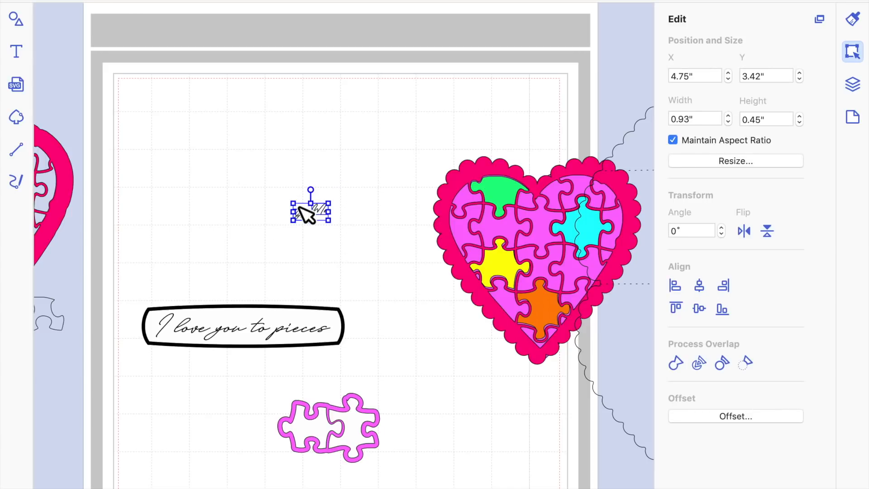
Place the "You" text inside the left puzzle piece of the pair and thicken its lettering
{"action": "left_click_drag", "start_coordinate": [298, 209], "coordinate": [313, 440]}
{"action": "left_click", "coordinate": [398, 326]}
{"action": "left_click", "coordinate": [316, 478]}
{"action": "left_click", "coordinate": [314, 432]}
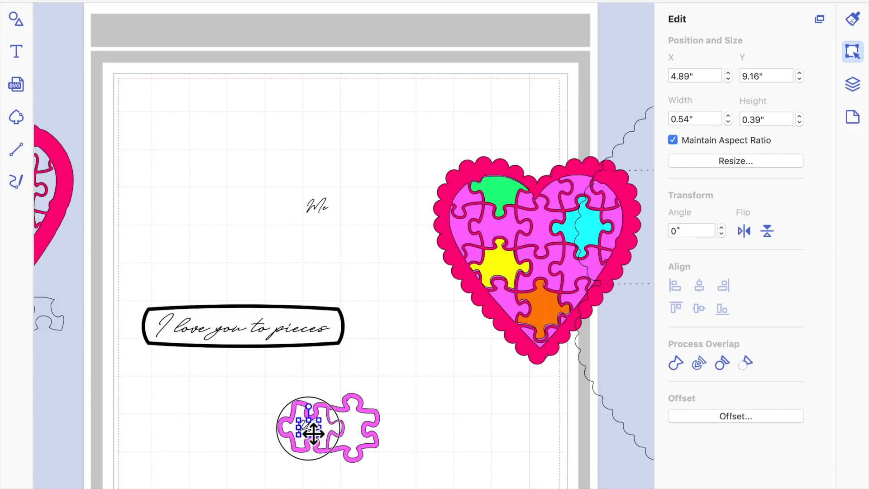
{"action": "left_click", "coordinate": [417, 0]}
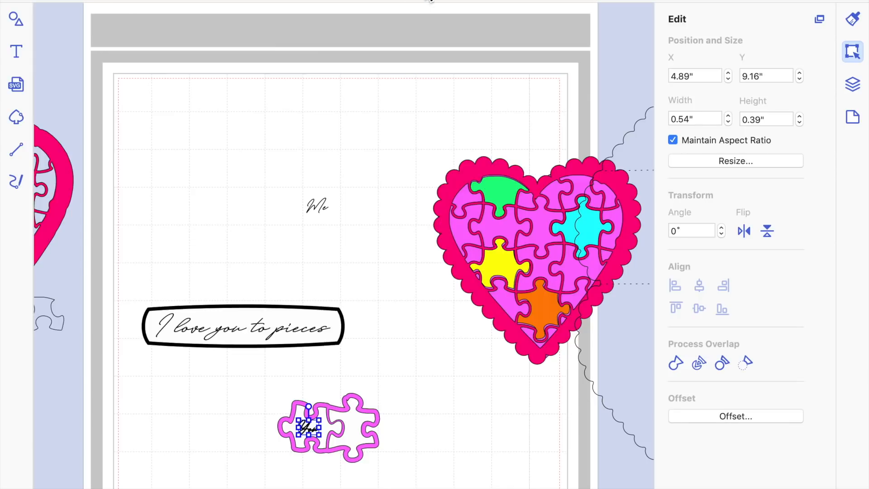
{"action": "left_click_drag", "start_coordinate": [316, 434], "coordinate": [318, 437]}
{"action": "left_click", "coordinate": [443, 436]}
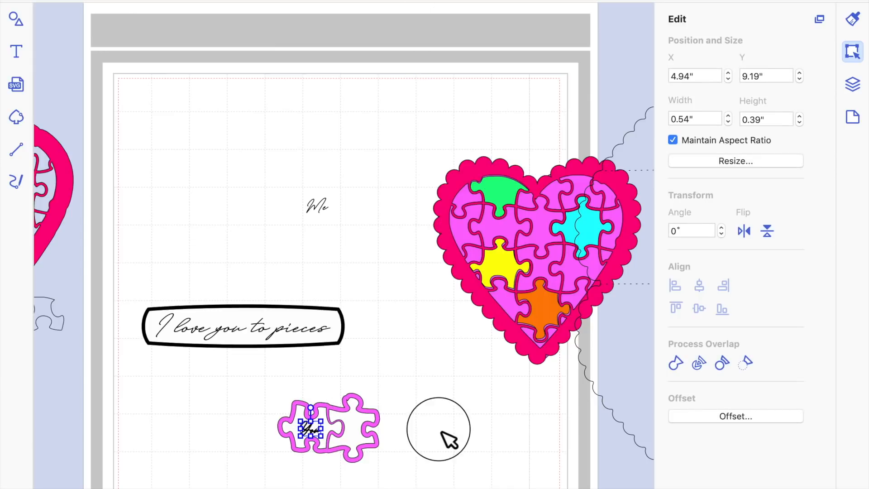
Thicken the "Me" lettering and place it inside the right puzzle piece of the pair
{"action": "left_click", "coordinate": [322, 211]}
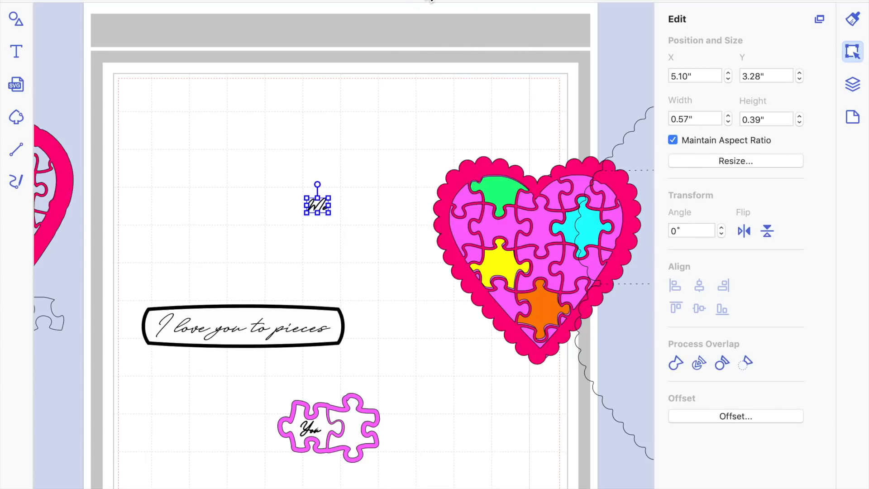
{"action": "left_click", "coordinate": [322, 216]}
{"action": "left_click_drag", "start_coordinate": [322, 216], "coordinate": [357, 433]}
{"action": "left_click", "coordinate": [443, 339]}
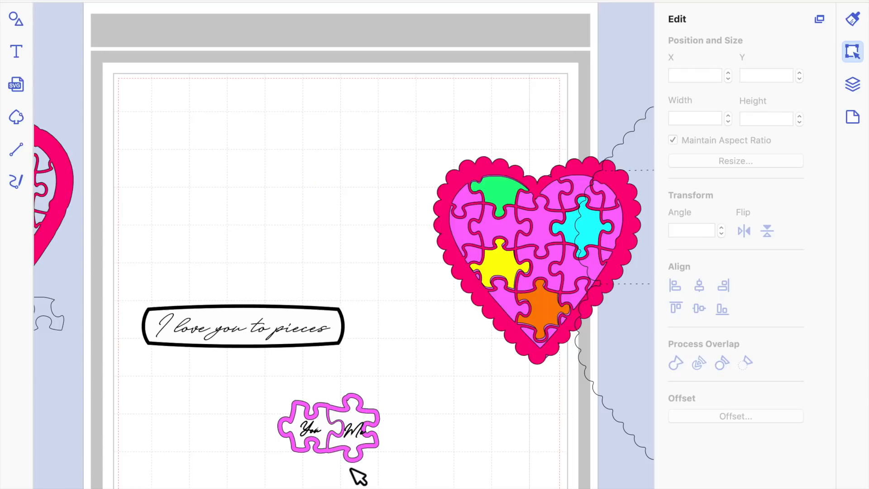
Narrow the "Me" text to about 0.38" wide and centre it within the right puzzle piece
{"action": "left_click", "coordinate": [363, 435]}
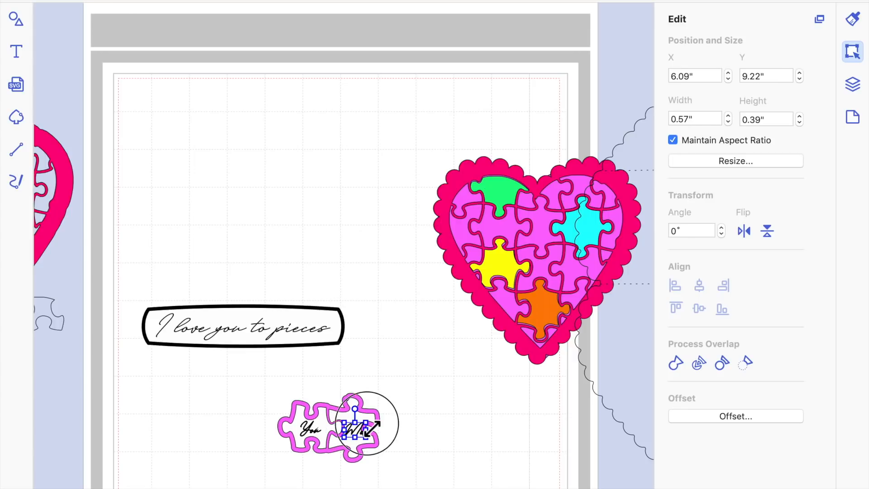
{"action": "left_click_drag", "start_coordinate": [371, 436], "coordinate": [364, 438]}
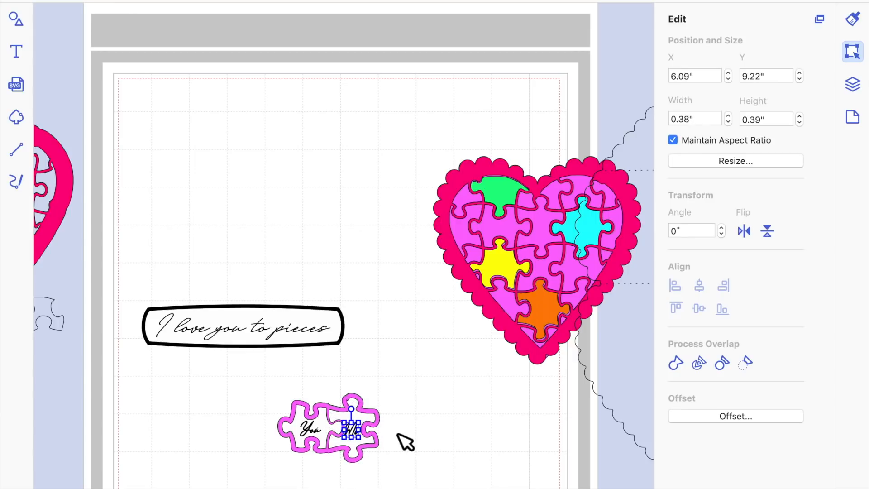
{"action": "left_click", "coordinate": [358, 434]}
{"action": "left_click_drag", "start_coordinate": [359, 433], "coordinate": [362, 434]}
{"action": "left_click", "coordinate": [434, 423]}
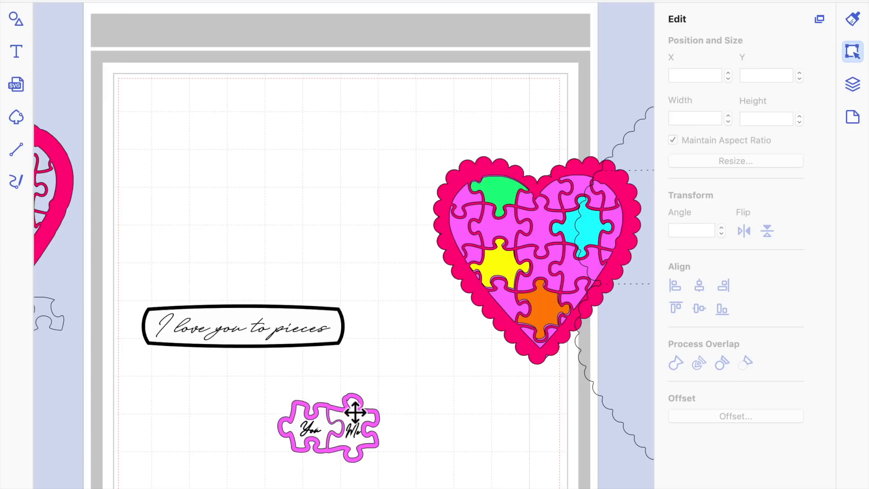
{"action": "left_click", "coordinate": [360, 435]}
{"action": "left_click_drag", "start_coordinate": [361, 435], "coordinate": [360, 436]}
{"action": "left_click", "coordinate": [429, 402]}
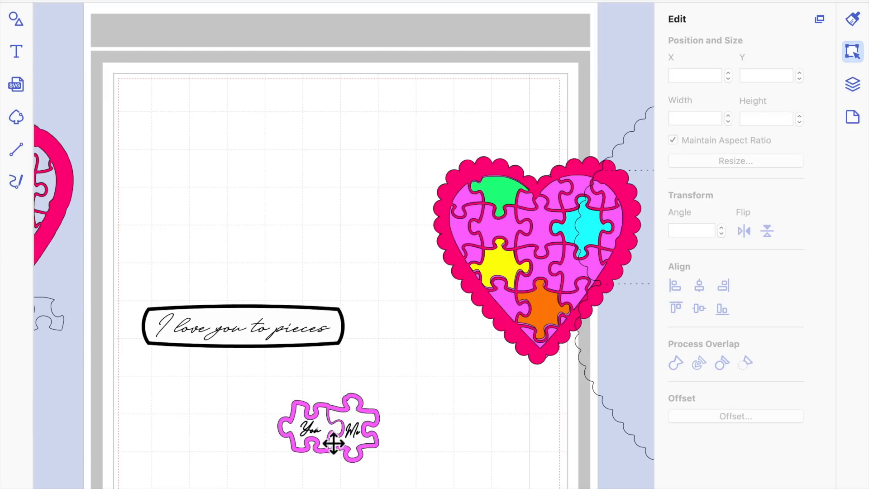
Check the operation type assigned to the "Me" and "You" texts
{"action": "left_click", "coordinate": [357, 437]}
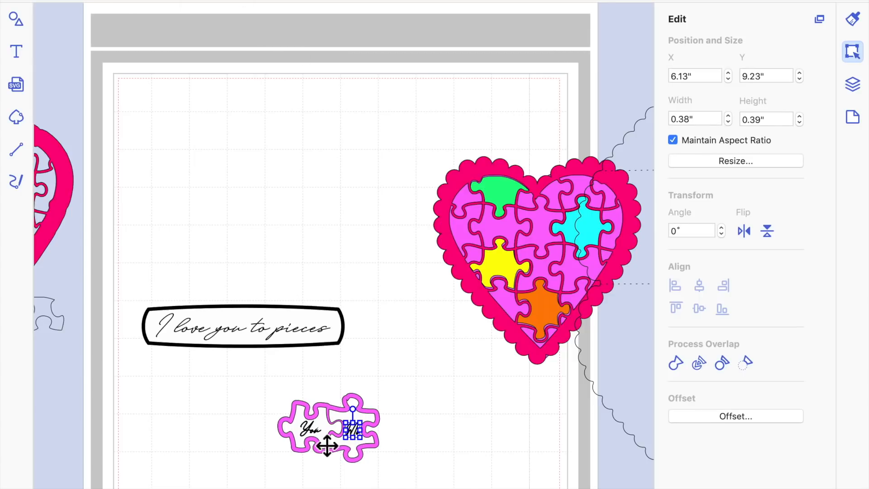
{"action": "left_click", "coordinate": [317, 437]}
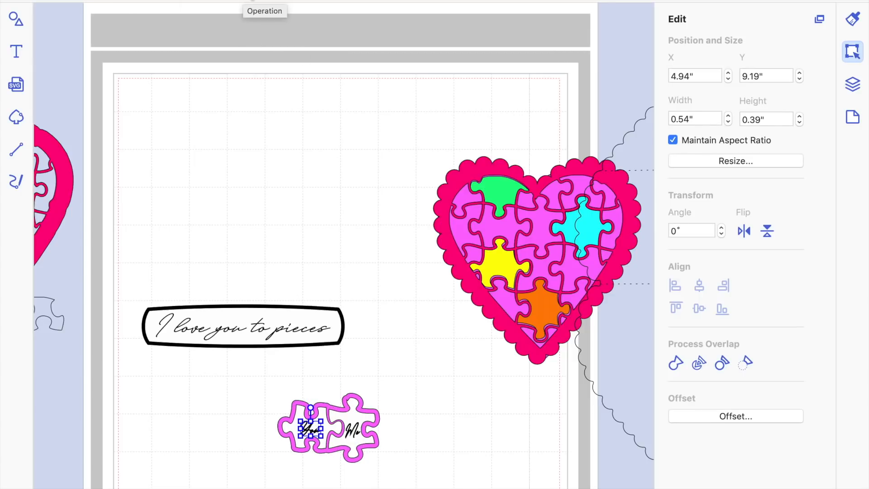
{"action": "left_click", "coordinate": [433, 395]}
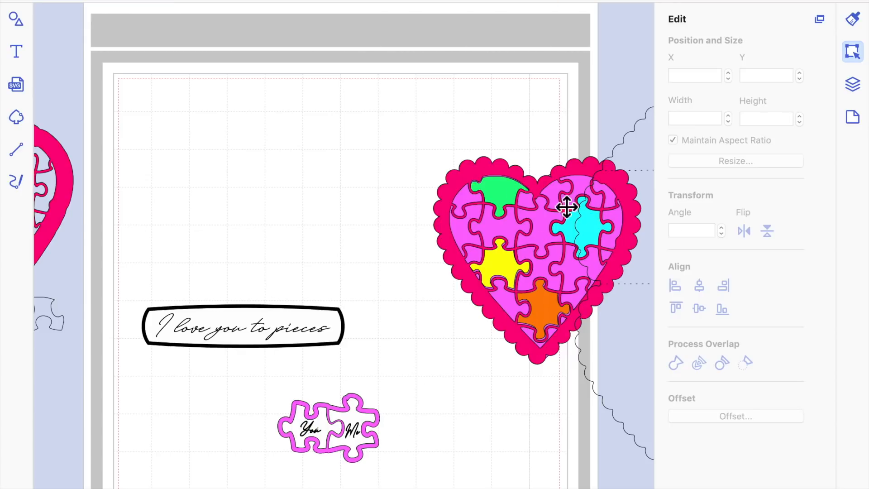
Move the folding scalloped card base fully onto the right half of the mat and place the coloured puzzle heart over its upper half
{"action": "left_click_drag", "start_coordinate": [533, 229], "coordinate": [511, 458]}
{"action": "left_click_drag", "start_coordinate": [632, 272], "coordinate": [415, 279]}
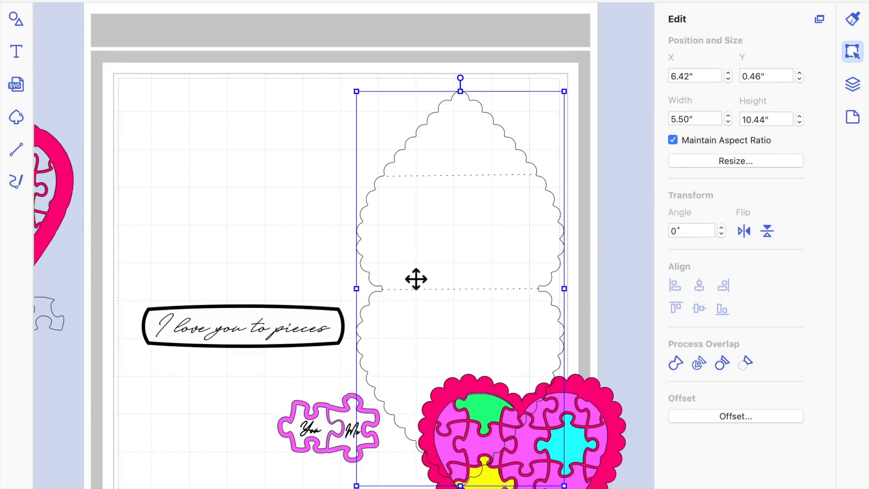
{"action": "left_click", "coordinate": [563, 453]}
{"action": "left_click_drag", "start_coordinate": [564, 453], "coordinate": [553, 247]}
Move the lettered puzzle pair onto the card just below the heart and shift the card base down to about Y 1.35"
{"action": "left_click", "coordinate": [276, 412]}
{"action": "left_click_drag", "start_coordinate": [277, 413], "coordinate": [491, 400]}
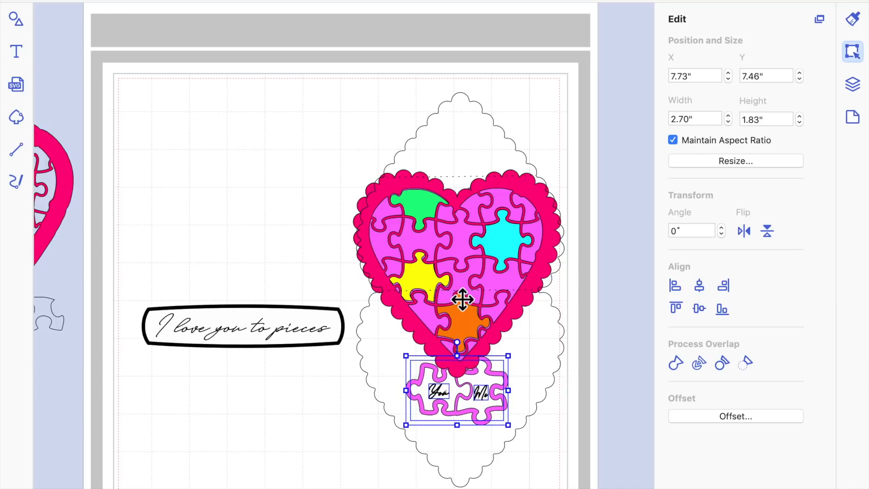
{"action": "left_click", "coordinate": [487, 254]}
{"action": "left_click_drag", "start_coordinate": [487, 254], "coordinate": [485, 298]}
Send the card base behind the other objects and align the coloured puzzle heart over its upper half at about X 6.37", Y 2.29"
{"action": "right_click", "coordinate": [481, 292]}
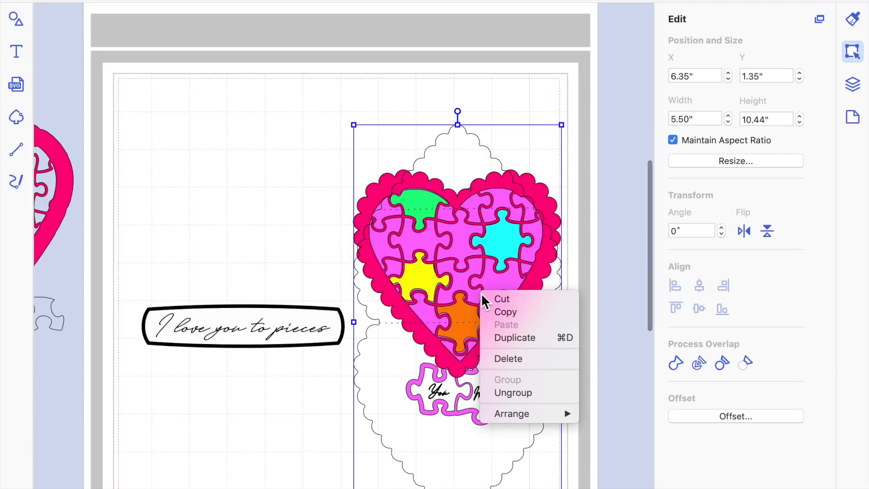
{"action": "mouse_move", "coordinate": [533, 415]}
{"action": "left_click", "coordinate": [611, 453]}
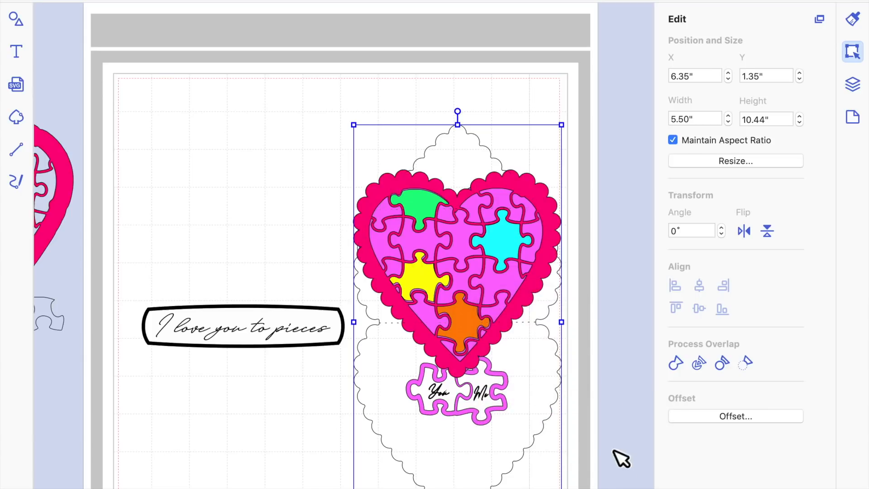
{"action": "left_click", "coordinate": [595, 306]}
{"action": "left_click_drag", "start_coordinate": [482, 267], "coordinate": [481, 257]}
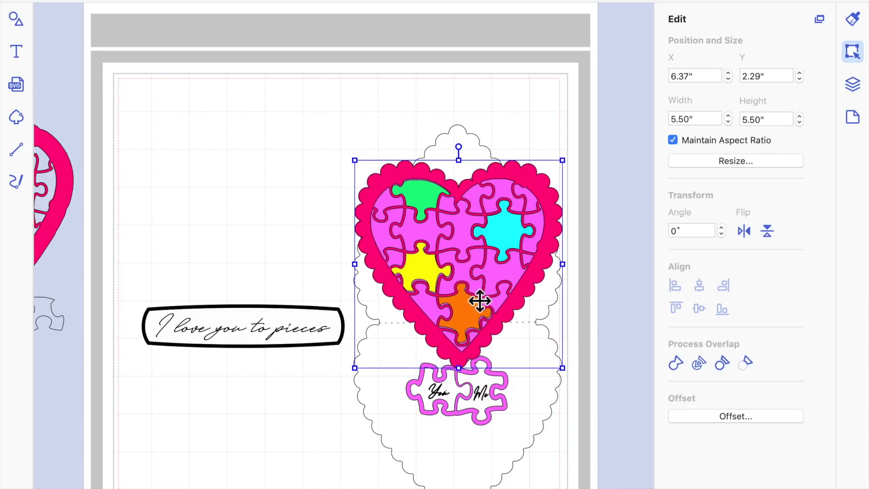
{"action": "left_click", "coordinate": [511, 413]}
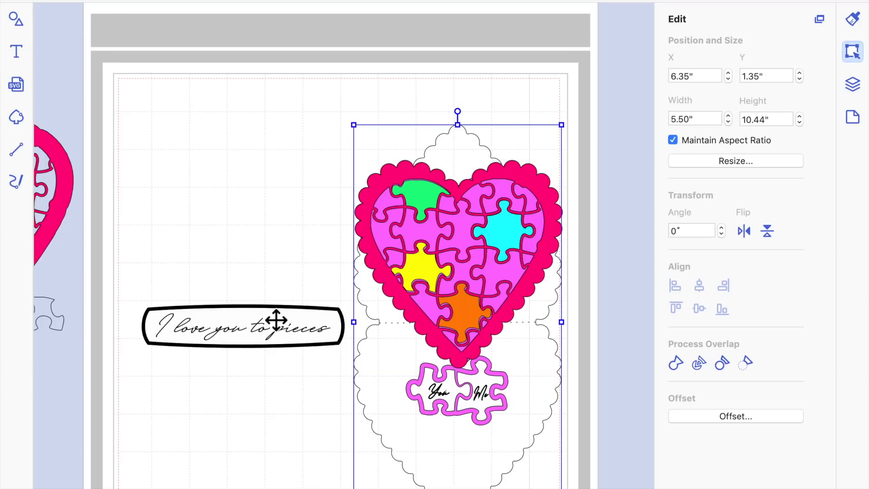
Place the "I love you to pieces" banner across the coloured heart and move the smooth-edged puzzle heart frame onto the mat's empty left half
{"action": "left_click_drag", "start_coordinate": [119, 281], "coordinate": [502, 262]}
{"action": "left_click", "coordinate": [261, 317]}
{"action": "left_click_drag", "start_coordinate": [66, 207], "coordinate": [321, 249]}
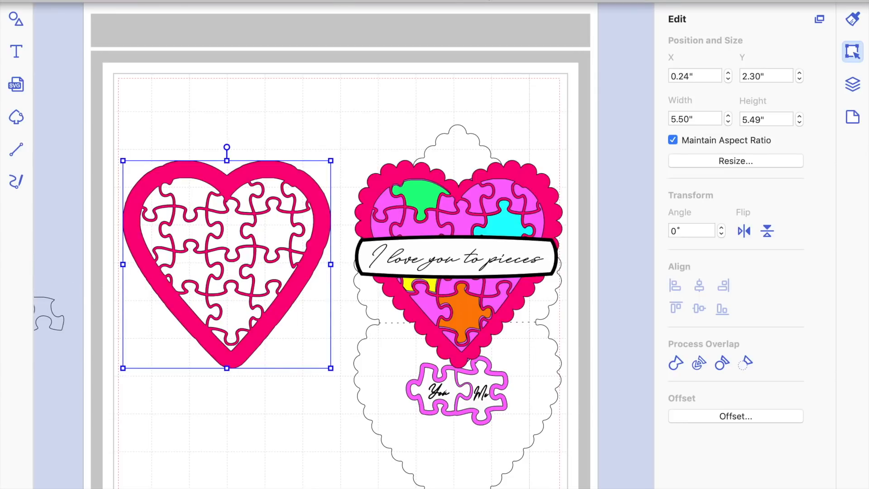
Move the two loose puzzle piece outlines from beside the mat to the free space below the smooth-edged heart frame
{"action": "left_click", "coordinate": [329, 1]}
{"action": "mouse_move", "coordinate": [282, 0]}
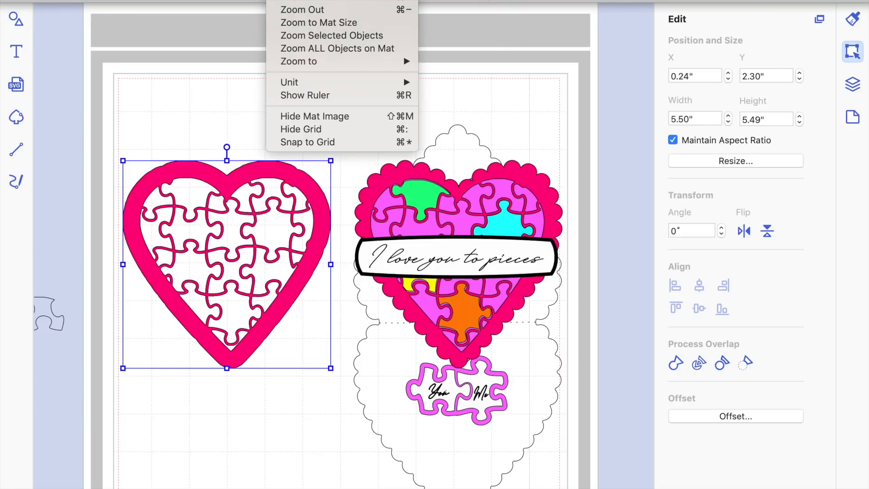
{"action": "left_click", "coordinate": [302, 49]}
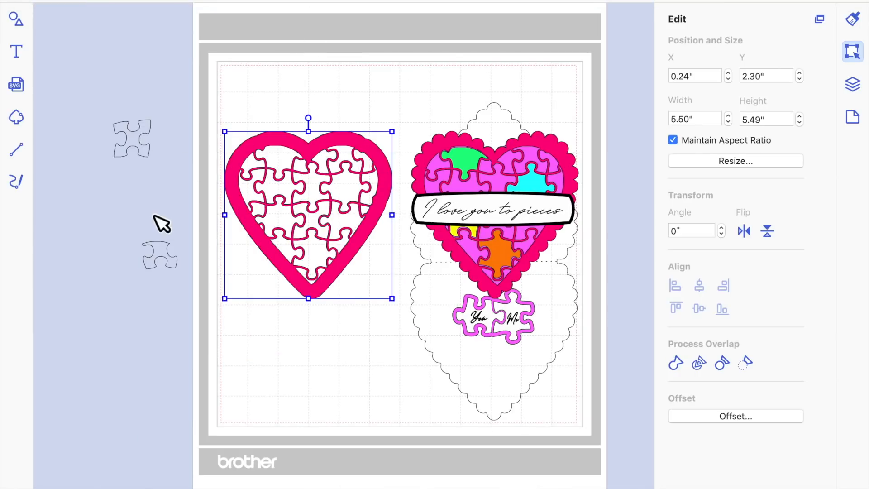
{"action": "left_click", "coordinate": [138, 140]}
{"action": "left_click_drag", "start_coordinate": [301, 350], "coordinate": [331, 376]}
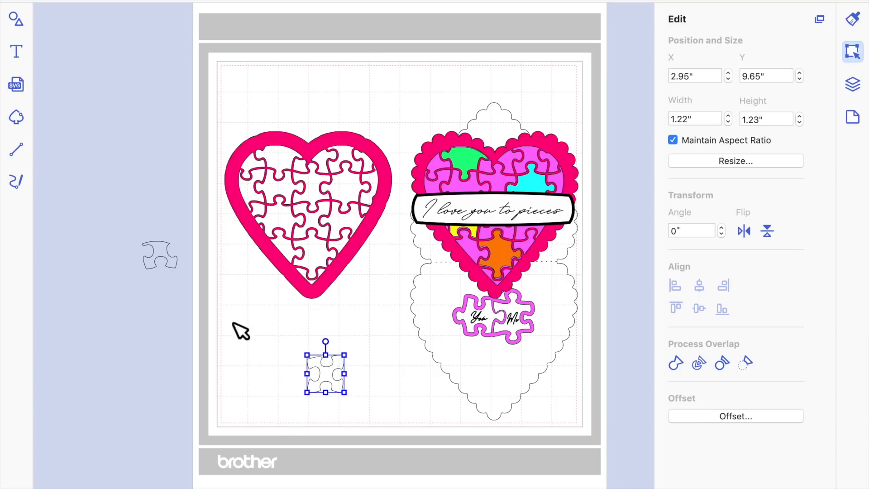
{"action": "left_click", "coordinate": [156, 250]}
{"action": "left_click_drag", "start_coordinate": [261, 306], "coordinate": [295, 324]}
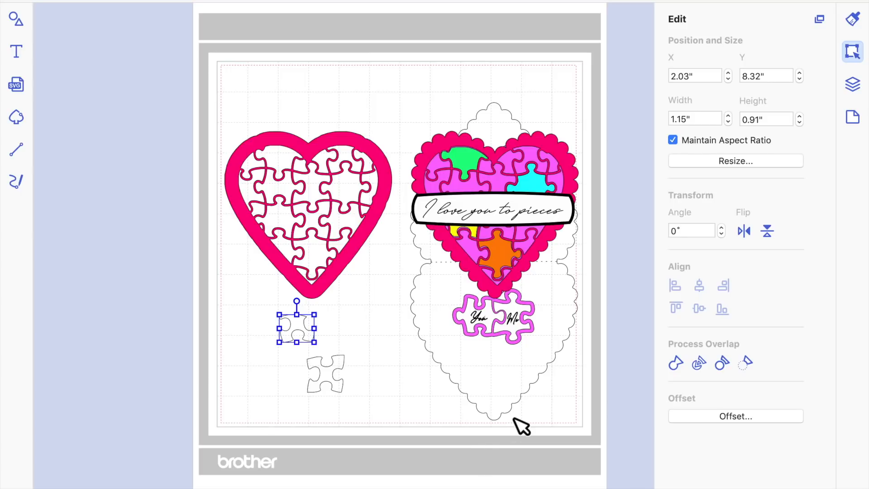
Ungroup the coloured scalloped puzzle heart into its separate frame, coloured pieces and backing heart
{"action": "left_click", "coordinate": [515, 317]}
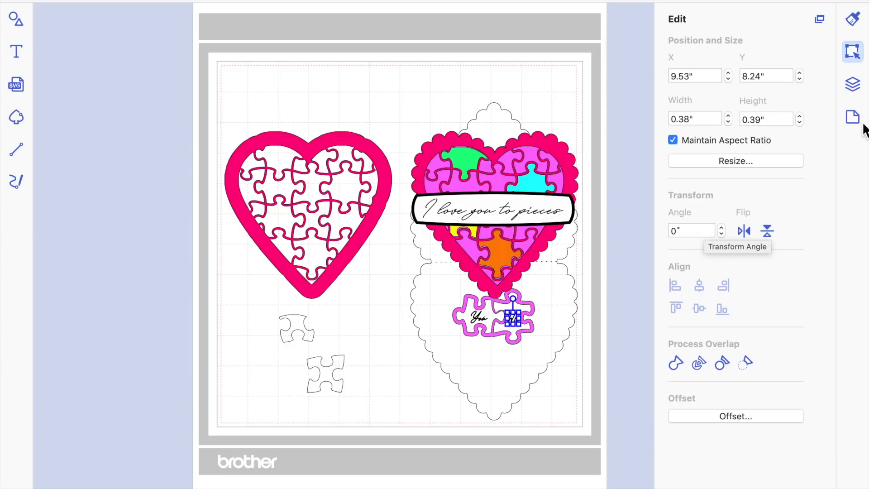
{"action": "left_click", "coordinate": [851, 85]}
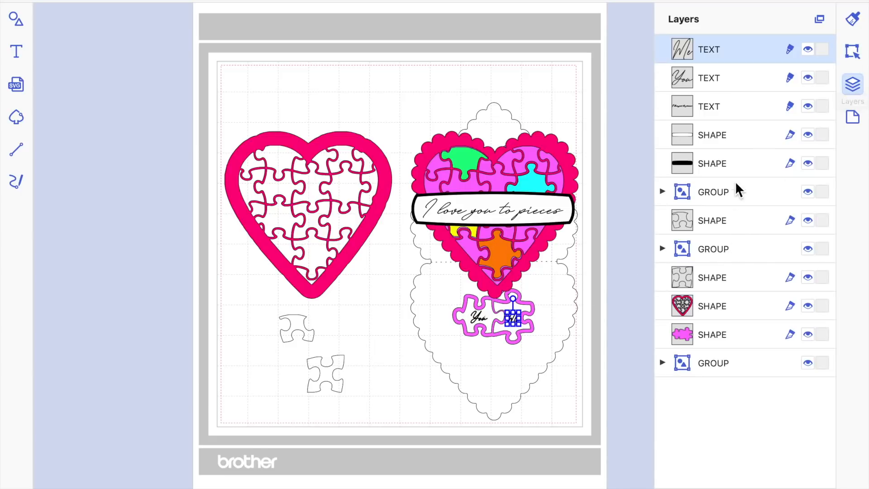
{"action": "left_click", "coordinate": [735, 200]}
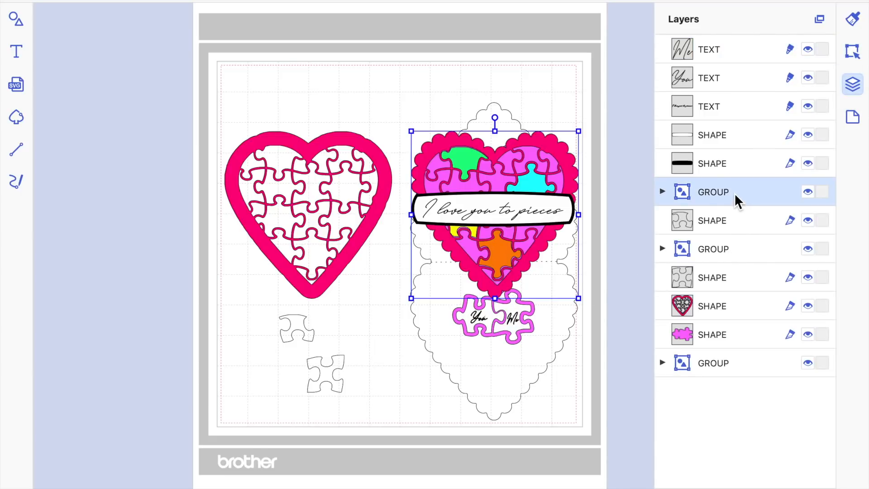
{"action": "right_click", "coordinate": [734, 193]}
{"action": "left_click", "coordinate": [770, 294]}
{"action": "left_click", "coordinate": [407, 388]}
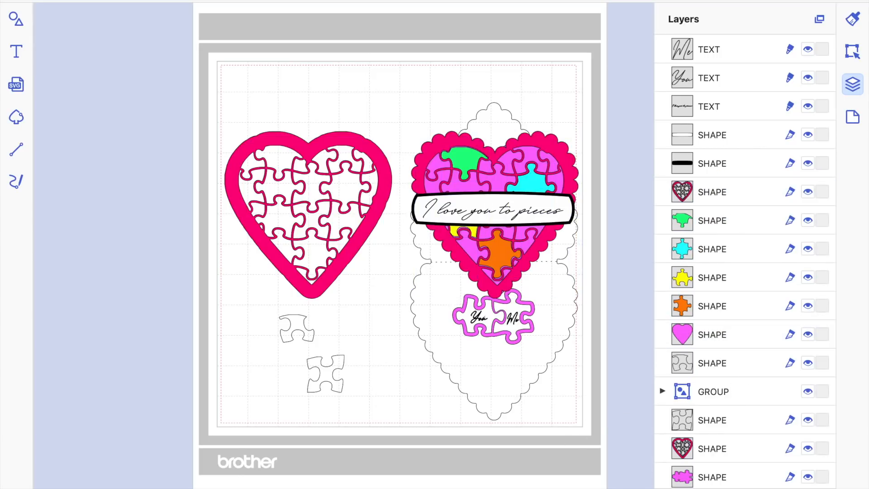
Ungroup the two joined white puzzle pieces beneath the "You" and "Me" lettering
{"action": "right_click", "coordinate": [738, 389]}
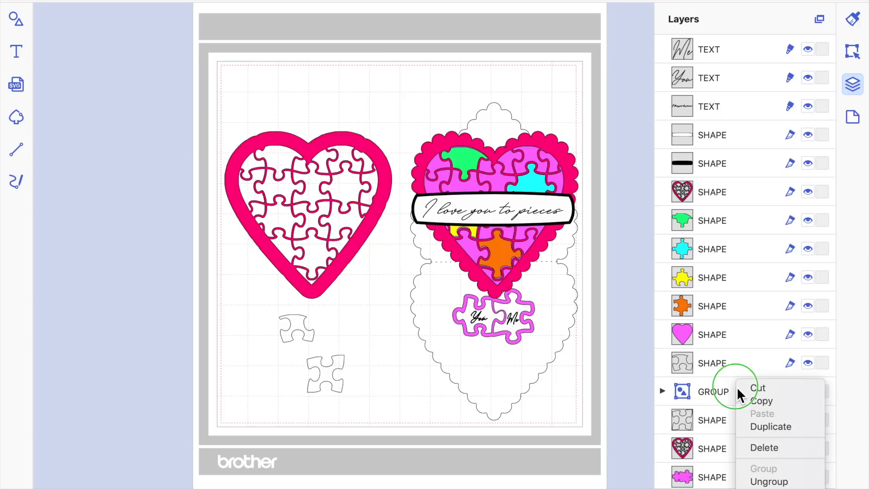
{"action": "left_click", "coordinate": [769, 481]}
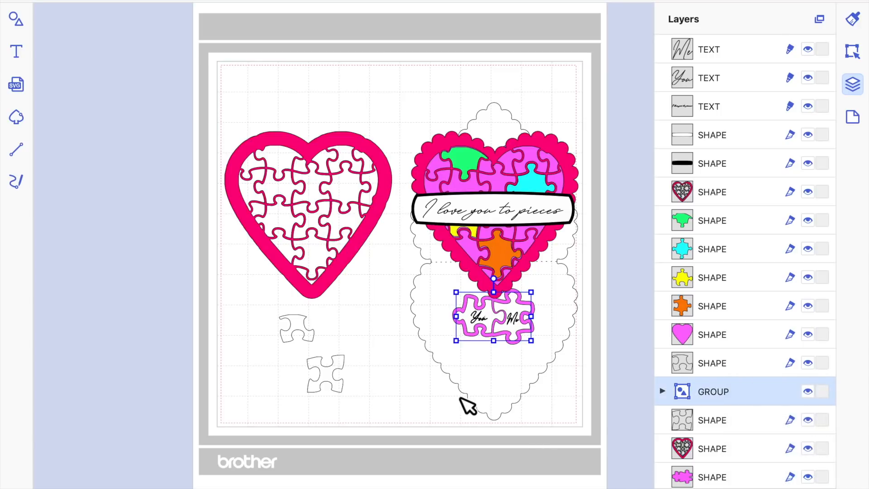
{"action": "left_click", "coordinate": [413, 371]}
Check the grouped card base and the "I love you to pieces", "Me" and "You" texts in the layer order
{"action": "scroll", "coordinate": [769, 354], "scroll_direction": "down", "scroll_amount": 3}
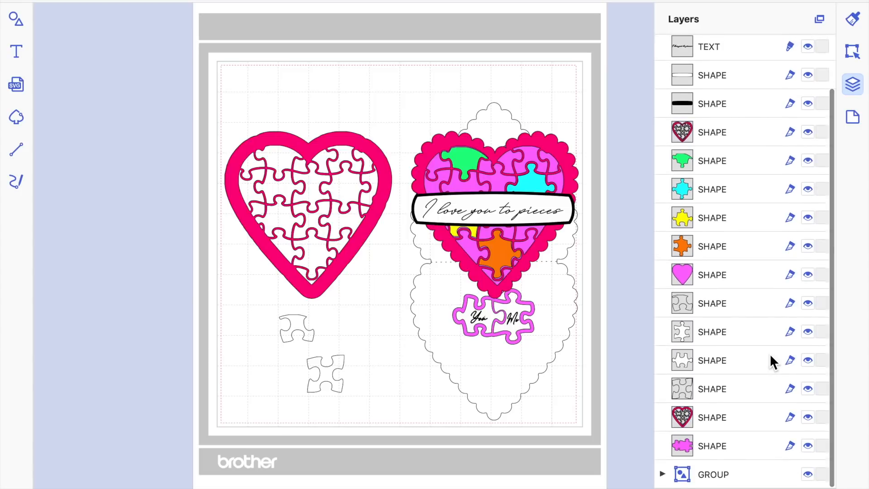
{"action": "right_click", "coordinate": [754, 480]}
{"action": "left_click", "coordinate": [753, 473]}
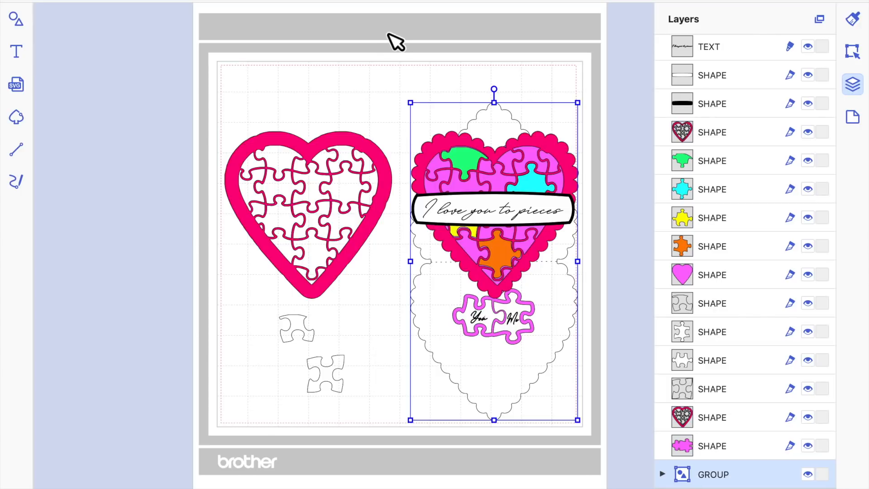
{"action": "scroll", "coordinate": [738, 166], "scroll_direction": "up", "scroll_amount": 2}
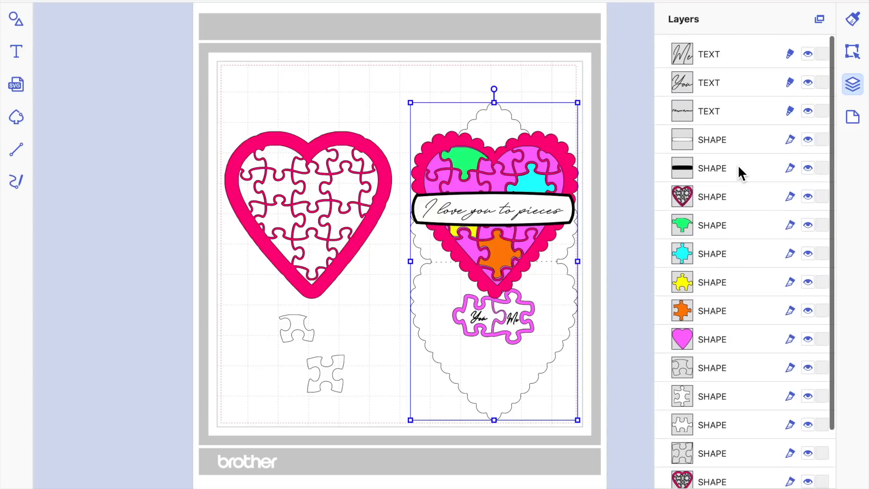
{"action": "left_click", "coordinate": [545, 220]}
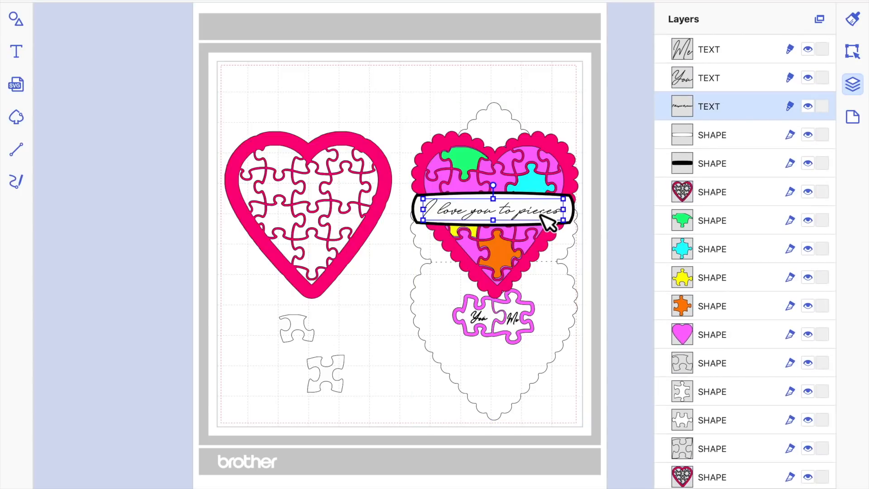
{"action": "left_click", "coordinate": [517, 325]}
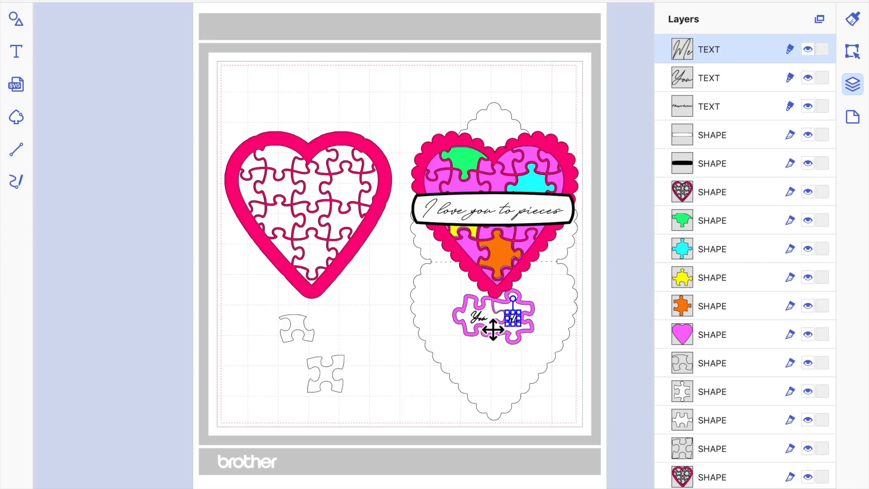
{"action": "left_click", "coordinate": [481, 323]}
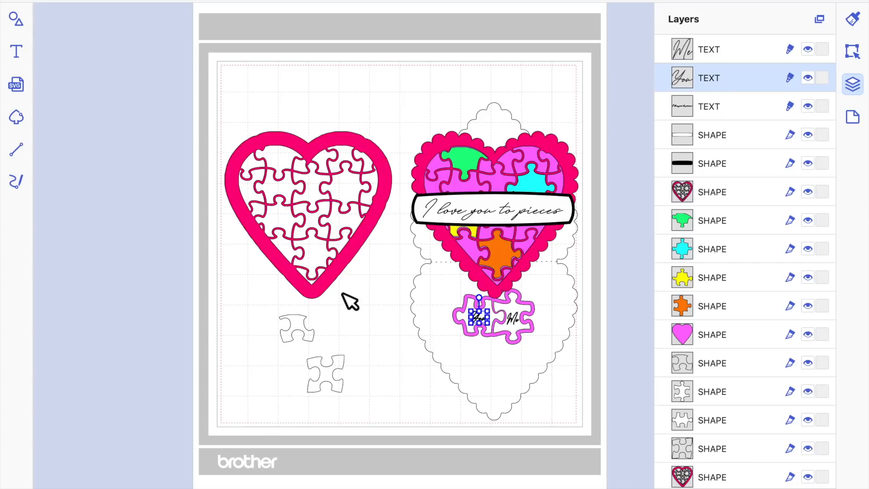
Shift the whole assembled card with its heart, banner and puzzle pair slightly up and left, away from the mat's right edge
{"action": "left_click_drag", "start_coordinate": [430, 89], "coordinate": [579, 385]}
{"action": "left_click_drag", "start_coordinate": [538, 281], "coordinate": [538, 275]}
{"action": "left_click", "coordinate": [362, 303]}
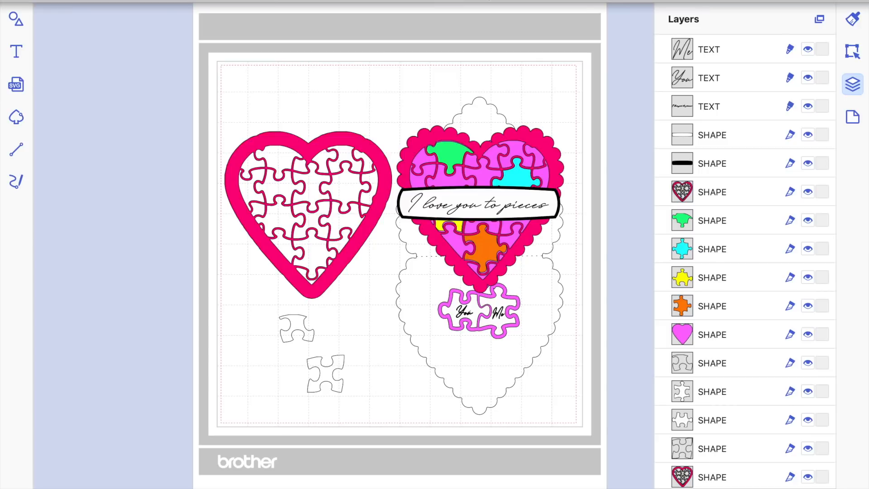
Export the finished layout as an FCM file named "val4" in the Downloads folder
{"action": "left_click", "coordinate": [182, 0]}
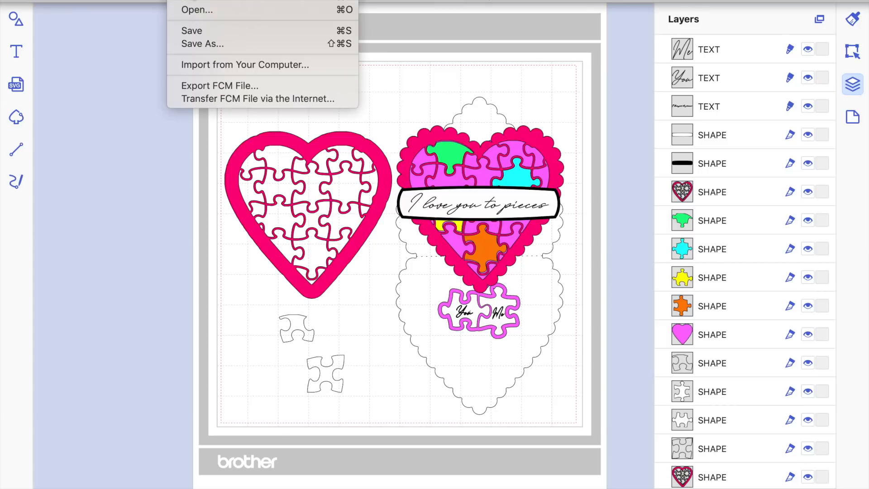
{"action": "left_click", "coordinate": [221, 87]}
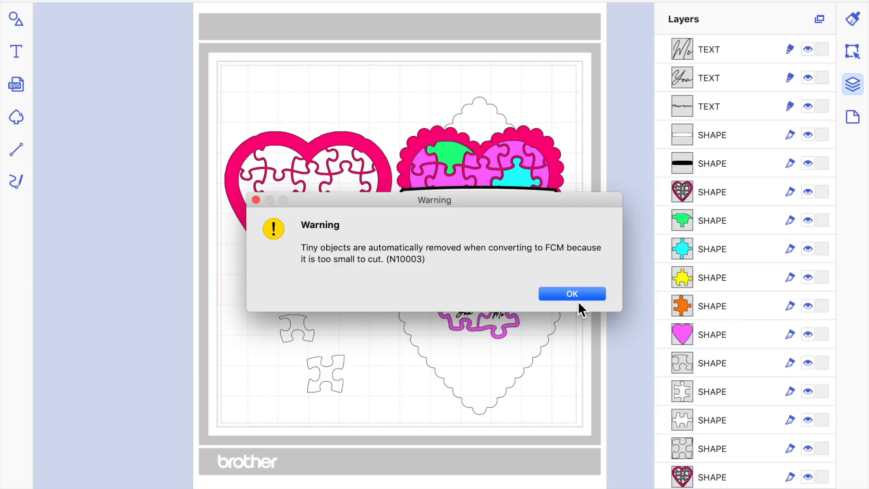
{"action": "left_click", "coordinate": [581, 295]}
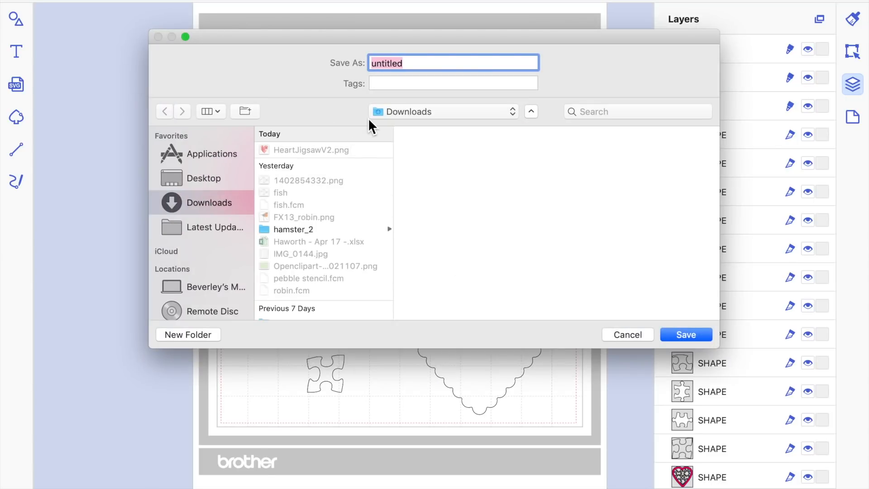
{"action": "type", "text": "val4"}
{"action": "key", "text": "Return"}
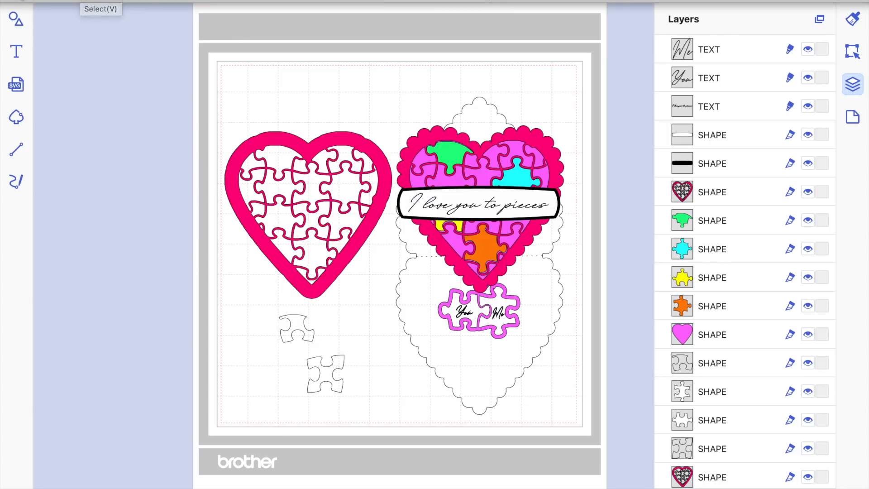
{"action": "left_click", "coordinate": [38, 1]}
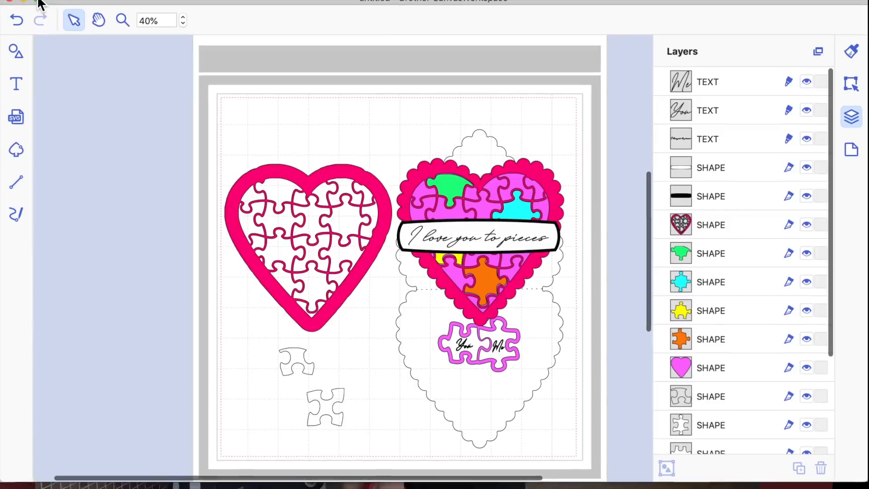